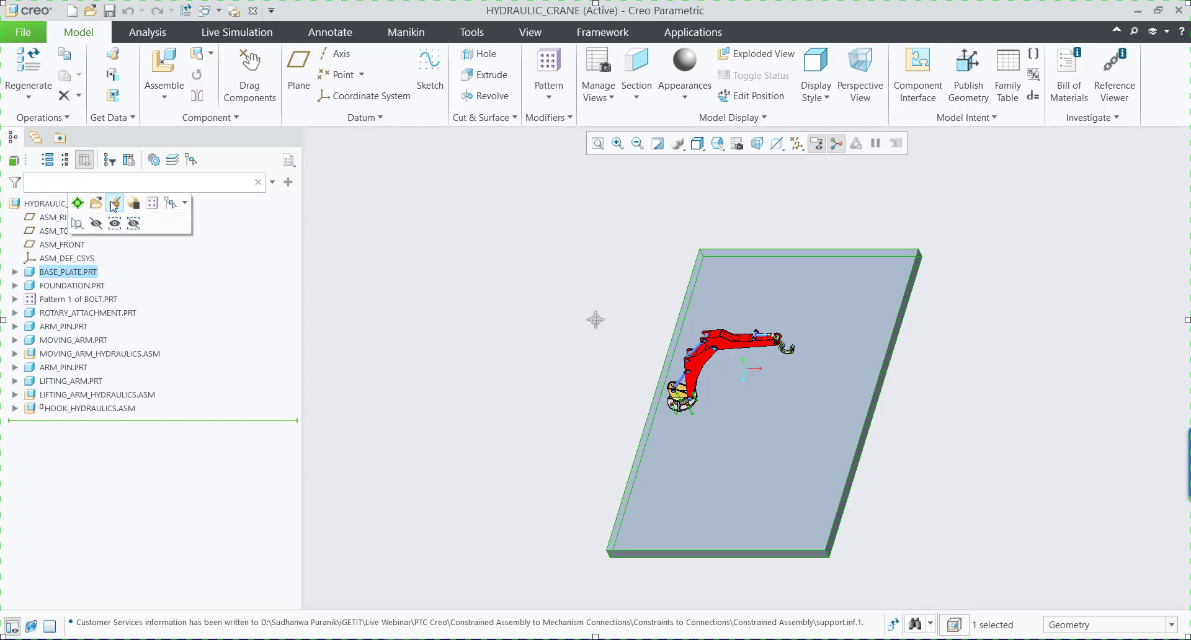
Review the base plate's placement definition in the crane assembly, close it, and locate the base plate in the model.
click(113, 204)
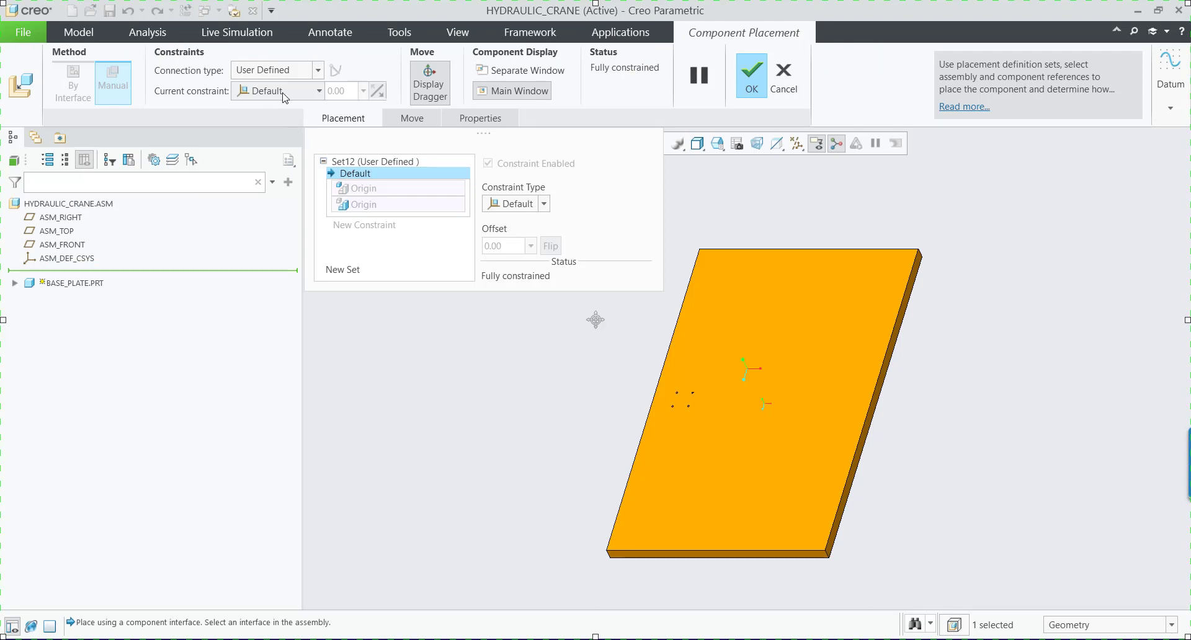
click(765, 91)
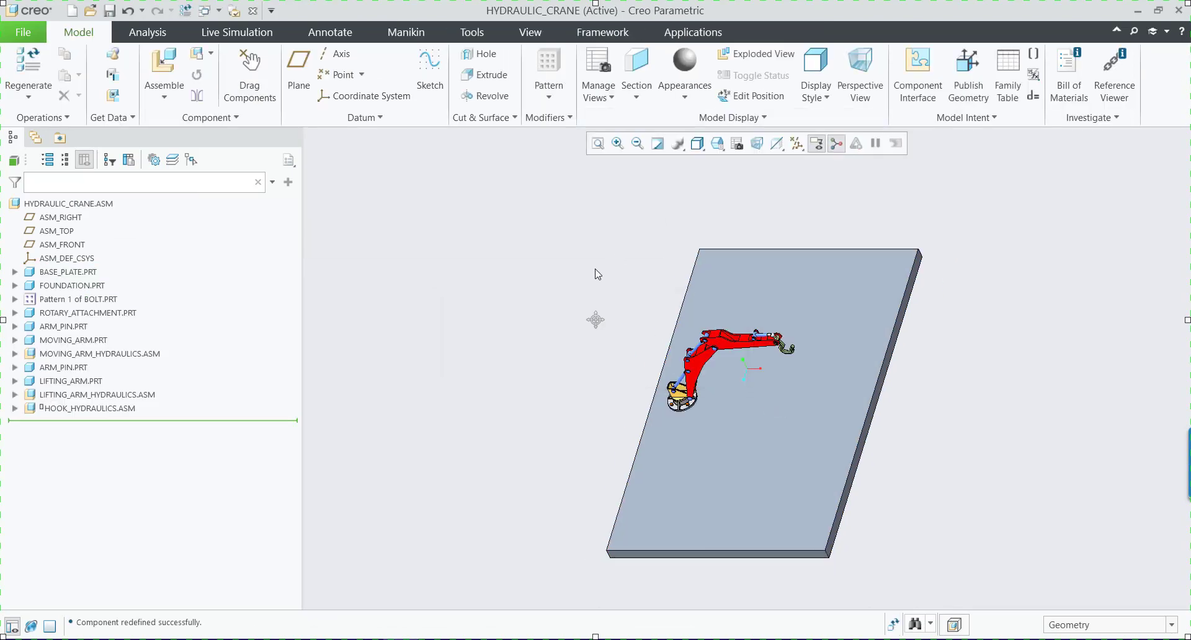
scroll(687, 402, up, 4)
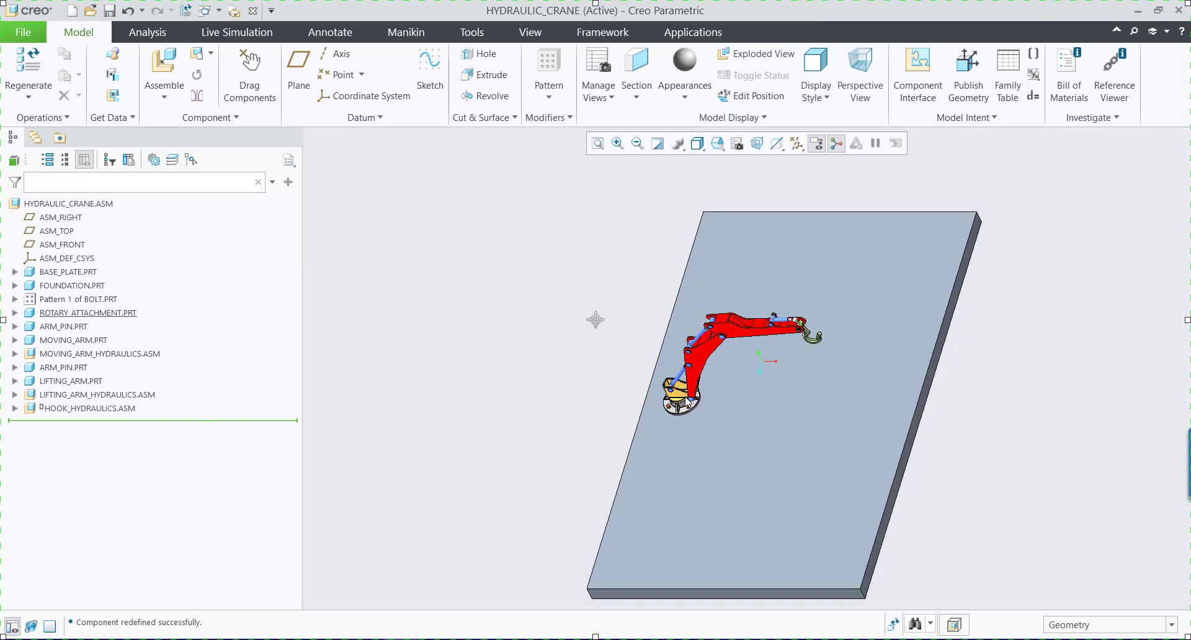
scroll(688, 402, up, 2)
click(94, 271)
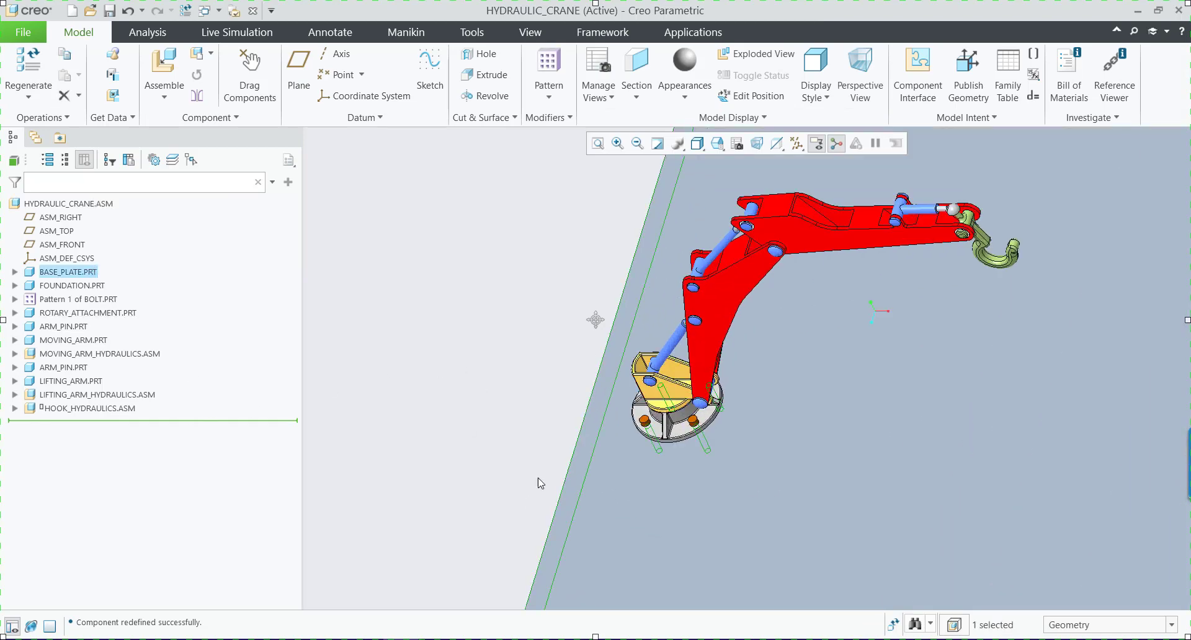
click(425, 354)
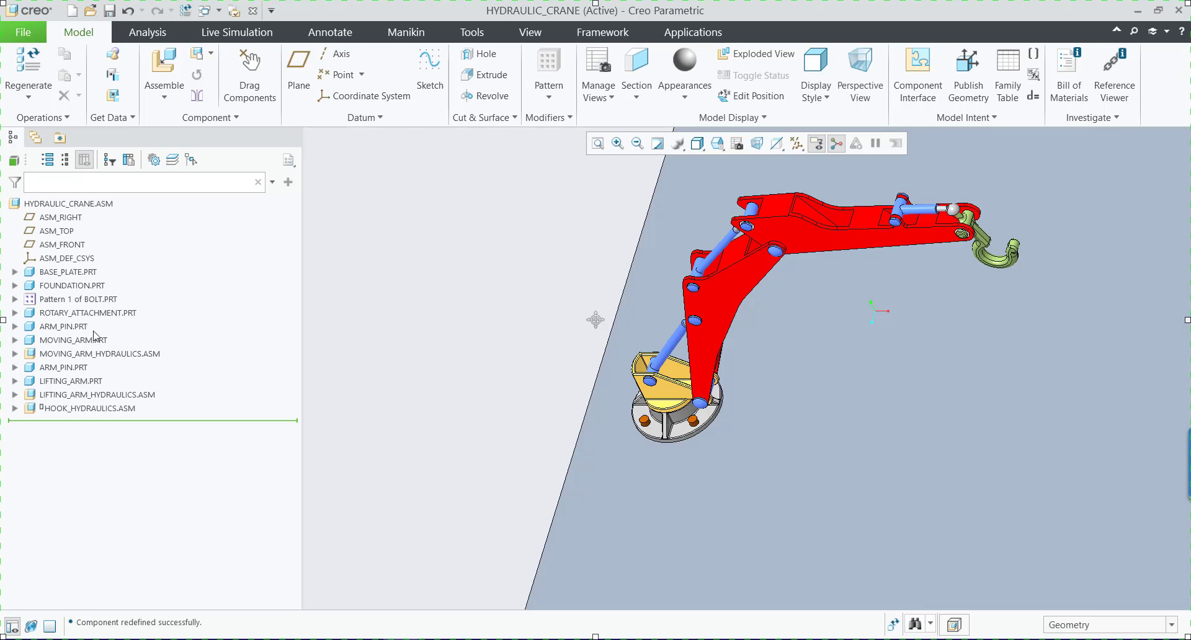
Locate the foundation and the first bolt of the bolt pattern by highlighting each one in the assembly.
click(84, 287)
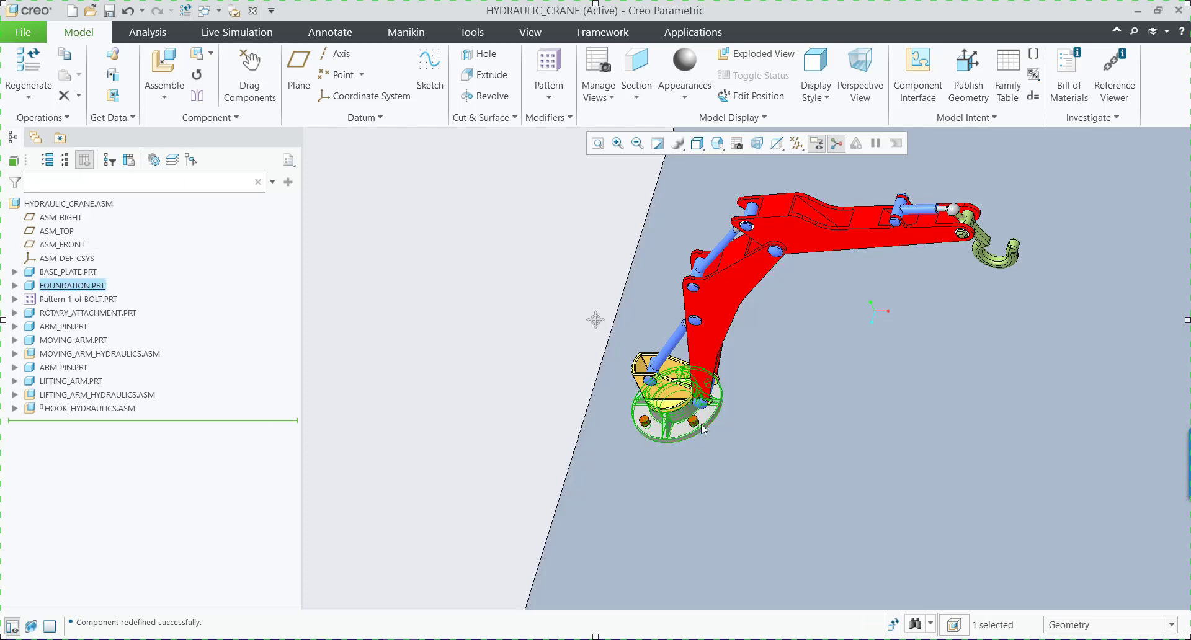
click(414, 382)
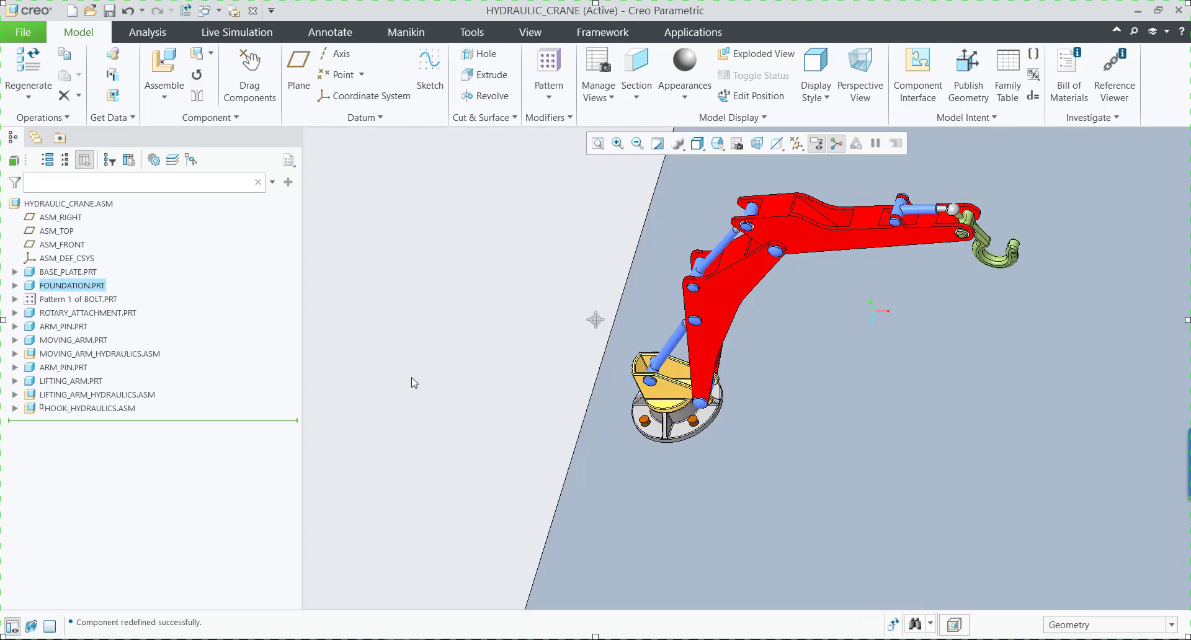
click(15, 300)
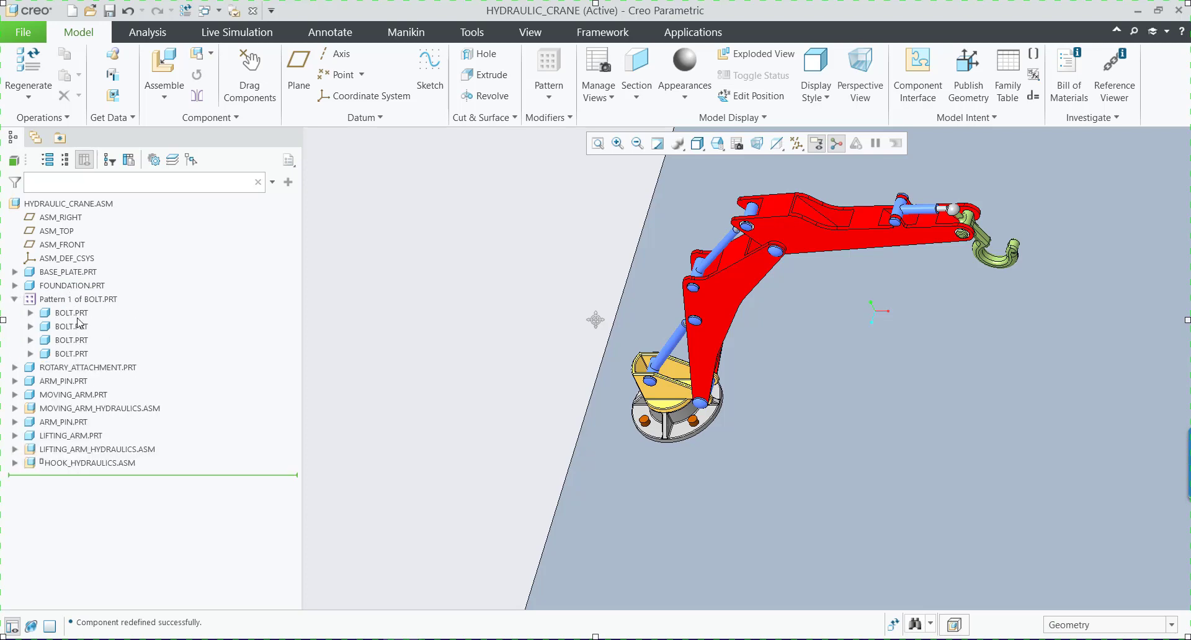
click(77, 316)
click(442, 350)
Redefine the foundation's placement from a user-defined constraint set to a Rigid connection.
click(67, 287)
click(74, 216)
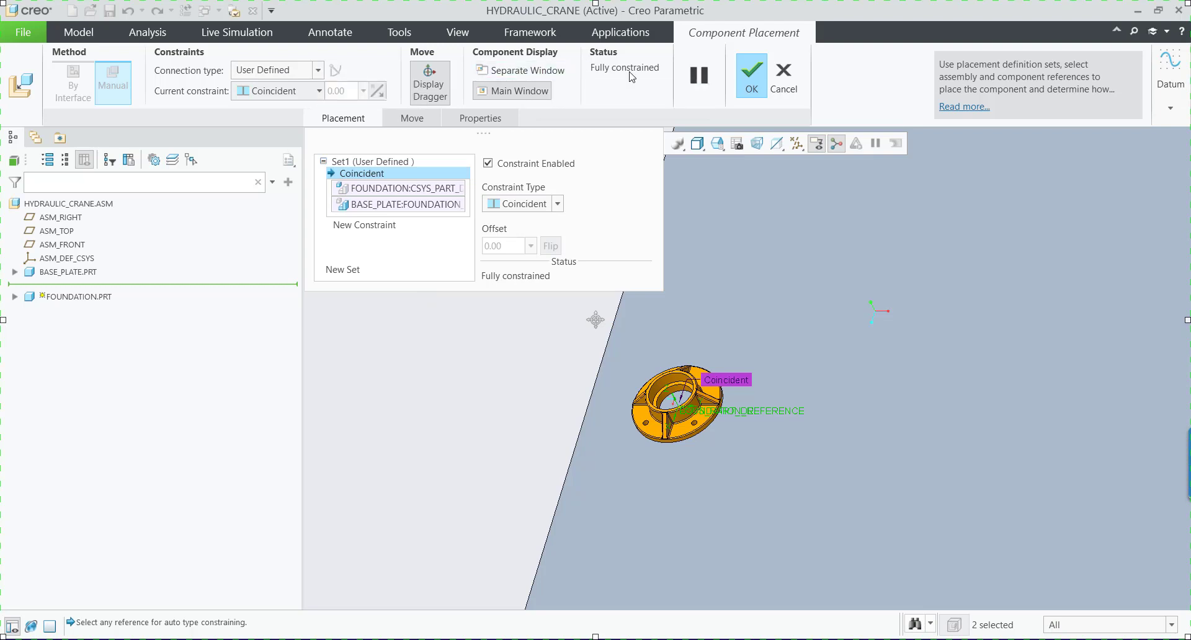
click(318, 70)
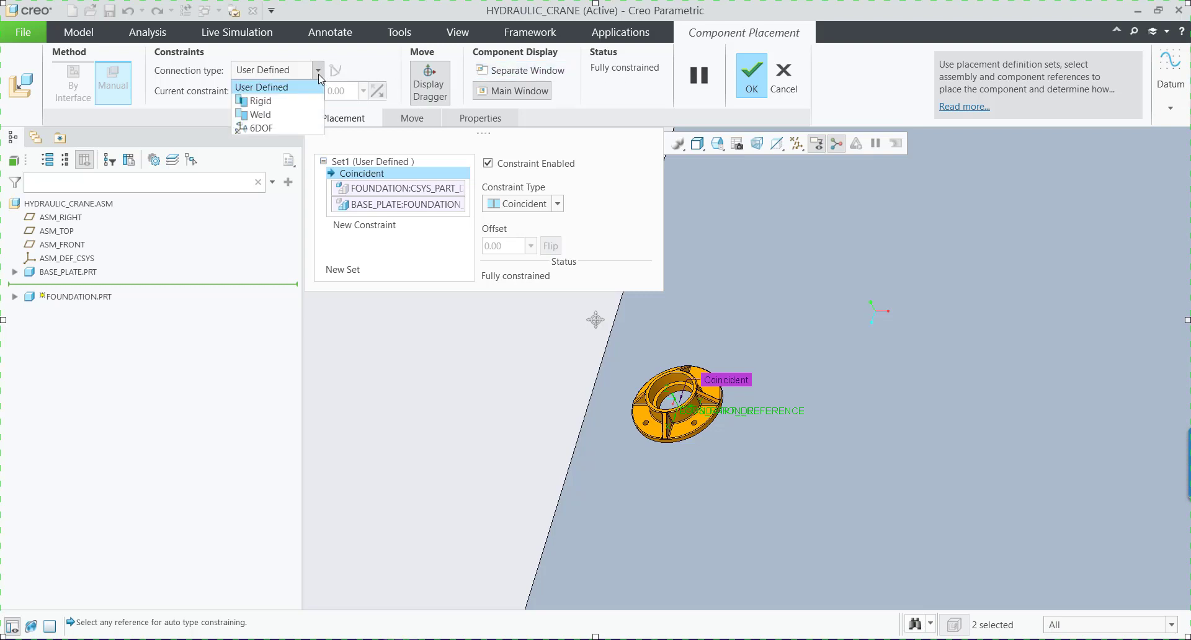
click(276, 103)
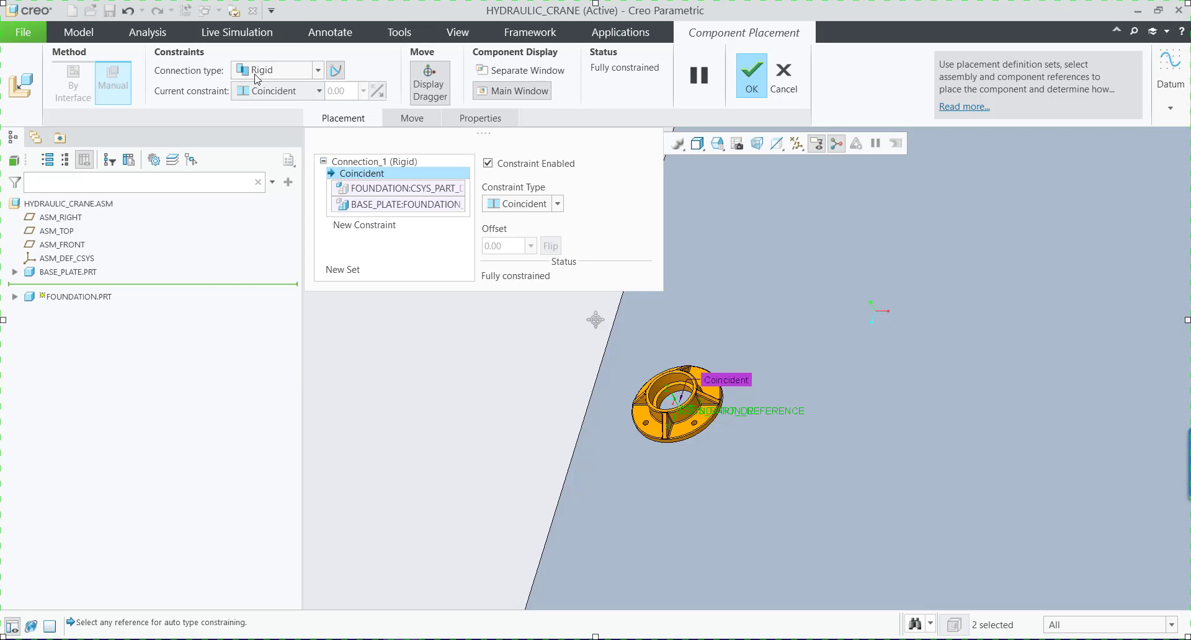
click(751, 76)
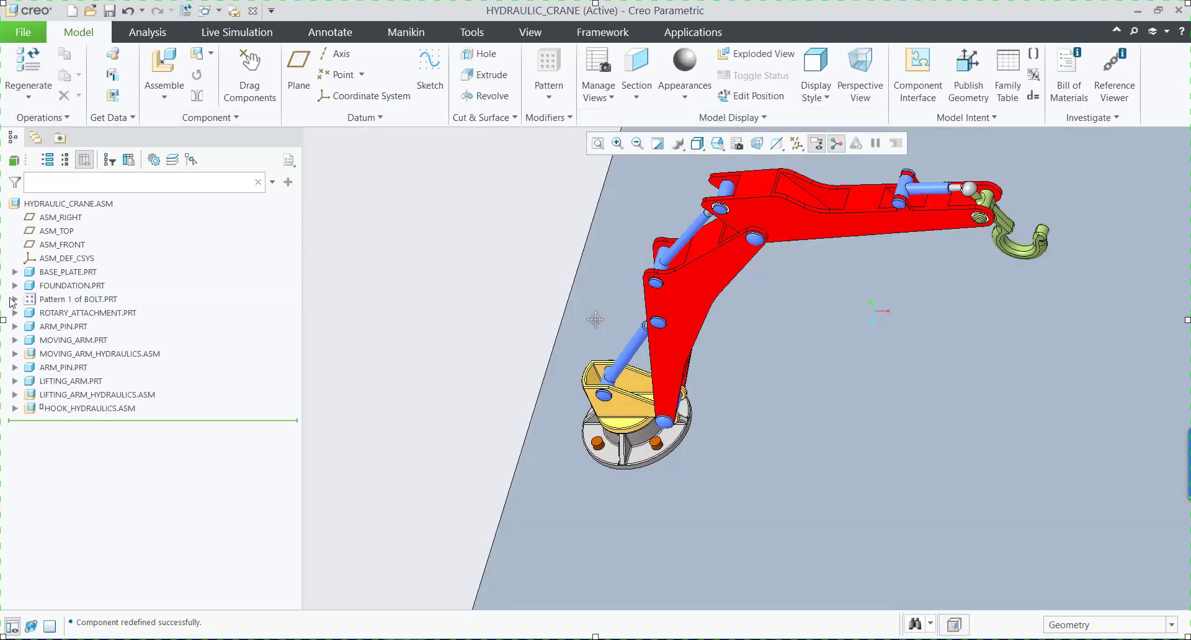
Open the placement definition of the bolt pattern's first bolt and review the references of its Coincident constraints.
click(14, 299)
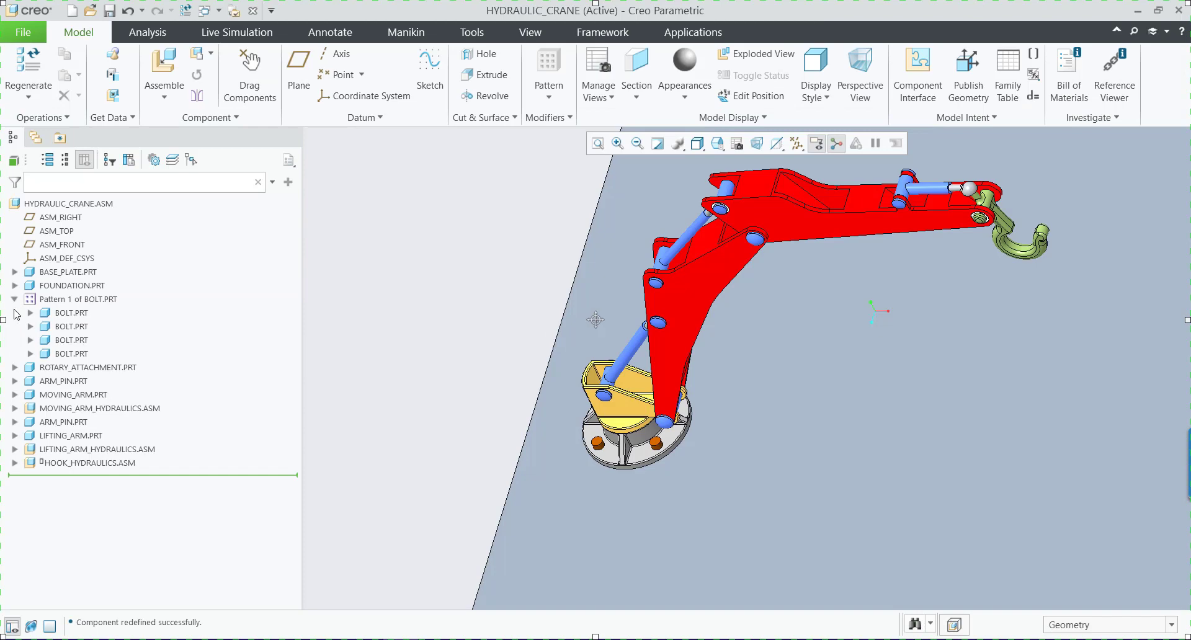
click(72, 313)
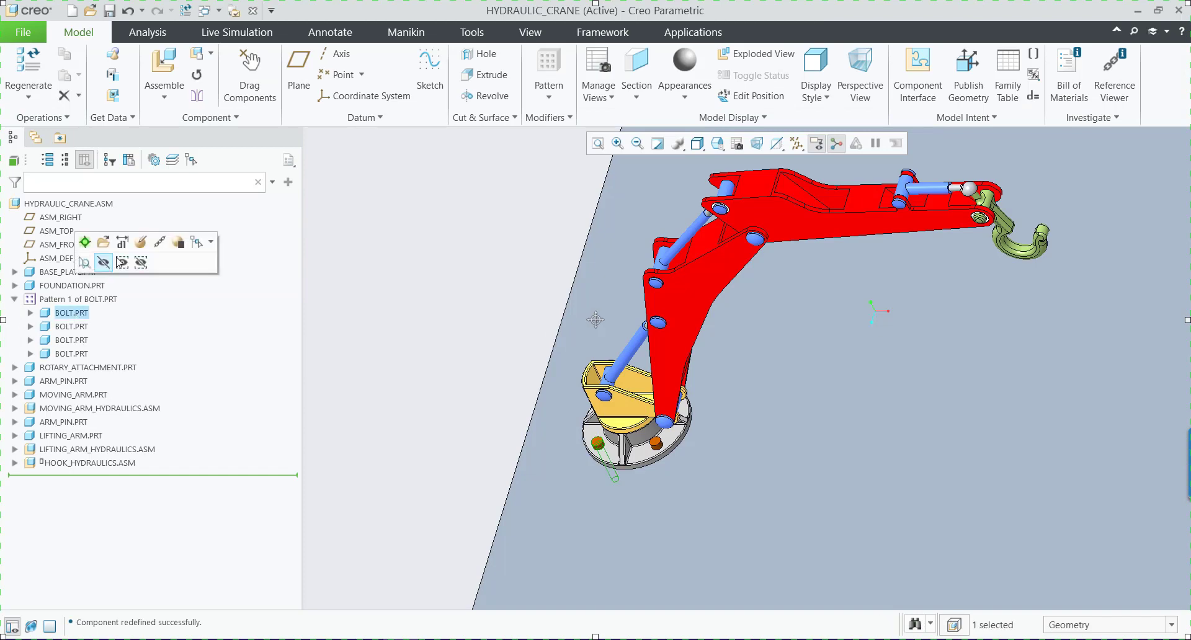
click(140, 244)
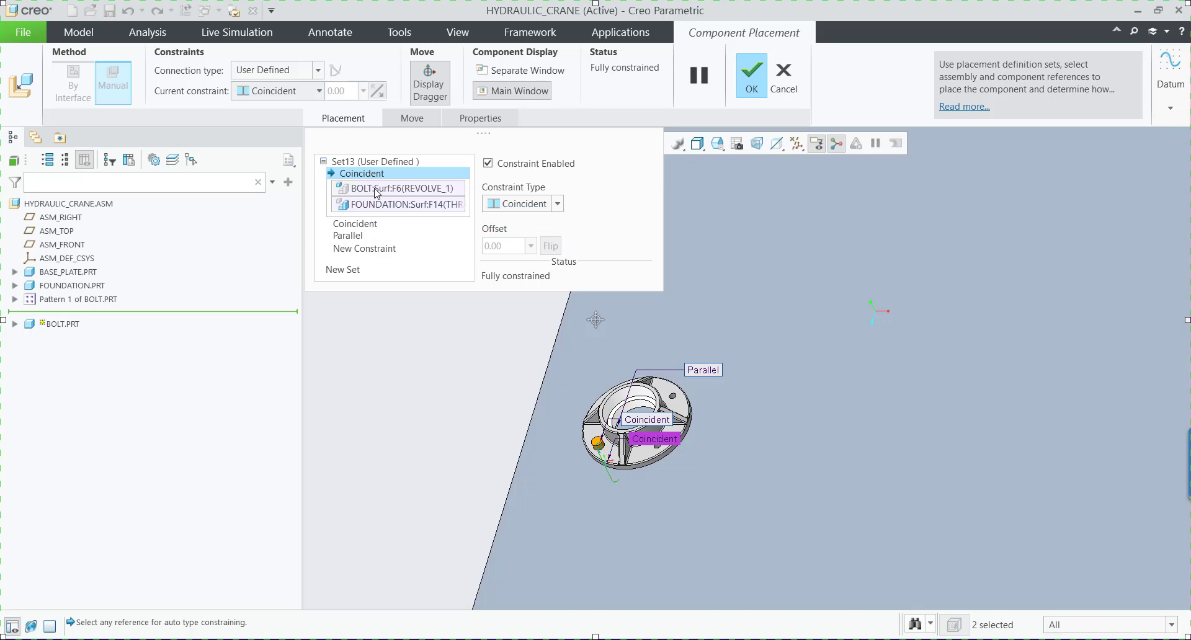
scroll(607, 466, up, 5)
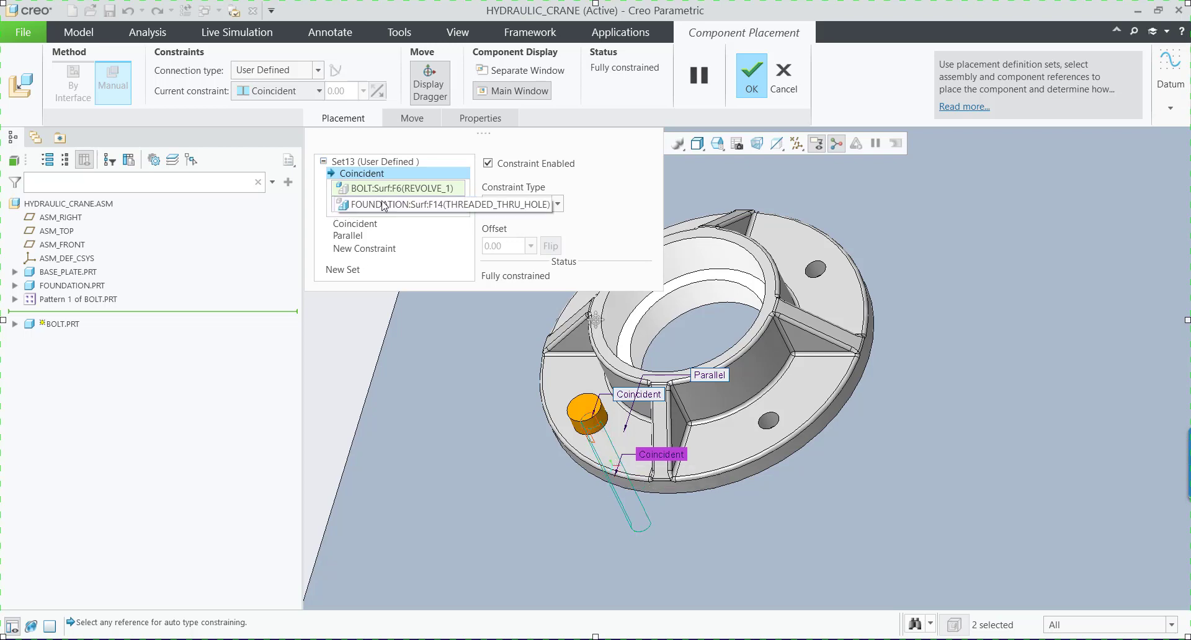
click(365, 225)
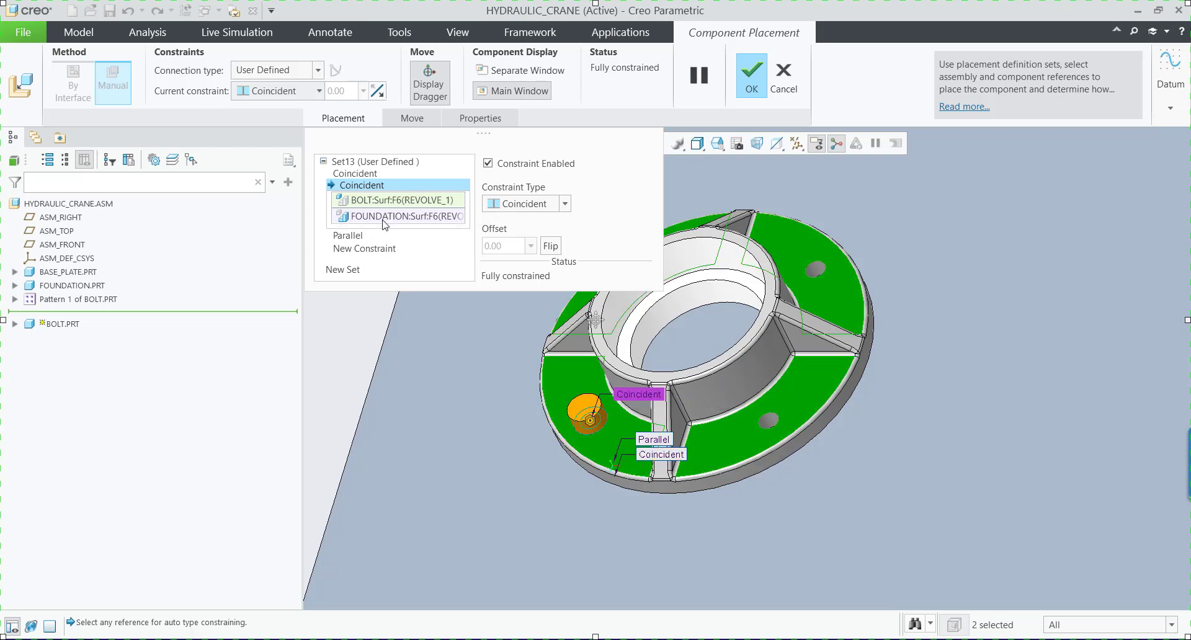
Replace the foundation rib reference of the bolt's Parallel constraint with the base plate's narrow front side face, using constraint type Parallel.
click(348, 235)
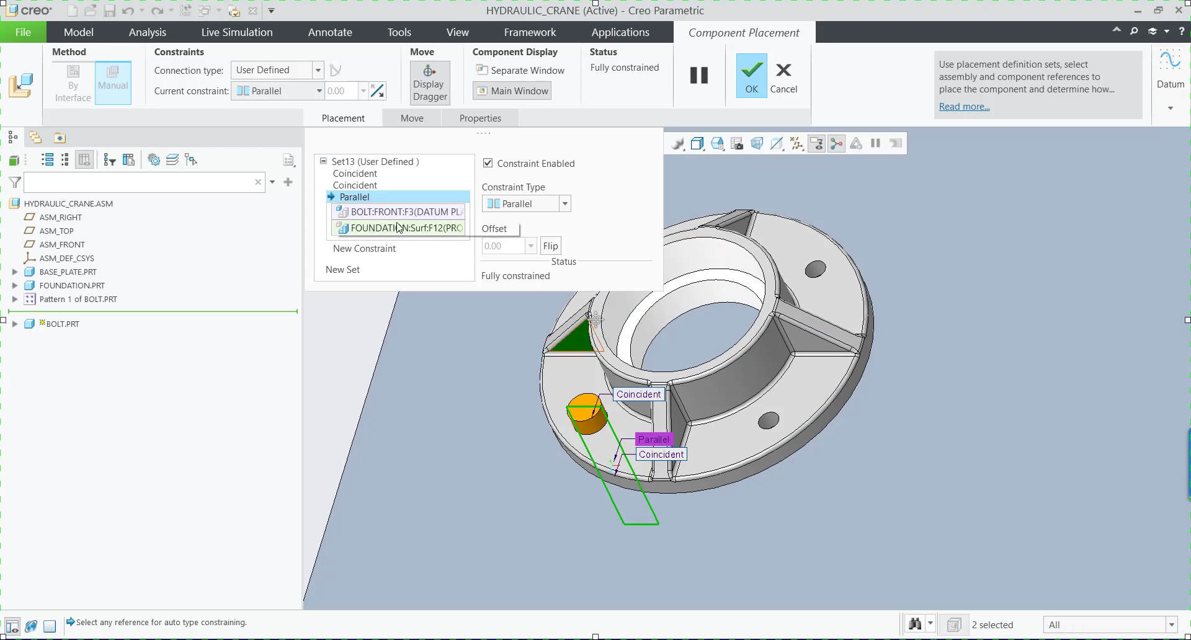
scroll(566, 430, down, 5)
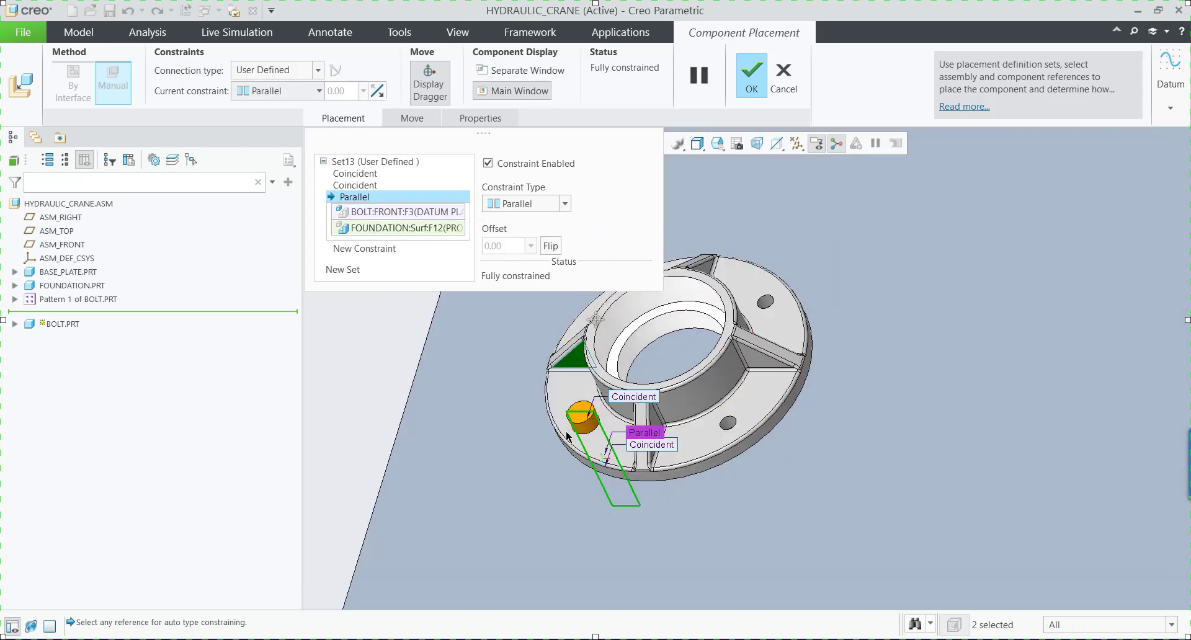
scroll(552, 457, up, 3)
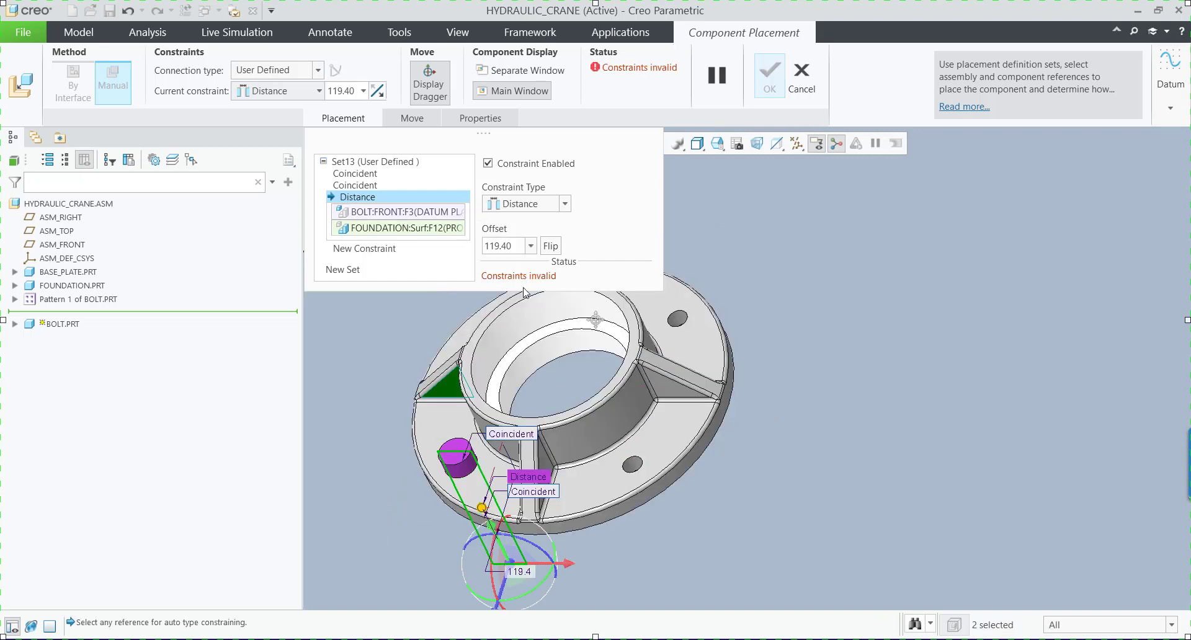
scroll(471, 392, down, 3)
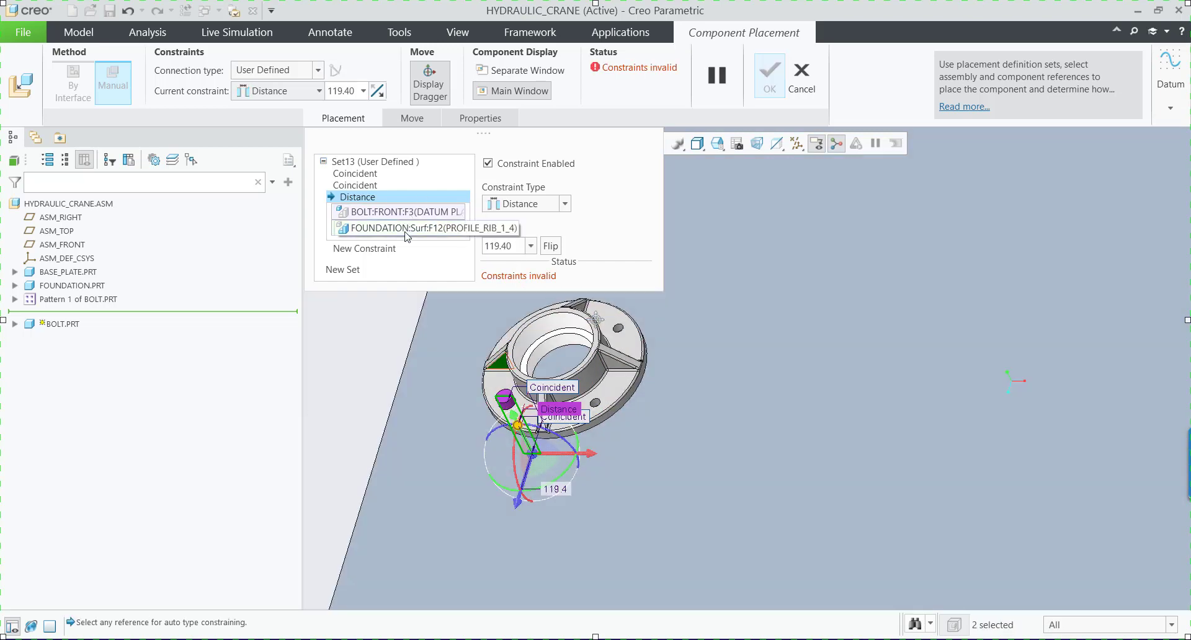
scroll(508, 335, down, 4)
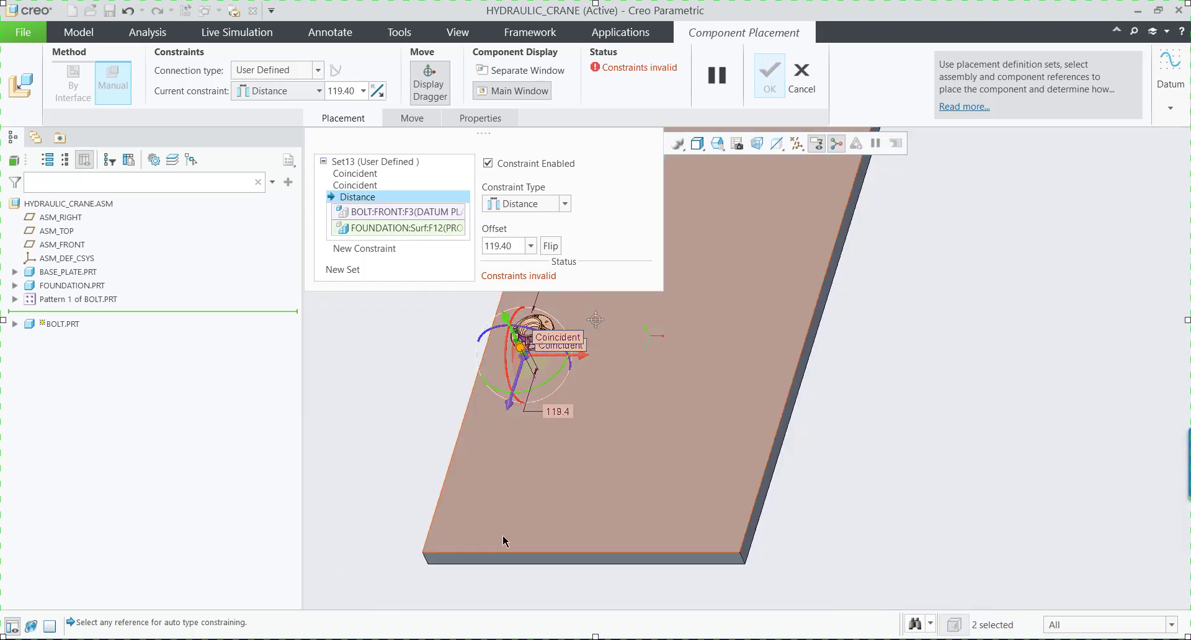
scroll(422, 546, up, 1)
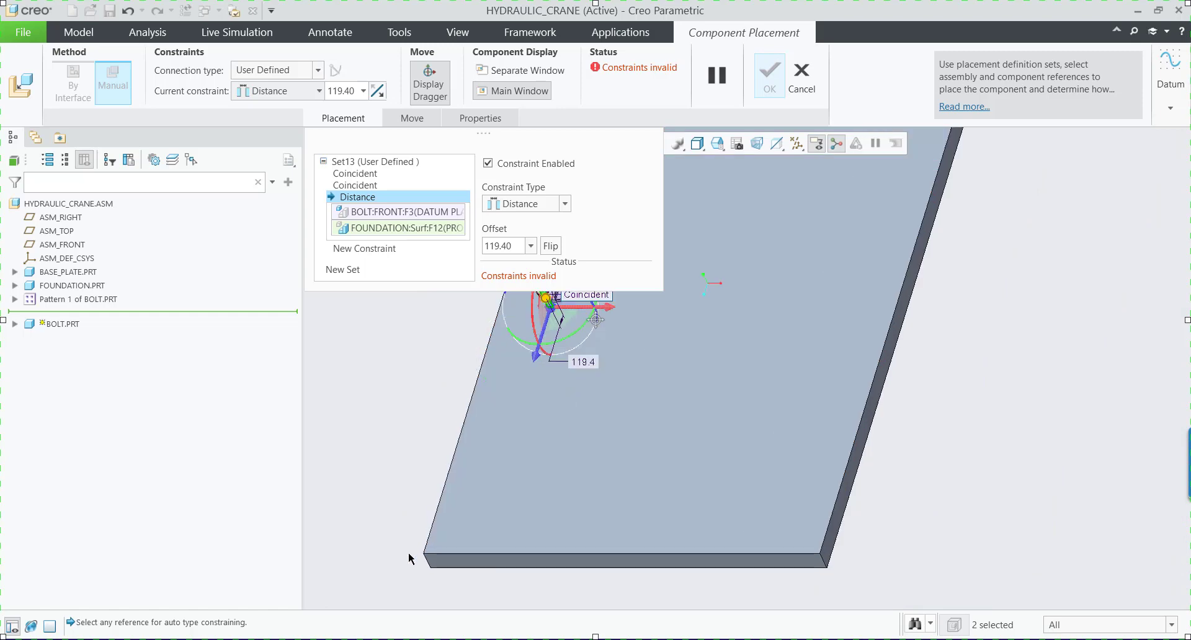
click(479, 562)
scroll(552, 454, down, 2)
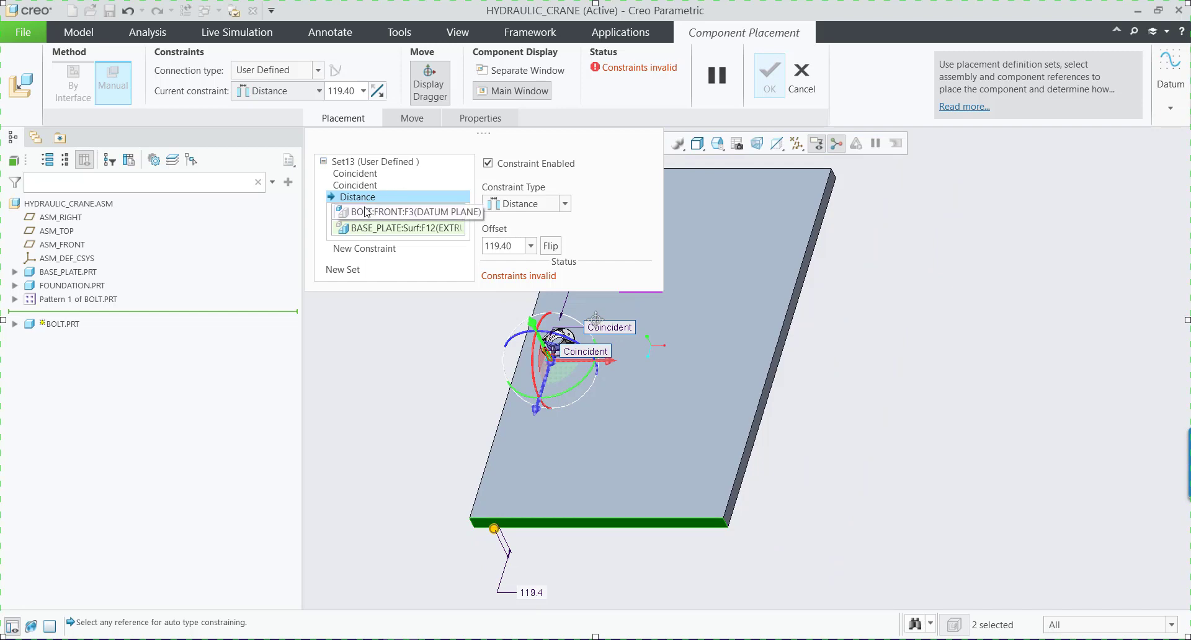
click(566, 205)
click(515, 242)
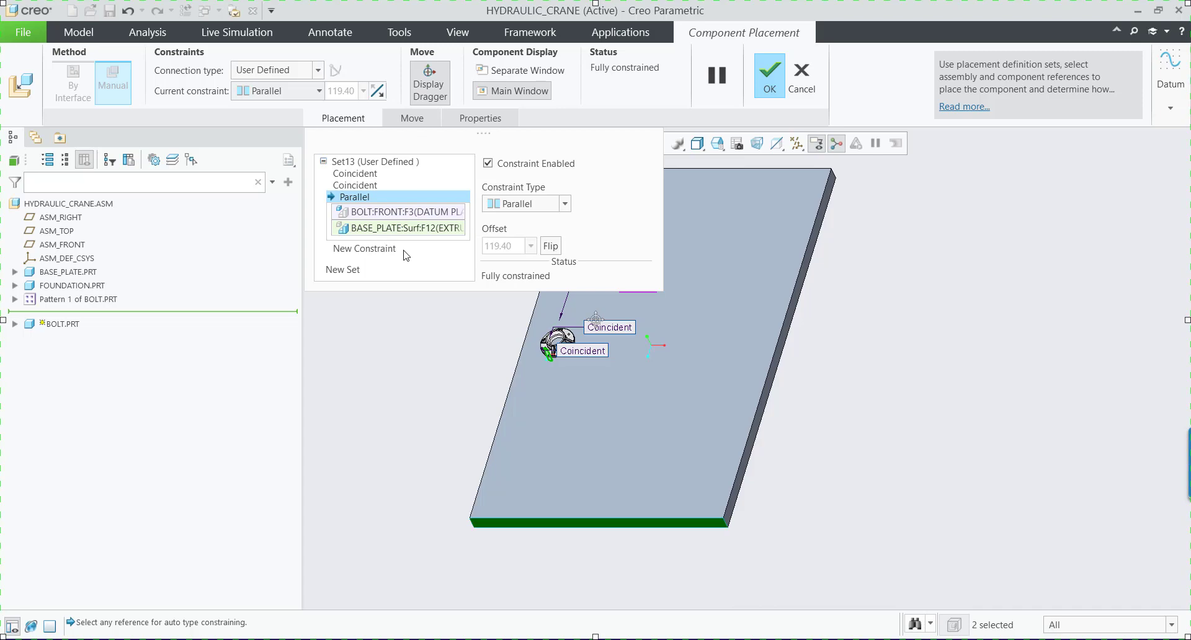
Convert the first bolt's constraint set to a Rigid connection and accept the placement.
scroll(519, 343, up, 4)
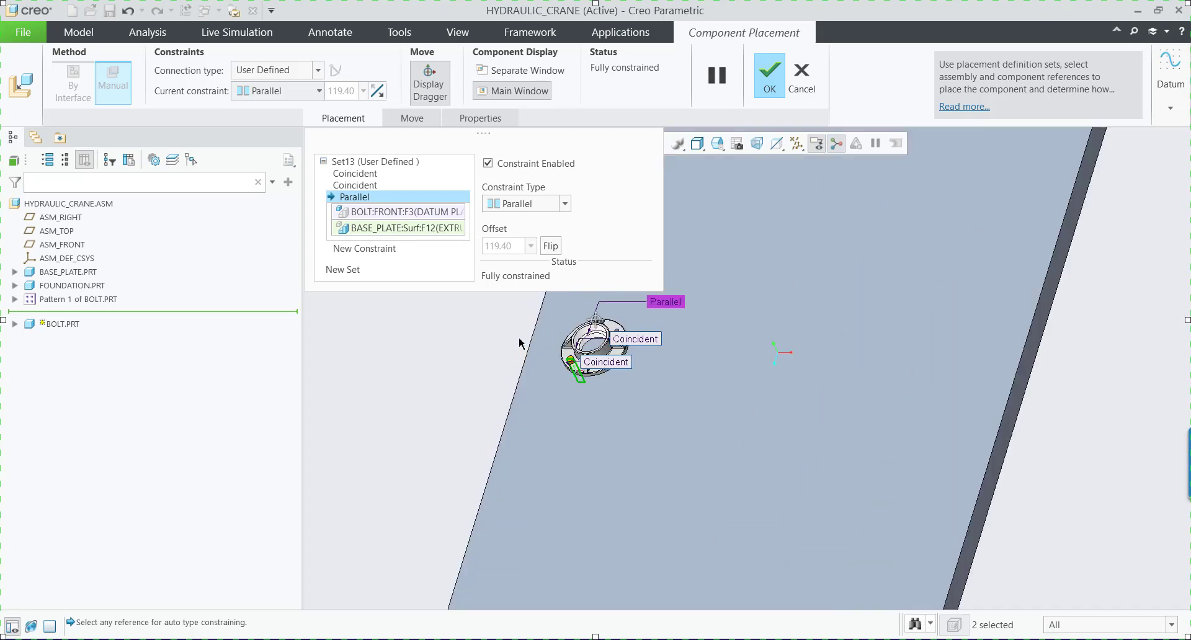
click(318, 71)
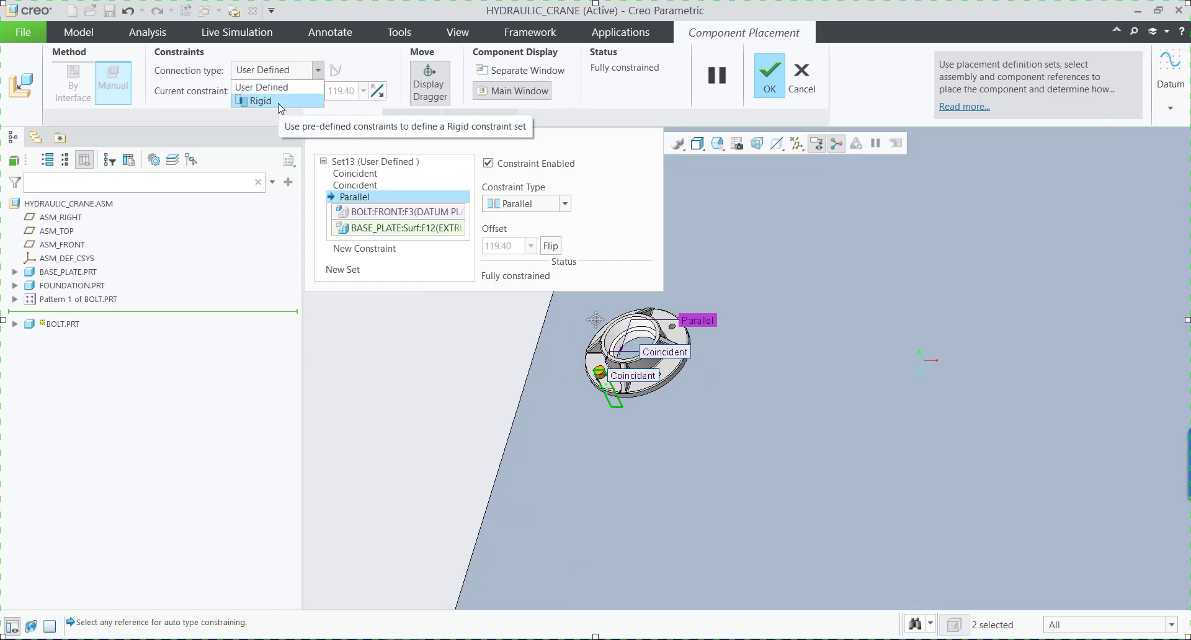
click(261, 101)
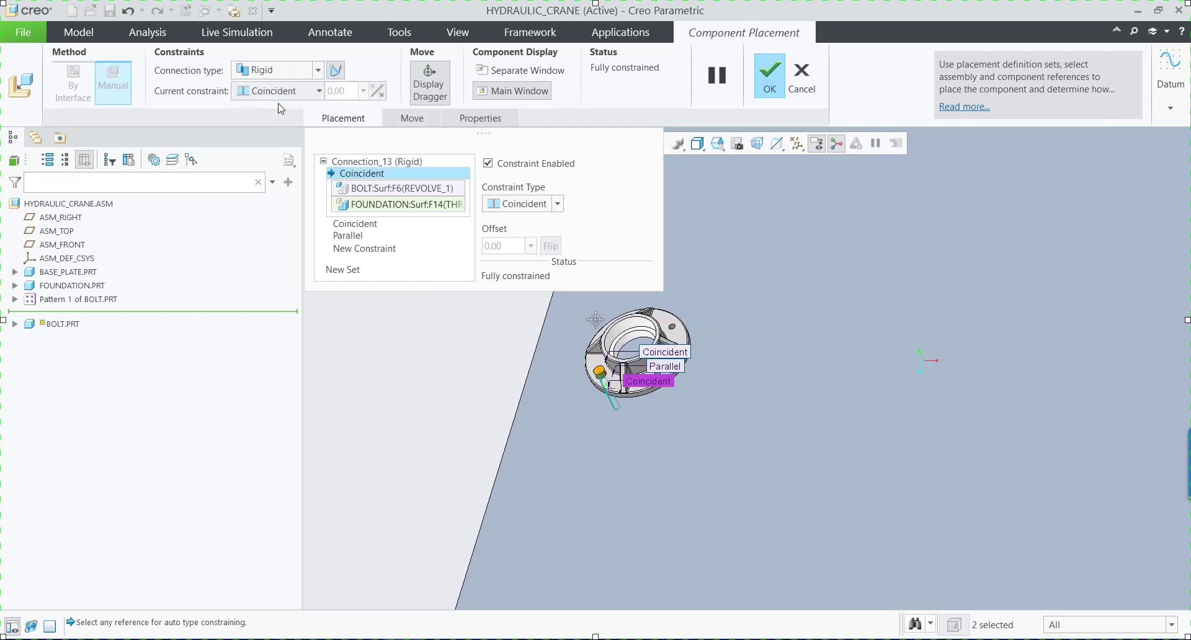
click(770, 76)
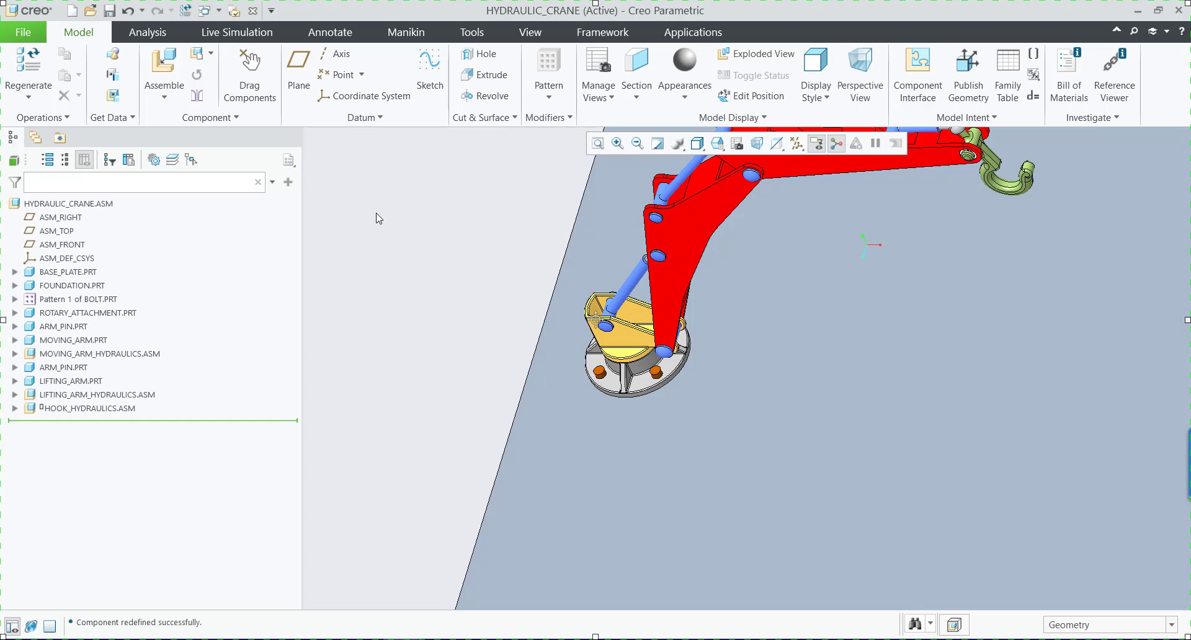
Open the Mechanism application and examine the body contents of the Ground rigid body down to the crane assembly's components.
click(682, 38)
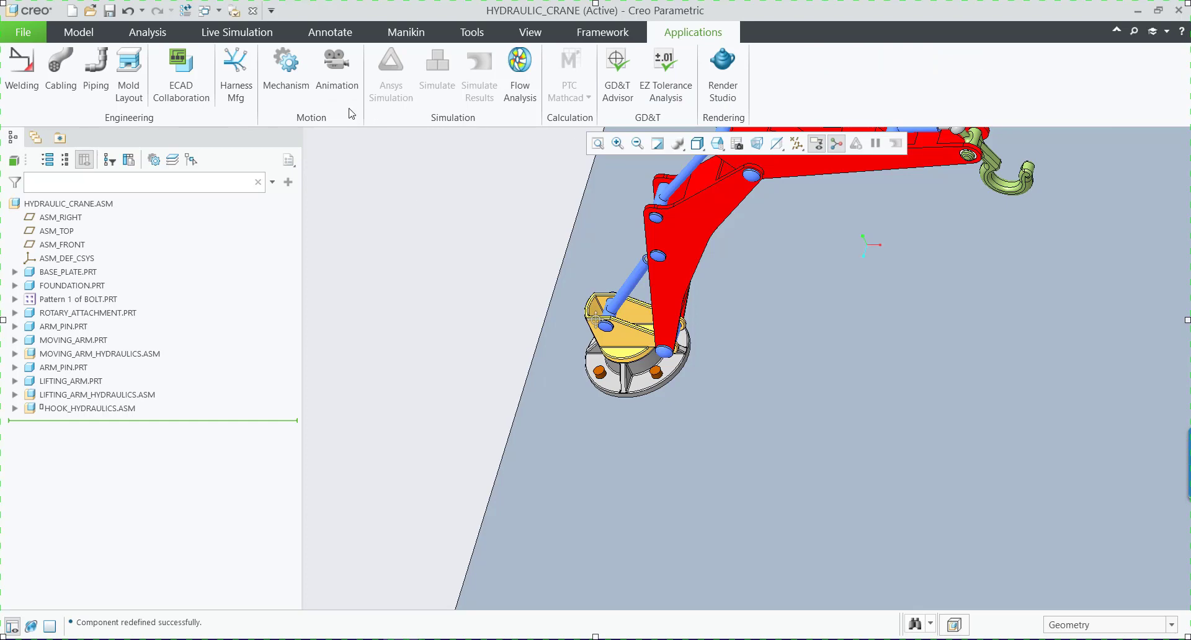
click(288, 93)
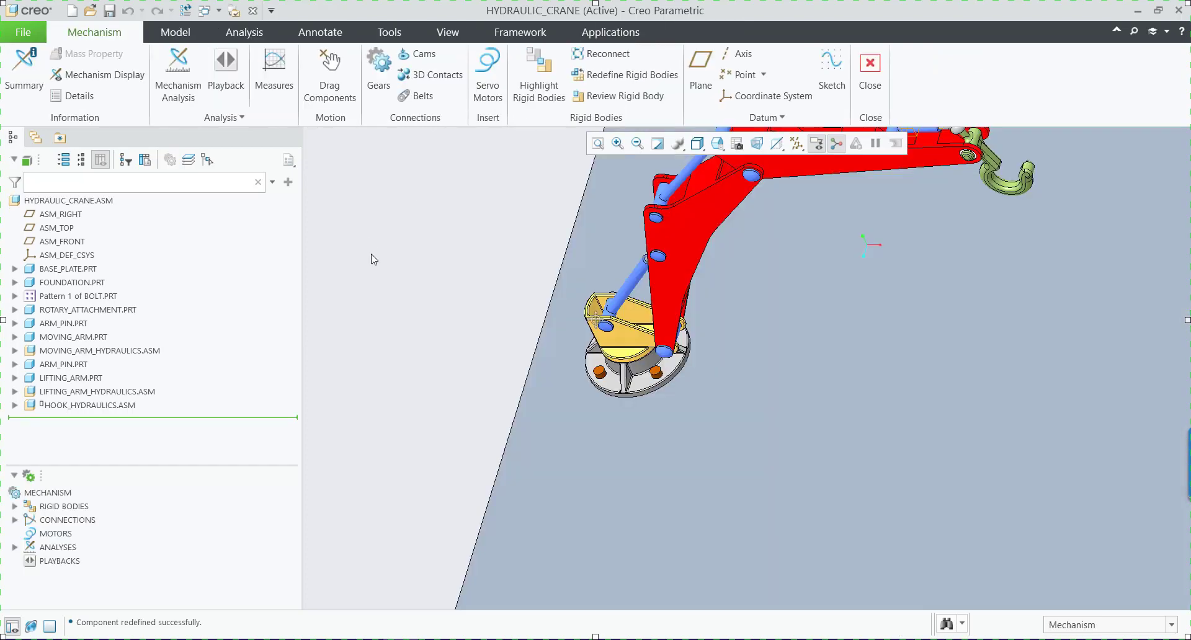
click(15, 508)
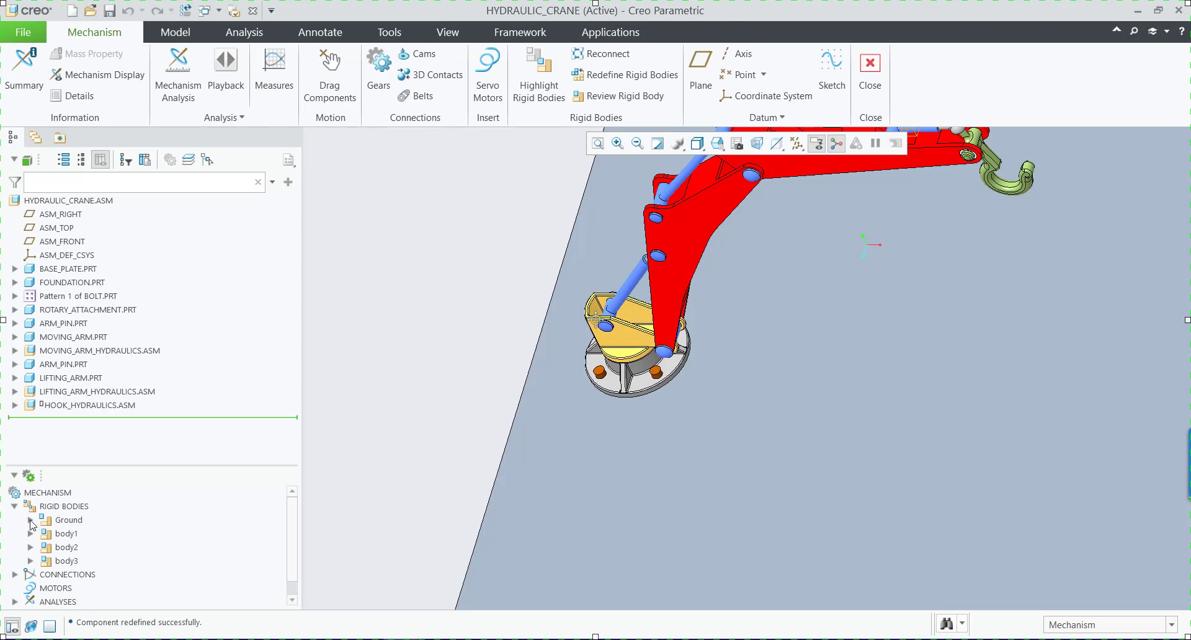
click(30, 520)
click(46, 548)
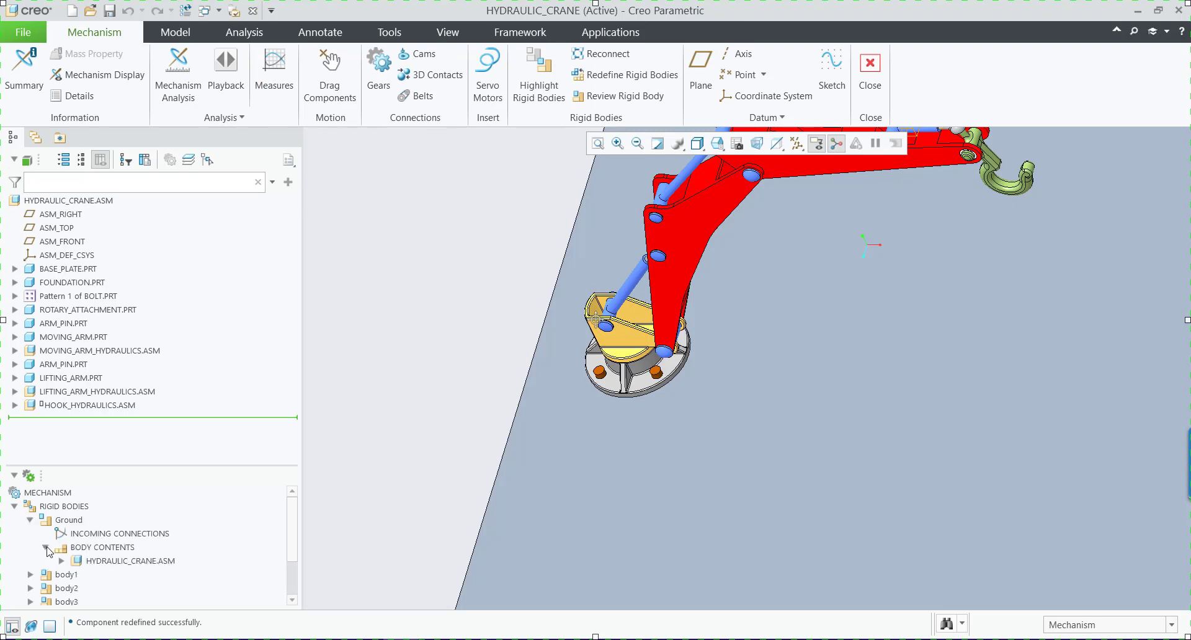
click(61, 561)
scroll(114, 567, down, 1)
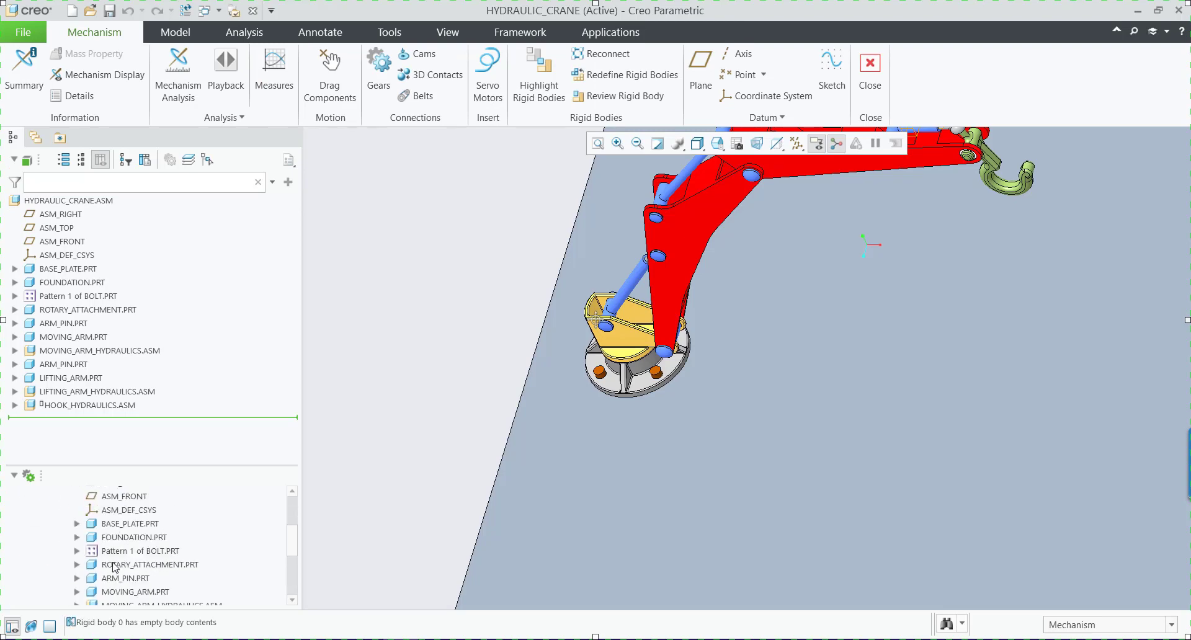
scroll(119, 527, up, 3)
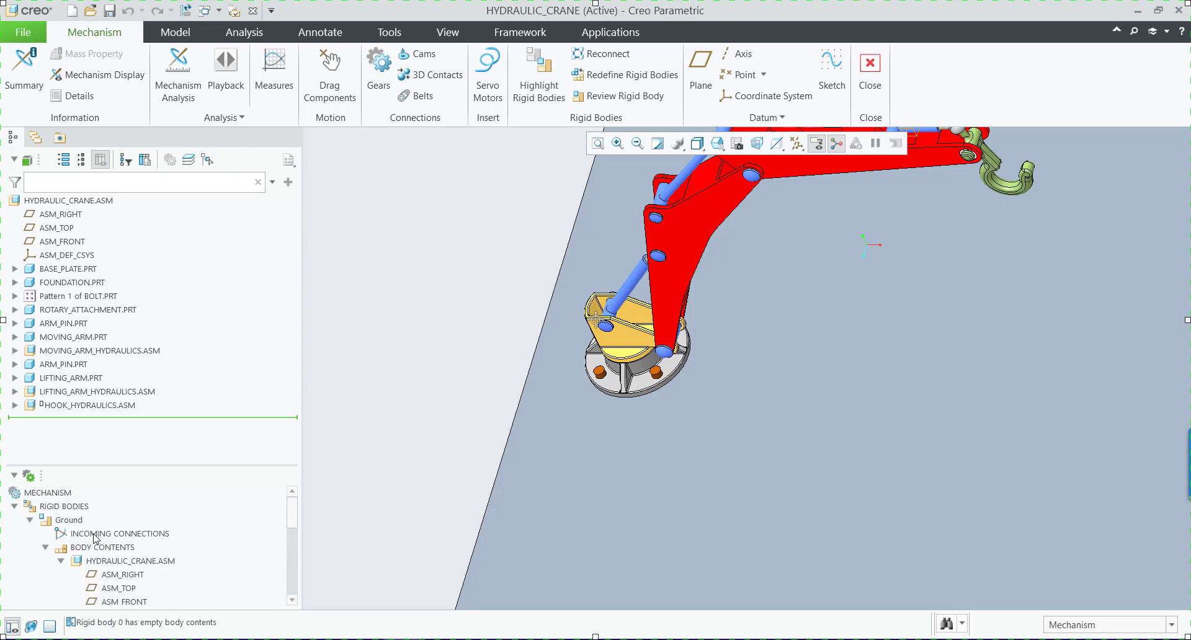
Examine the connections and body contents of body1 and the components in the Ground body, then close the Mechanism application.
click(62, 560)
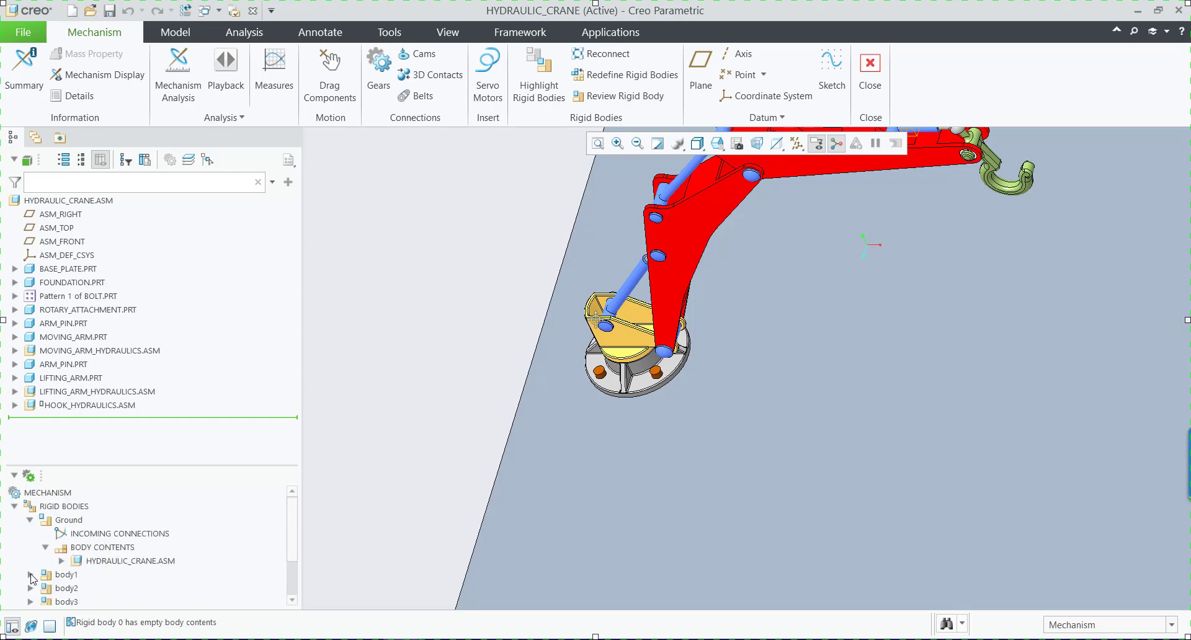
scroll(31, 574, down, 1)
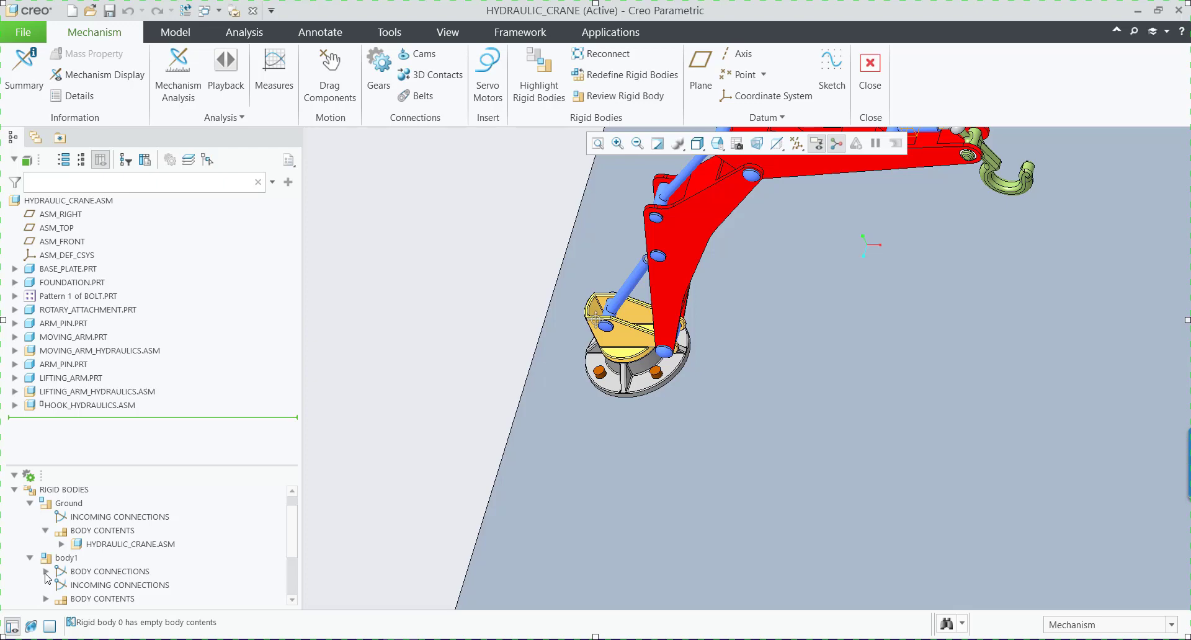
click(46, 572)
click(46, 571)
click(47, 599)
scroll(52, 597, down, 3)
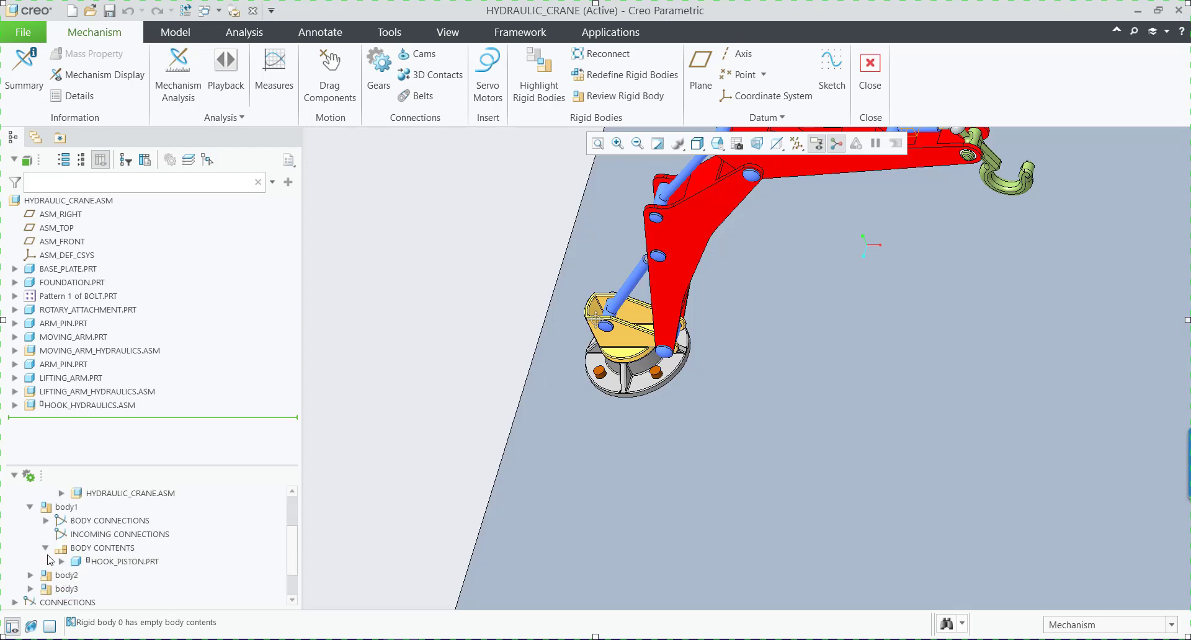
scroll(65, 532, up, 2)
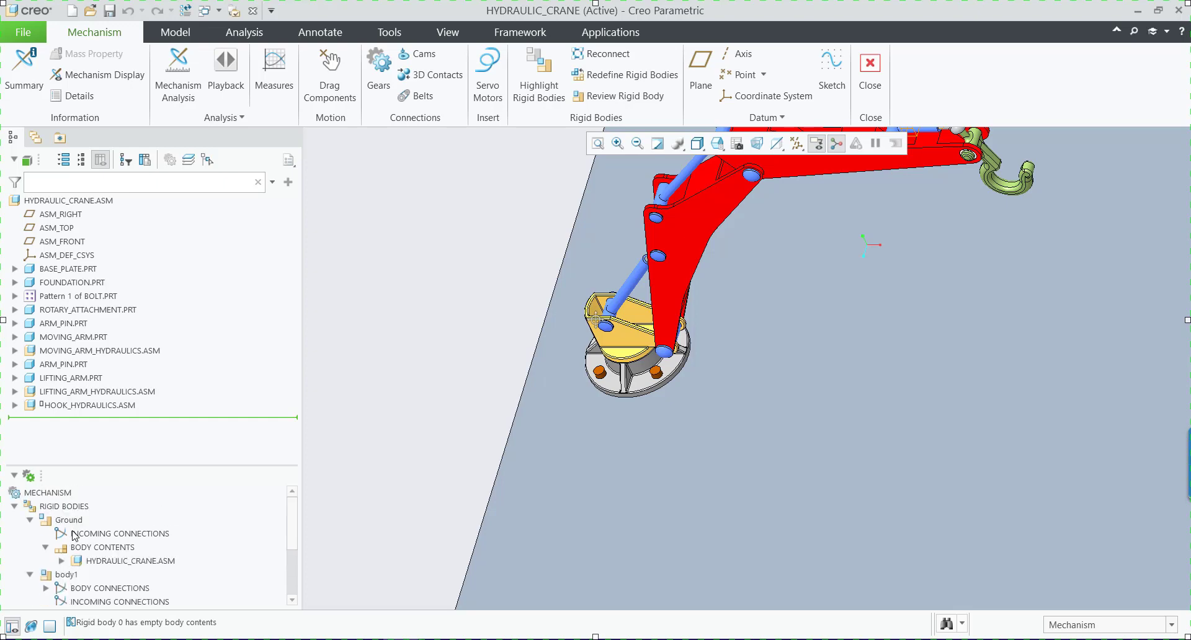
click(62, 561)
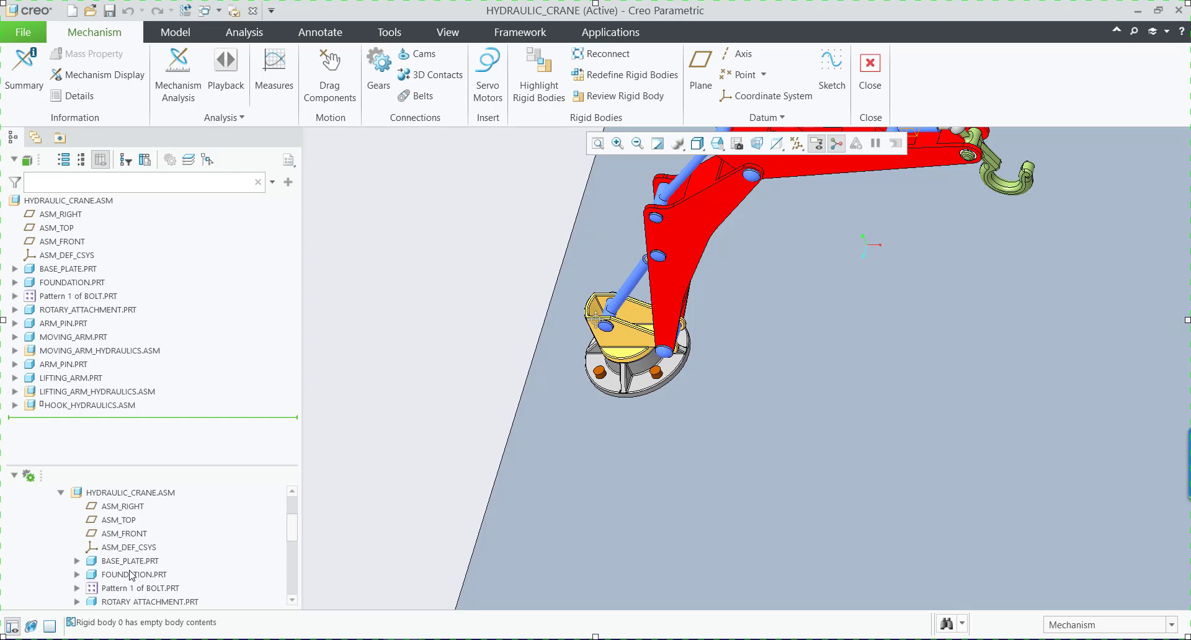
scroll(141, 568, up, 3)
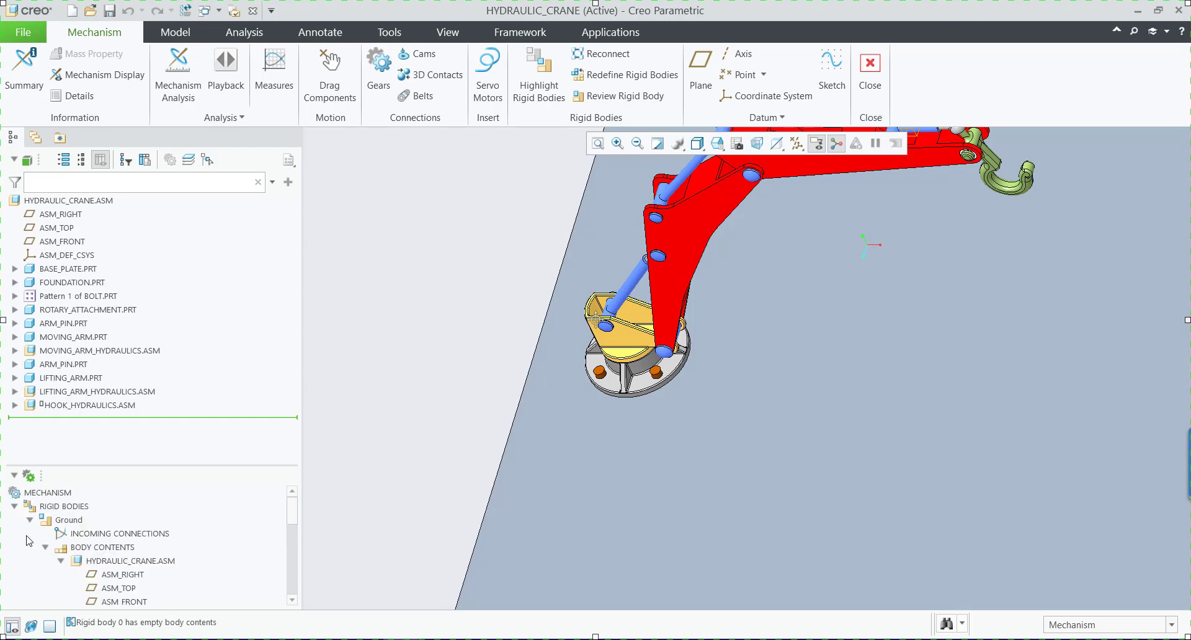
click(14, 507)
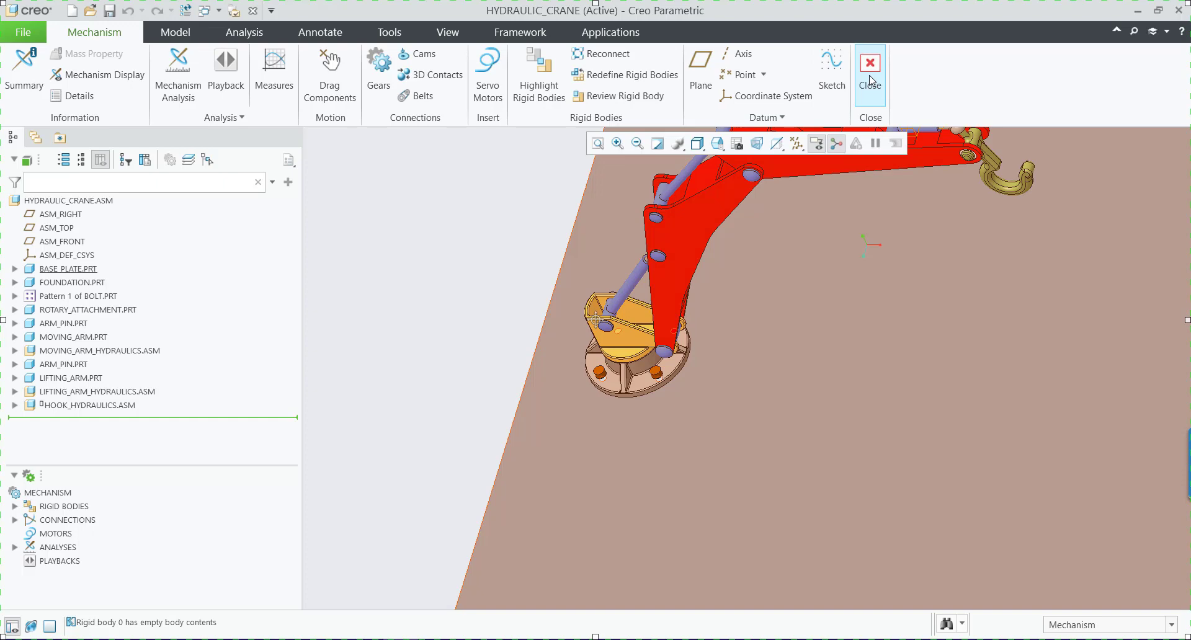
click(872, 81)
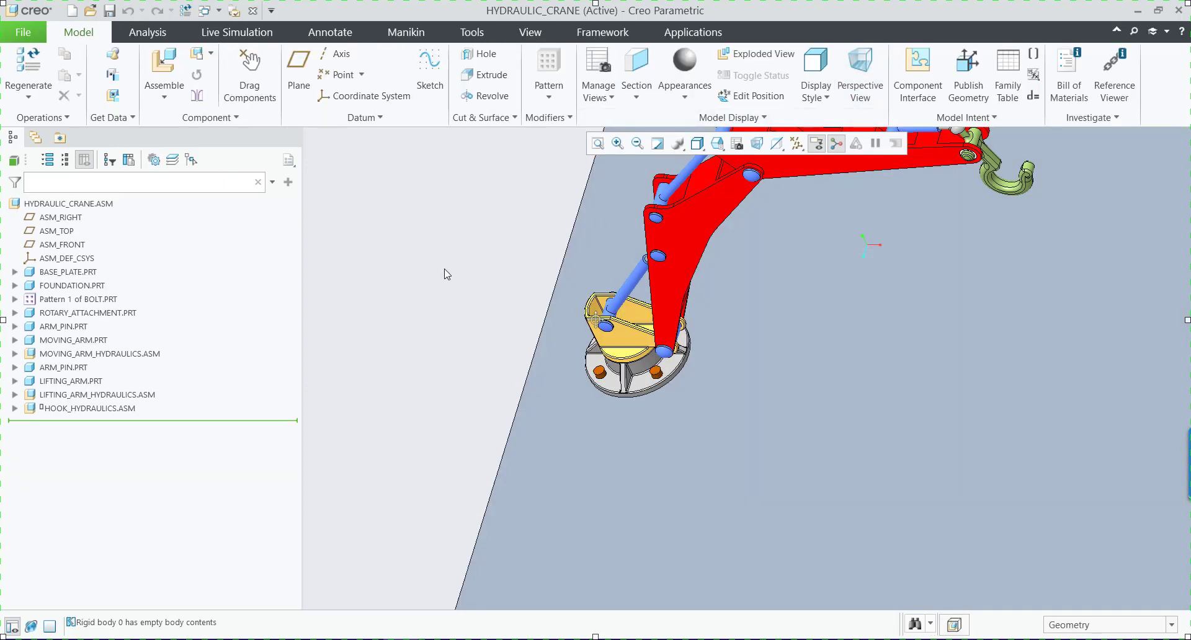
Switch to the HYDRAULIC_CRANE_FINAL window to look at the finished mechanism and return to HYDRAULIC_CRANE.
scroll(518, 357, down, 2)
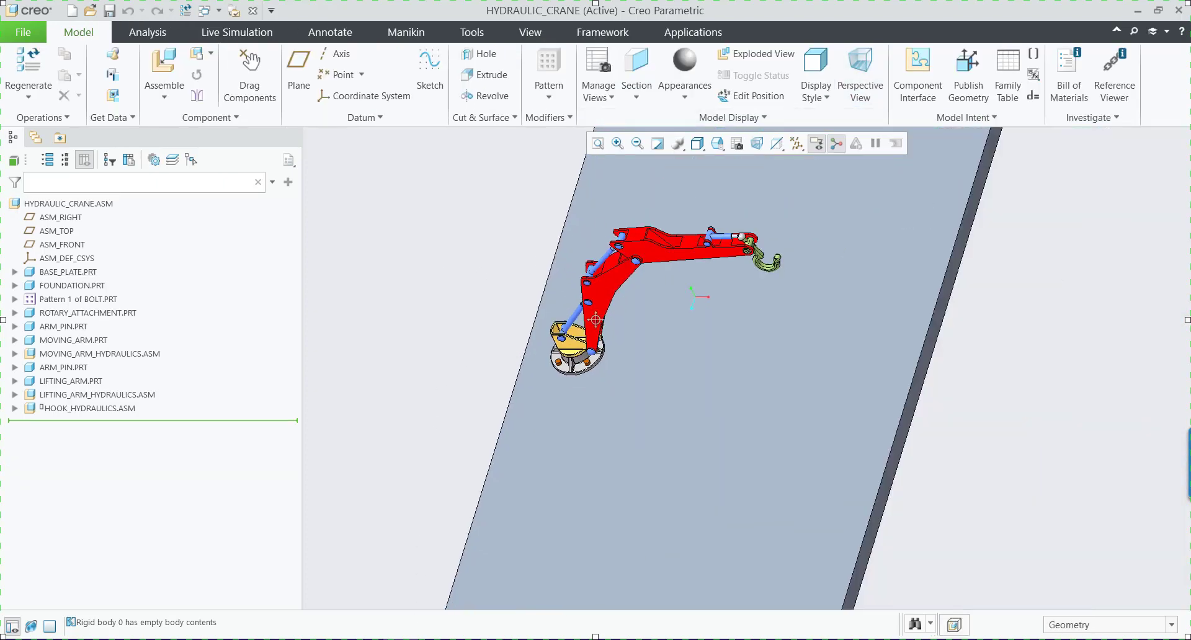
click(487, 574)
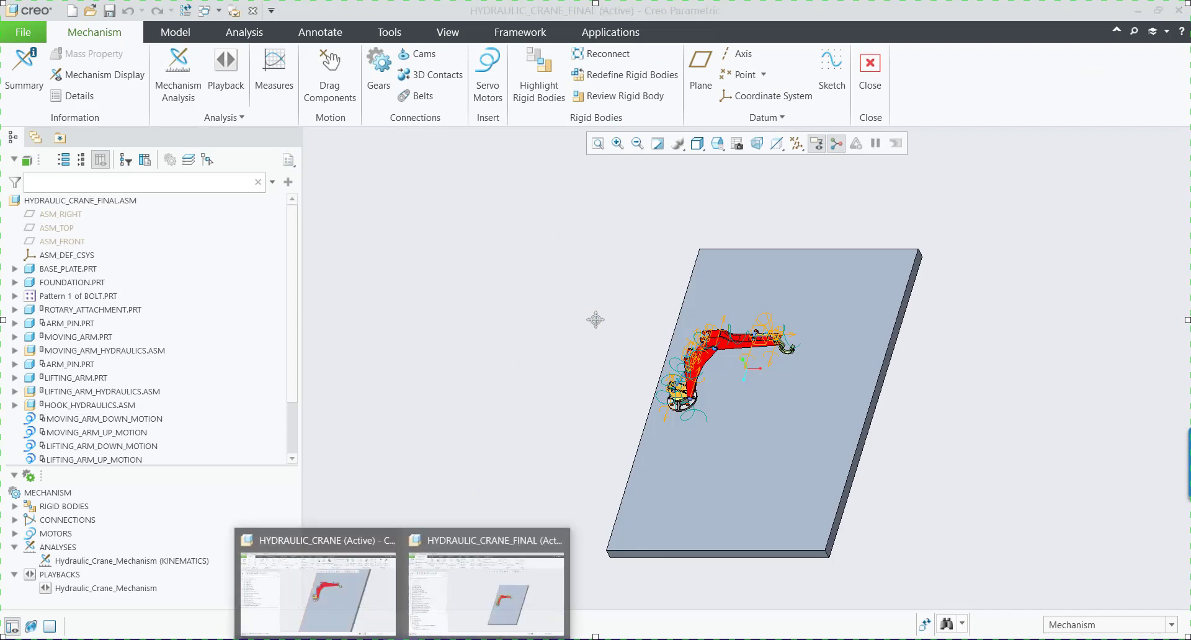
click(496, 595)
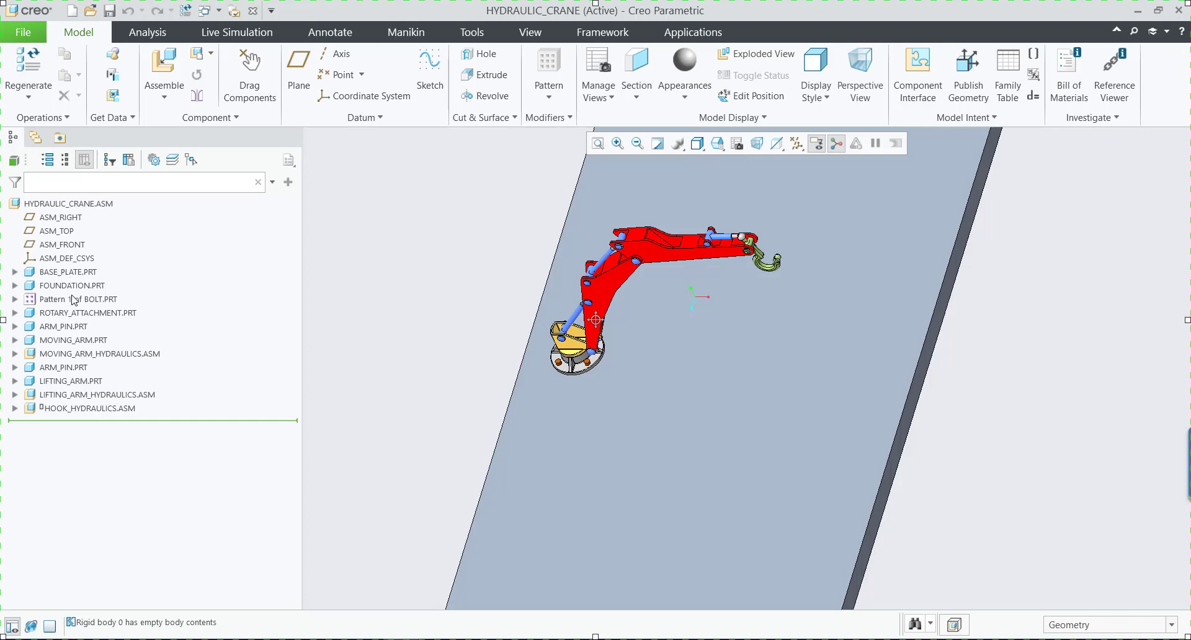
Open the placement definition of ROTARY_ATTACHMENT and review the references of its two Coincident constraints and its Normal constraint.
click(114, 314)
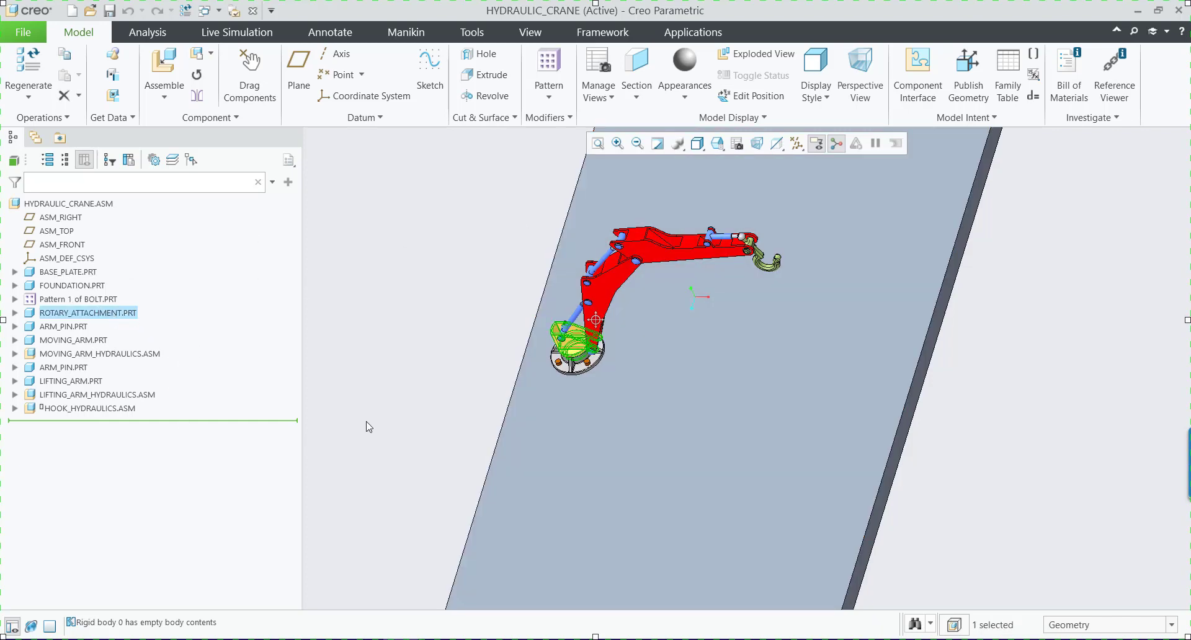
scroll(569, 330, down, 5)
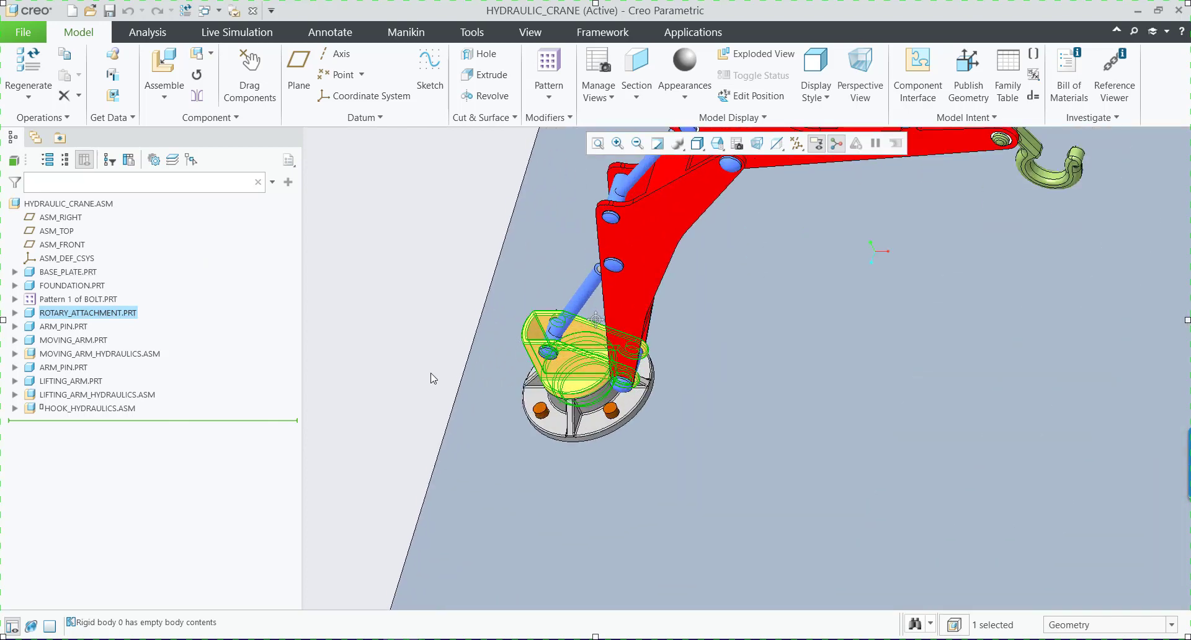
scroll(469, 431, up, 2)
scroll(467, 426, up, 2)
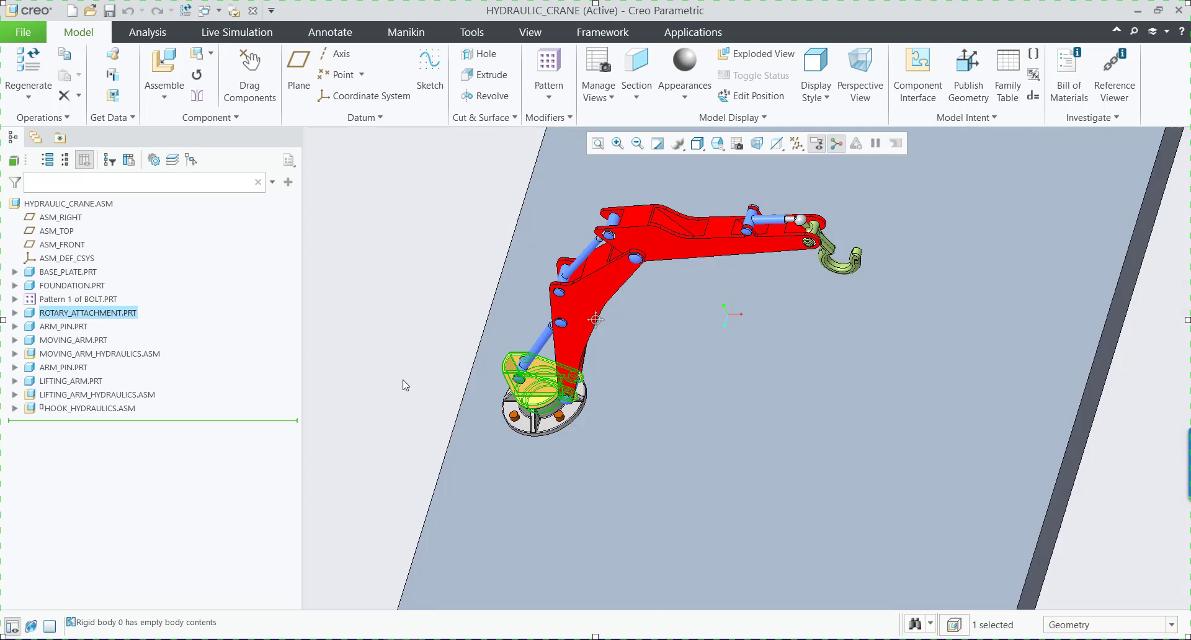
scroll(516, 411, down, 3)
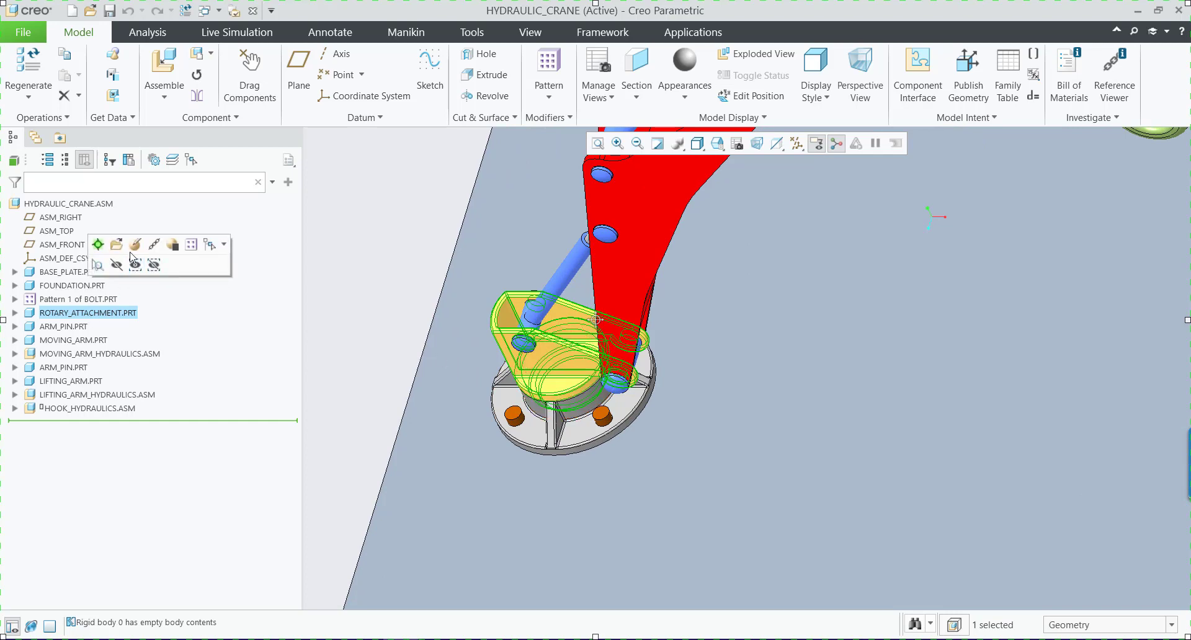
click(135, 244)
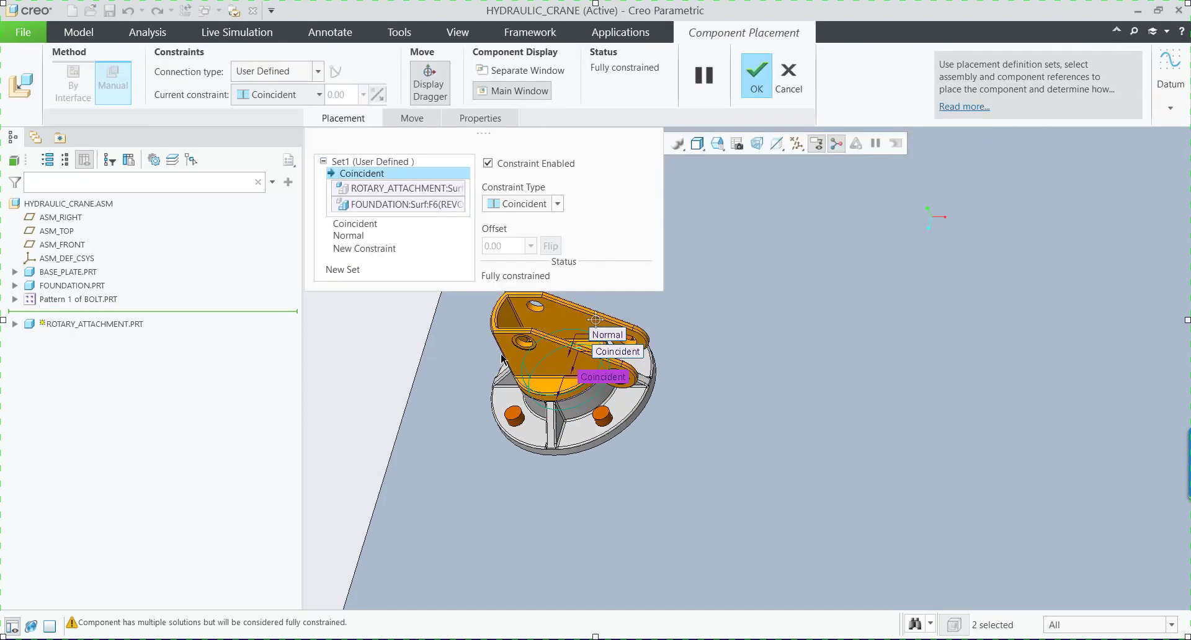
scroll(728, 442, down, 3)
scroll(512, 332, up, 2)
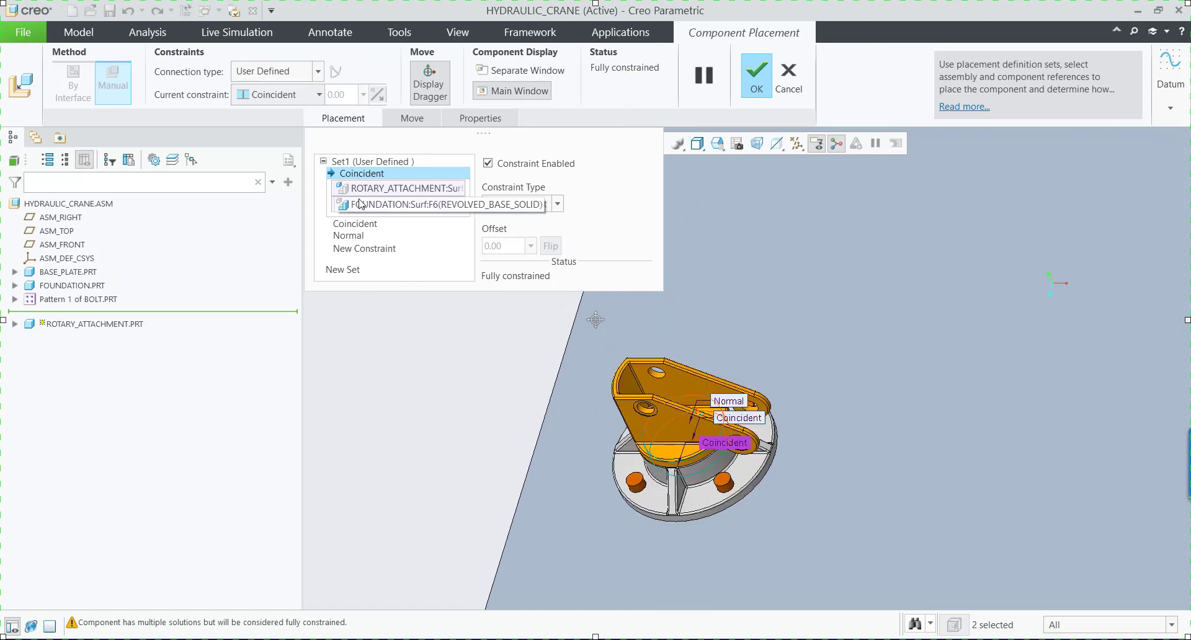
scroll(651, 462, up, 2)
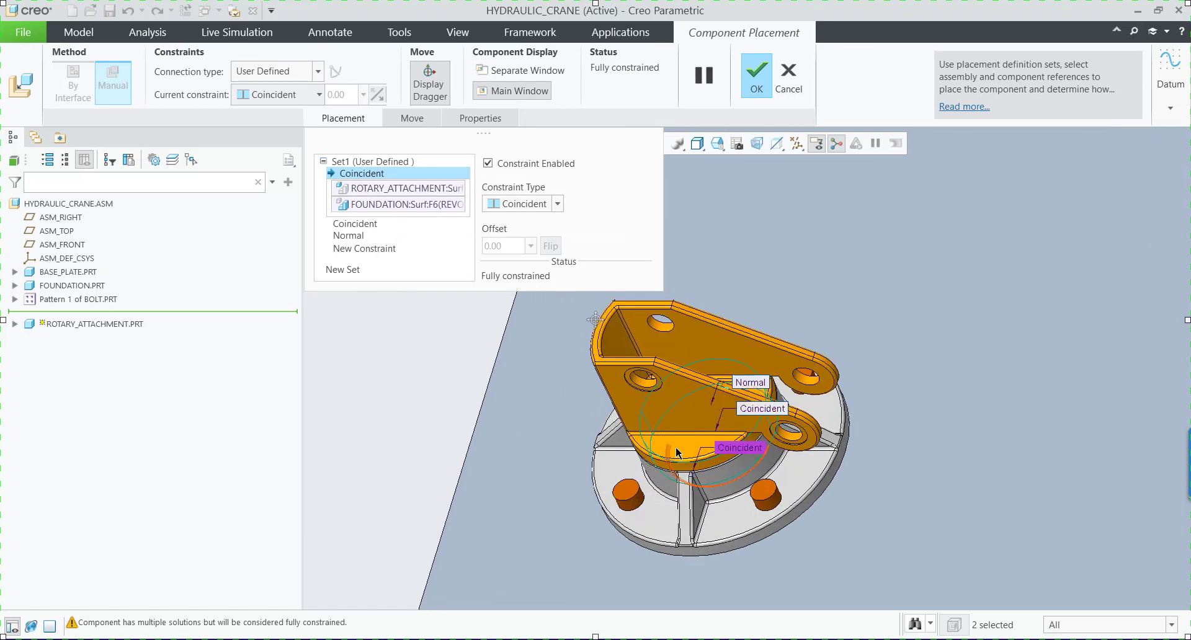
click(366, 225)
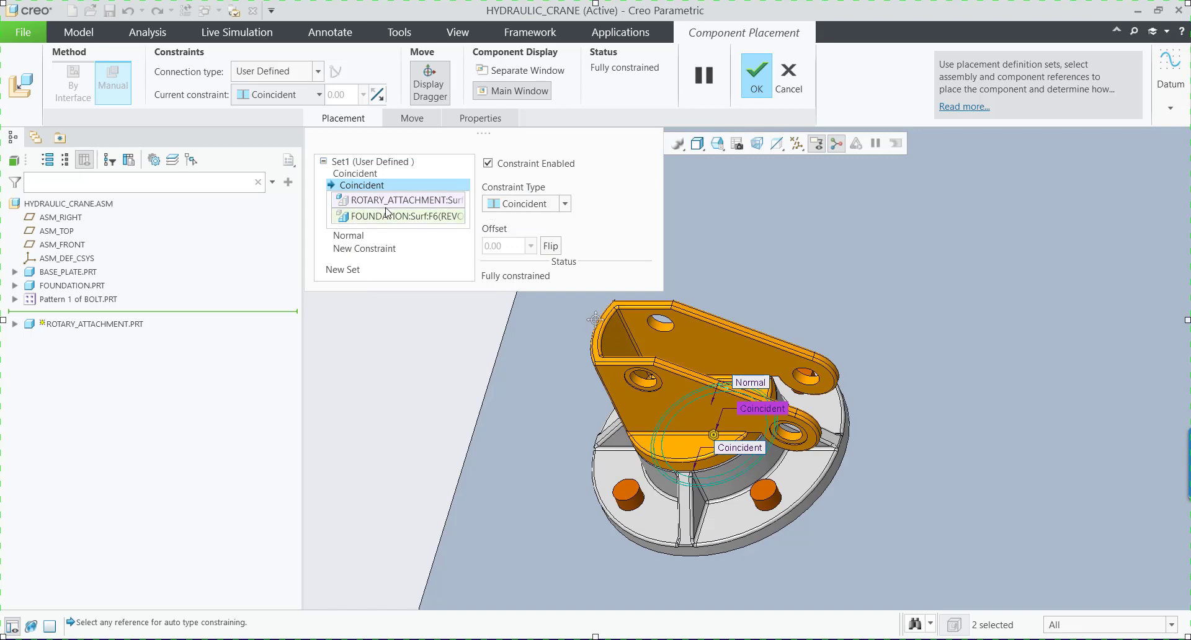
click(351, 238)
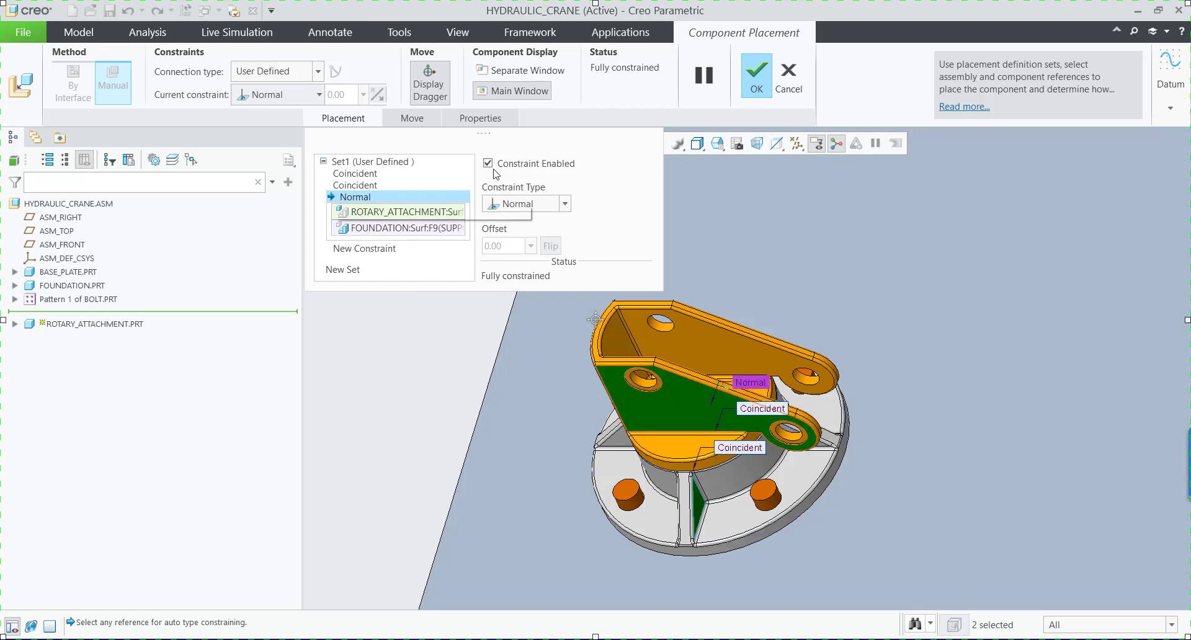
Delete the rotary attachment's Normal constraint and disable Allow Assumptions so its rotation is left free.
right_click(378, 205)
click(391, 210)
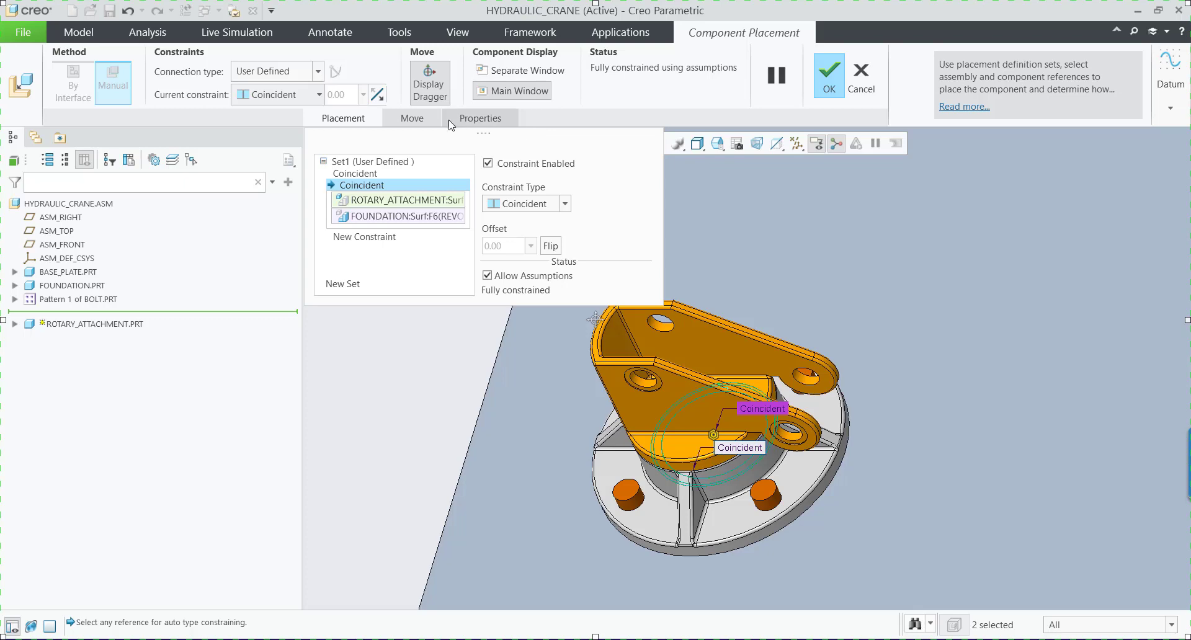
click(487, 276)
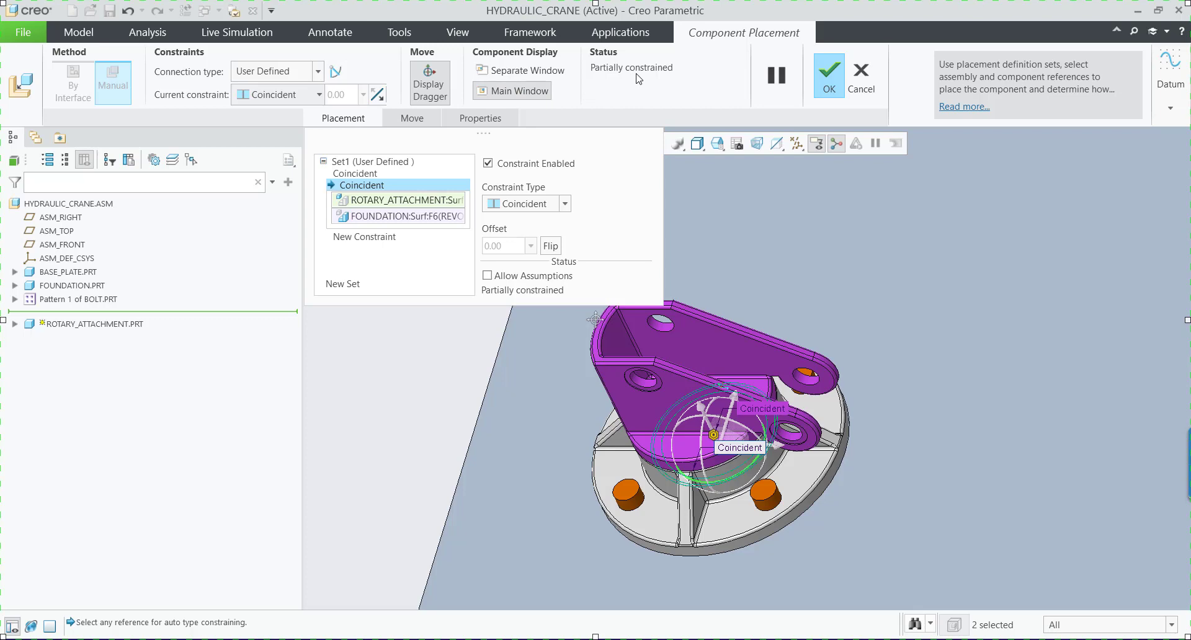
Convert the rotary attachment's constraint set to a Pin connection and review its axis alignment and translation references.
click(318, 71)
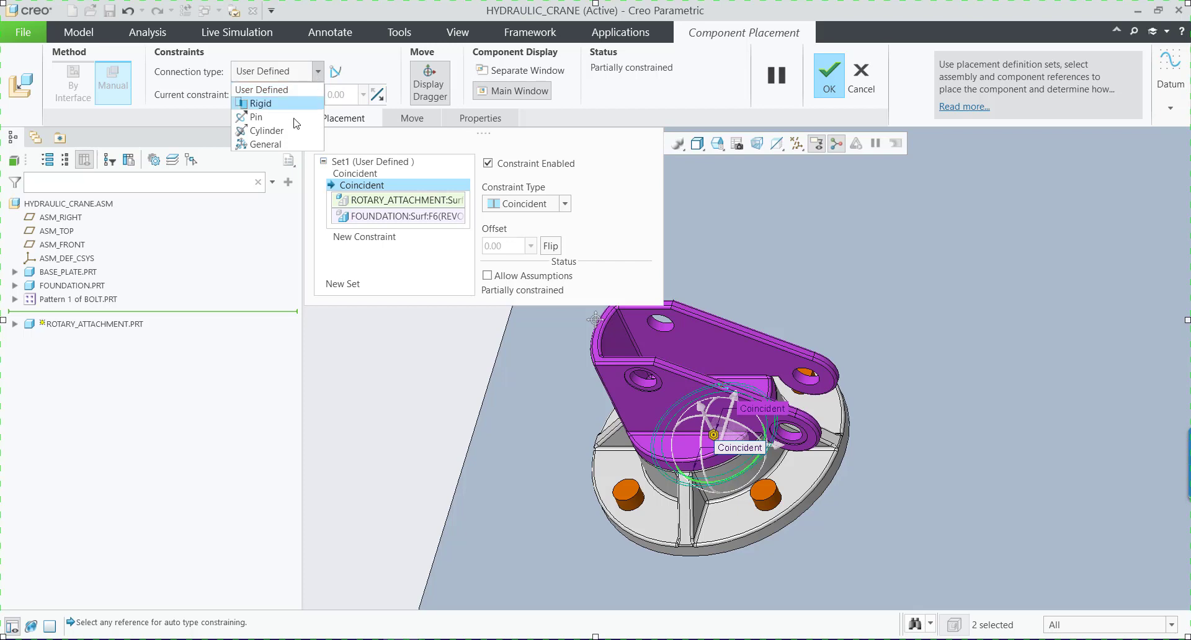
click(256, 122)
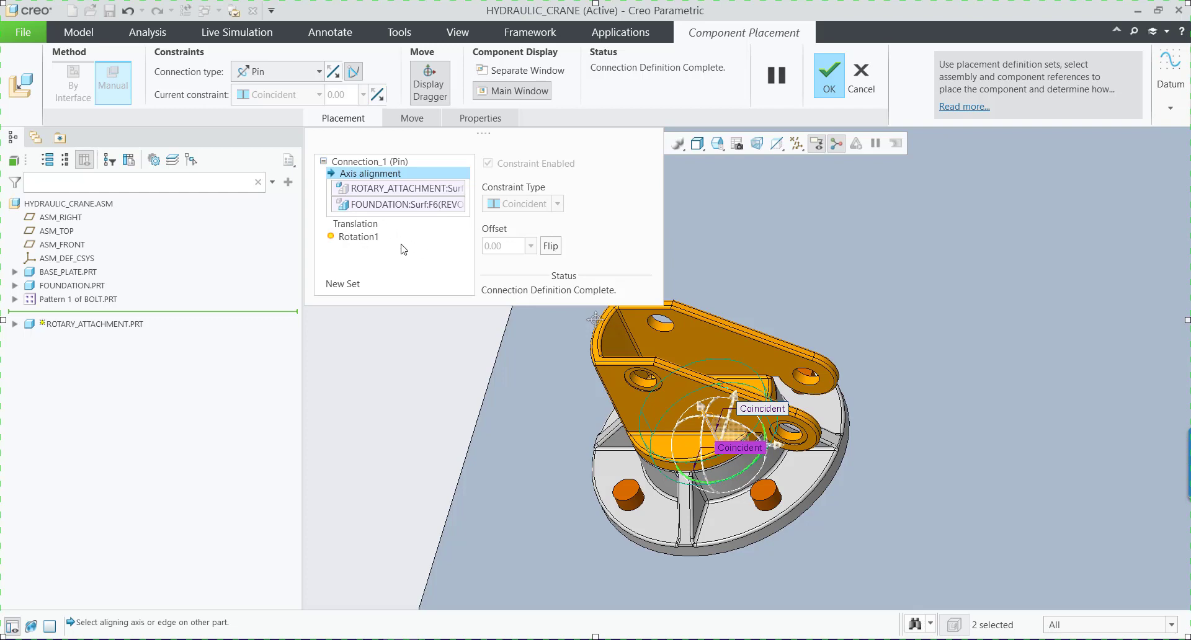
click(393, 207)
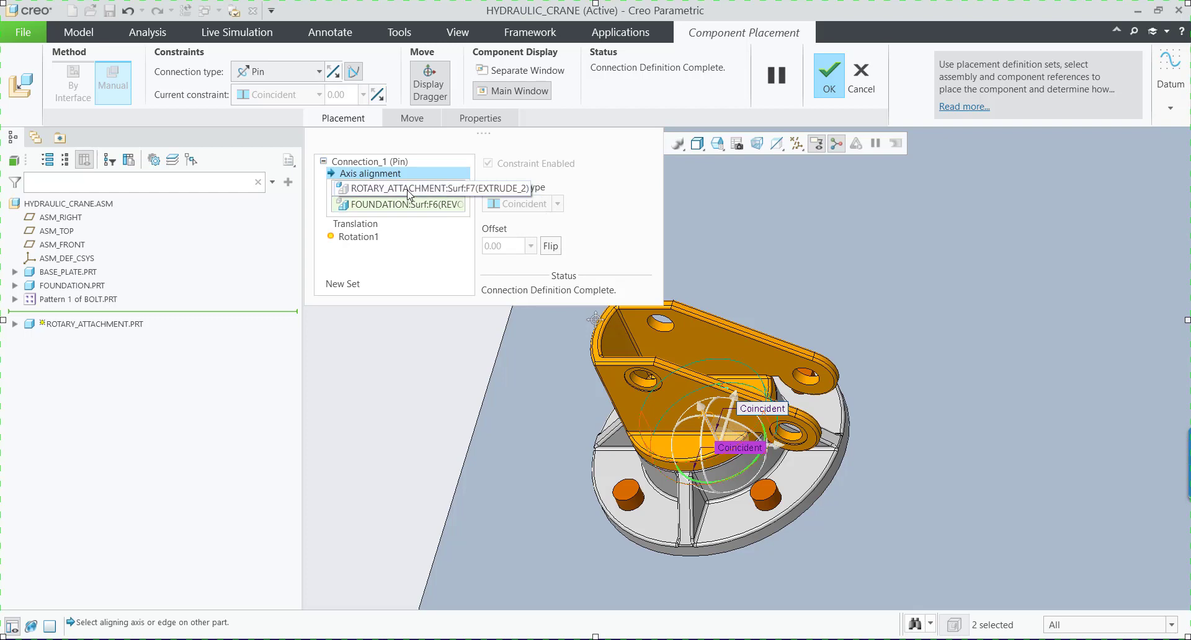
click(368, 223)
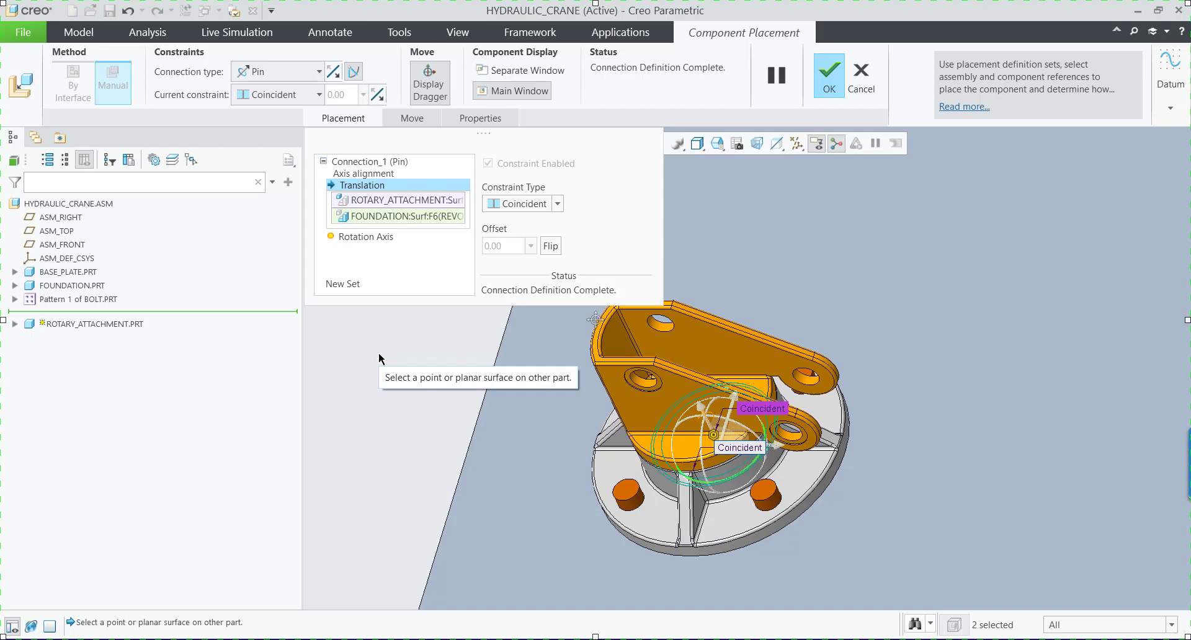
Define the rotation axis zero references with the rotary attachment's outer side face and the foundation rib face, and set the current position as zero.
click(375, 237)
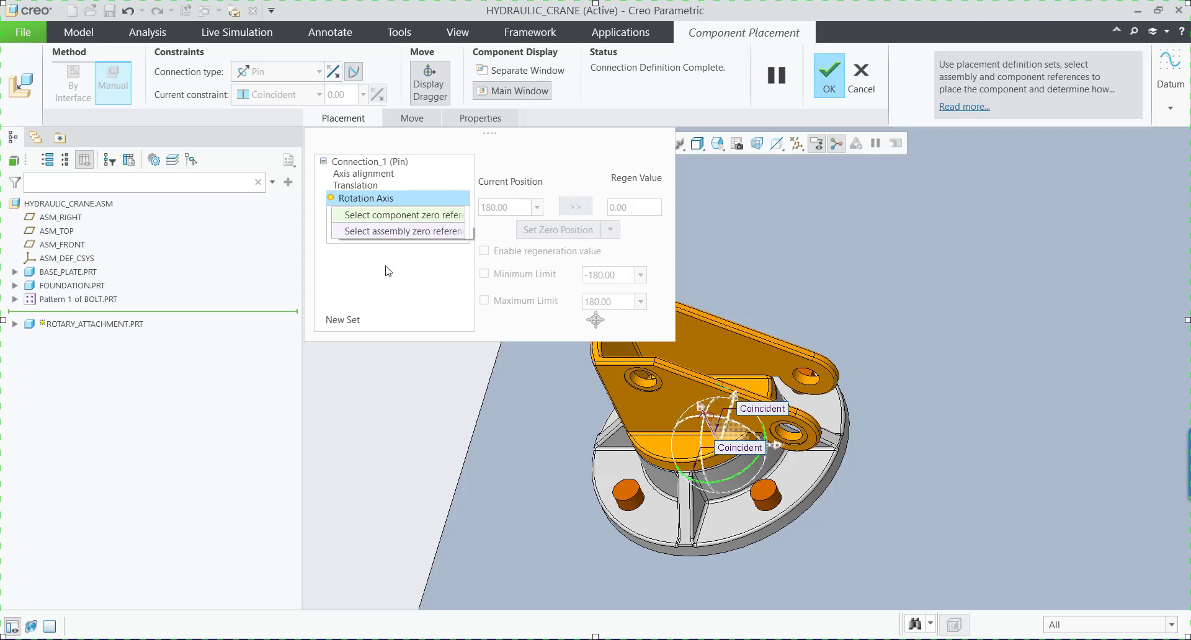
click(674, 397)
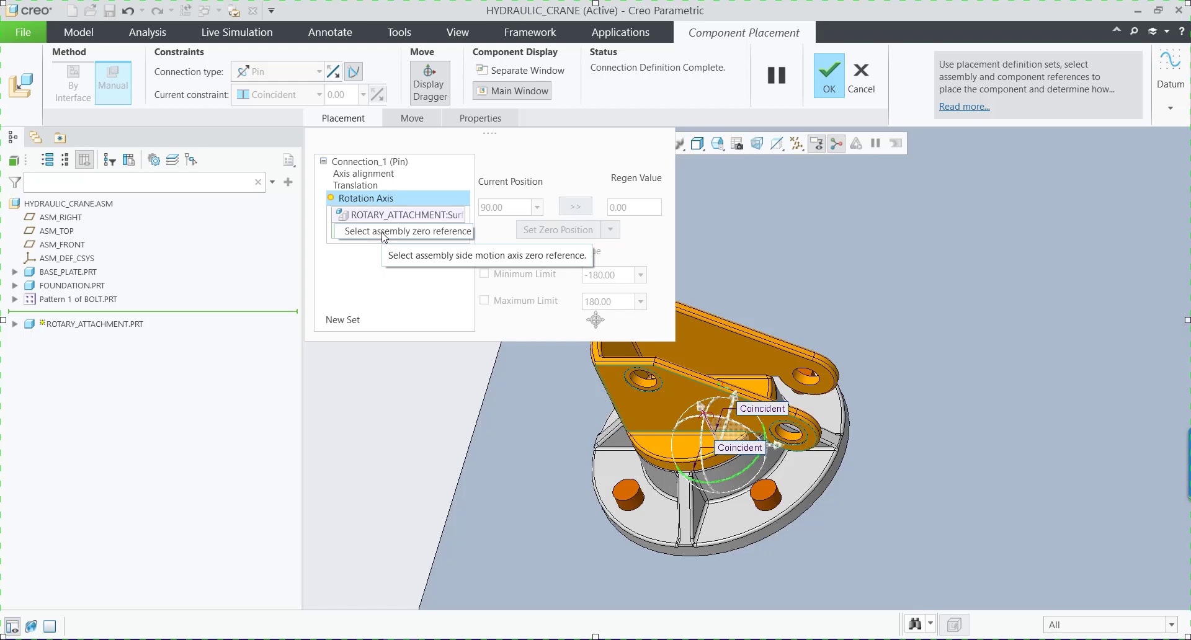
click(699, 513)
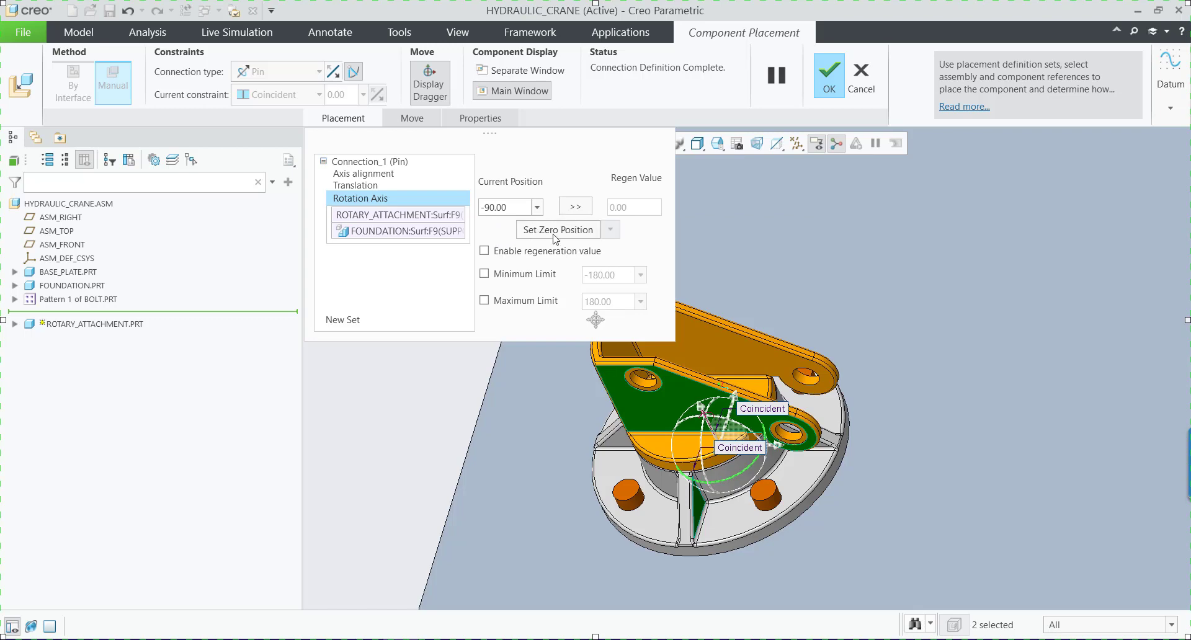
click(548, 230)
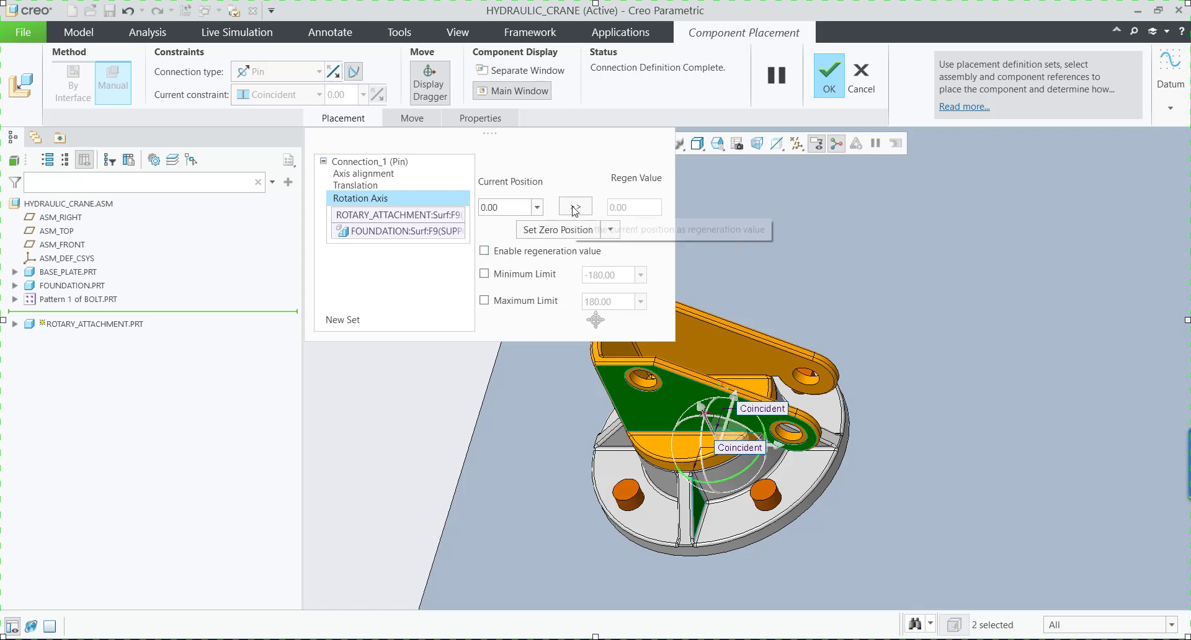
Enable the rotation axis limits with a minimum of -90 and a maximum of 90, and accept the rotary attachment's placement.
click(485, 274)
click(485, 301)
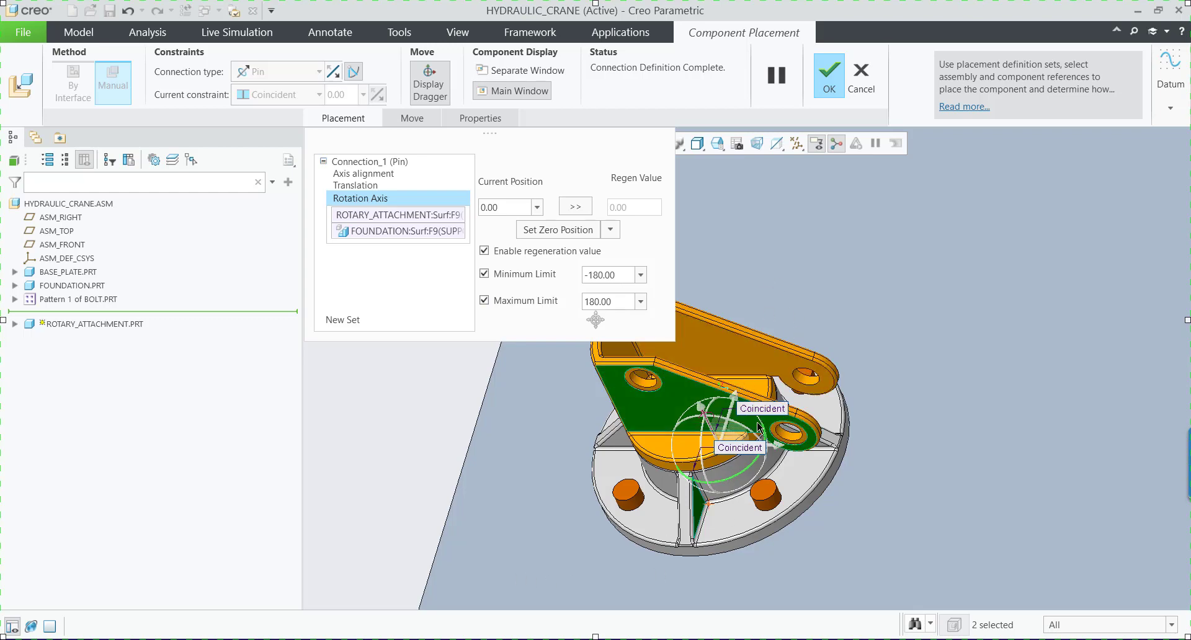
double_click(615, 276)
text(-90)
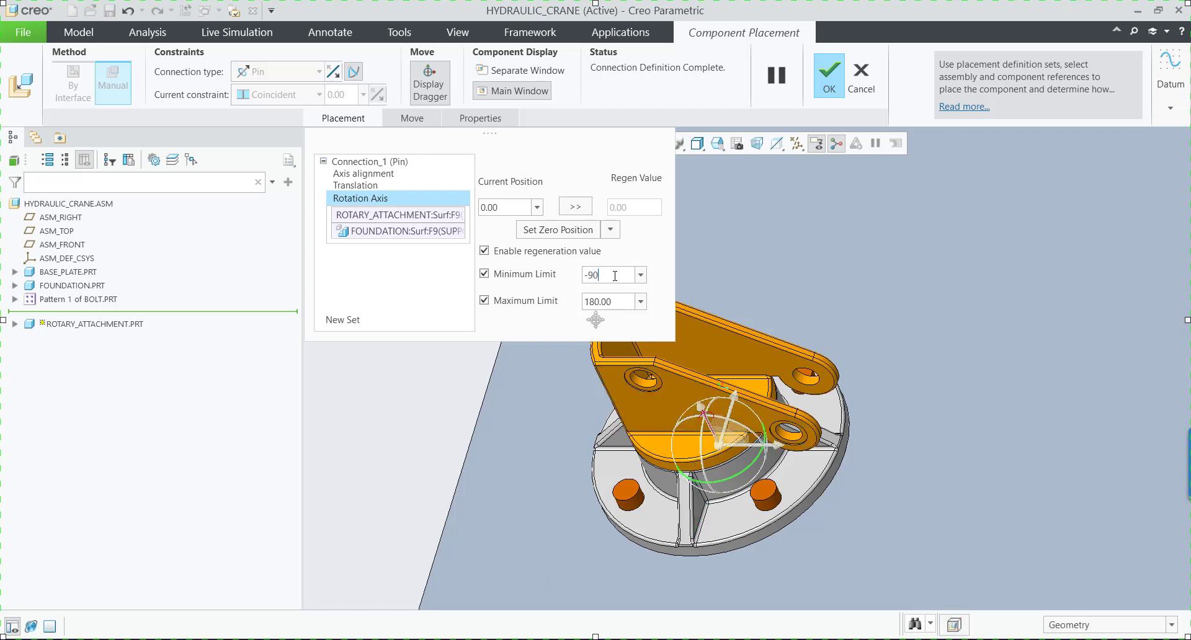
double_click(598, 302)
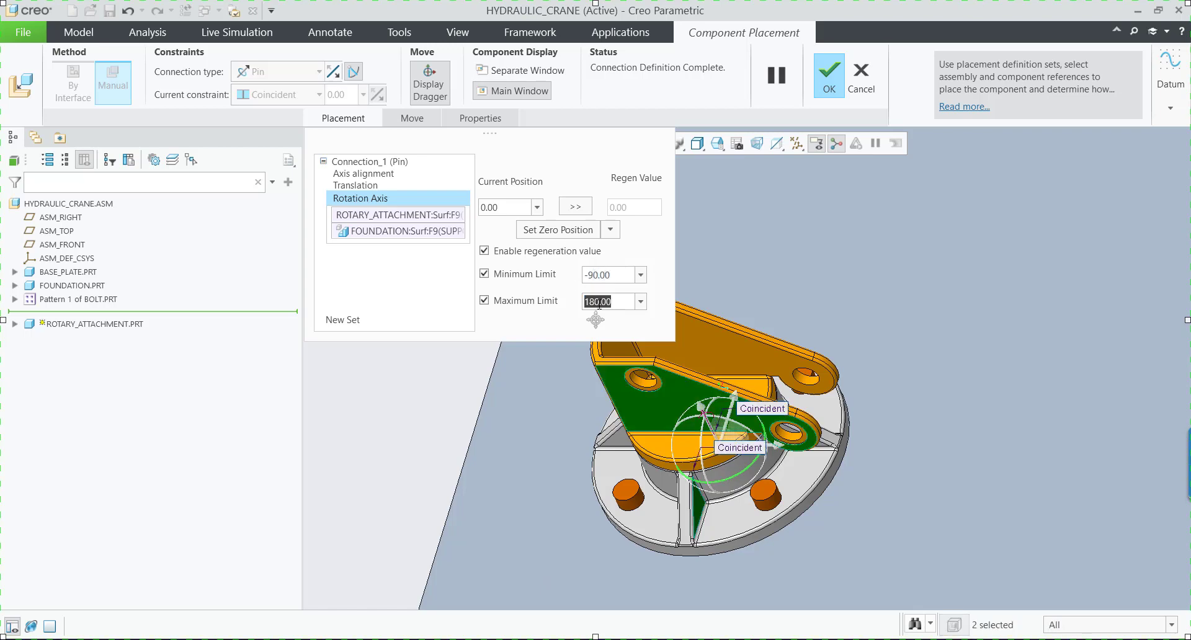
text(90)
key(Return)
click(840, 81)
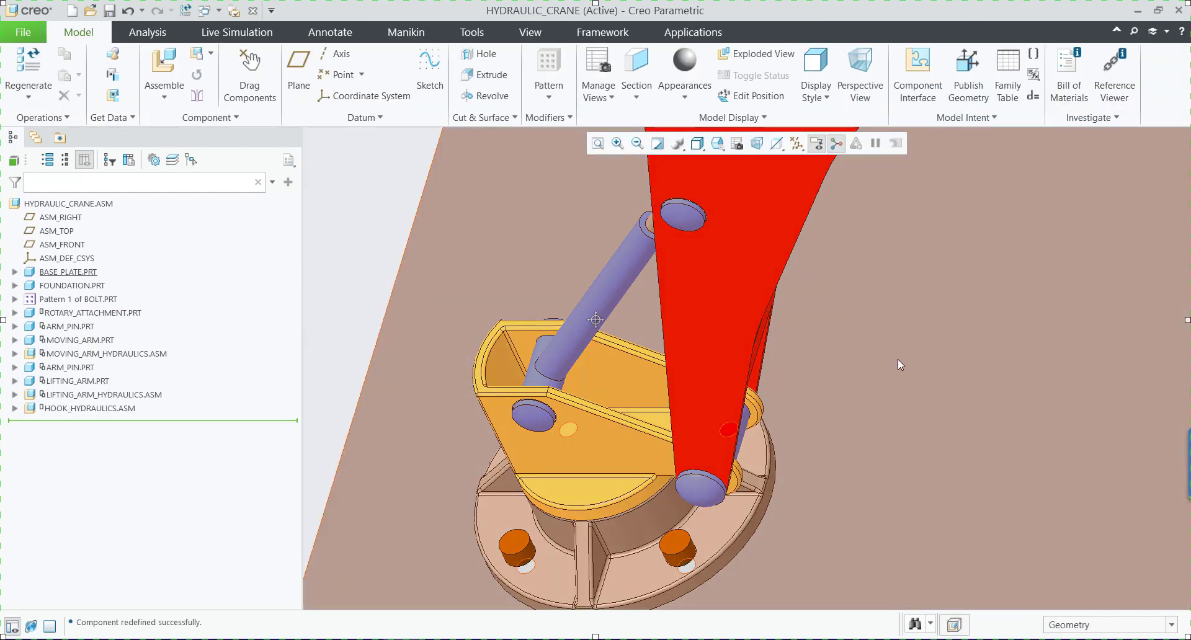
Redefine the arm pin at the rotary attachment as a Rigid connection and accept its placement.
scroll(481, 381, down, 3)
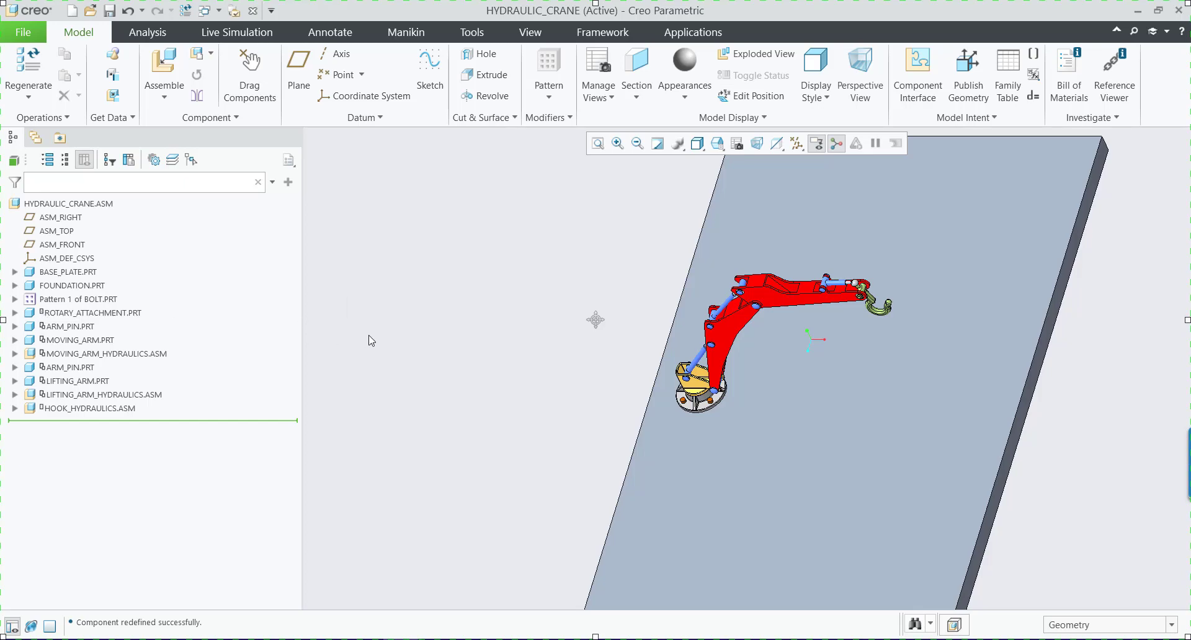
click(73, 330)
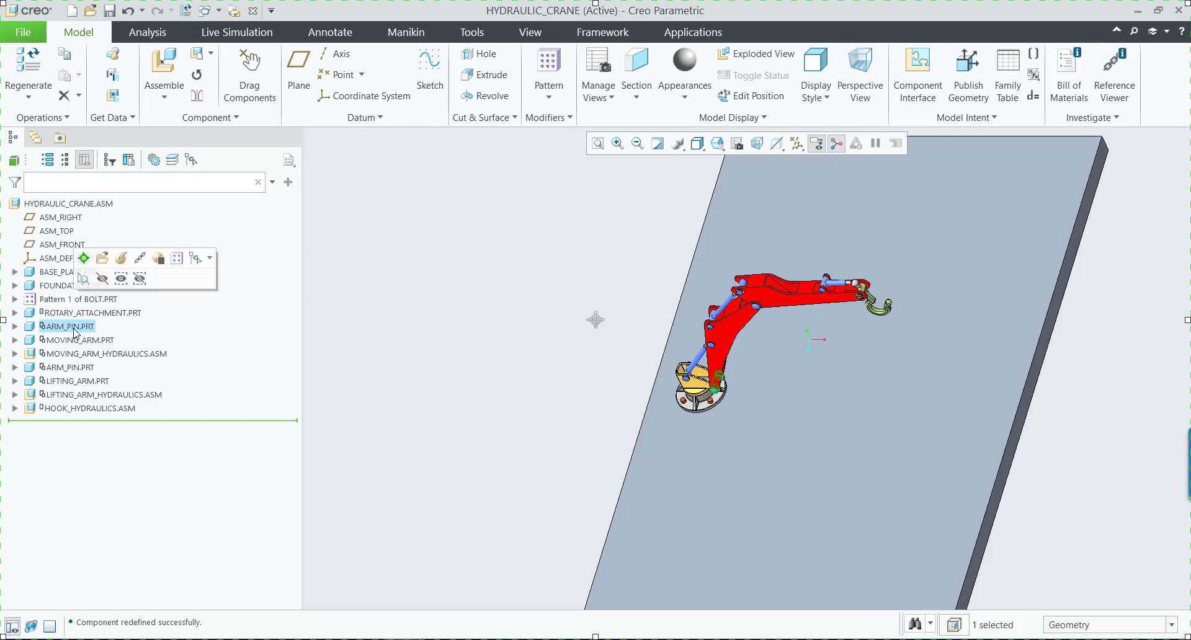
scroll(720, 386, down, 8)
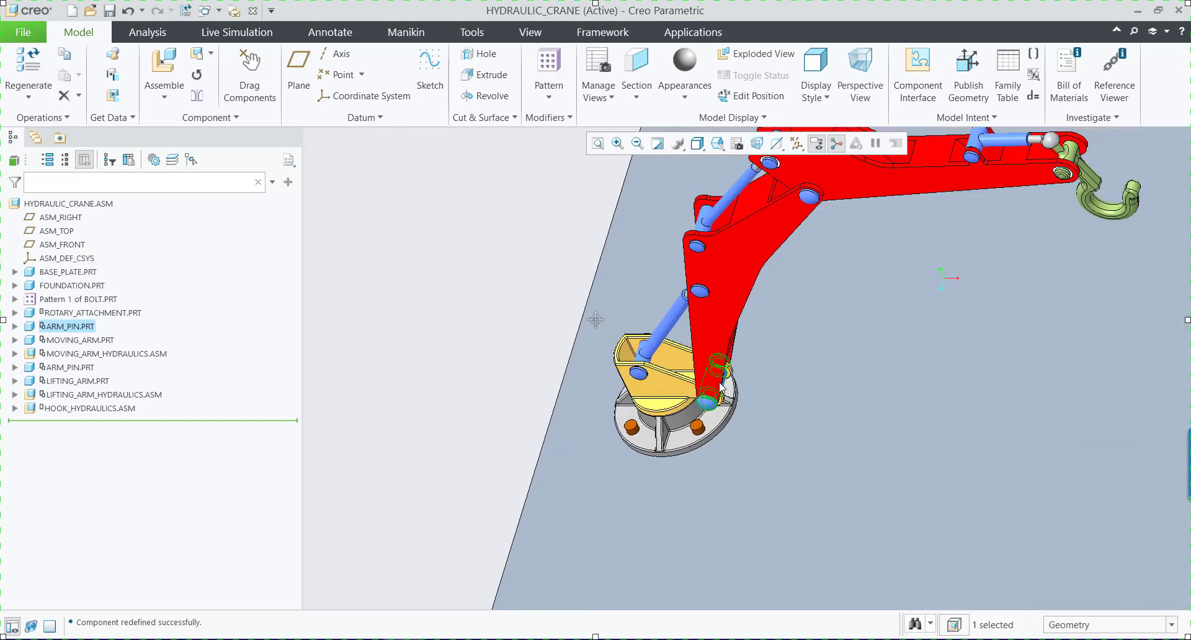
scroll(720, 391, up, 3)
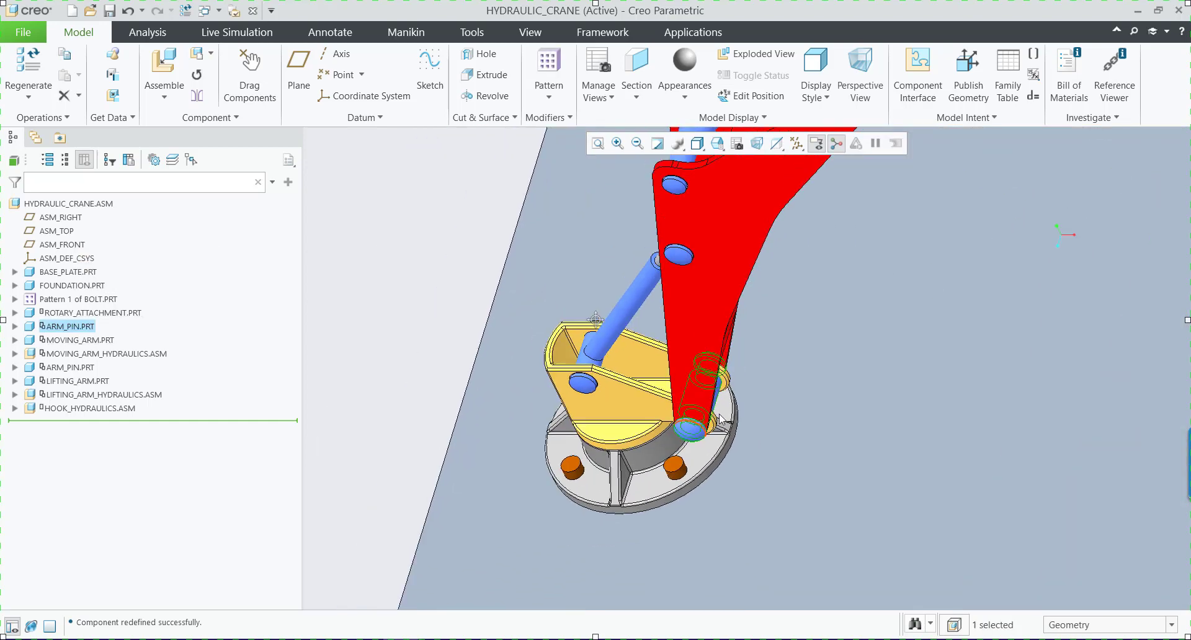
scroll(717, 403, down, 3)
scroll(718, 406, down, 2)
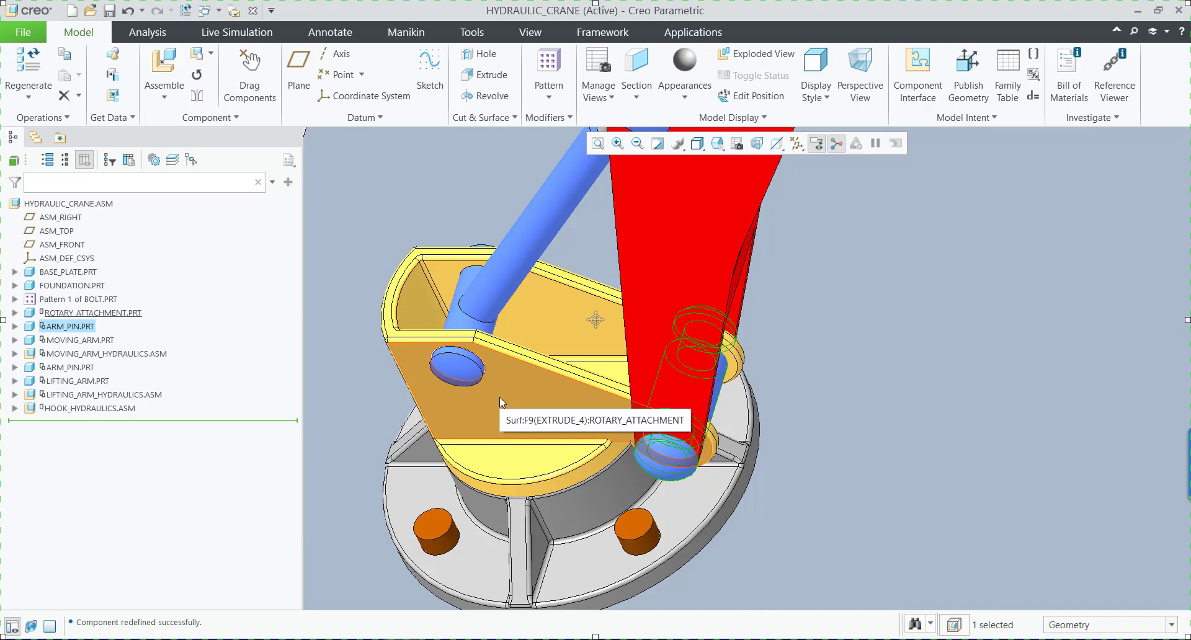
scroll(503, 398, up, 3)
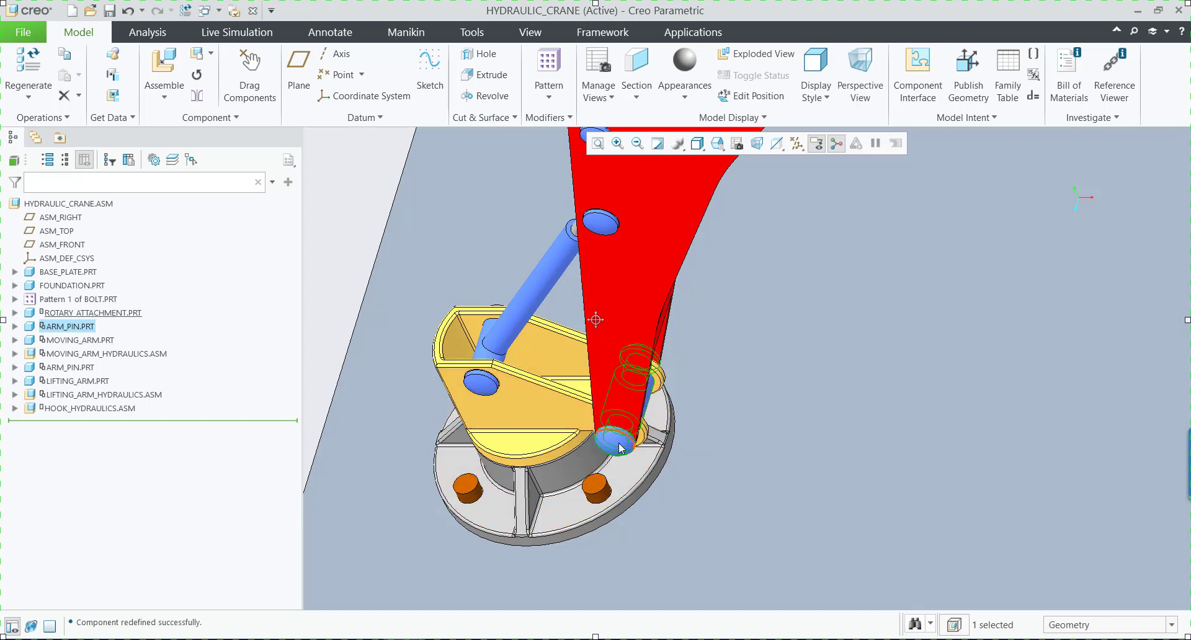
scroll(614, 452, down, 5)
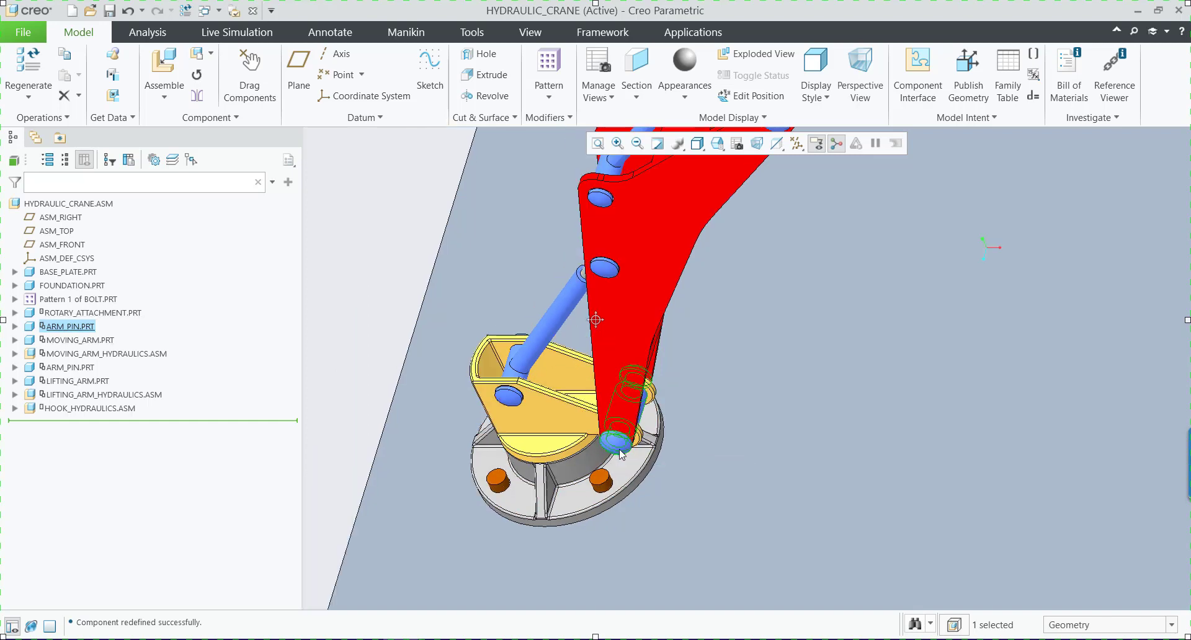
scroll(618, 446, up, 2)
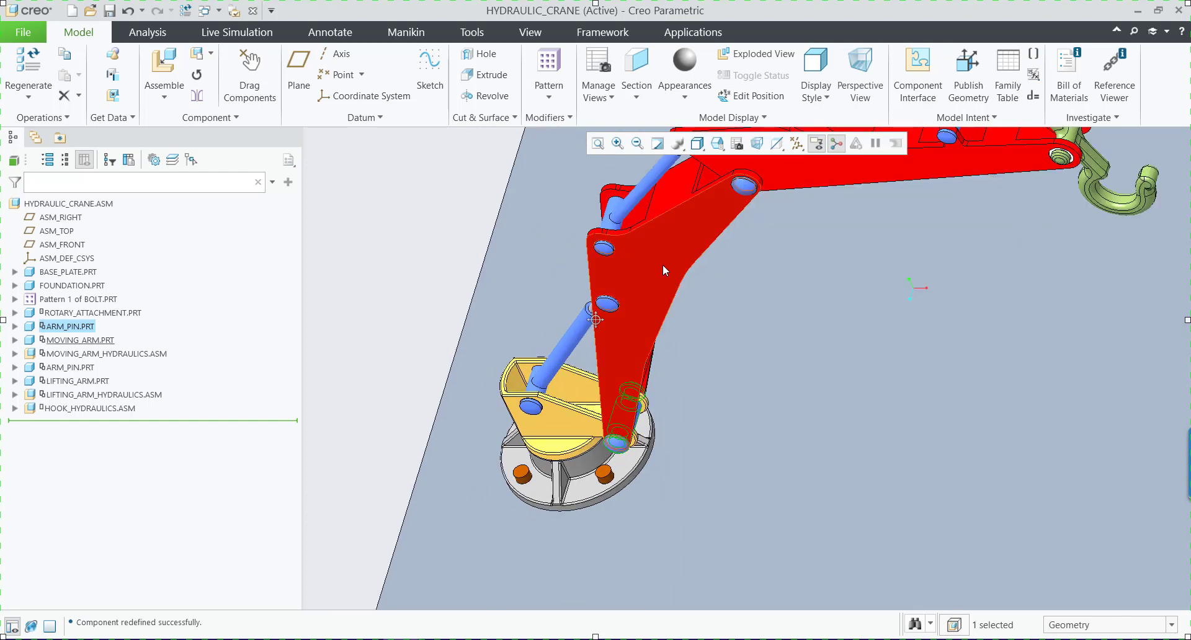
click(83, 327)
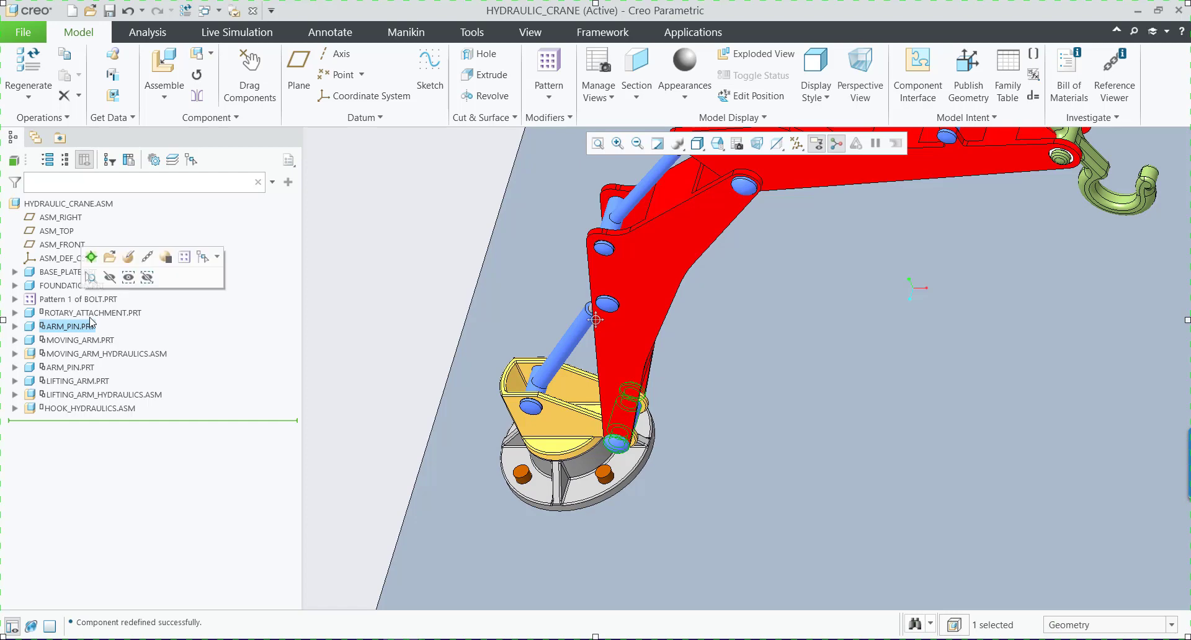
click(109, 255)
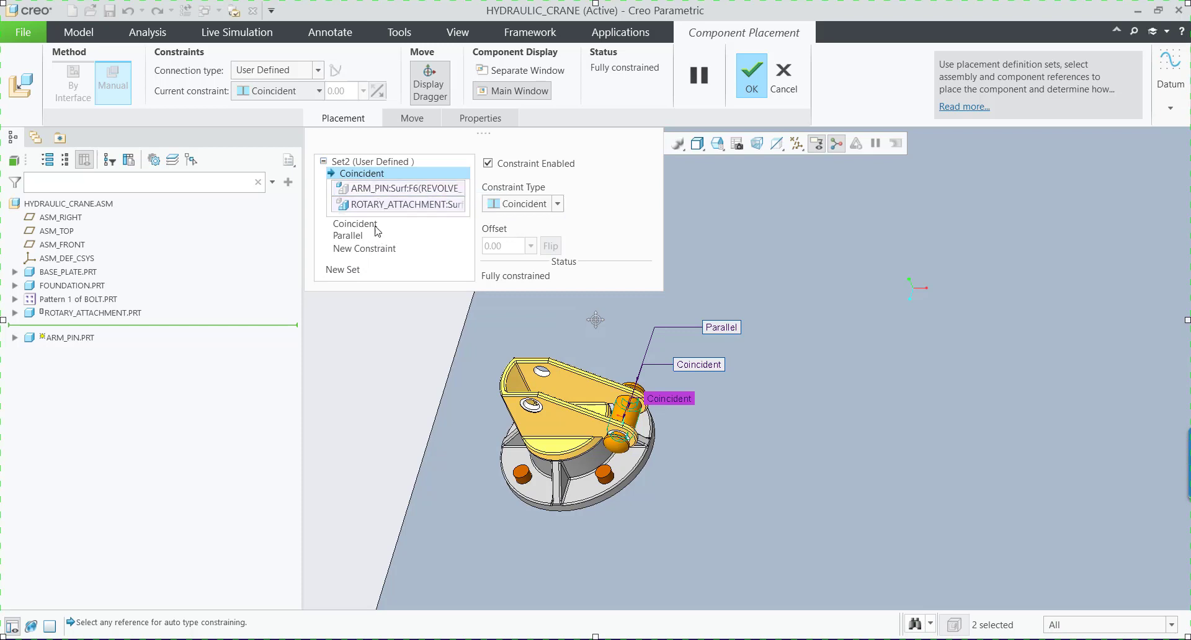
click(320, 73)
click(261, 102)
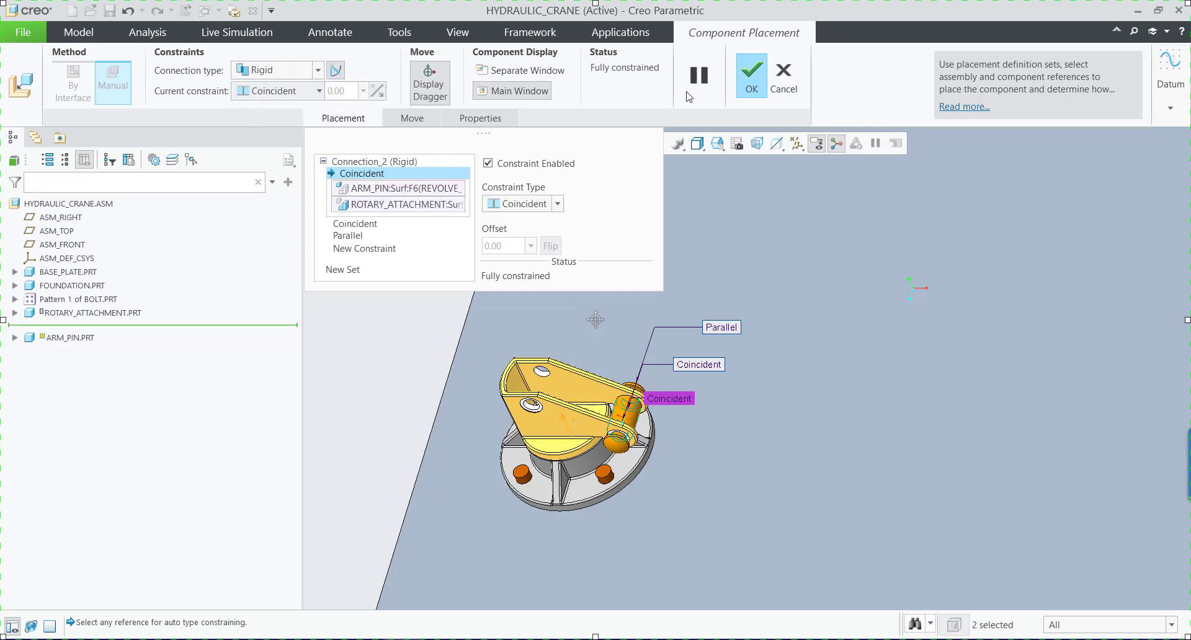
click(750, 77)
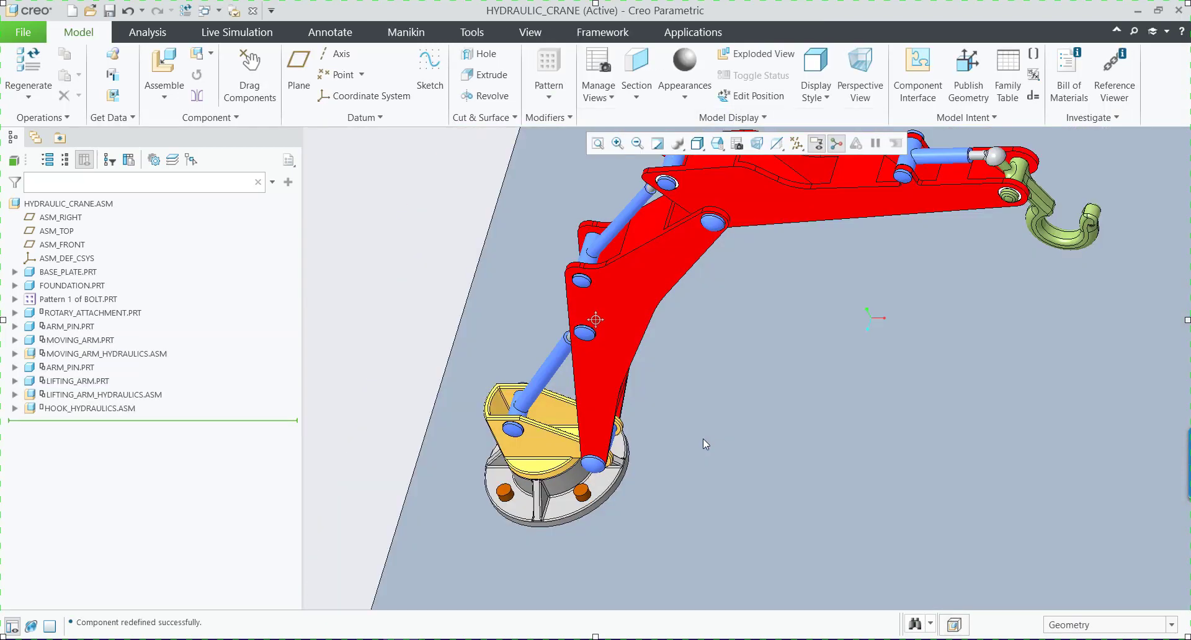
Edit the moving arm's placement and disable Allow Assumptions so its rotation about the arm pin is left free.
click(110, 344)
click(154, 269)
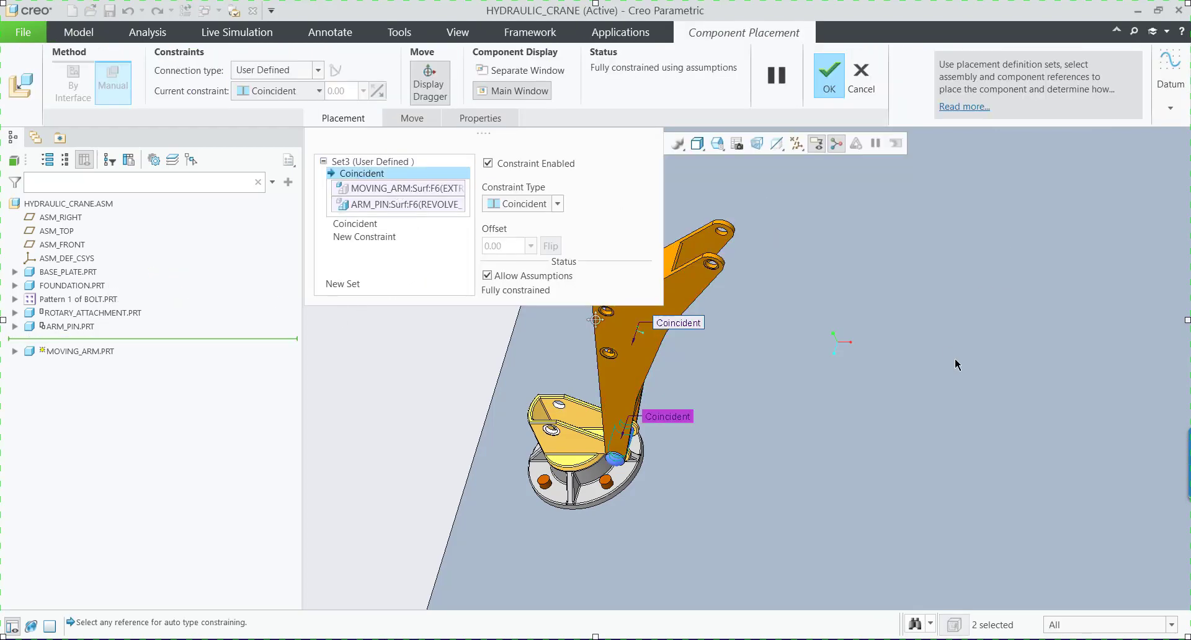
scroll(955, 358, down, 2)
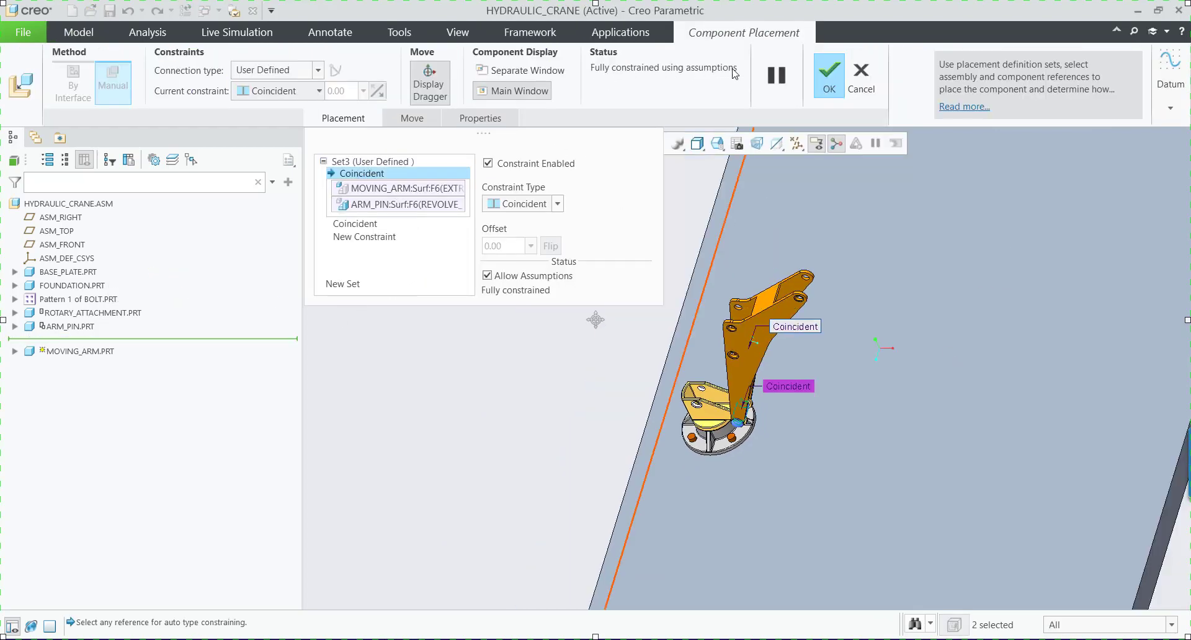
scroll(745, 357, up, 2)
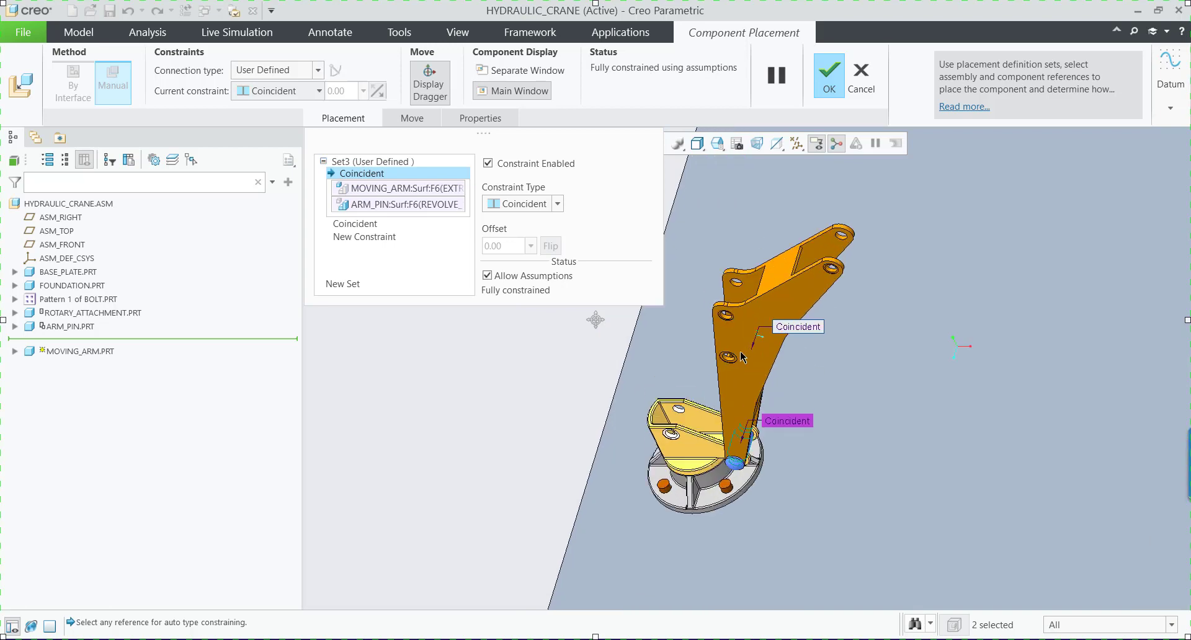
click(487, 276)
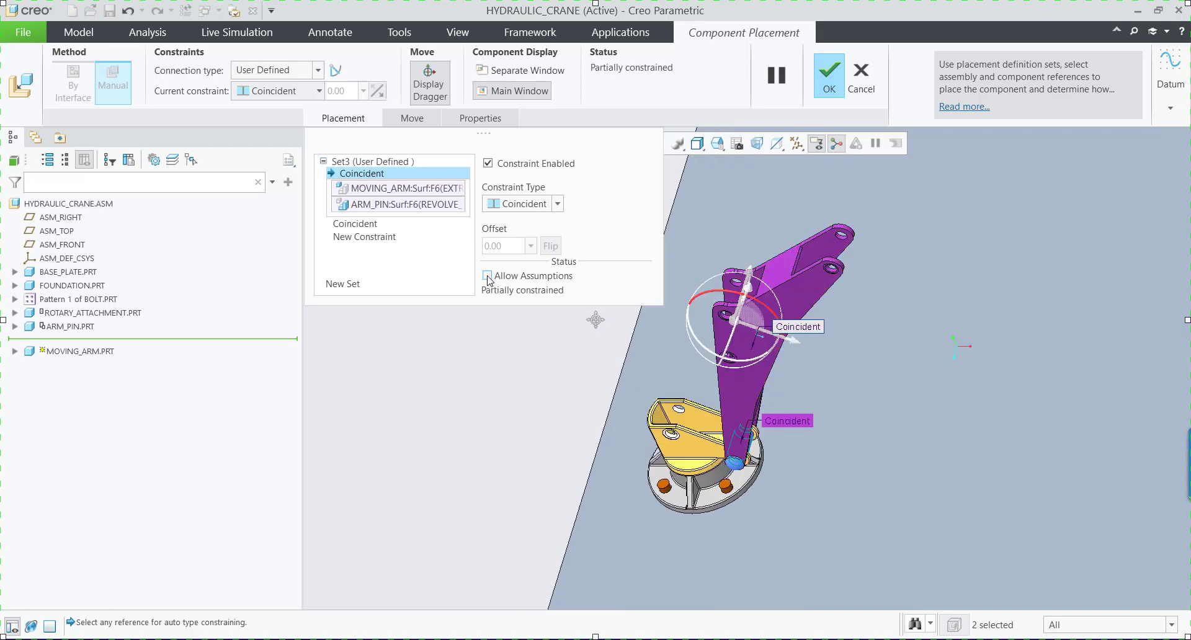
Convert the moving arm's constraint set to a Pin connection and accept its placement.
click(319, 70)
click(270, 113)
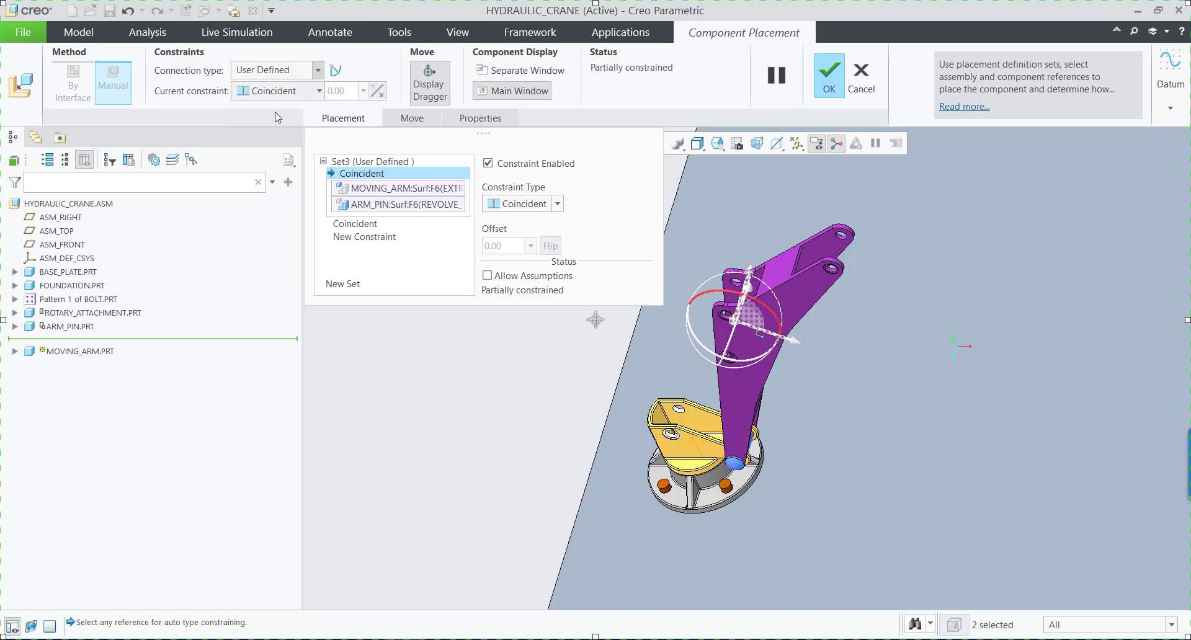
scroll(714, 366, down, 3)
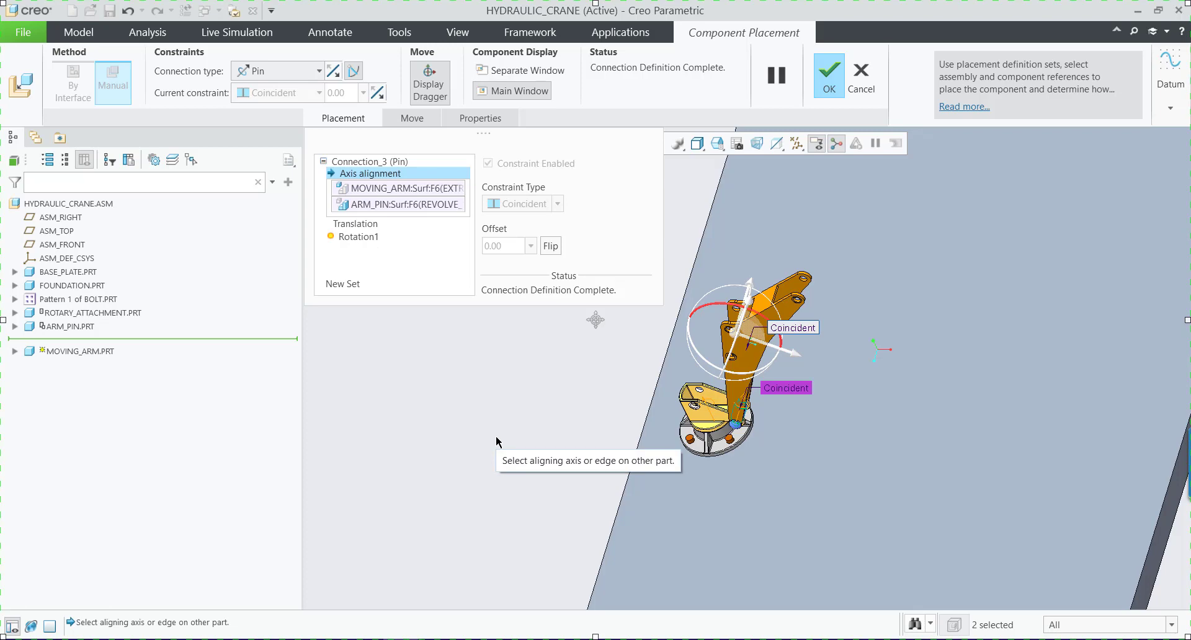
scroll(744, 387, up, 3)
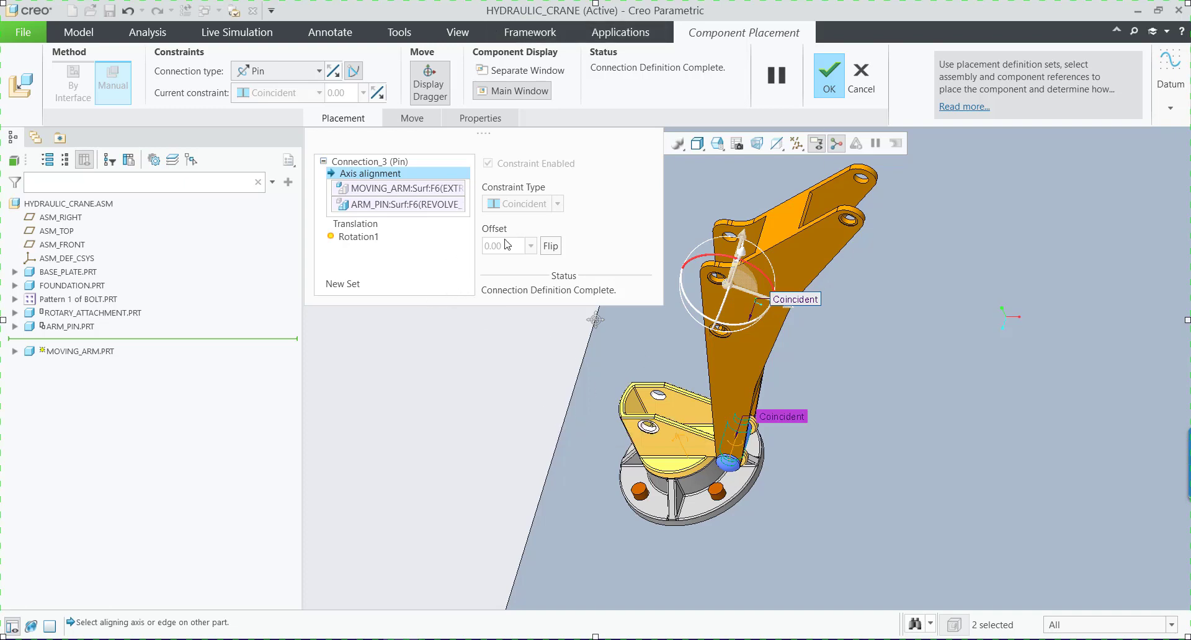
click(830, 87)
Expand the moving arm hydraulics subassembly and open it on its own.
scroll(787, 389, up, 5)
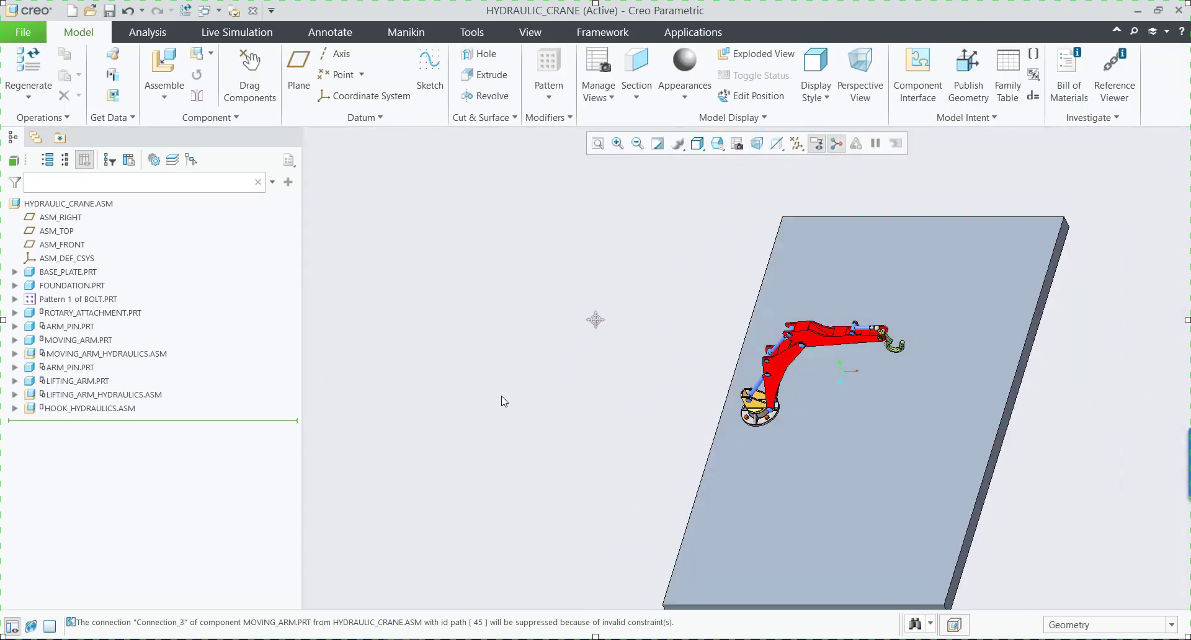
scroll(502, 401, up, 1)
scroll(753, 377, down, 4)
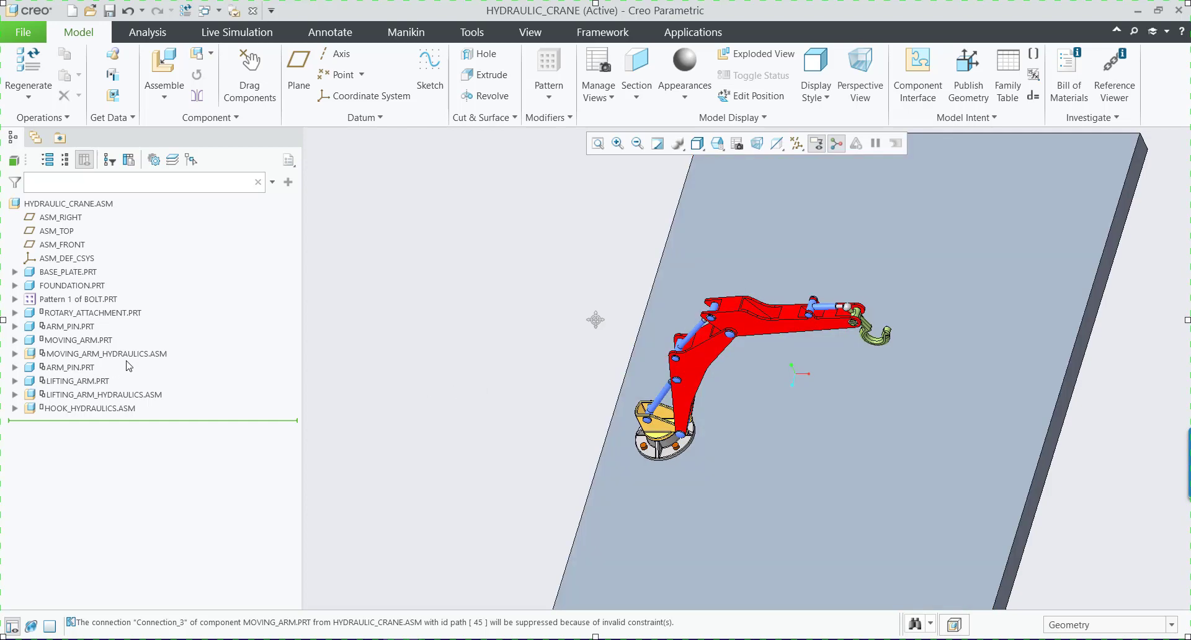
click(128, 358)
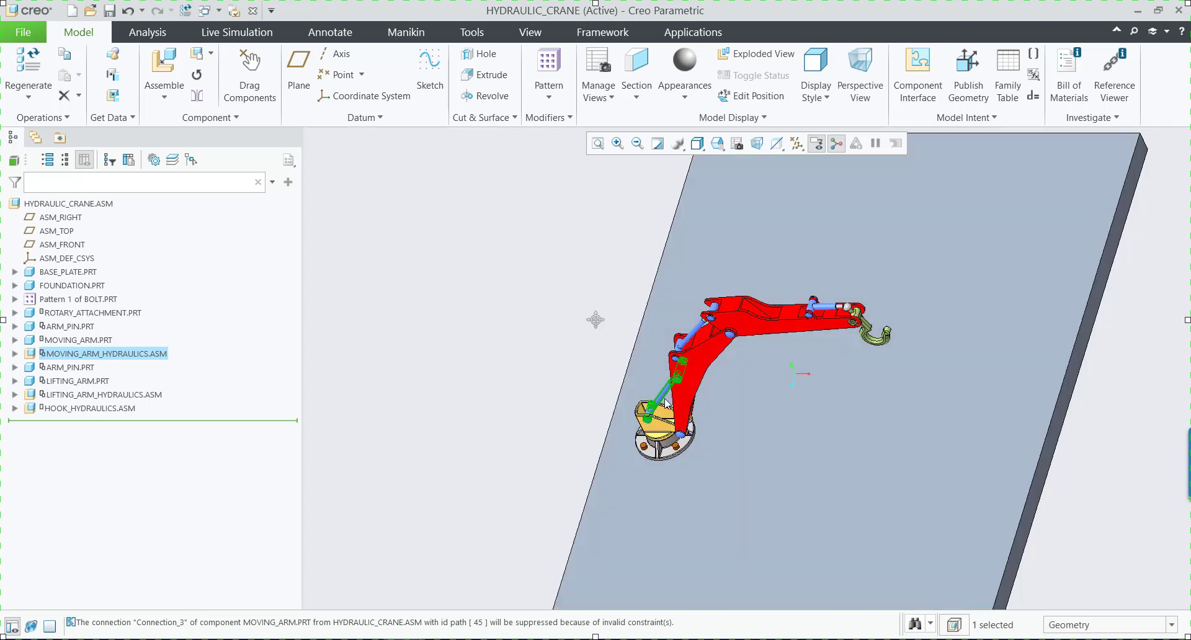
scroll(668, 434, up, 8)
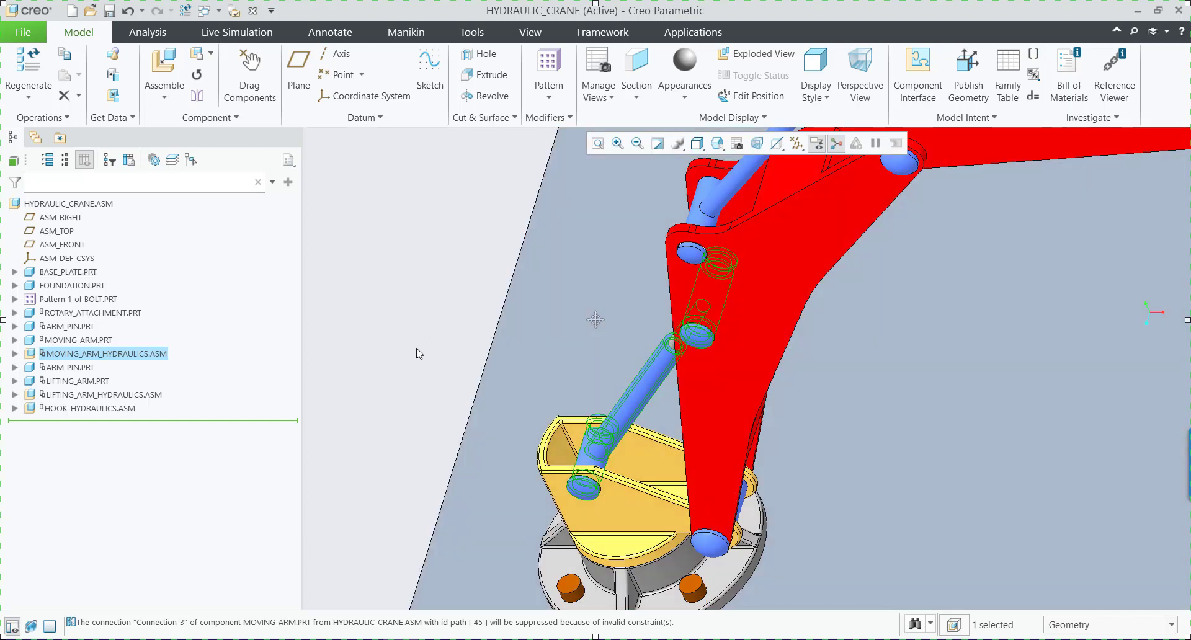
click(14, 354)
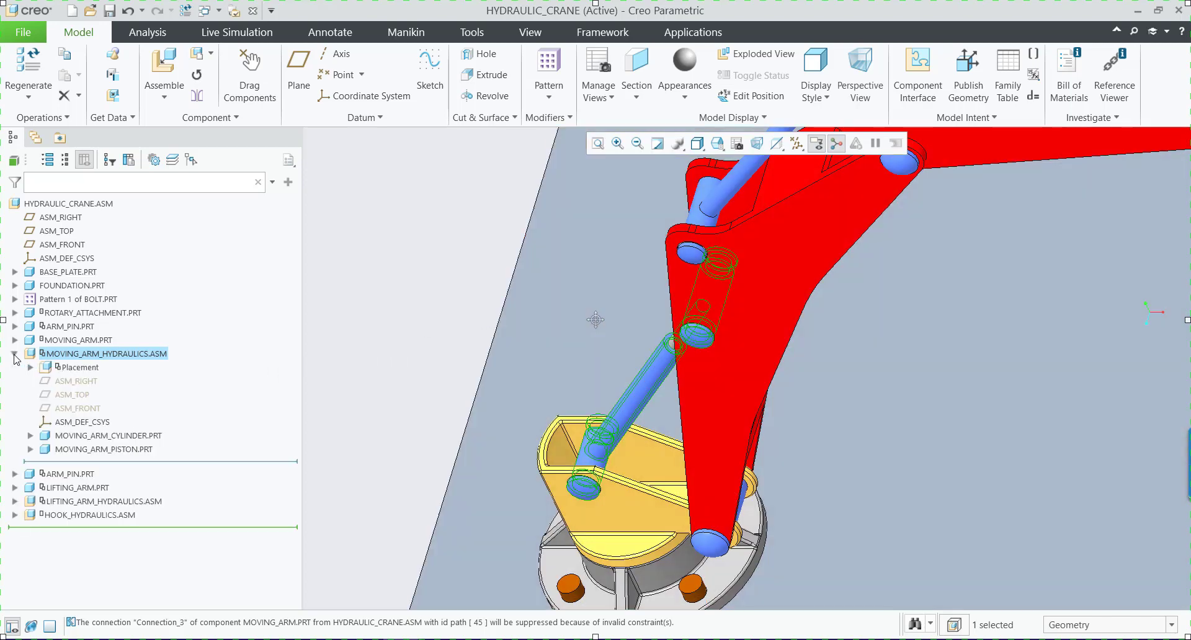
click(115, 354)
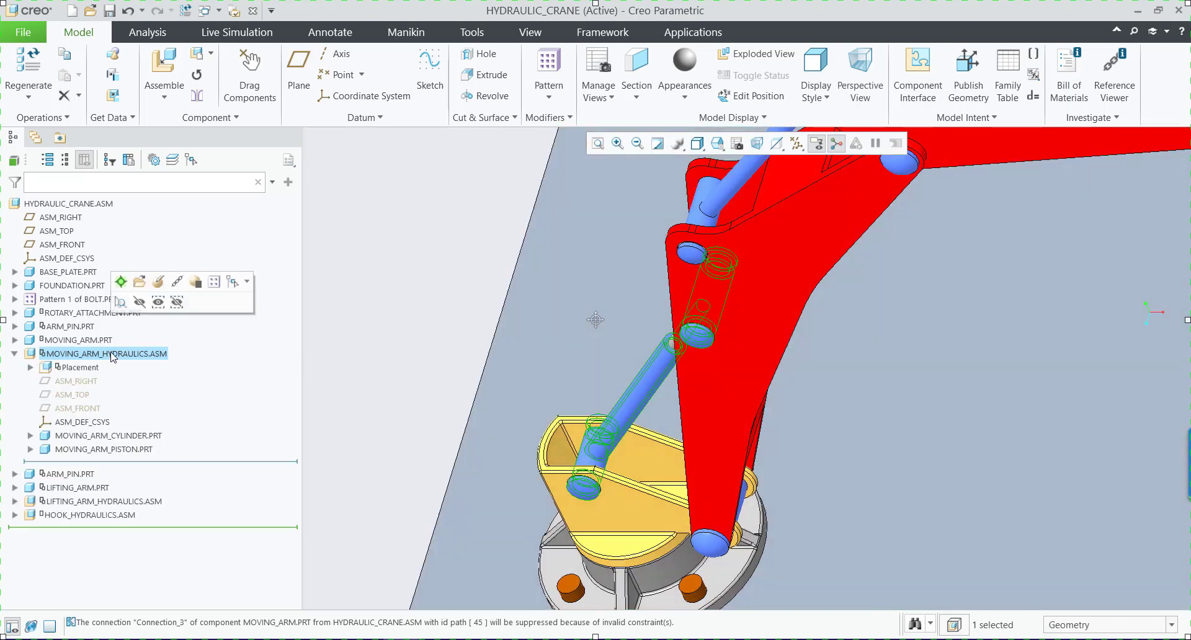
click(139, 281)
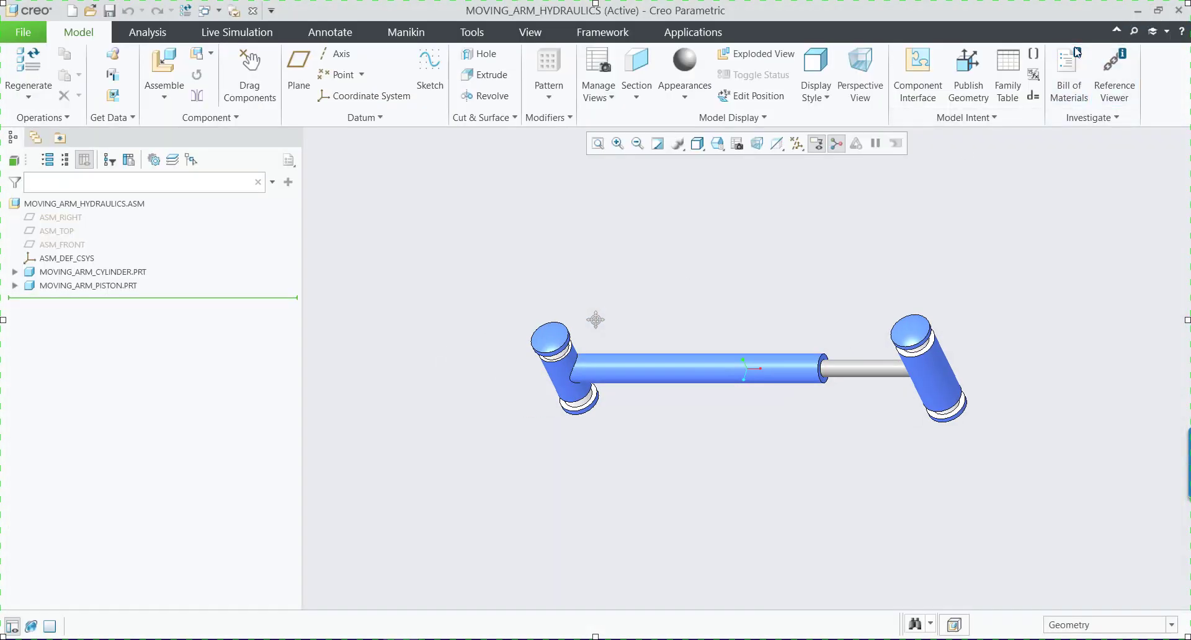
Edit the moving arm piston's placement and delete all three of its Coincident constraints.
click(98, 286)
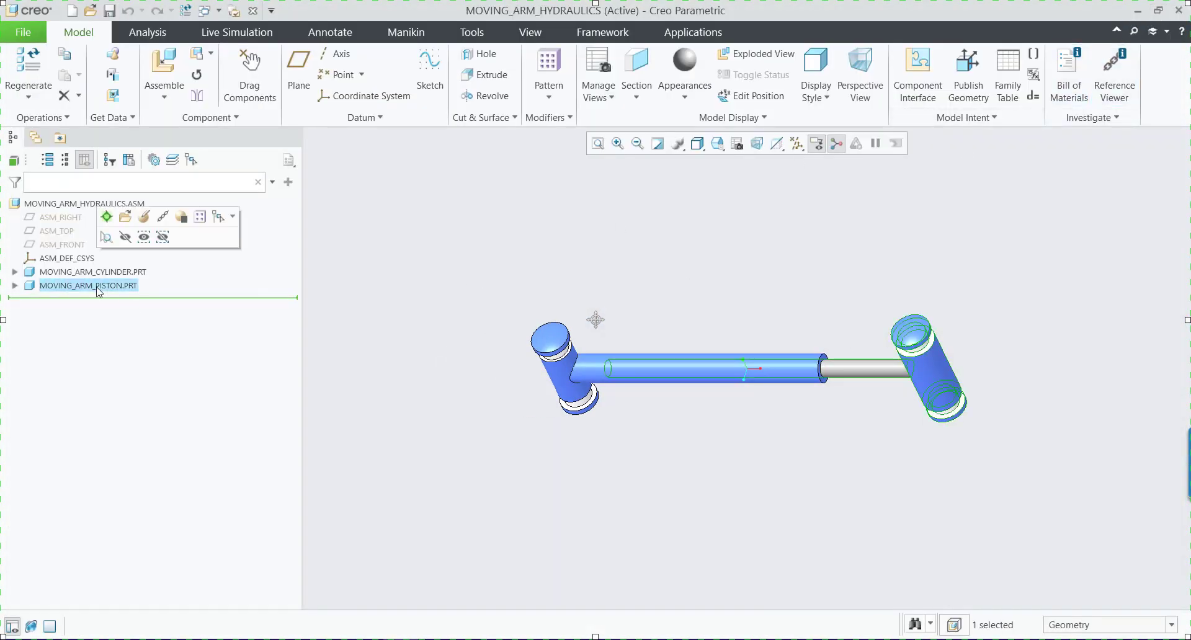
click(146, 220)
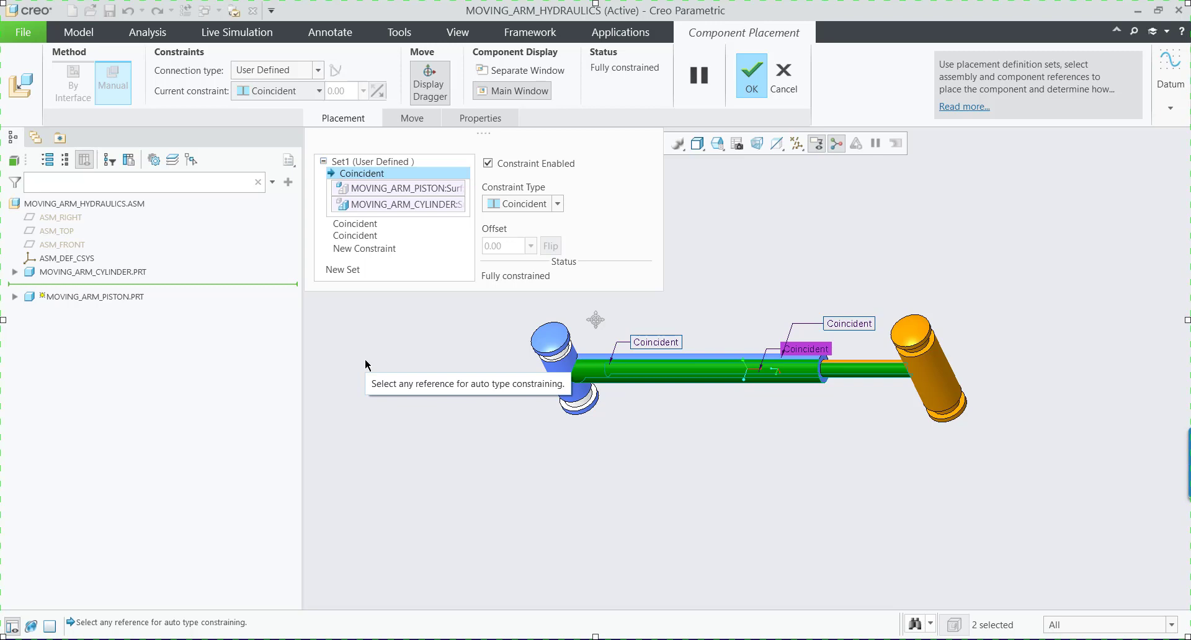
right_click(371, 178)
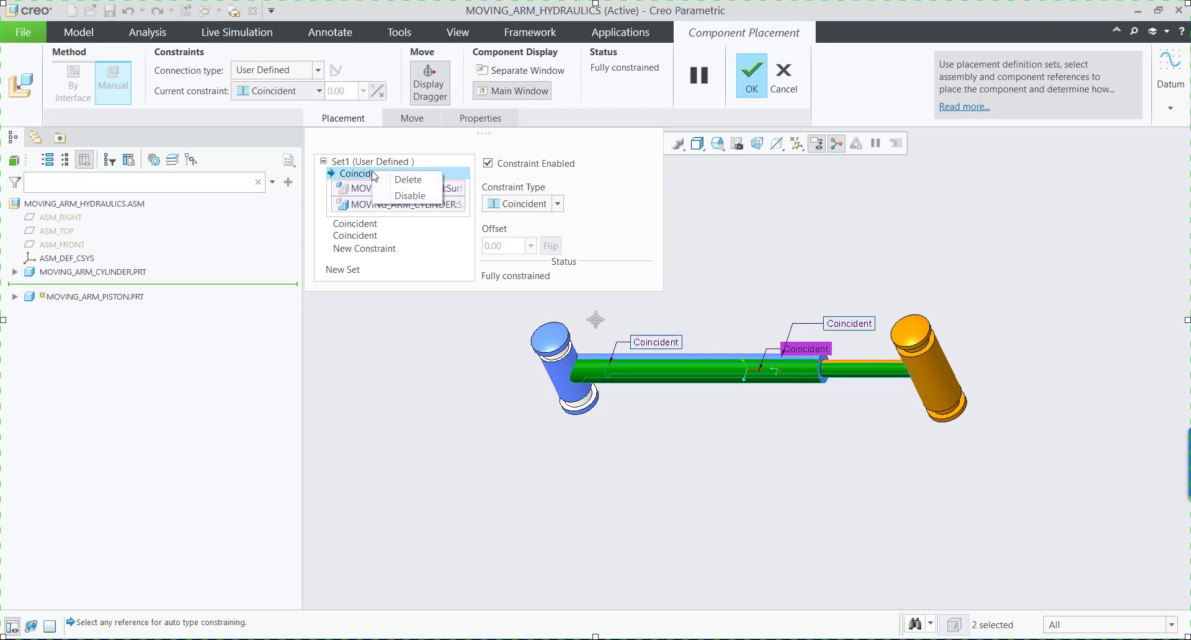
click(381, 184)
right_click(380, 178)
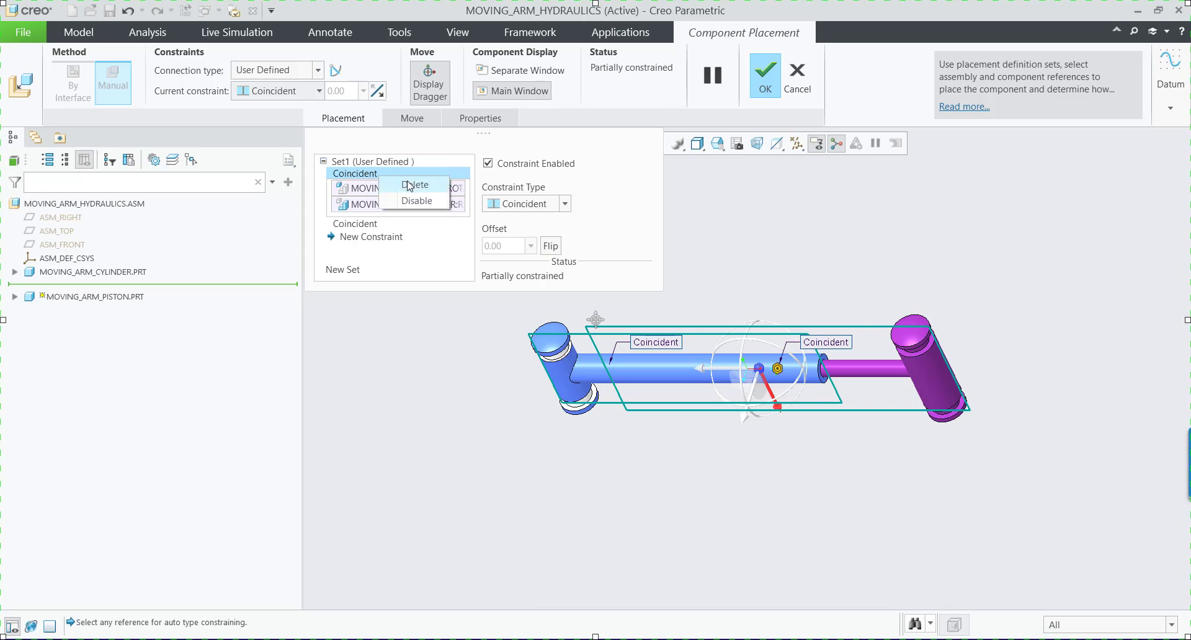
click(398, 182)
right_click(391, 175)
click(395, 179)
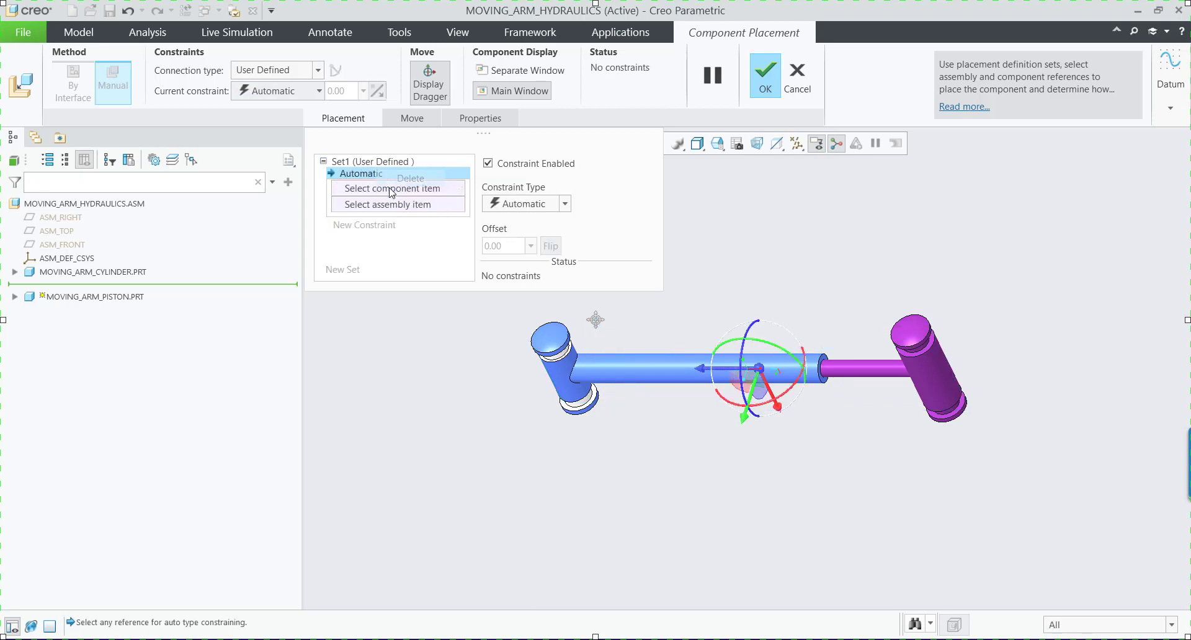
Display the datum planes and move the unconstrained piston lengthwise out of the cylinder.
click(796, 143)
click(831, 226)
click(725, 225)
scroll(664, 348, up, 2)
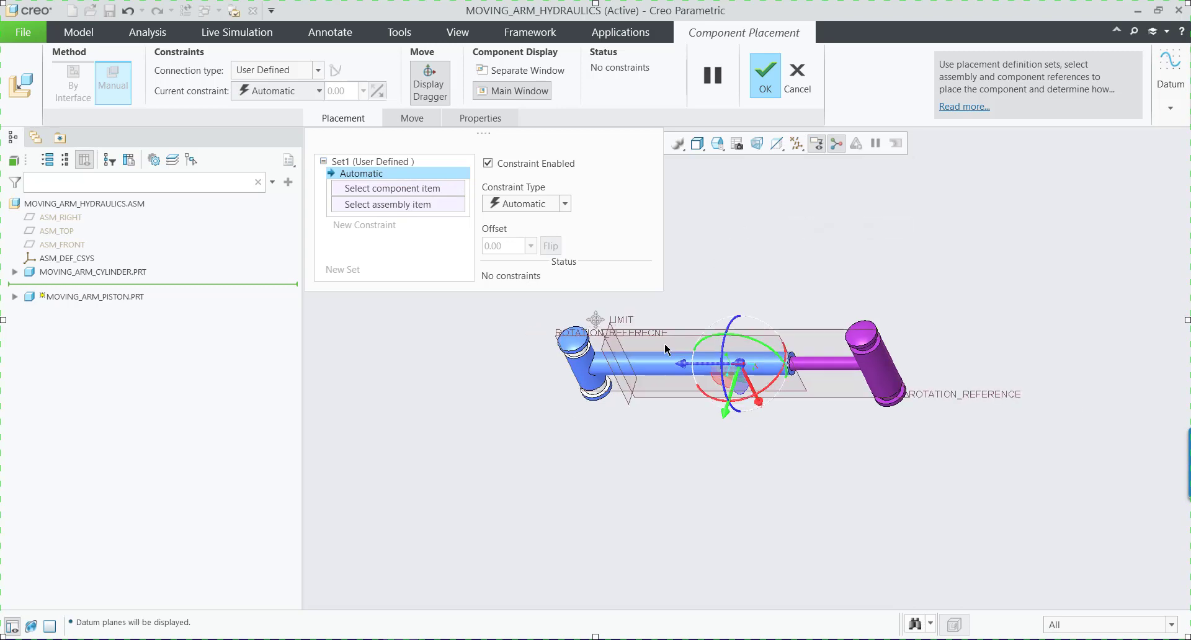
drag(700, 362, 907, 365)
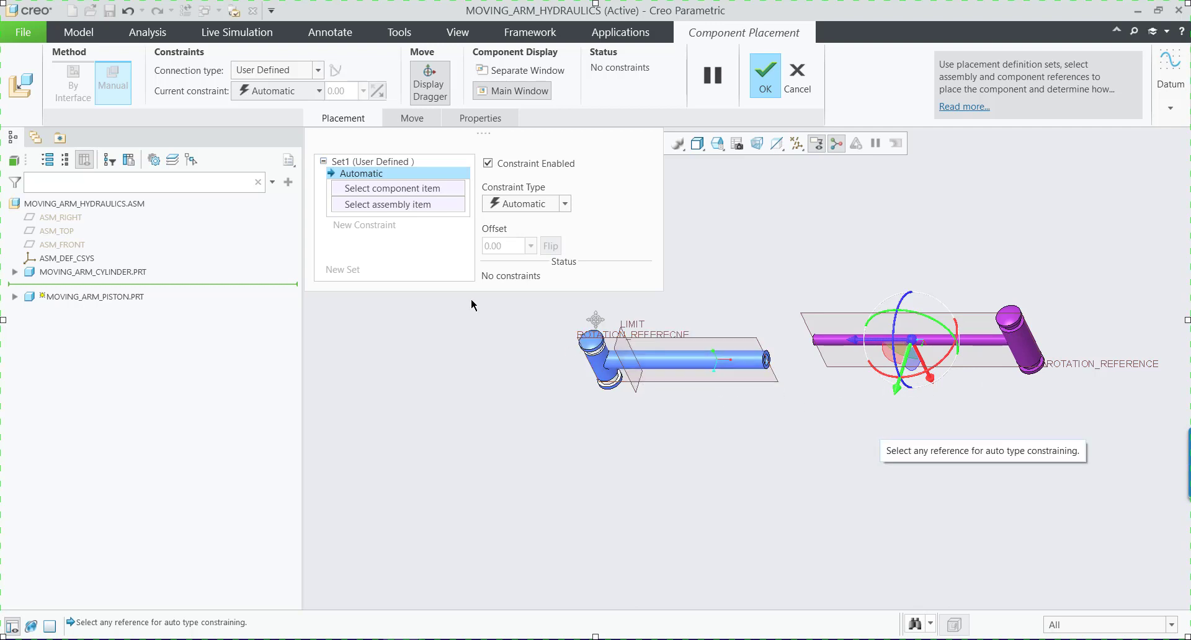
Give the piston a Slider connection and align the piston rod's cylindrical surface with the cylinder's barrel surface.
click(322, 69)
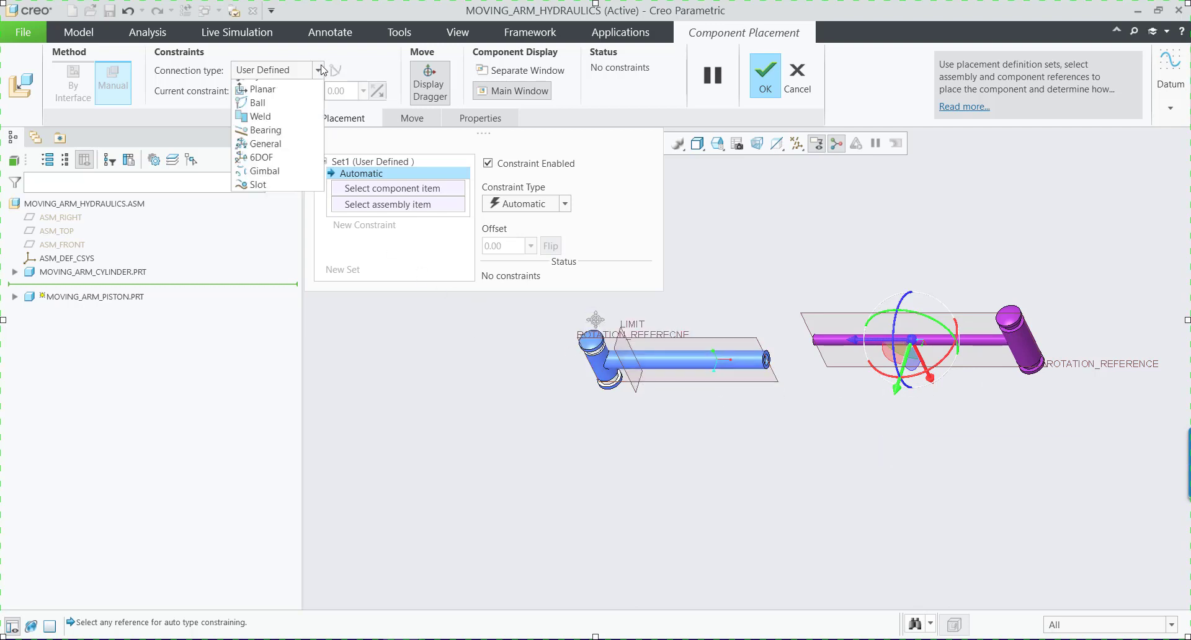
click(270, 131)
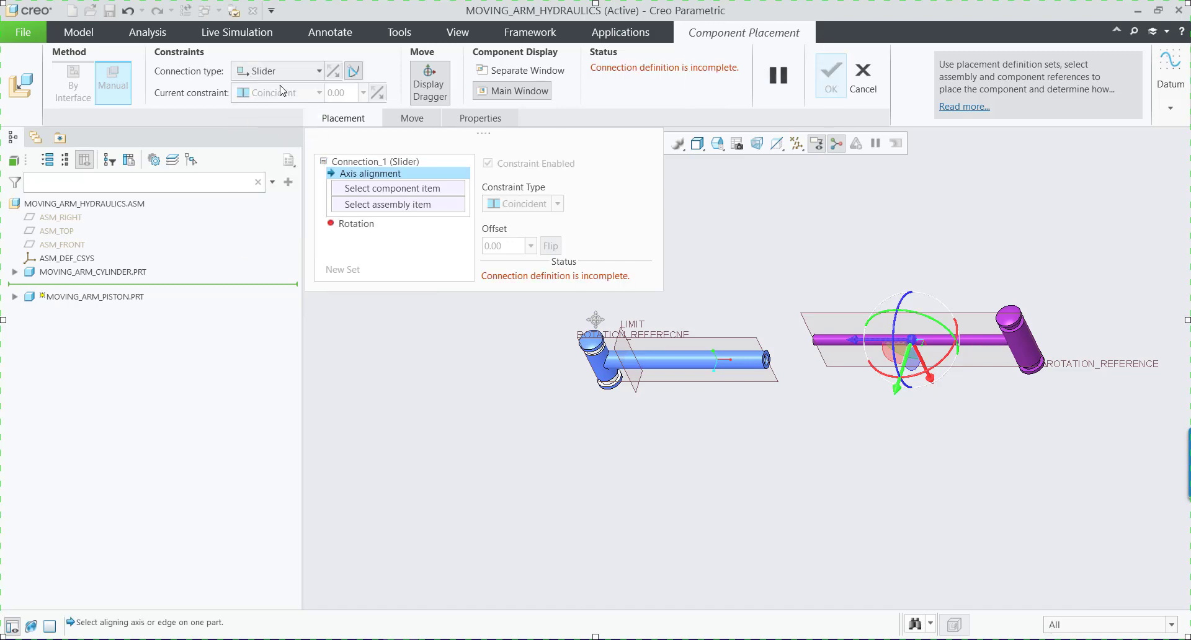
scroll(836, 341, up, 3)
click(840, 339)
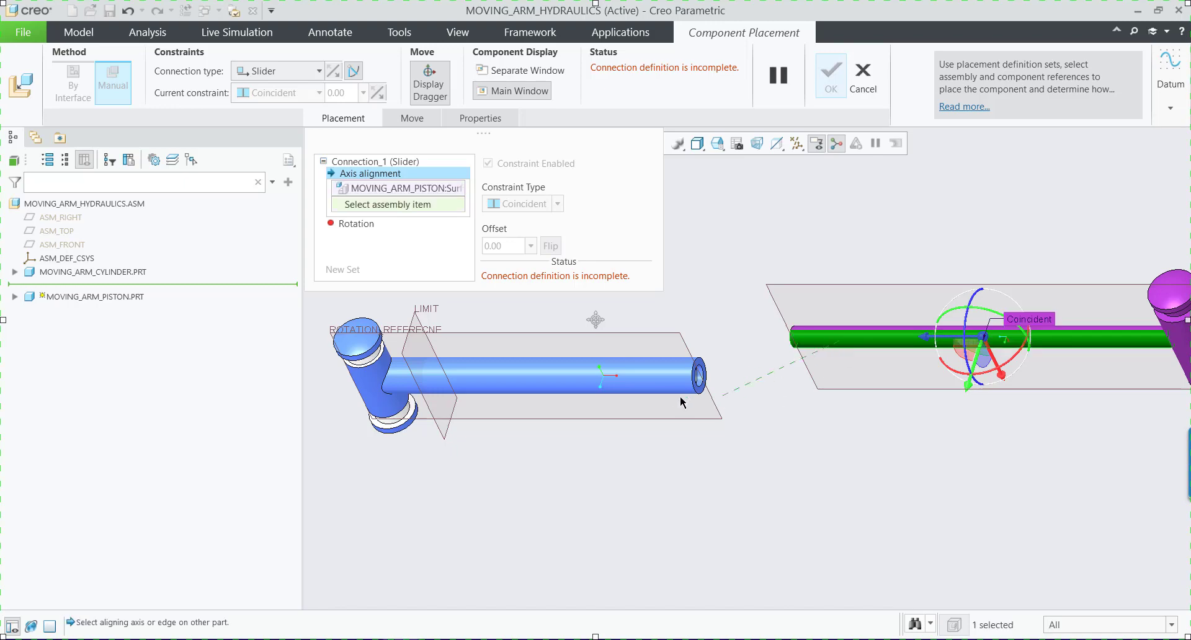
click(662, 389)
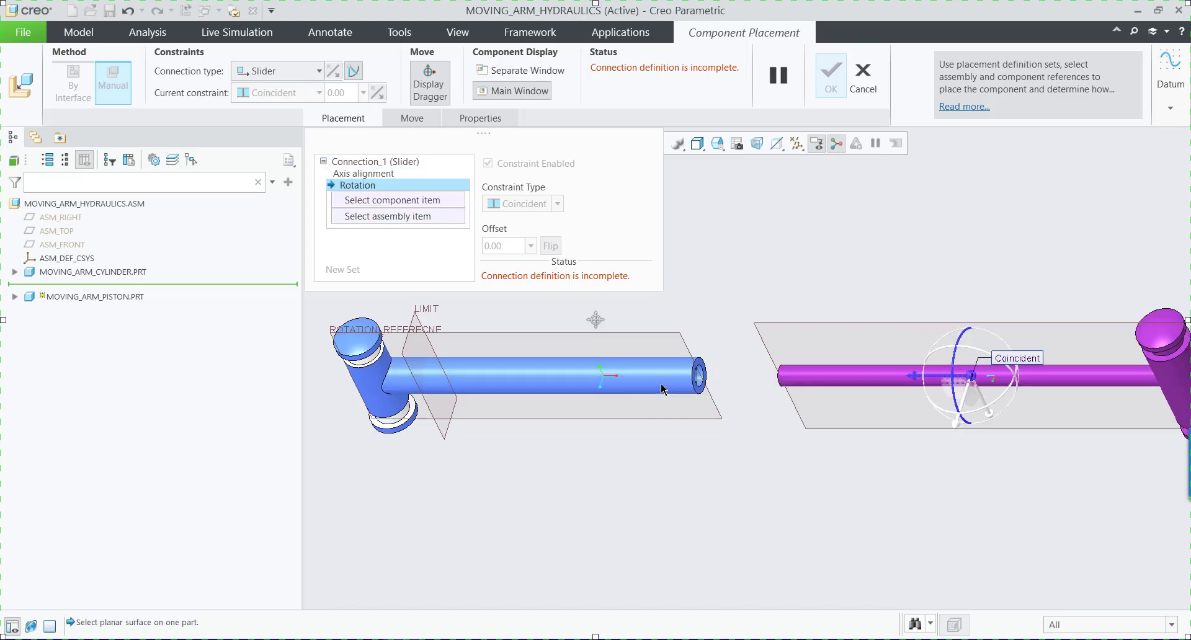
Define the slider's rotation using the rotation reference planes of the piston and the cylinder.
scroll(675, 441, down, 1)
scroll(675, 441, down, 1)
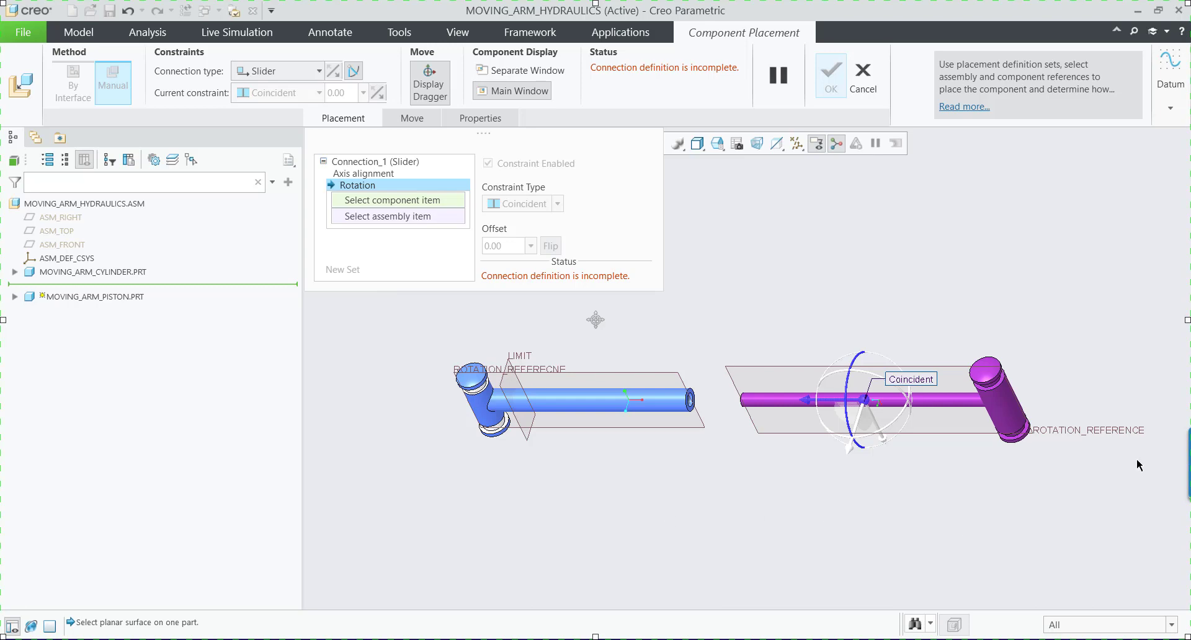
click(1111, 433)
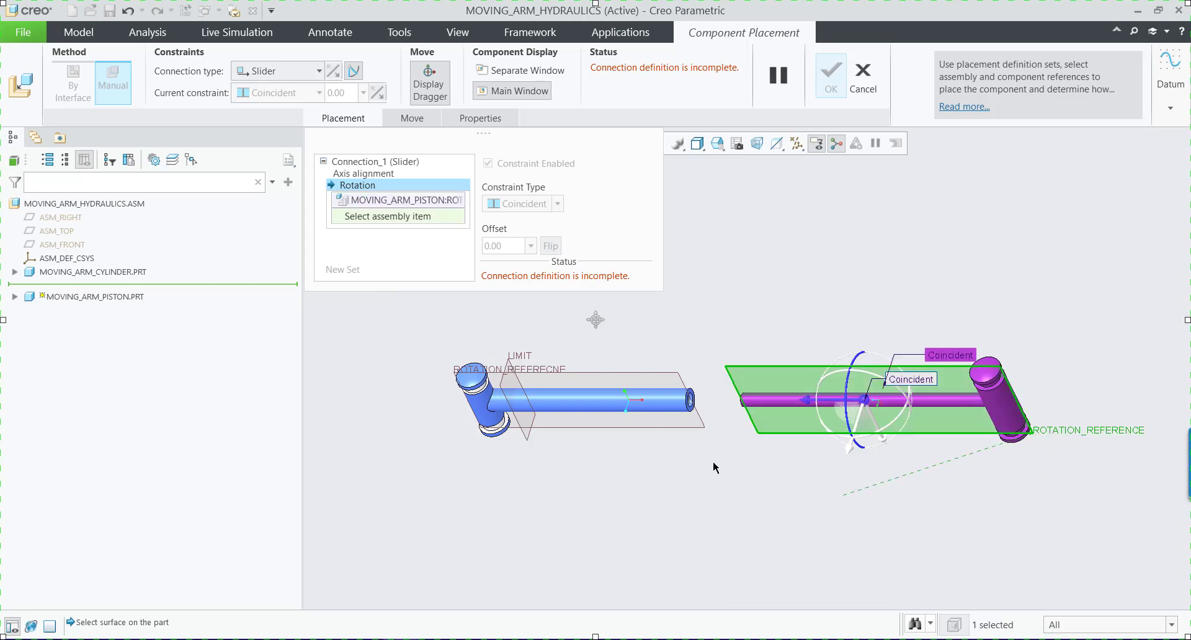
click(541, 371)
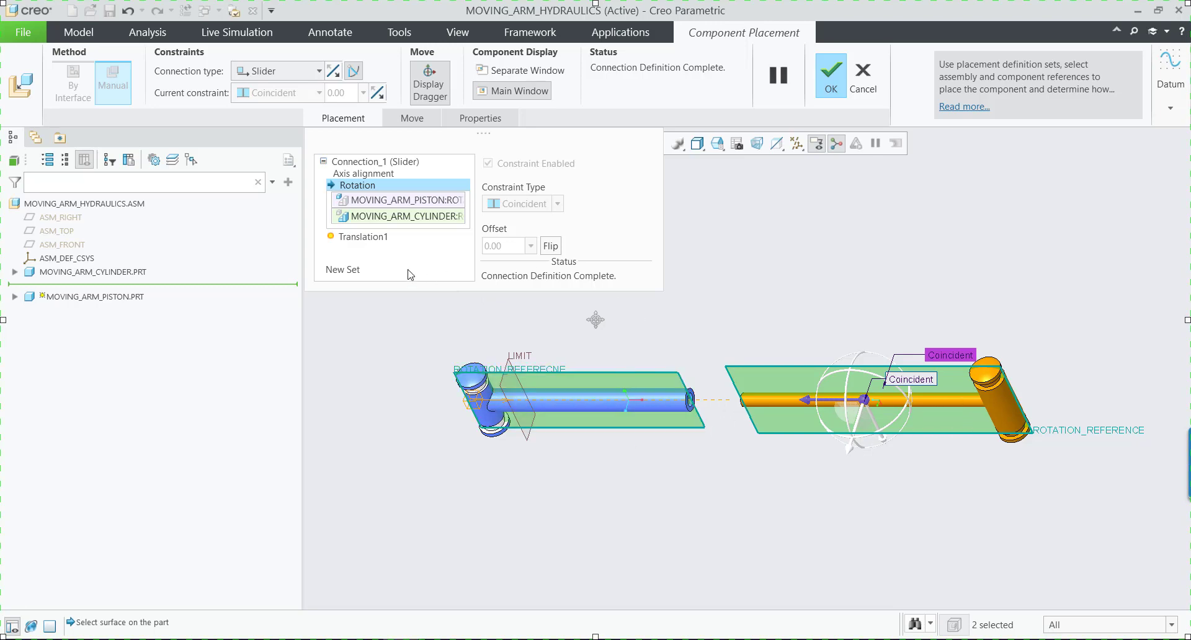
Set the translation axis zero references to the piston rod's end face and the cylinder's LIMIT plane.
click(366, 237)
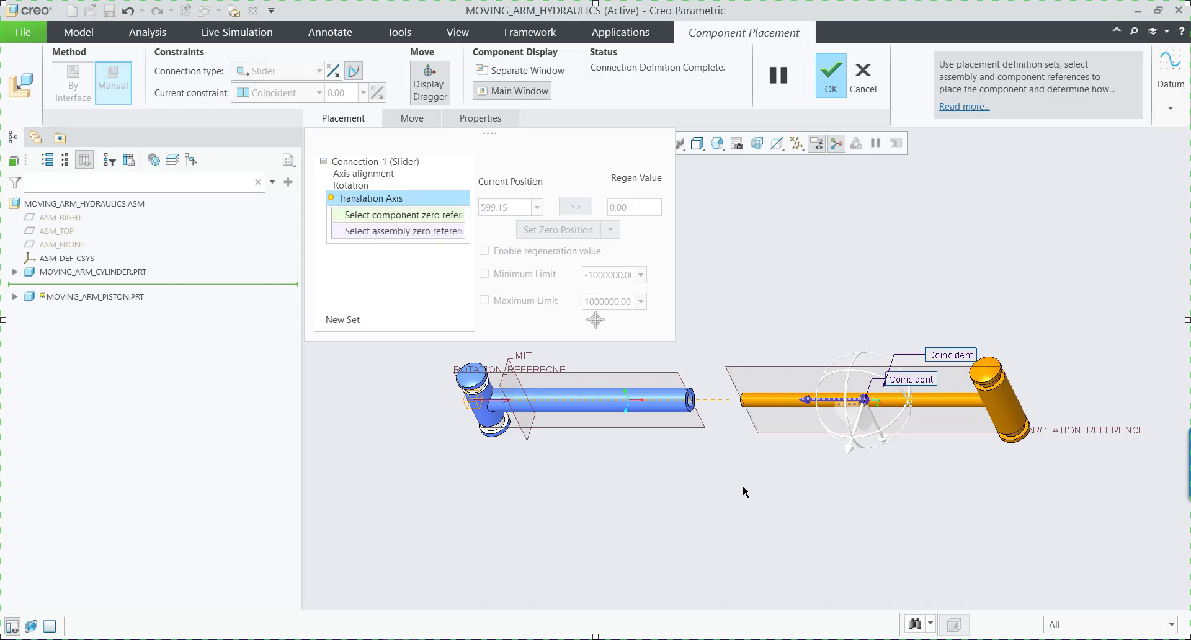
scroll(738, 403, up, 5)
scroll(739, 403, up, 2)
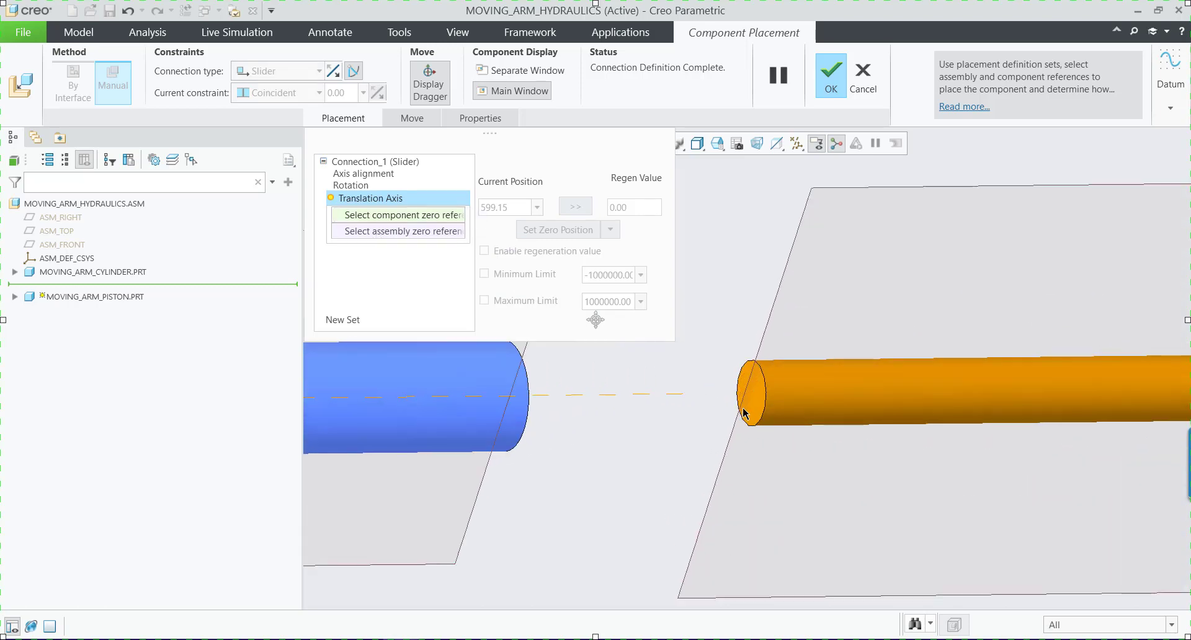
click(753, 408)
scroll(742, 437, down, 7)
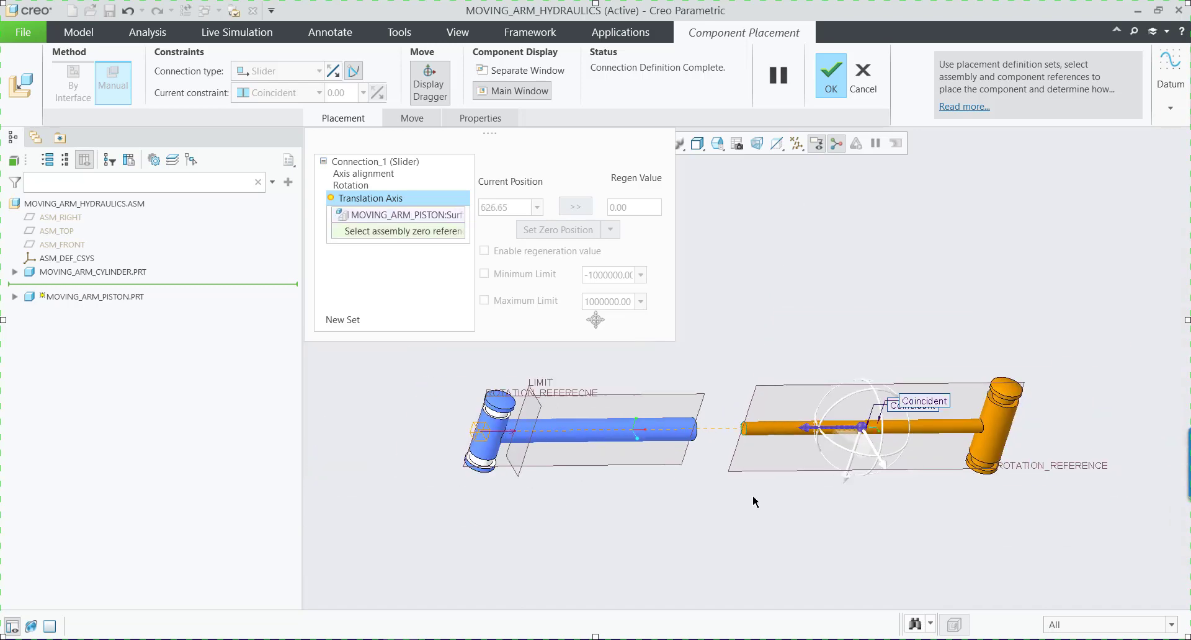
scroll(709, 504, down, 1)
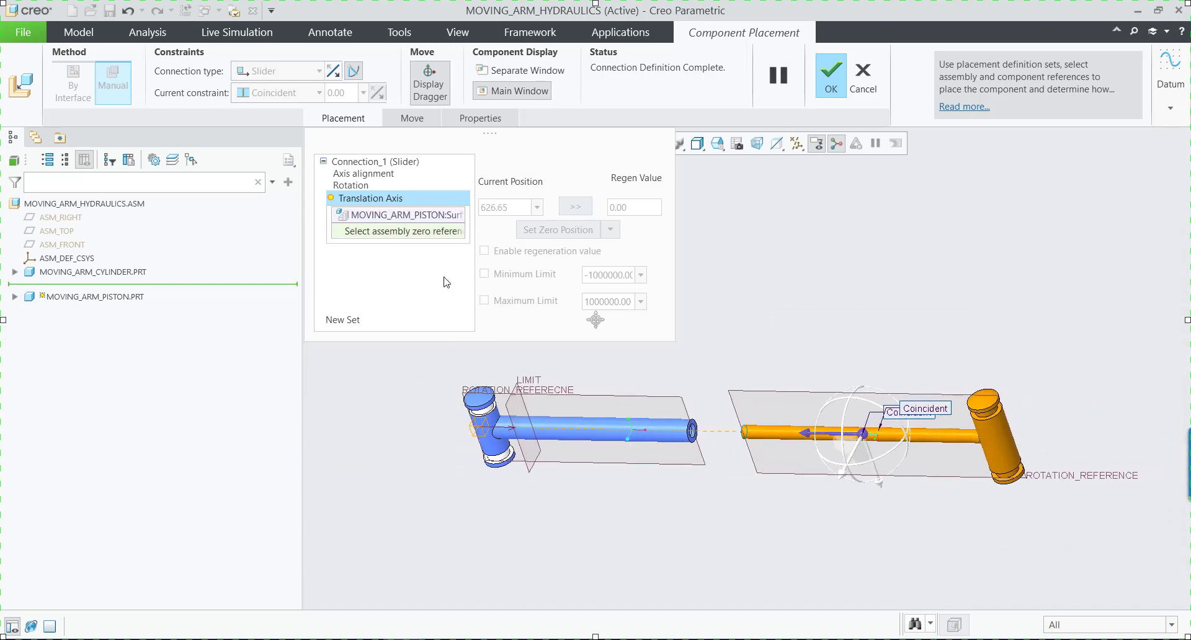
click(535, 469)
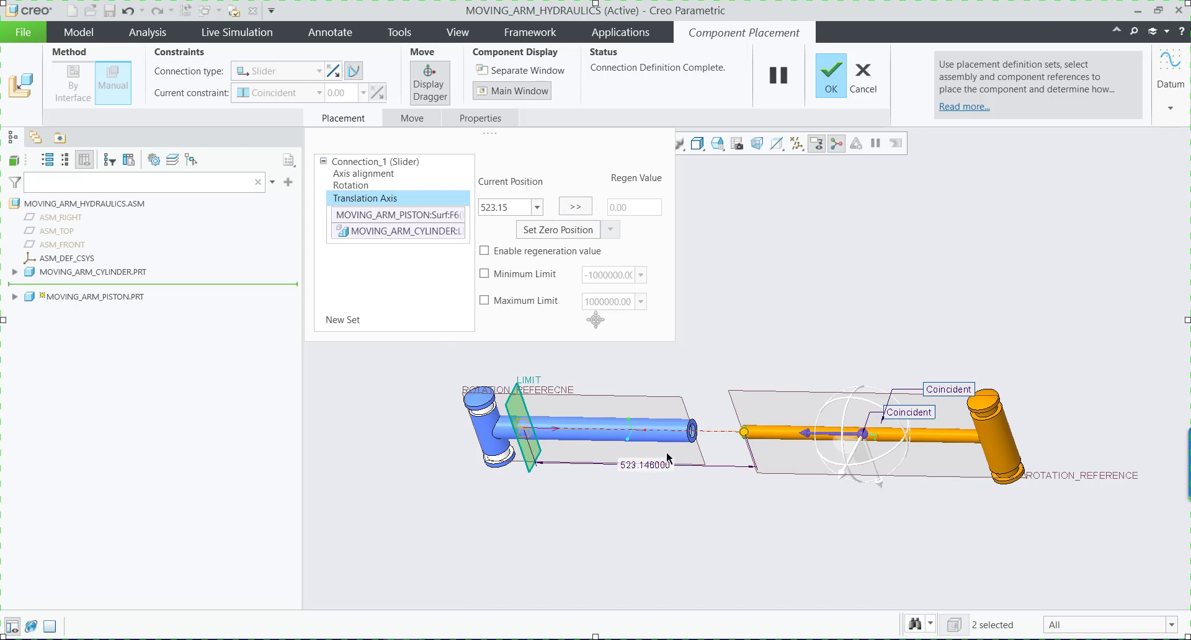
Set the piston's current translation position to 0 and check where the rod end sits at the LIMIT plane.
double_click(512, 207)
text(0)
key(Return)
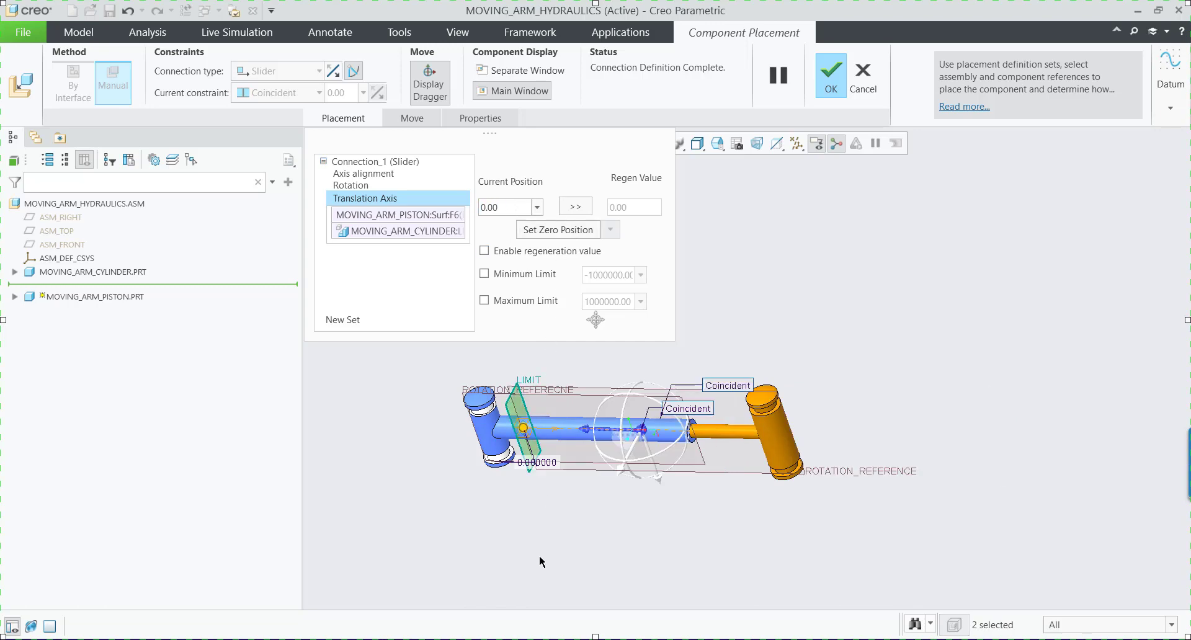
scroll(538, 434, up, 5)
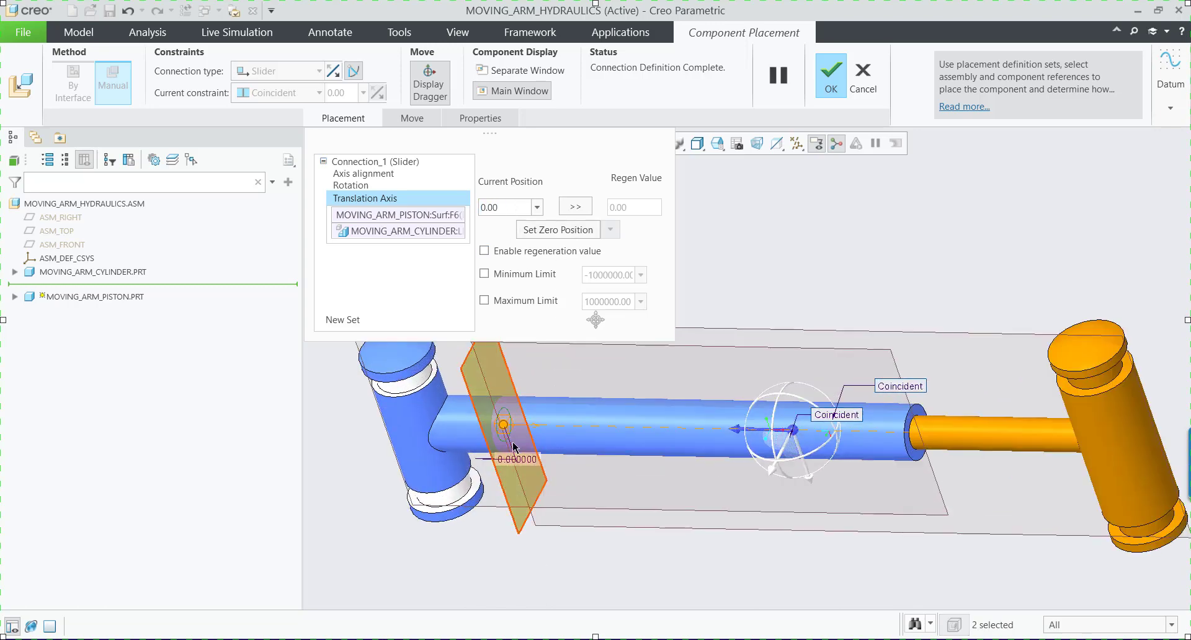
scroll(538, 433, up, 1)
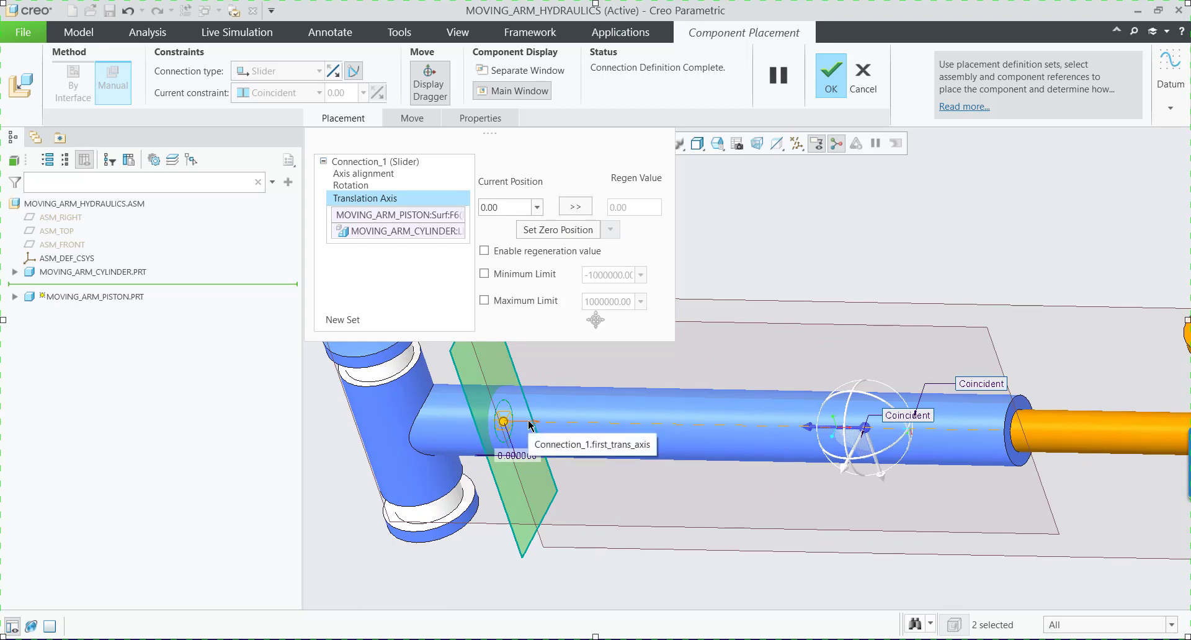
scroll(530, 426, down, 6)
scroll(530, 426, up, 2)
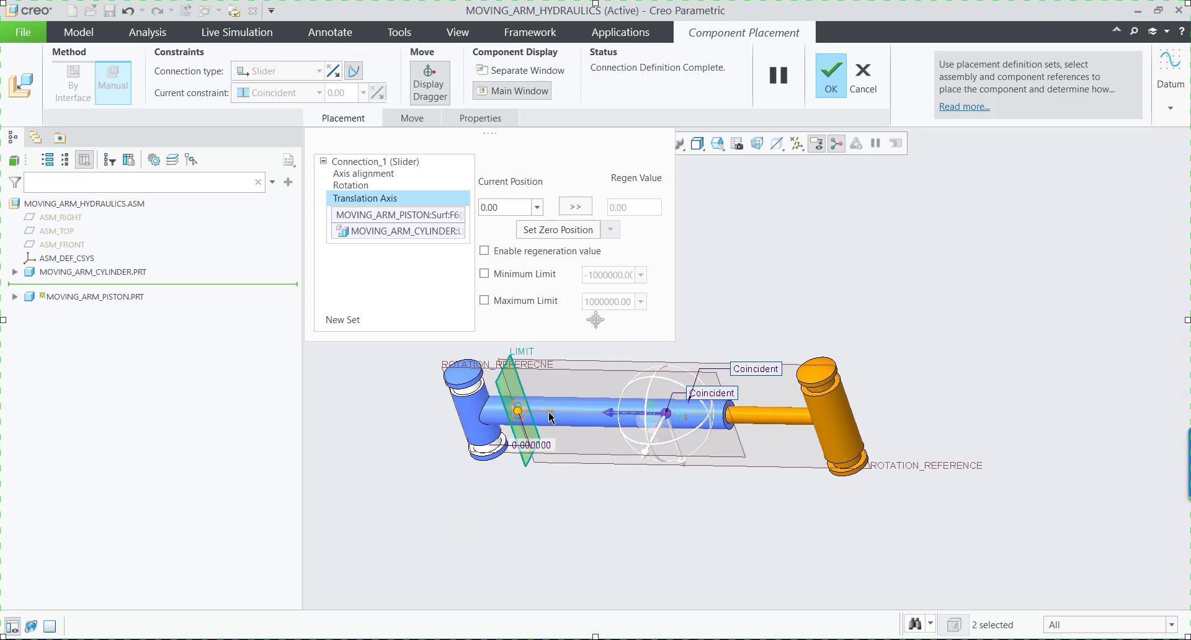
Enable the regeneration value, set the translation limits to minimum 0 and maximum 4, and accept the piston's placement.
click(484, 251)
click(484, 273)
click(484, 300)
double_click(597, 275)
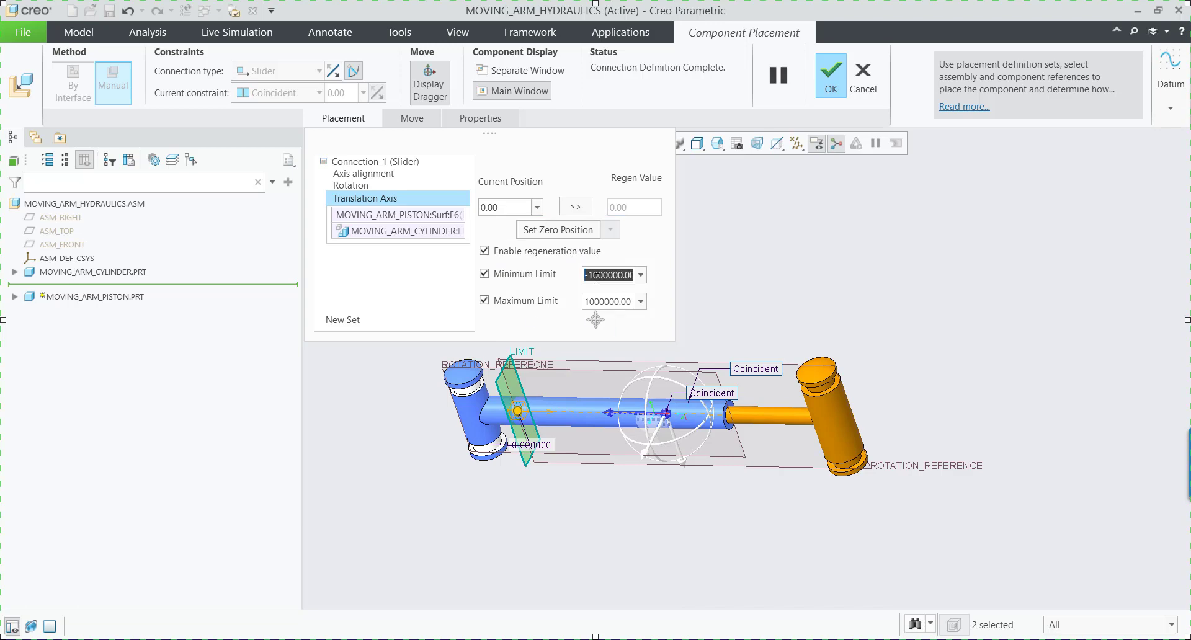
text(0)
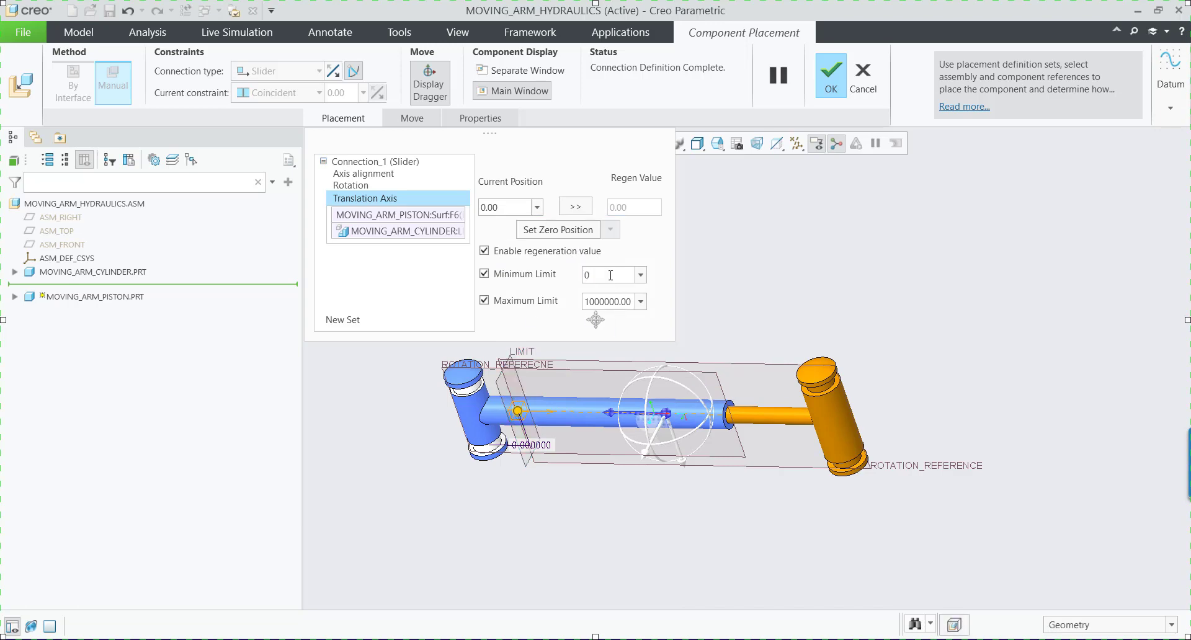
double_click(605, 301)
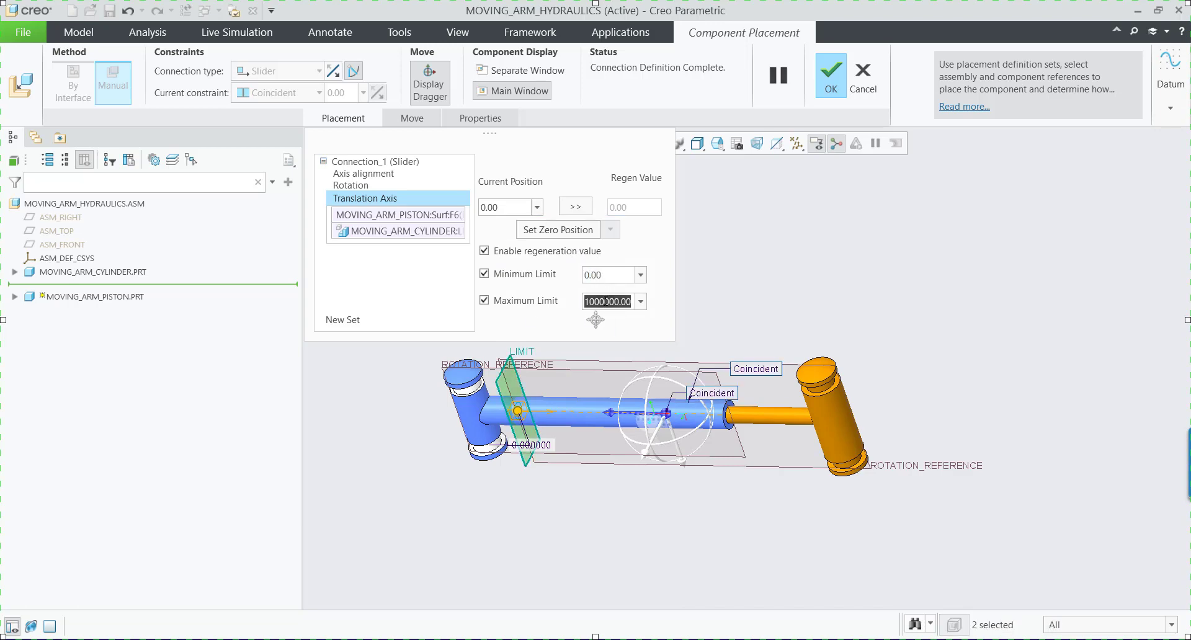
text(40)
key(Return)
click(830, 80)
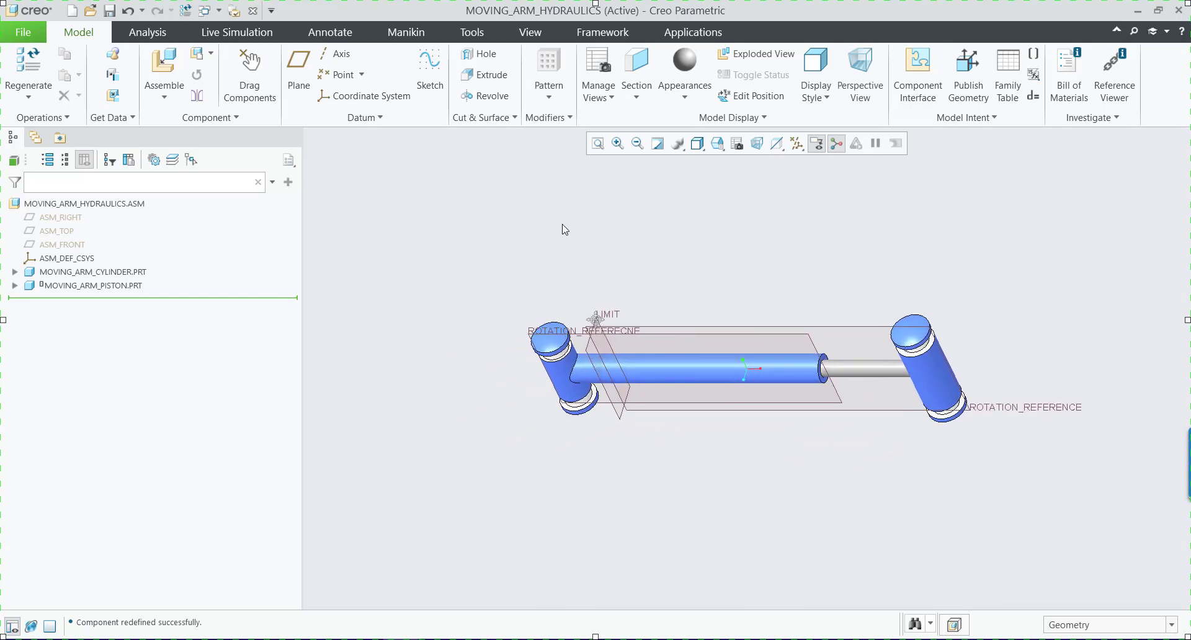
Hide the datum planes and close the moving arm hydraulics subassembly to return to the crane assembly.
click(796, 143)
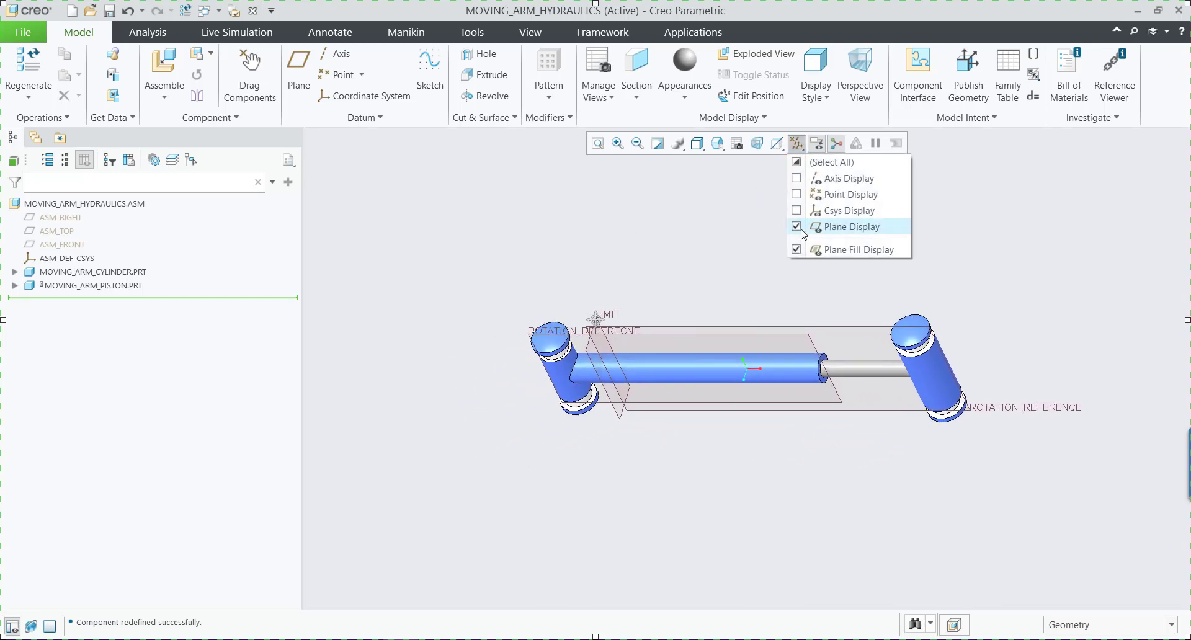
click(798, 227)
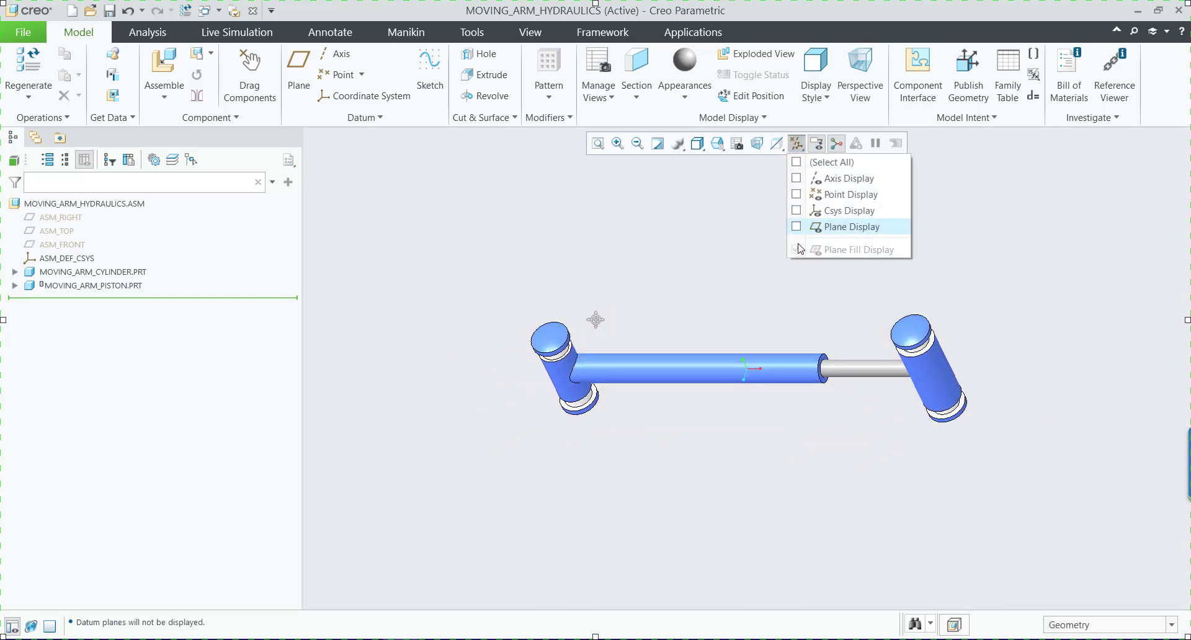
click(253, 11)
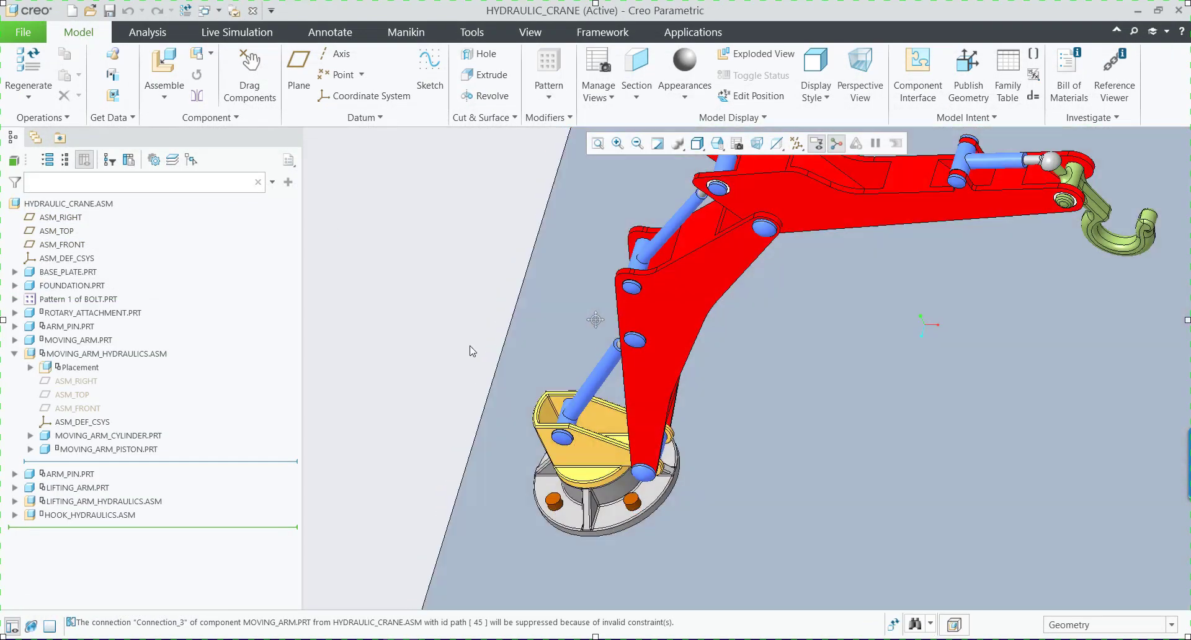
Edit the placement of the moving arm hydraulics in the crane and delete all three of its Coincident constraints.
click(117, 354)
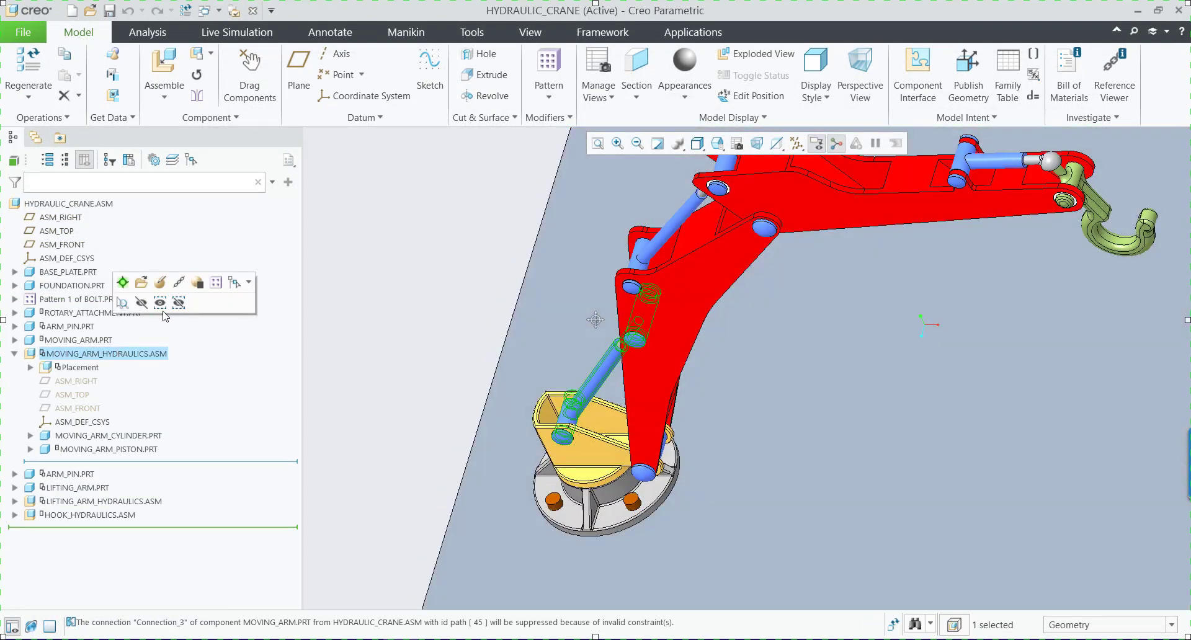
click(163, 284)
scroll(456, 330, up, 5)
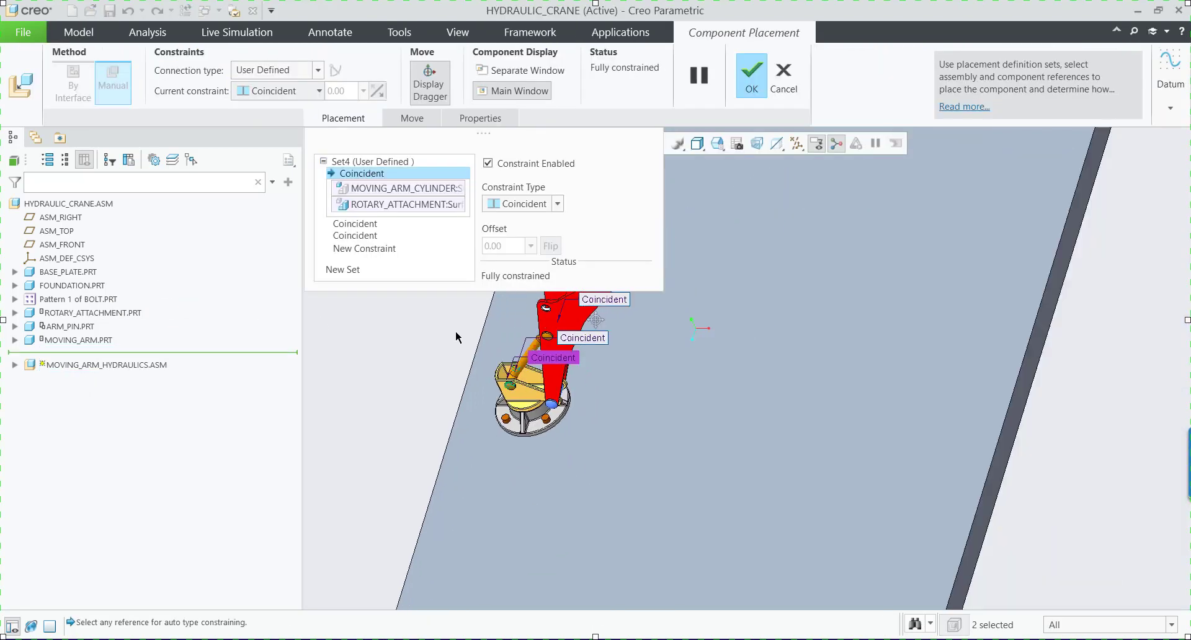
scroll(603, 383, up, 4)
scroll(476, 347, down, 2)
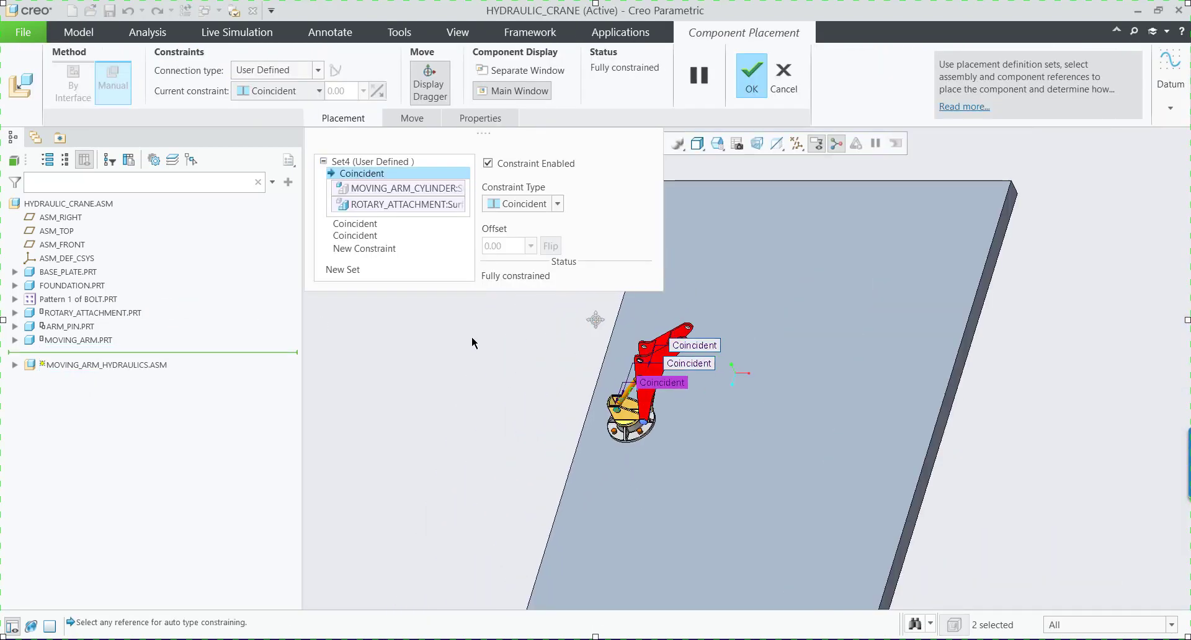
scroll(516, 372, down, 3)
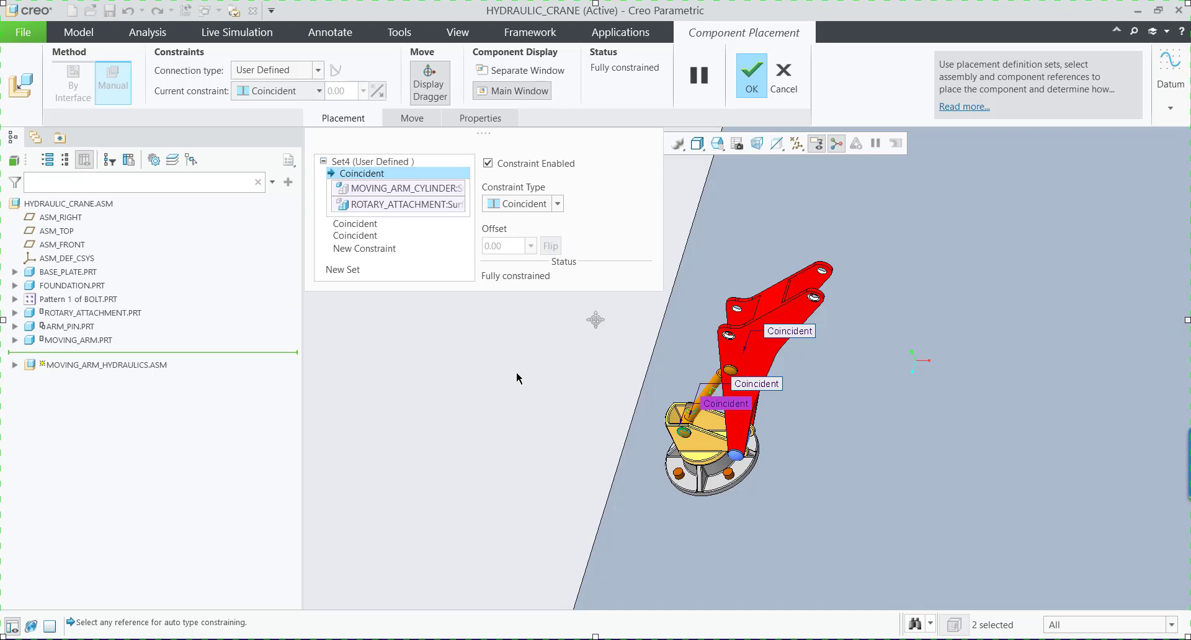
right_click(377, 177)
click(400, 184)
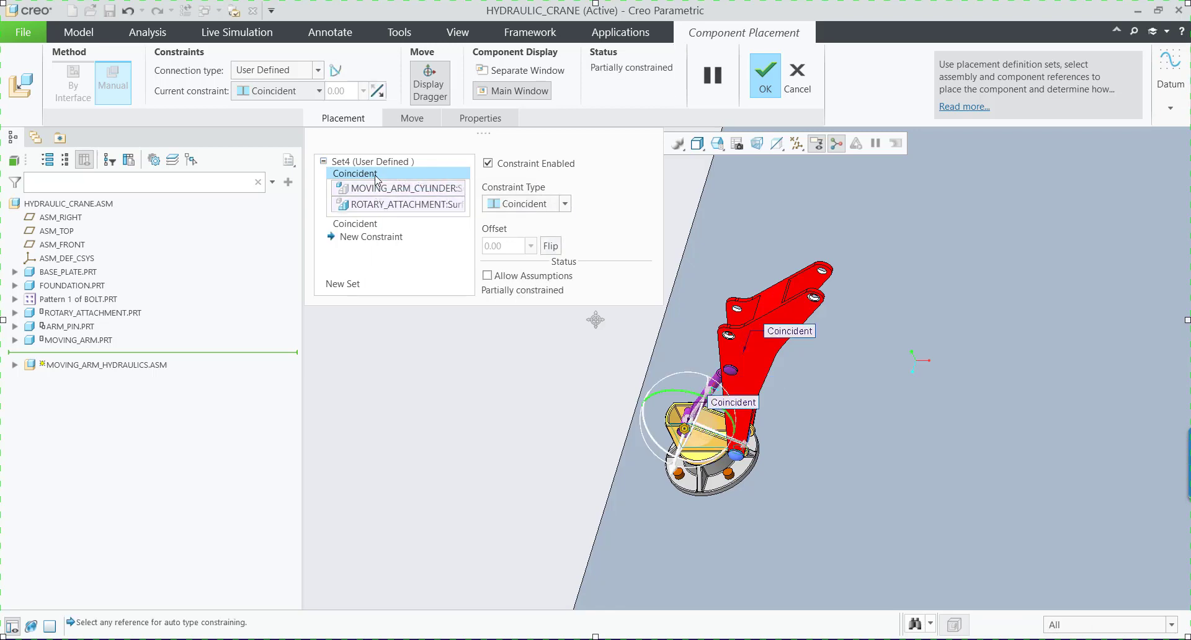
right_click(376, 177)
click(400, 184)
right_click(371, 177)
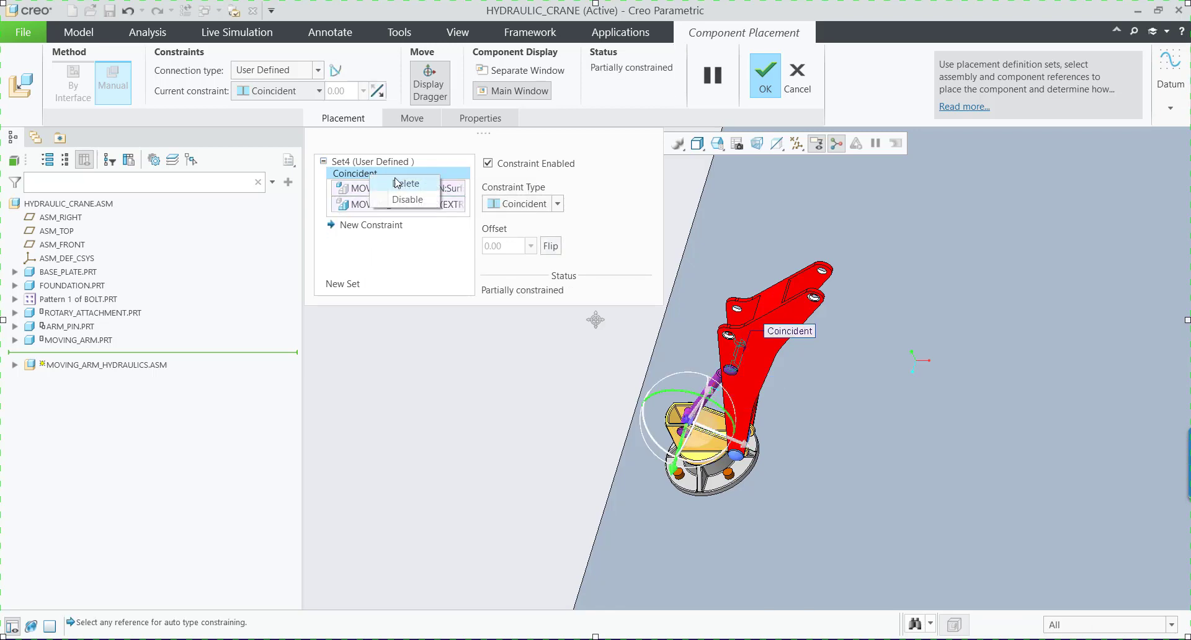
click(397, 183)
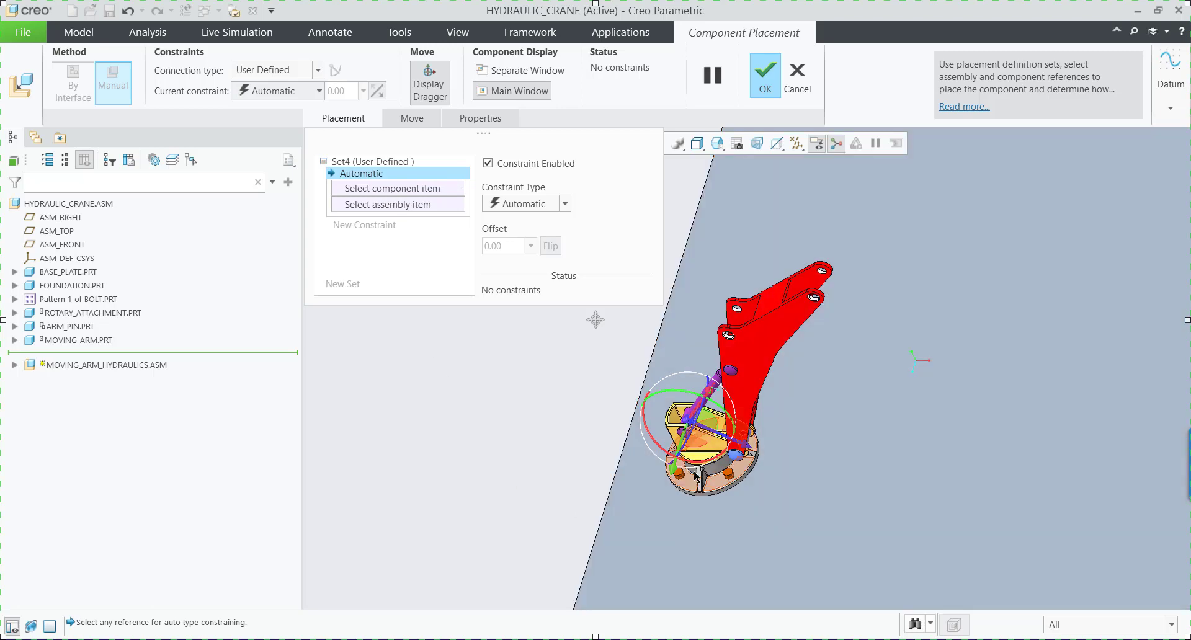
Move the moving arm hydraulics clear of the crane and align its cylinder's pin axis with the rotary attachment hole using a Pin connection.
drag(687, 424, 574, 413)
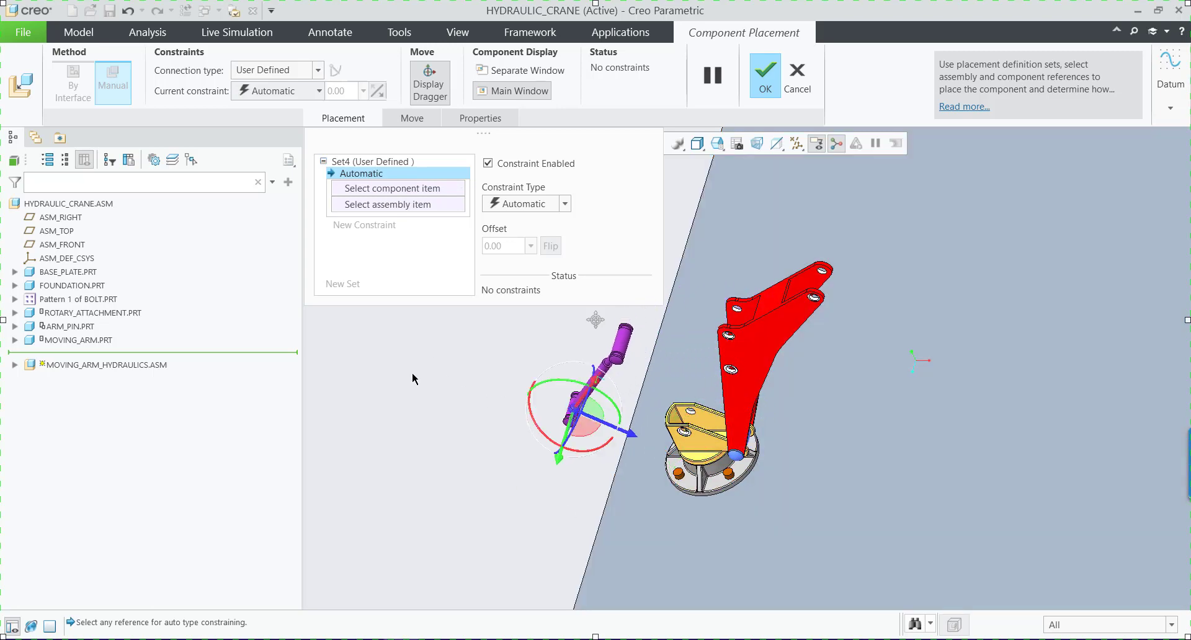
scroll(639, 438, up, 4)
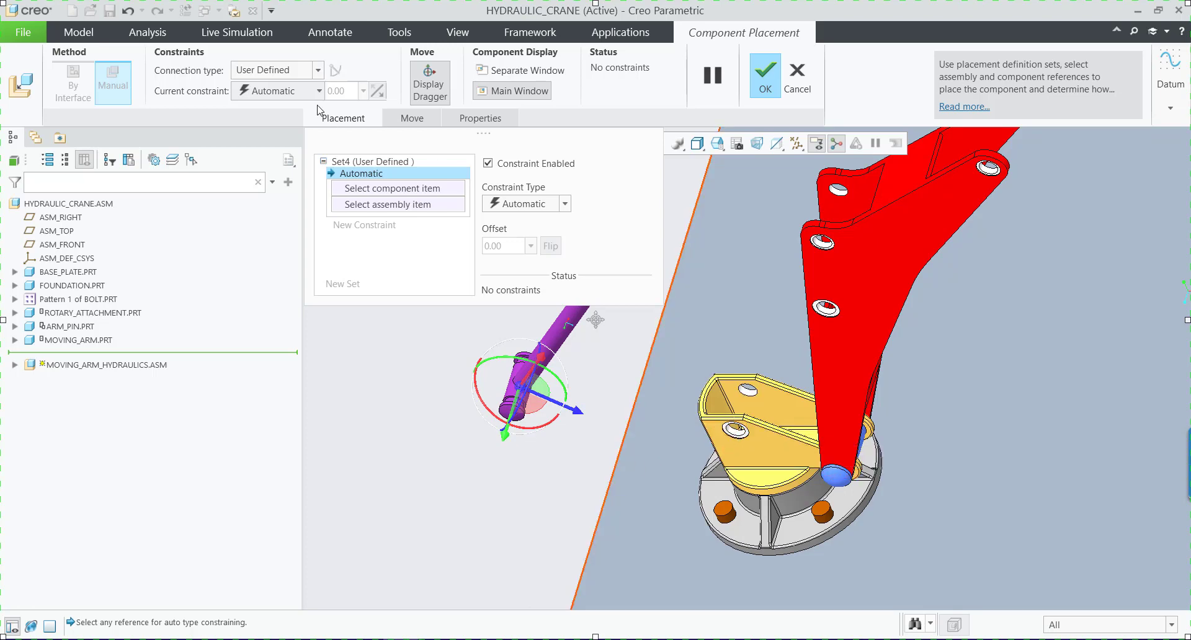
click(264, 76)
click(256, 113)
scroll(458, 387, up, 3)
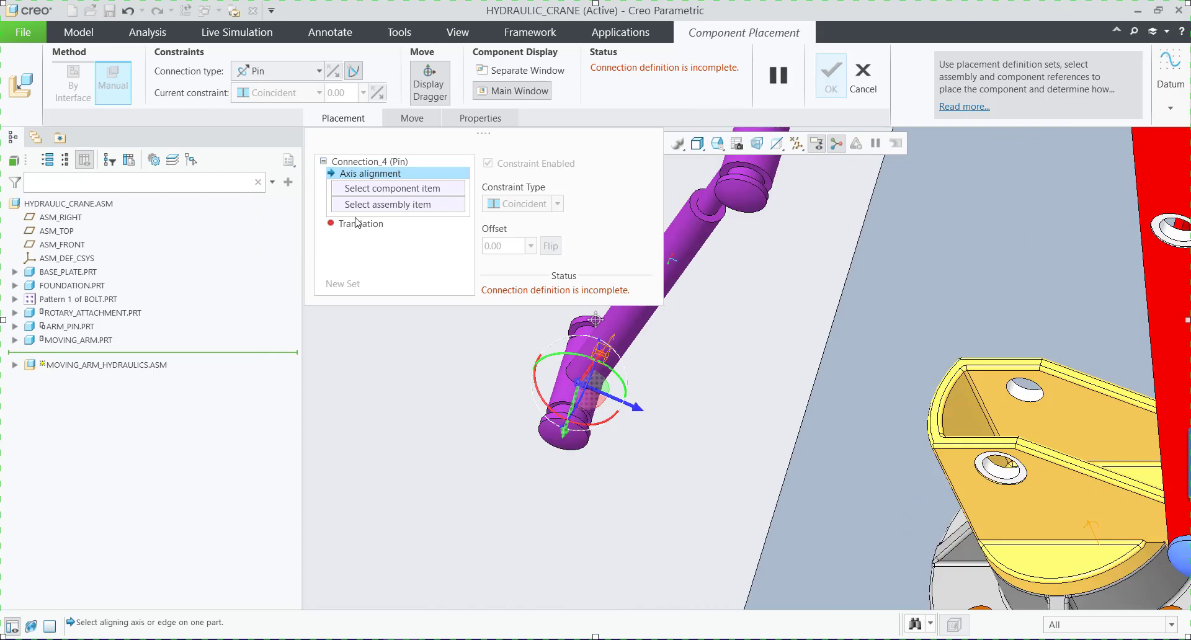
click(365, 188)
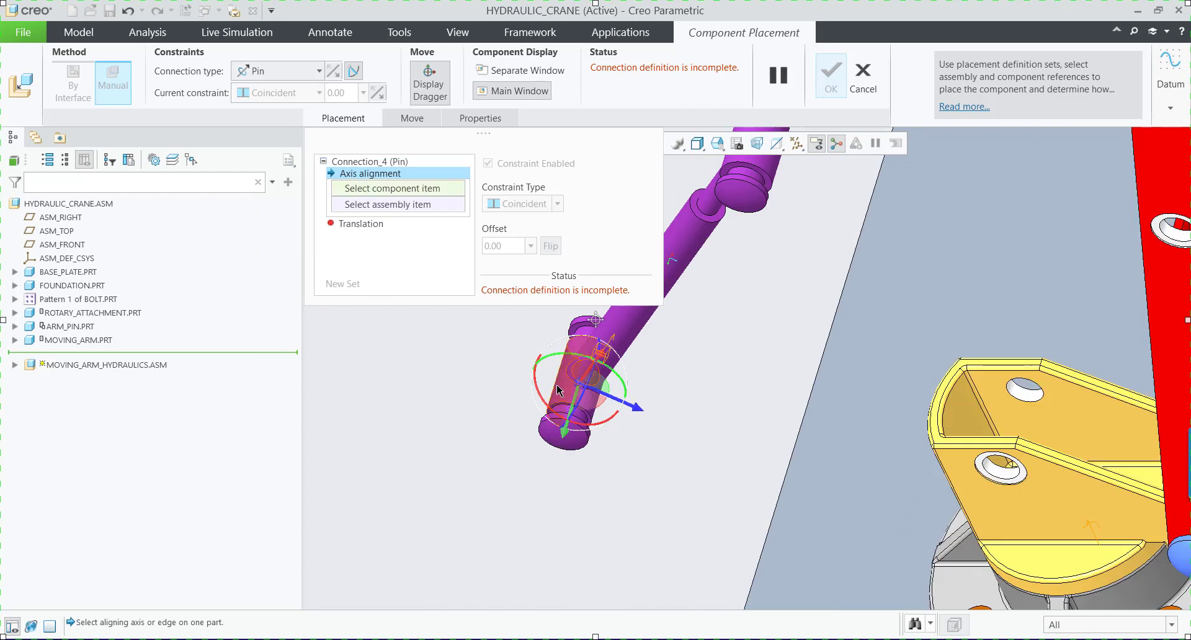
click(556, 391)
scroll(393, 393, down, 3)
scroll(683, 441, up, 3)
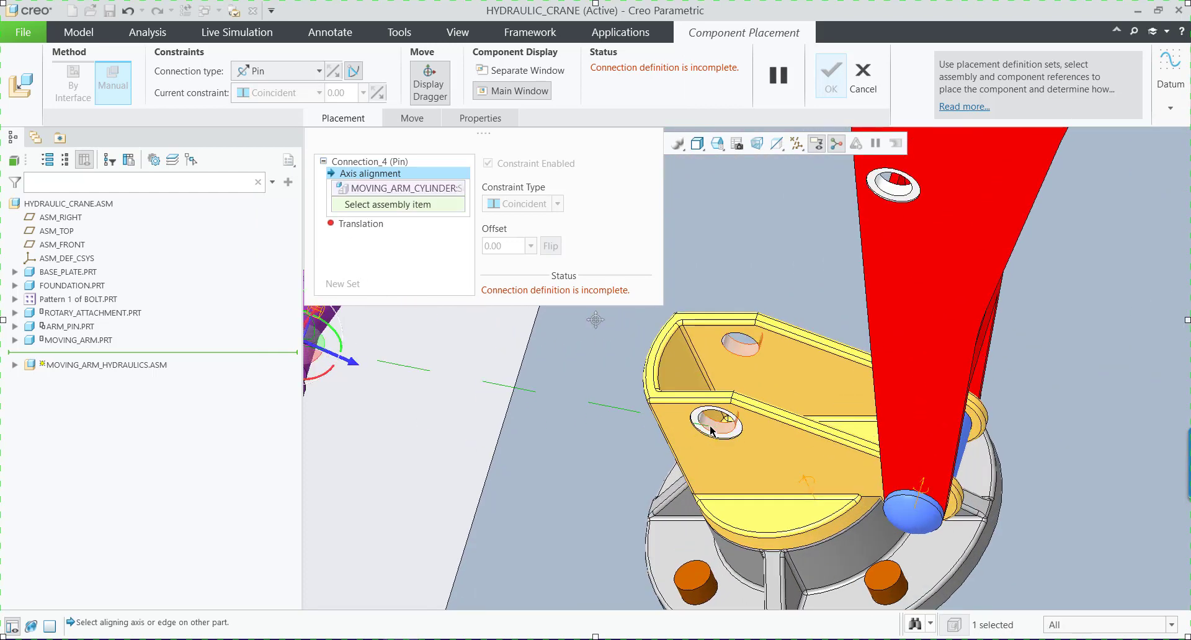
click(712, 431)
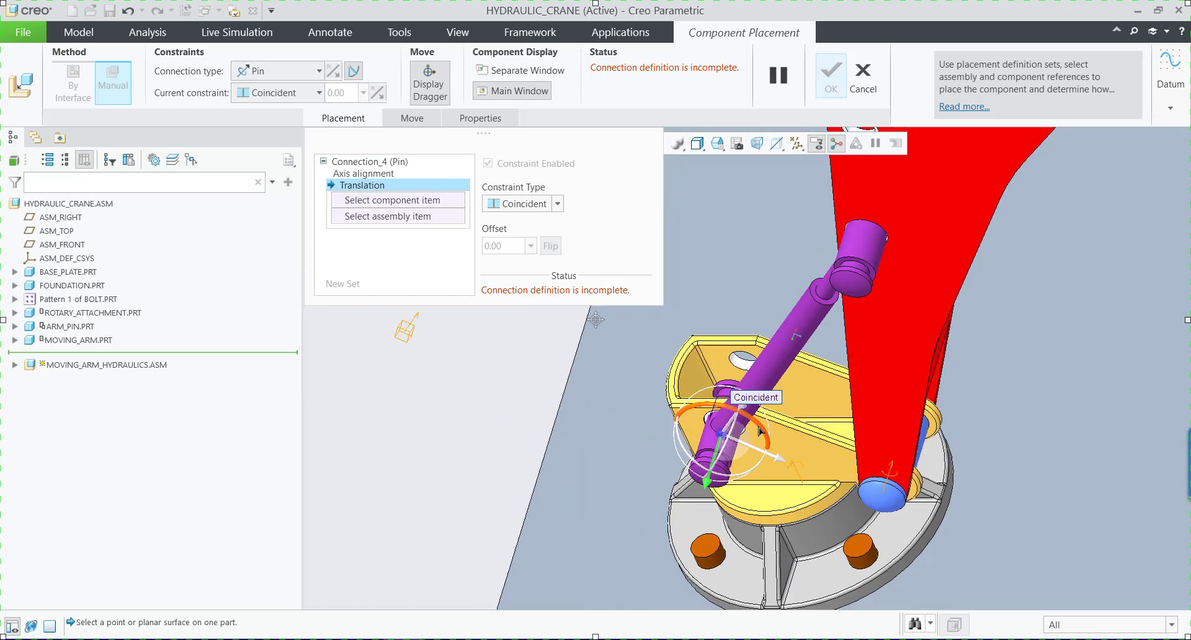
Define the pin's translation by making the cylinder pin's shoulder face coincident with the inner side-plate face of the rotary attachment.
click(368, 202)
scroll(708, 465, up, 4)
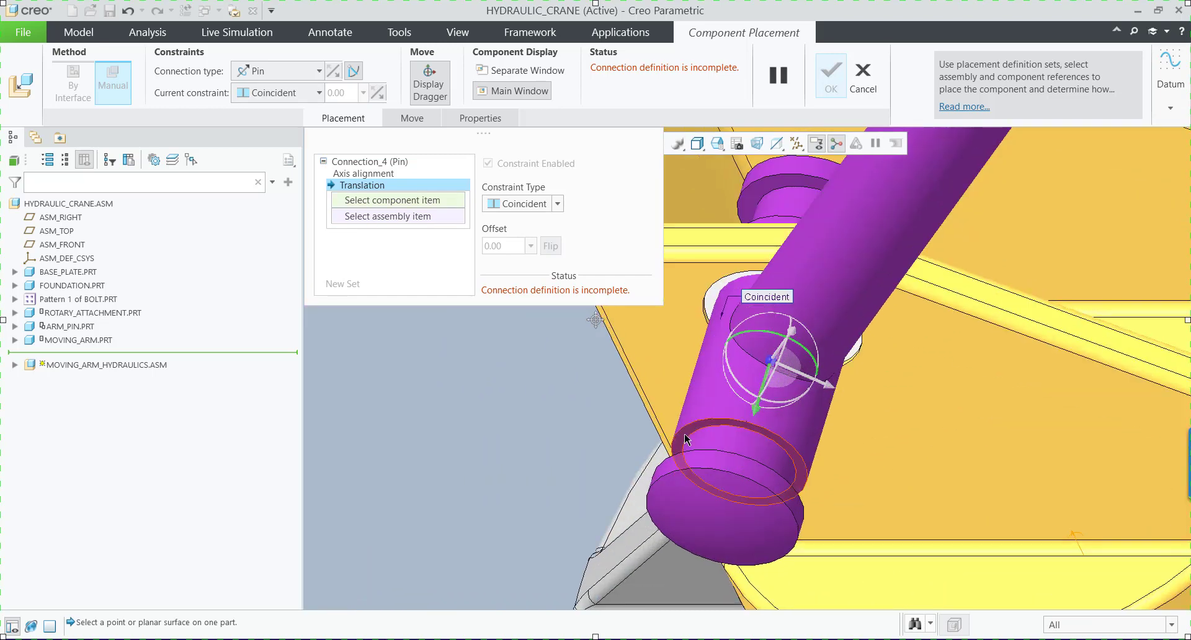
click(684, 434)
scroll(638, 495, down, 4)
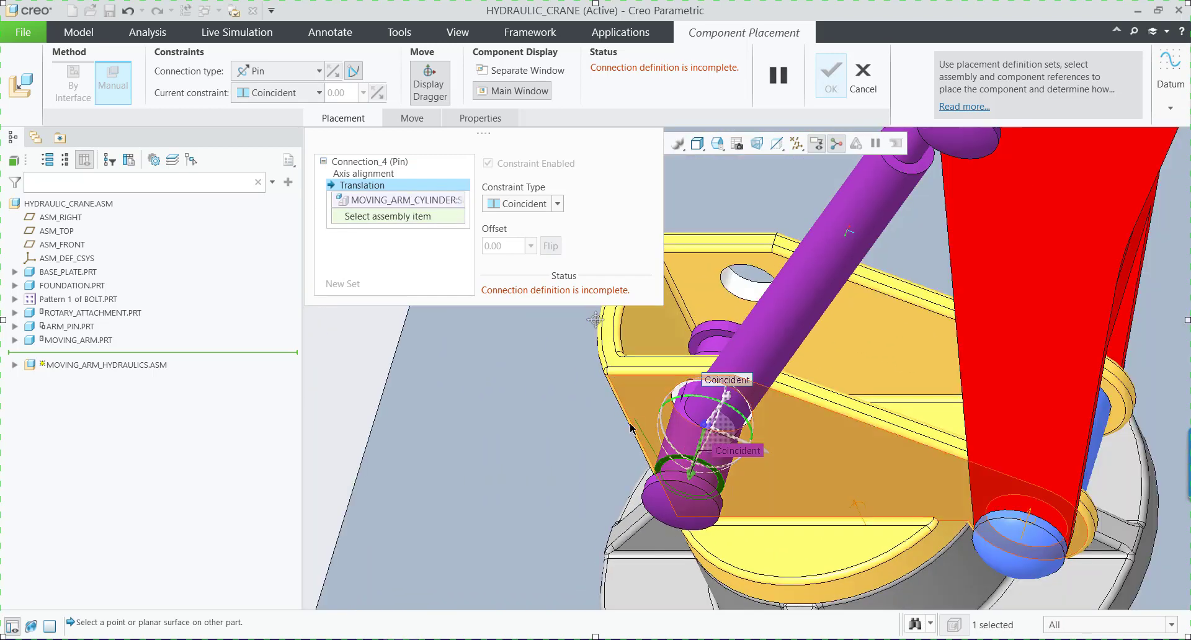
middle_drag(632, 429, 624, 444)
scroll(624, 443, down, 5)
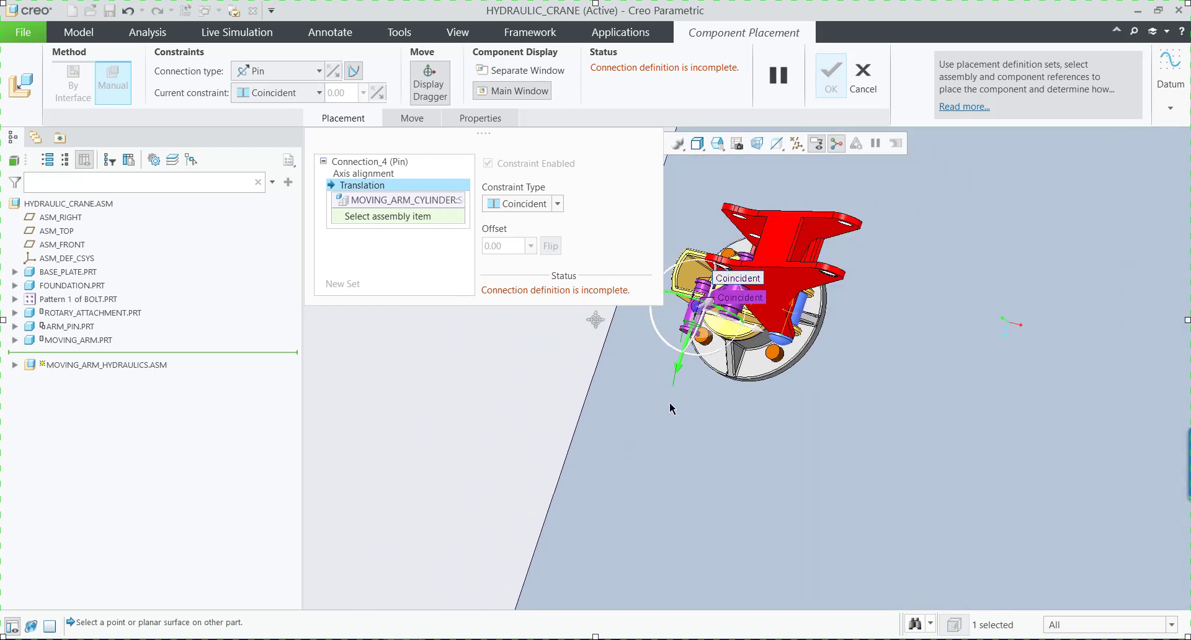
middle_drag(669, 405, 665, 420)
scroll(679, 169, up, 5)
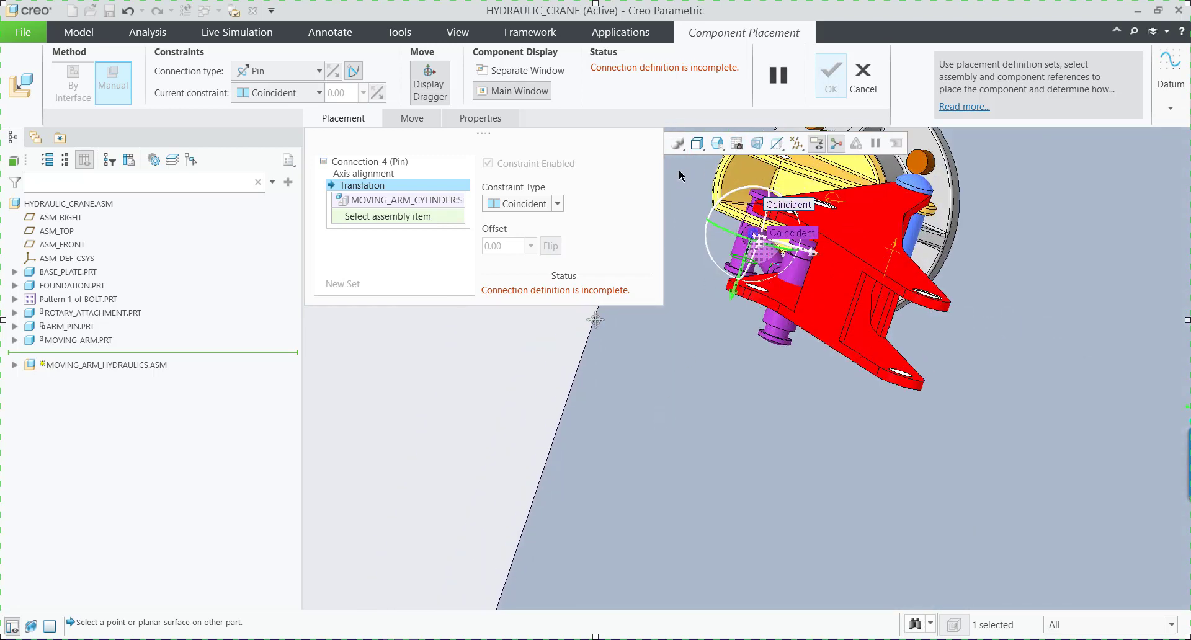
click(825, 261)
scroll(718, 310, down, 5)
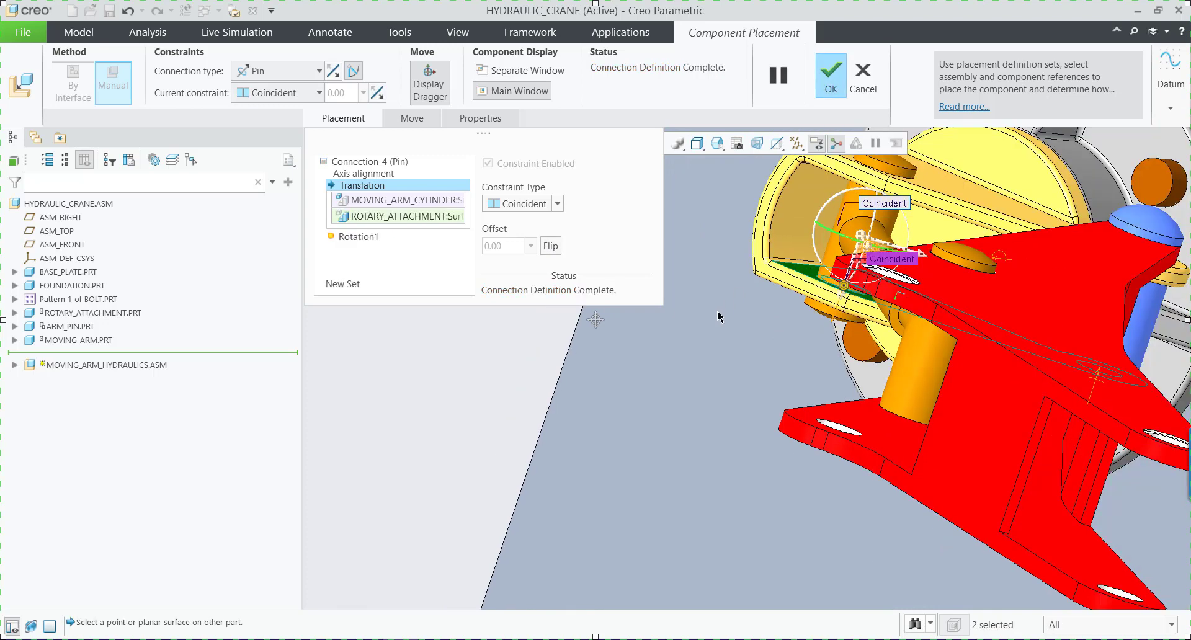
Swing the moving arm hydraulics about its pin so the piston end stands clear of the moving arm.
middle_drag(717, 316, 695, 376)
scroll(596, 396, up, 2)
scroll(538, 459, down, 2)
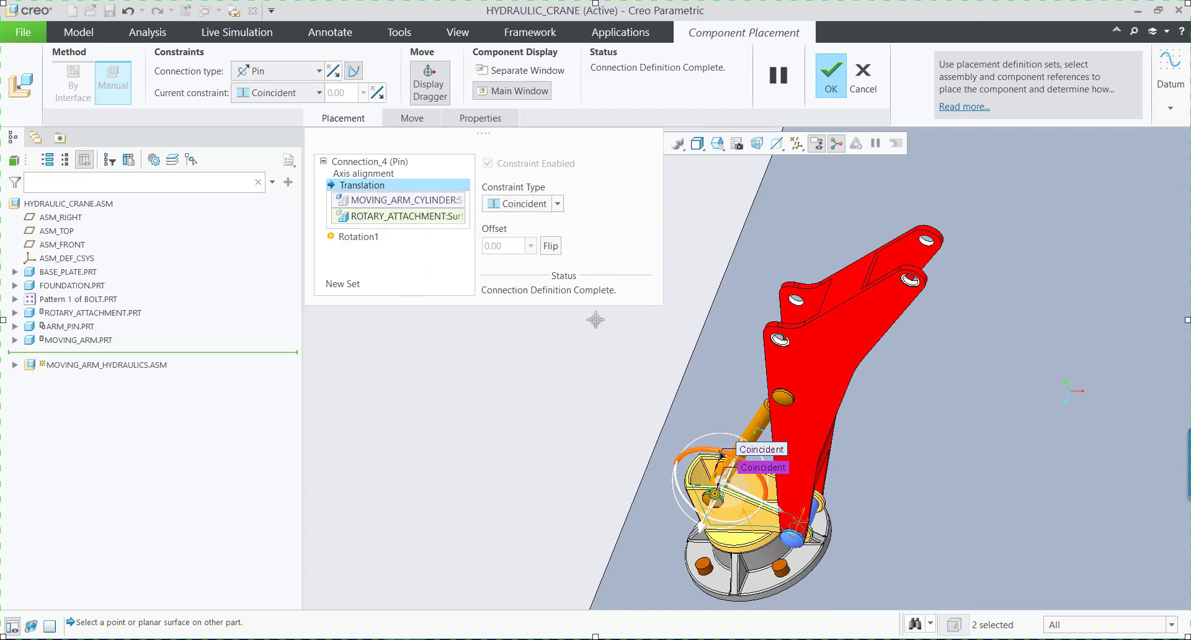
drag(720, 456, 649, 471)
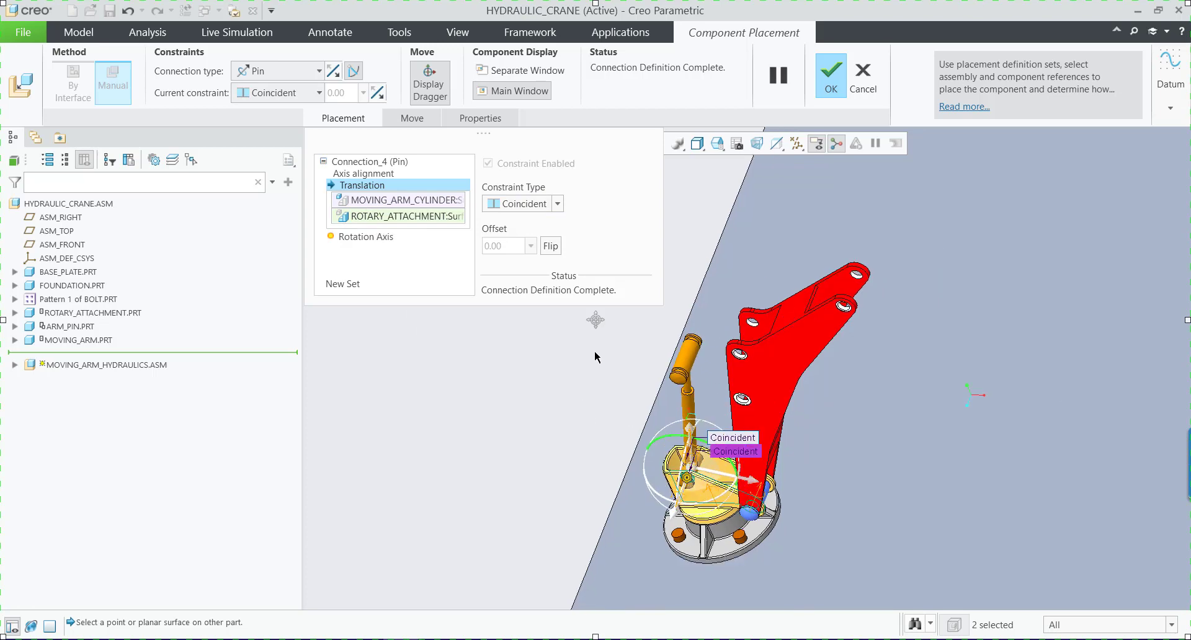
scroll(577, 428, down, 2)
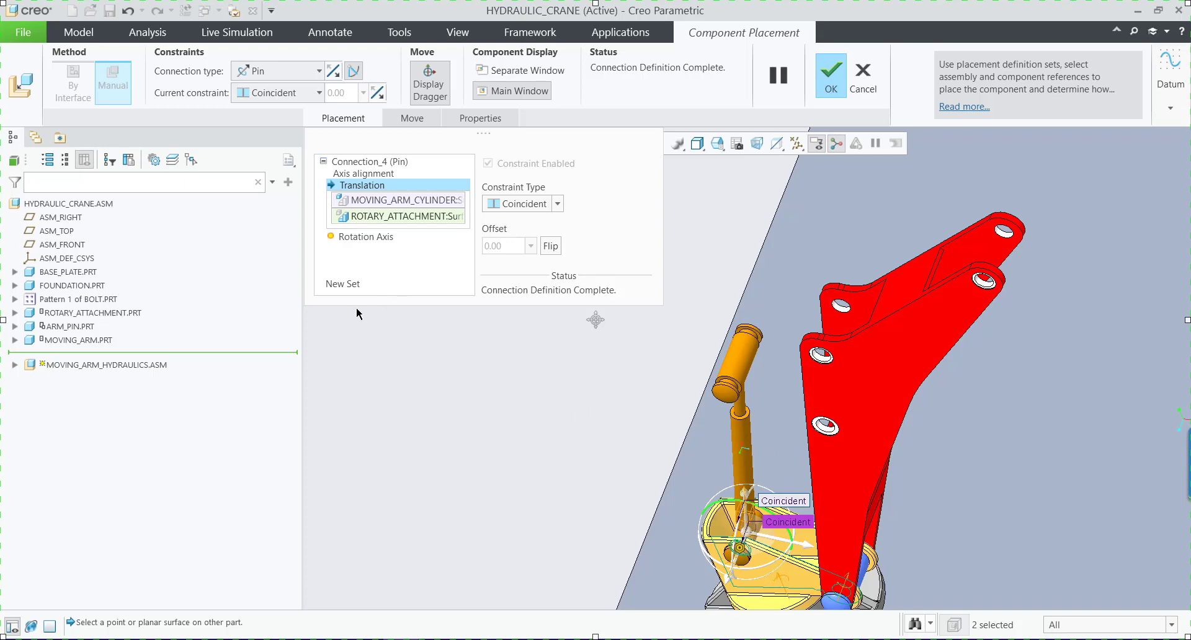
Add a second connection set to the moving arm hydraulics and make it a Cylinder connection.
click(350, 291)
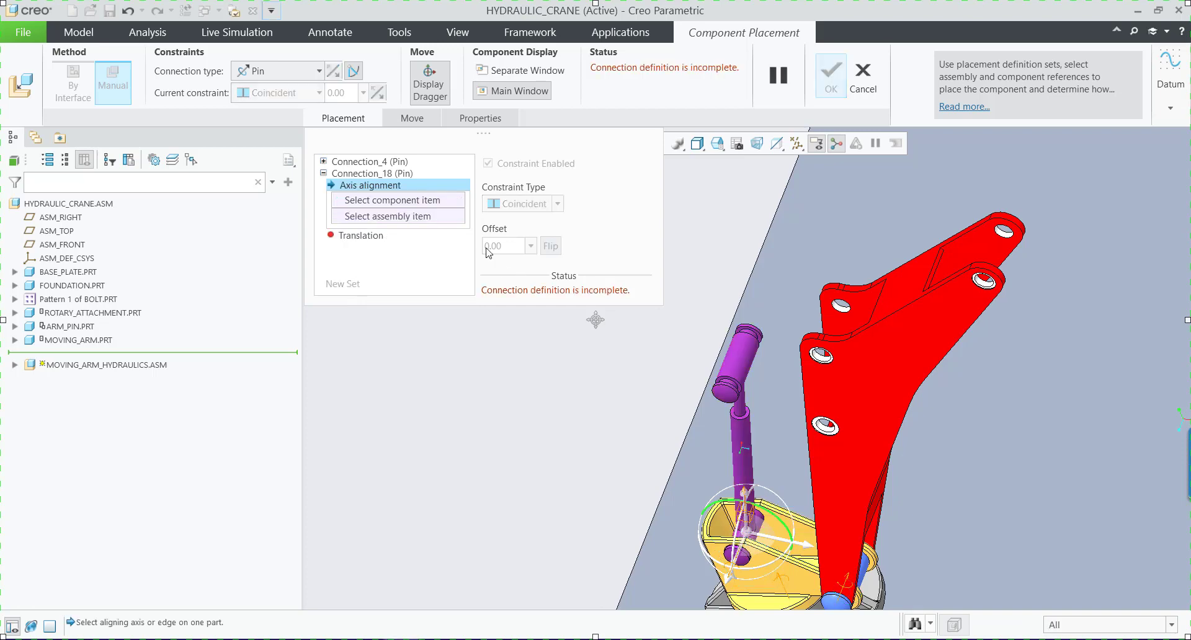
scroll(635, 393, up, 1)
scroll(772, 449, down, 1)
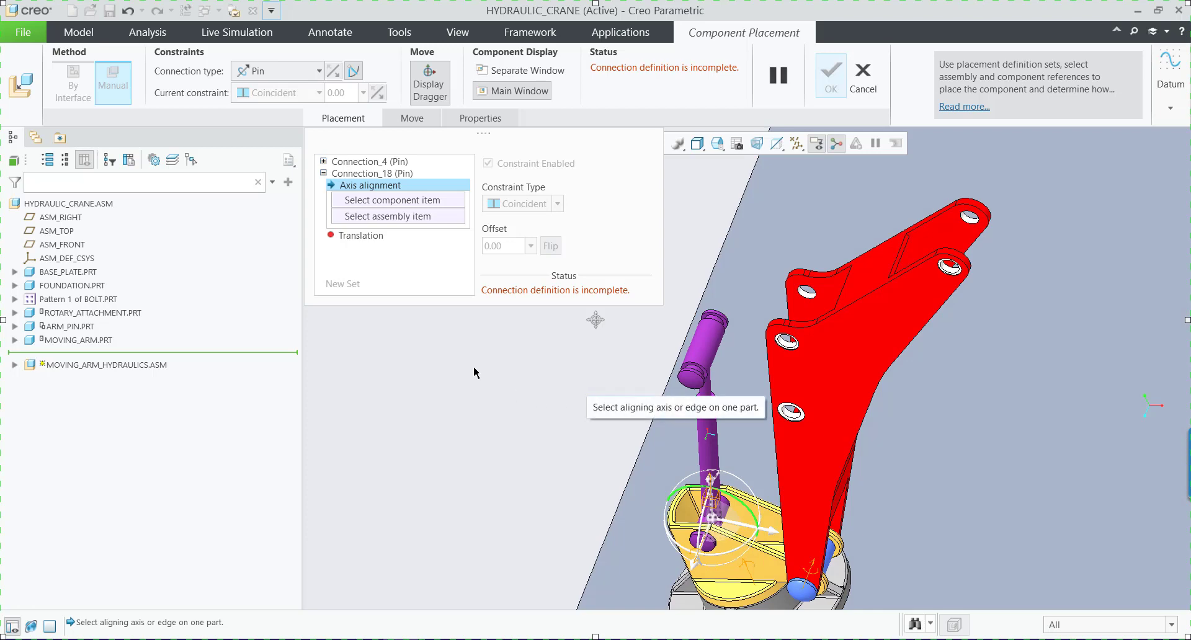
click(319, 70)
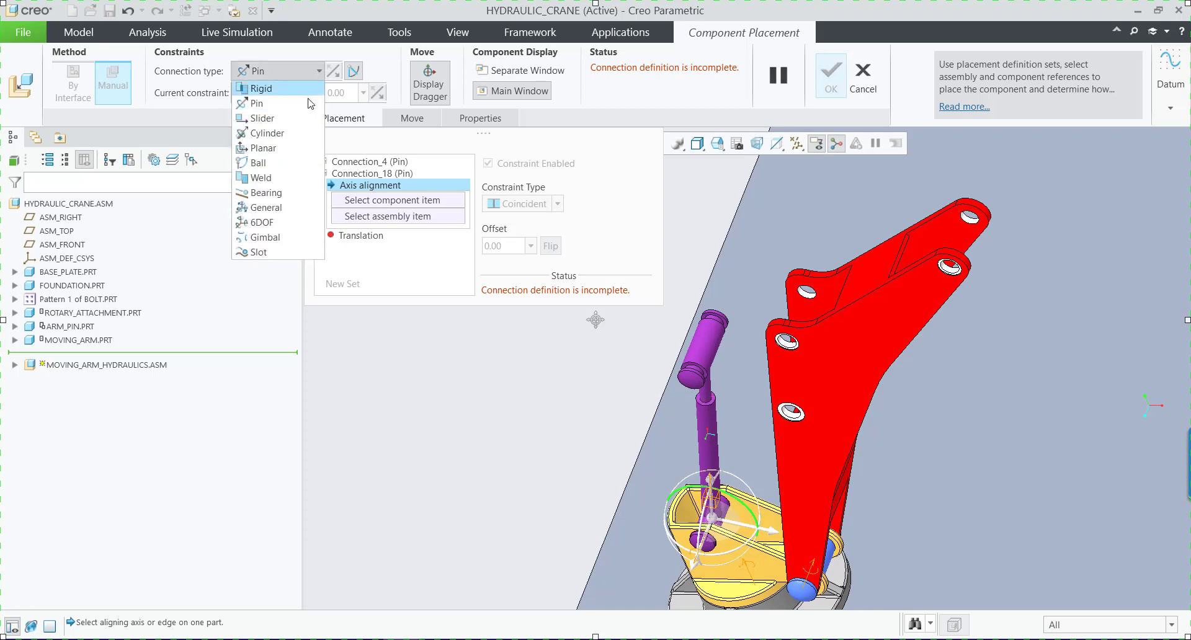
click(285, 134)
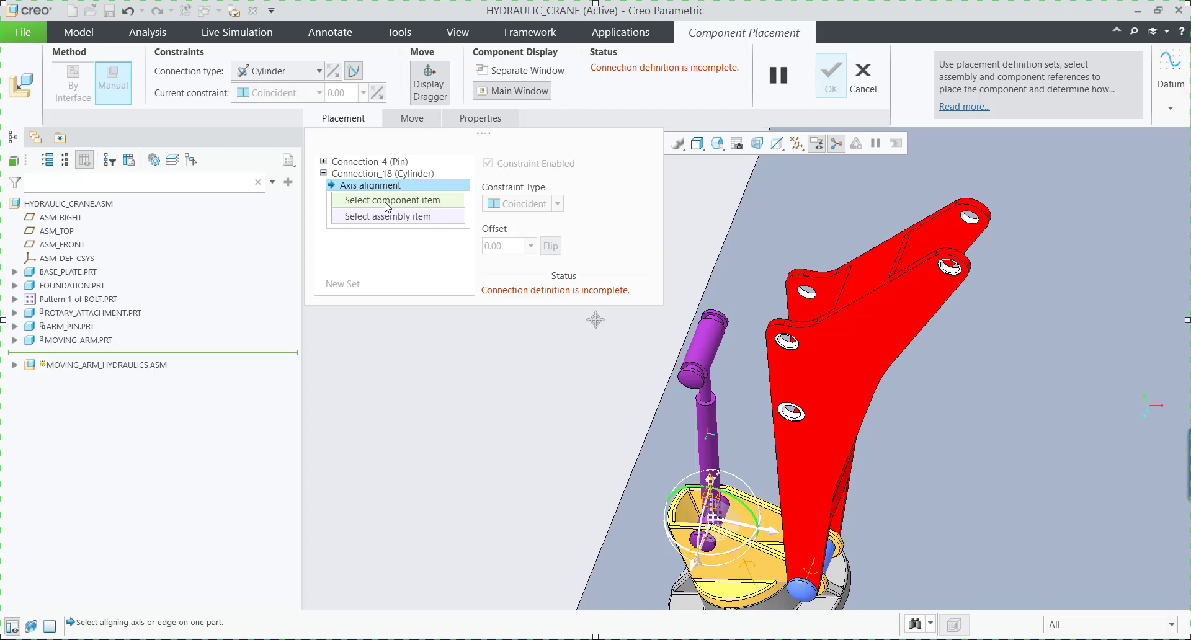
Align the piston's end pin with the lower hole of the moving arm, accept the placement and restore the standard orientation.
click(711, 353)
scroll(789, 412, down, 5)
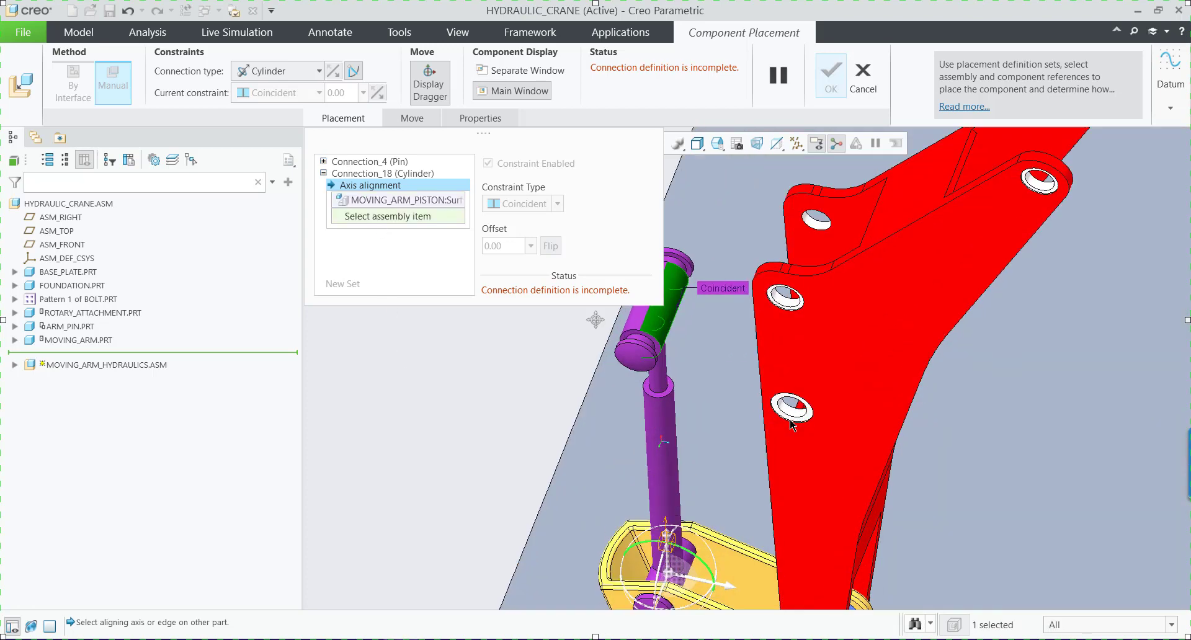
click(789, 414)
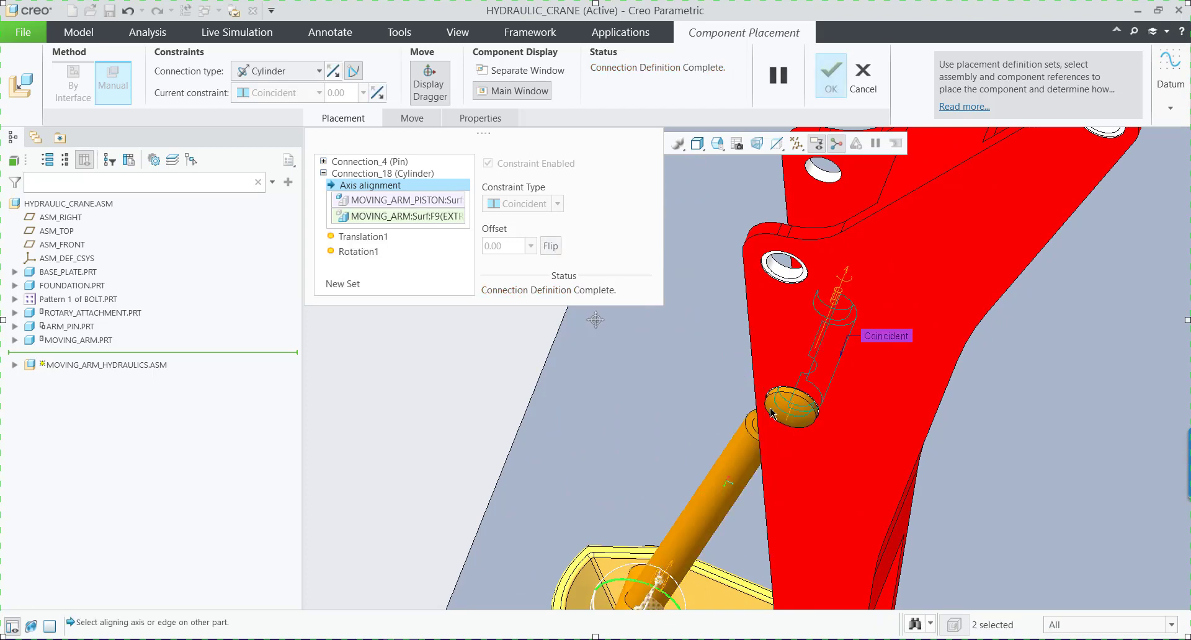
scroll(541, 395, up, 5)
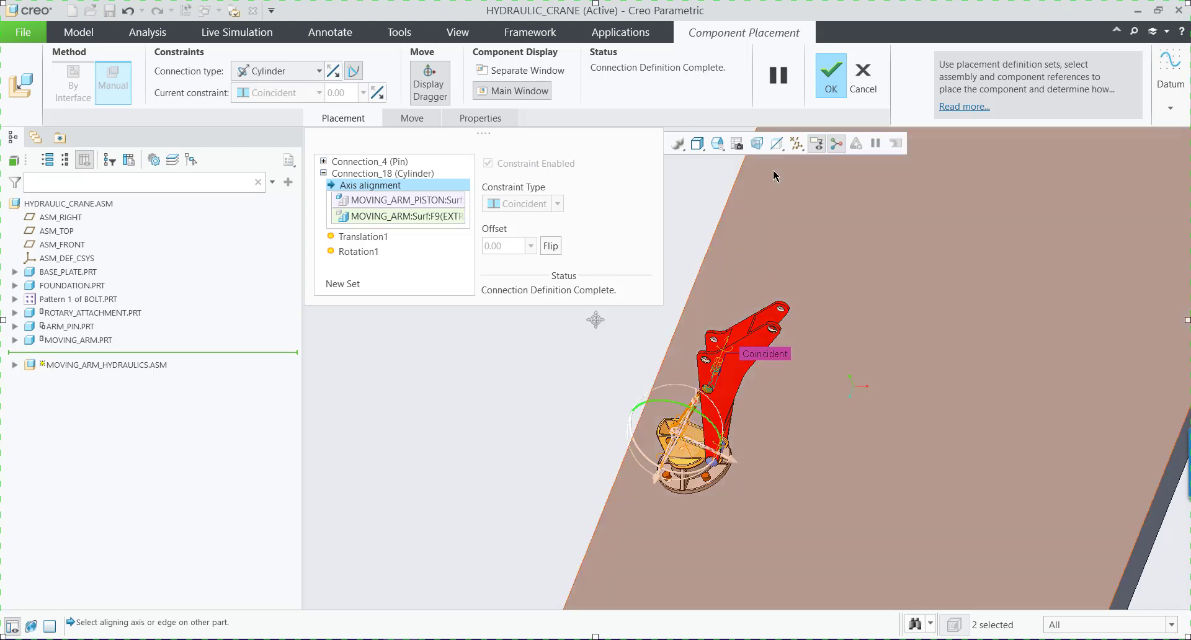
click(832, 78)
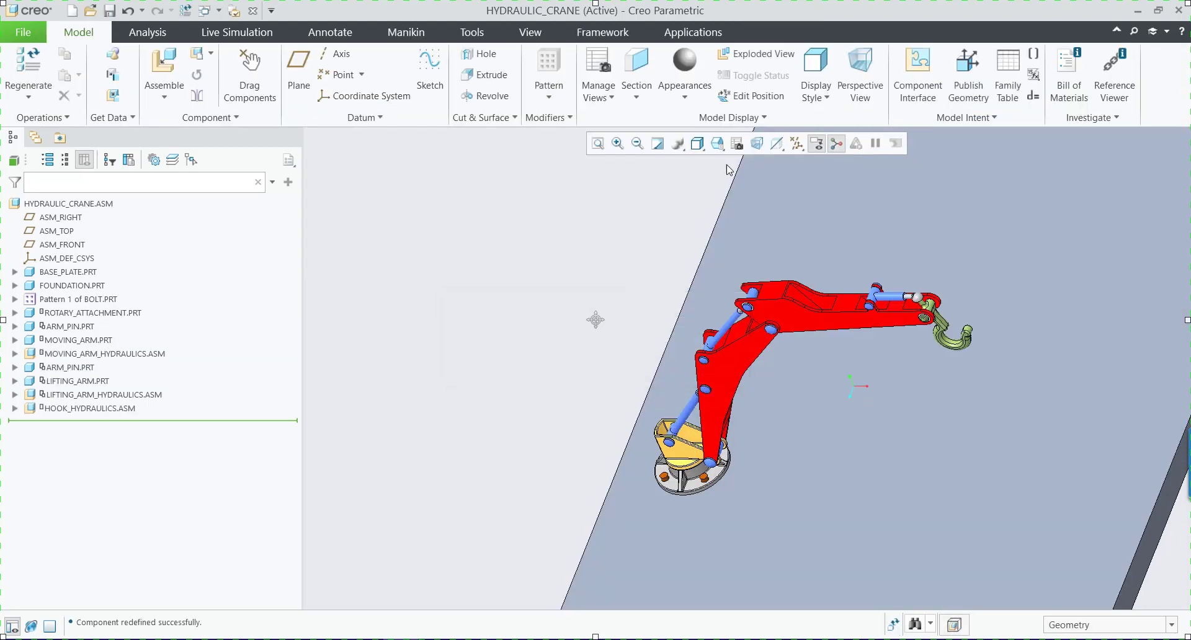
click(725, 150)
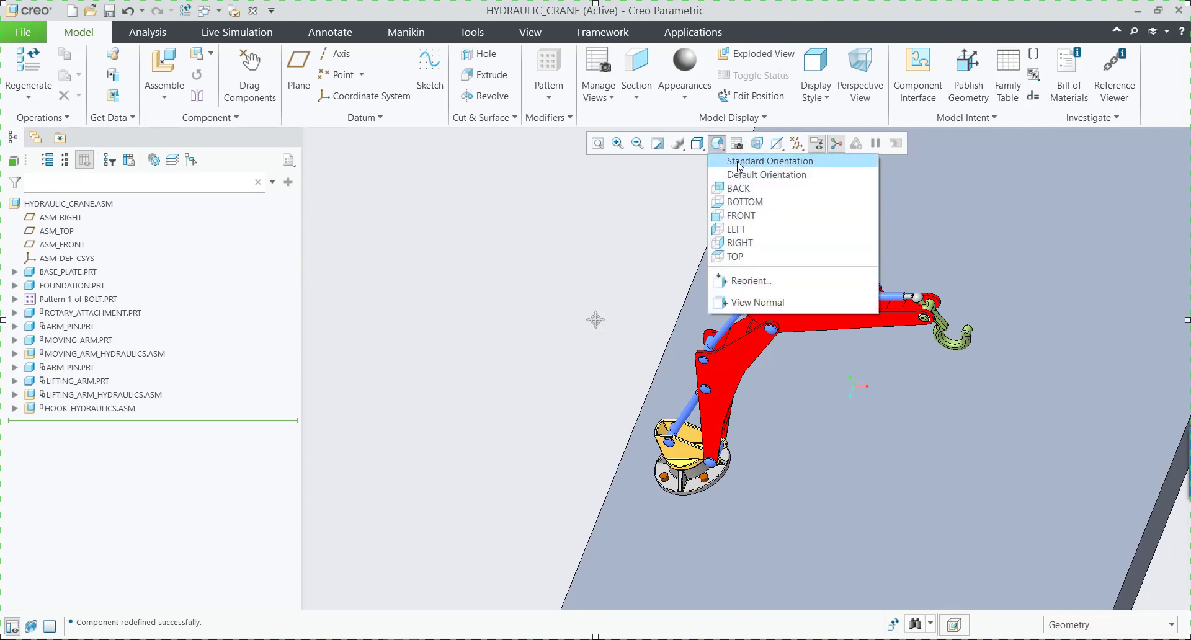
click(739, 155)
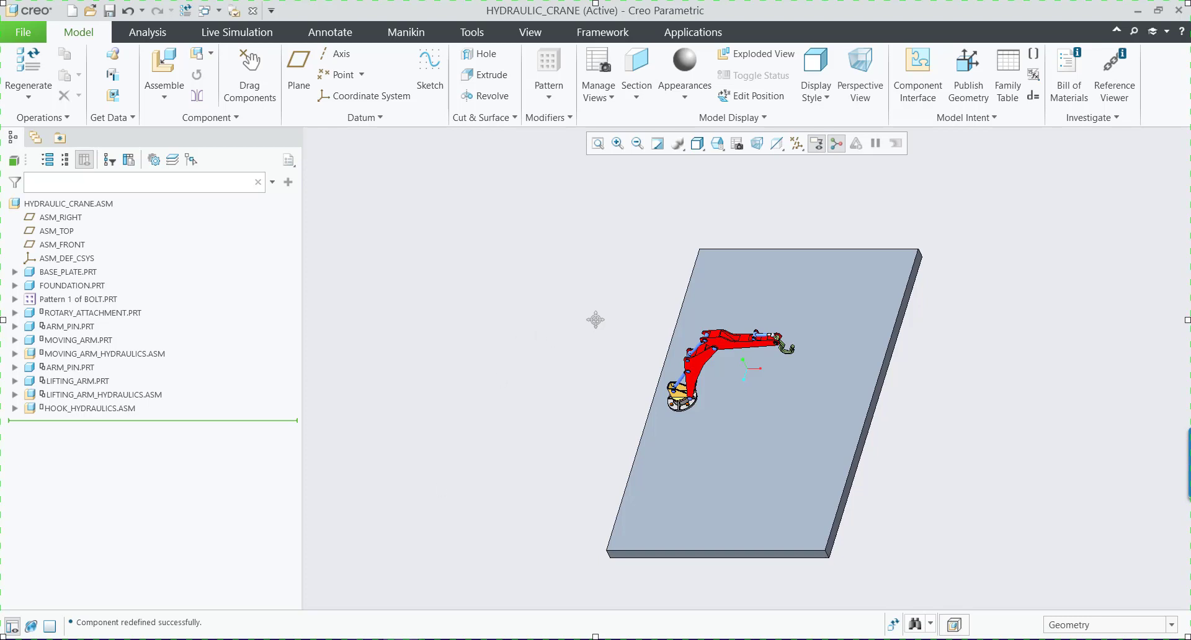
Review slide 3 in PowerPoint on the need for converting constraints to connections, and return to Creo to examine the crane's arms and hydraulics.
key(alt+Tab)
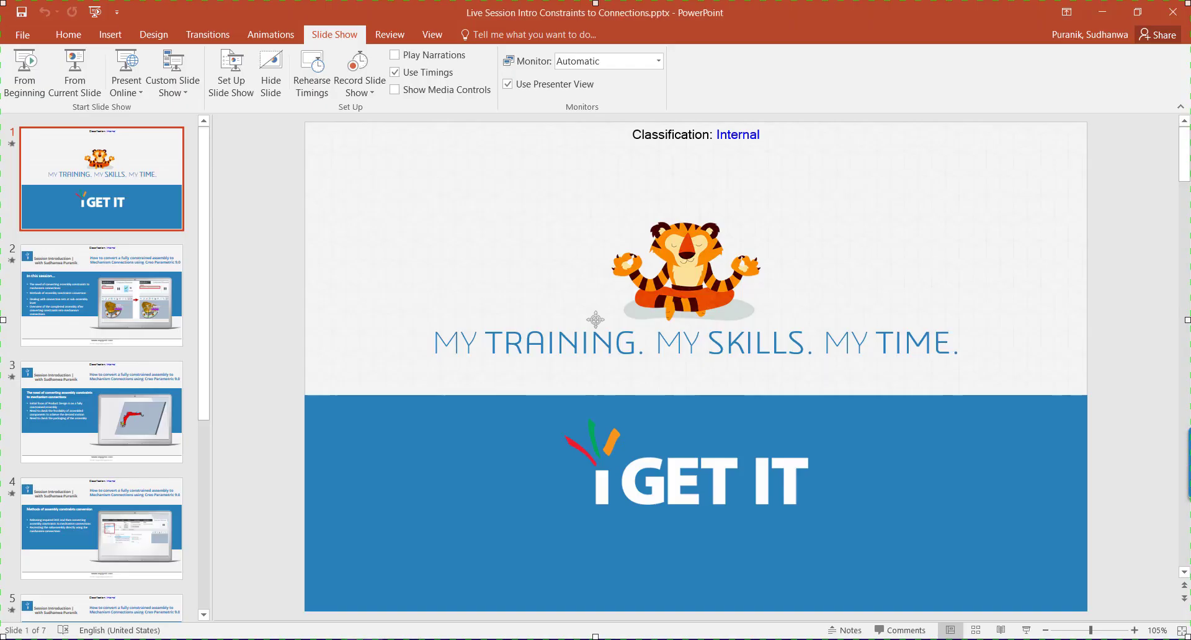
click(57, 297)
click(58, 412)
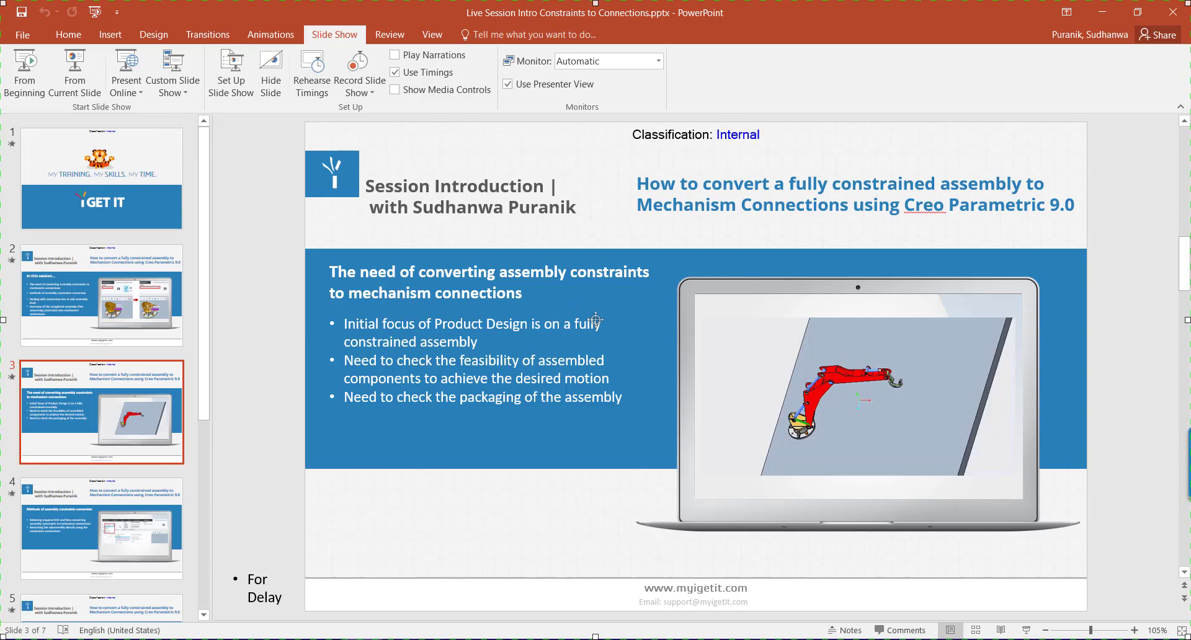
click(357, 611)
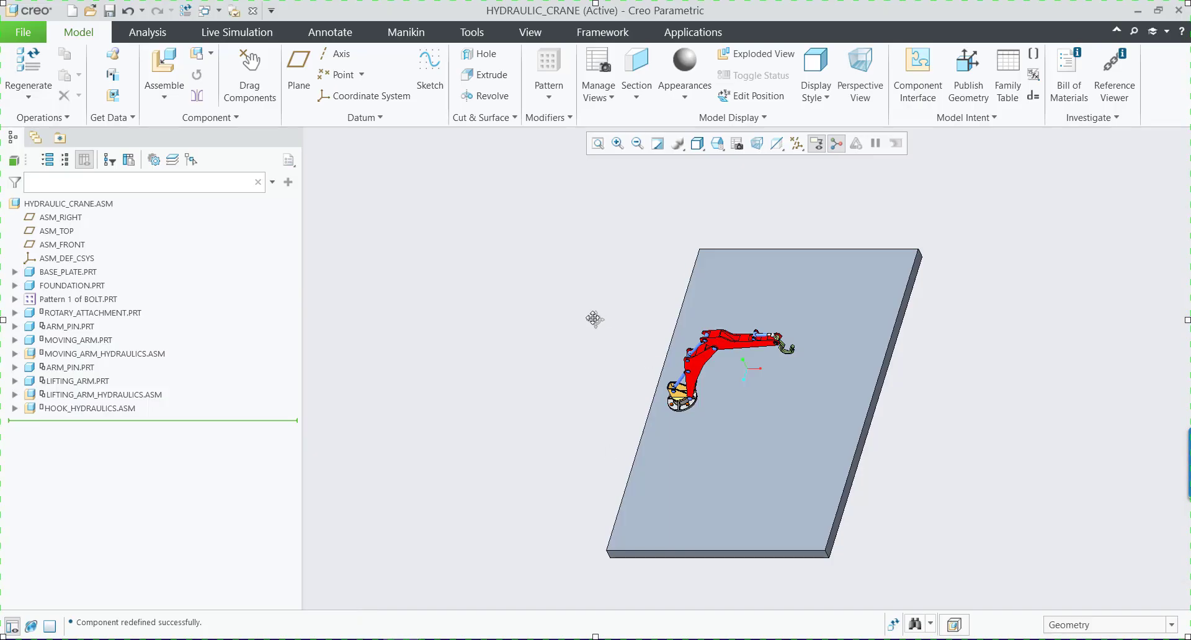
scroll(683, 390, down, 5)
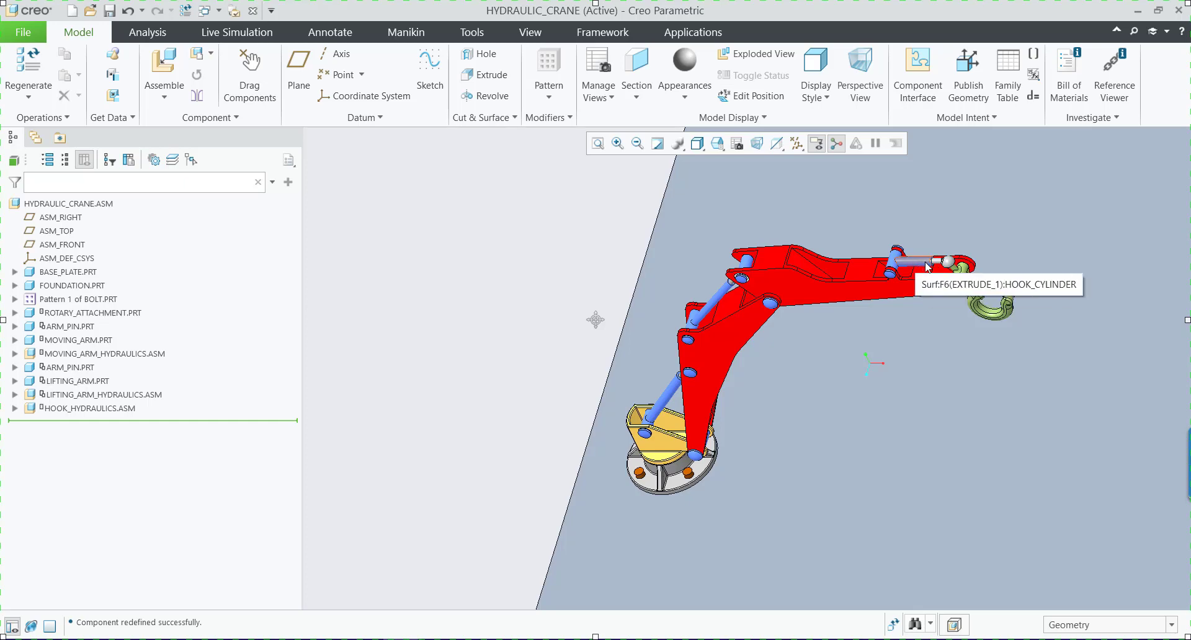
scroll(542, 351, up, 5)
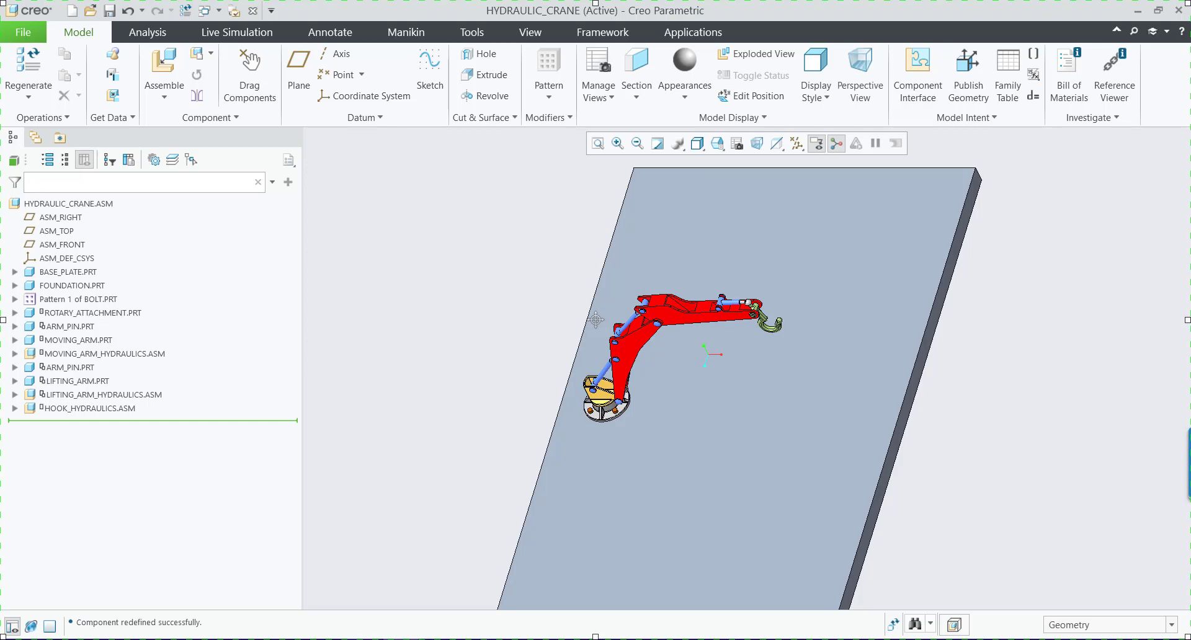
Switch to PowerPoint and read slides 4 and 5 on constraint conversion methods and connection sets at sub-assembly level.
key(alt+Tab)
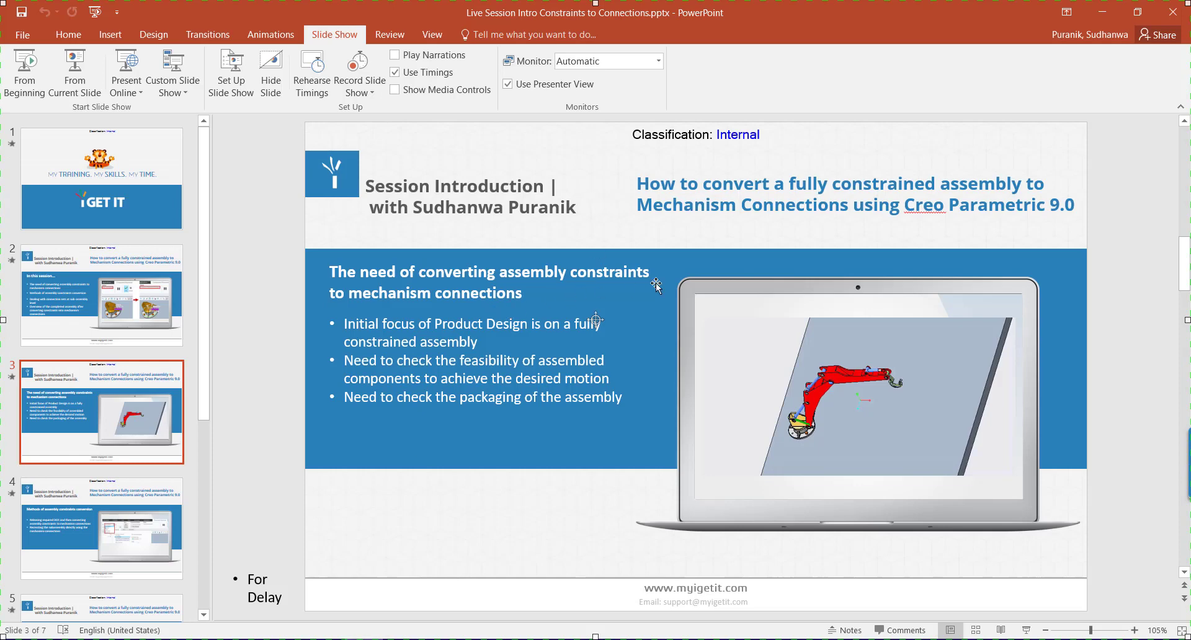
key(Page_Down)
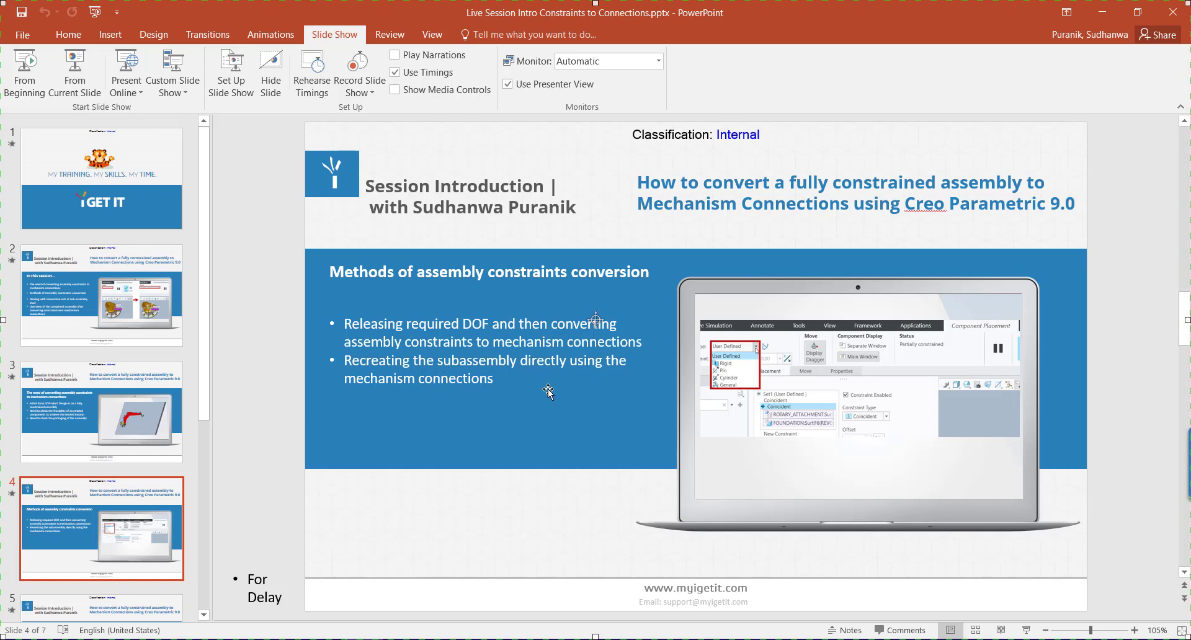
scroll(86, 434, down, 4)
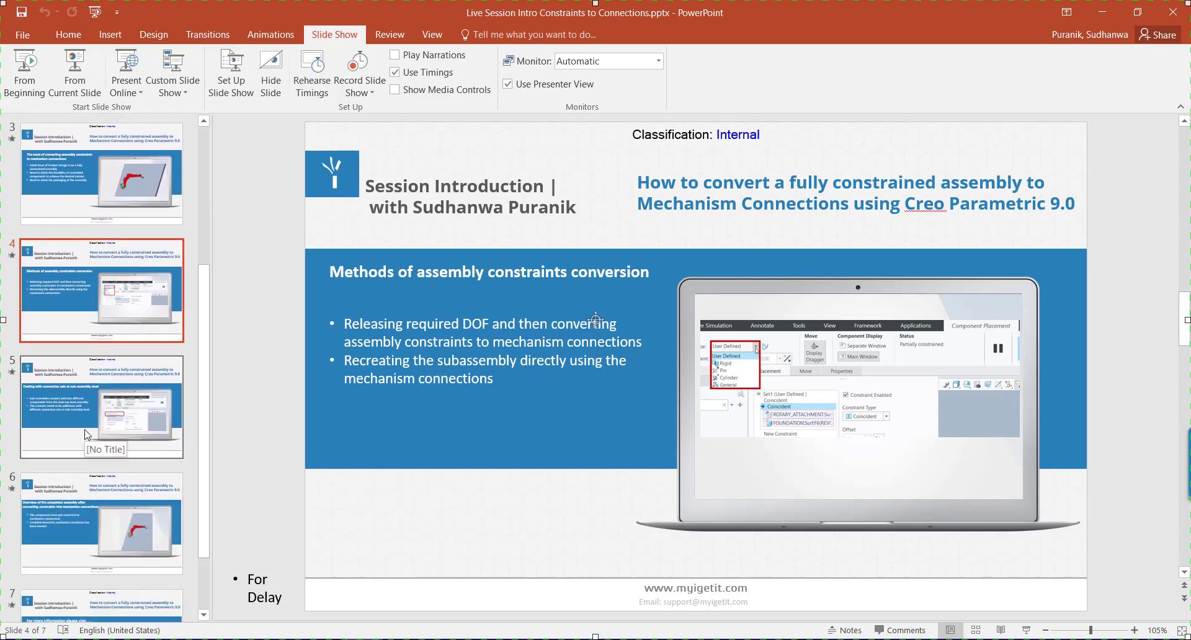
click(85, 434)
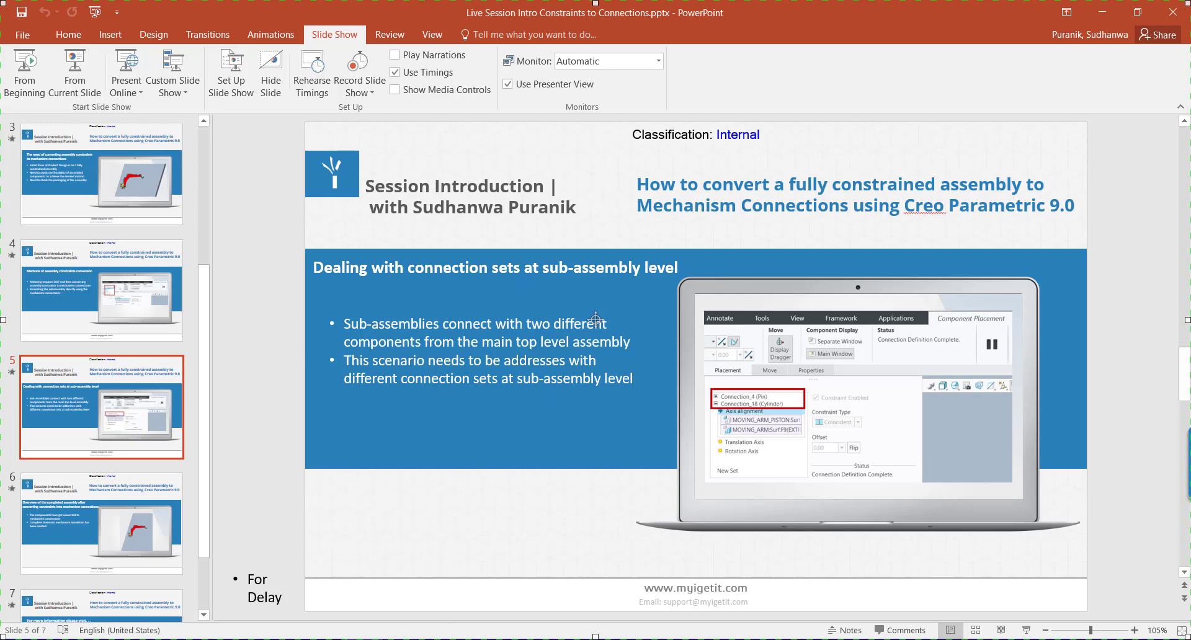
Return to Creo and review the Pin and Cylinder connection sets in the moving arm hydraulics' placement definition, then accept it.
click(324, 607)
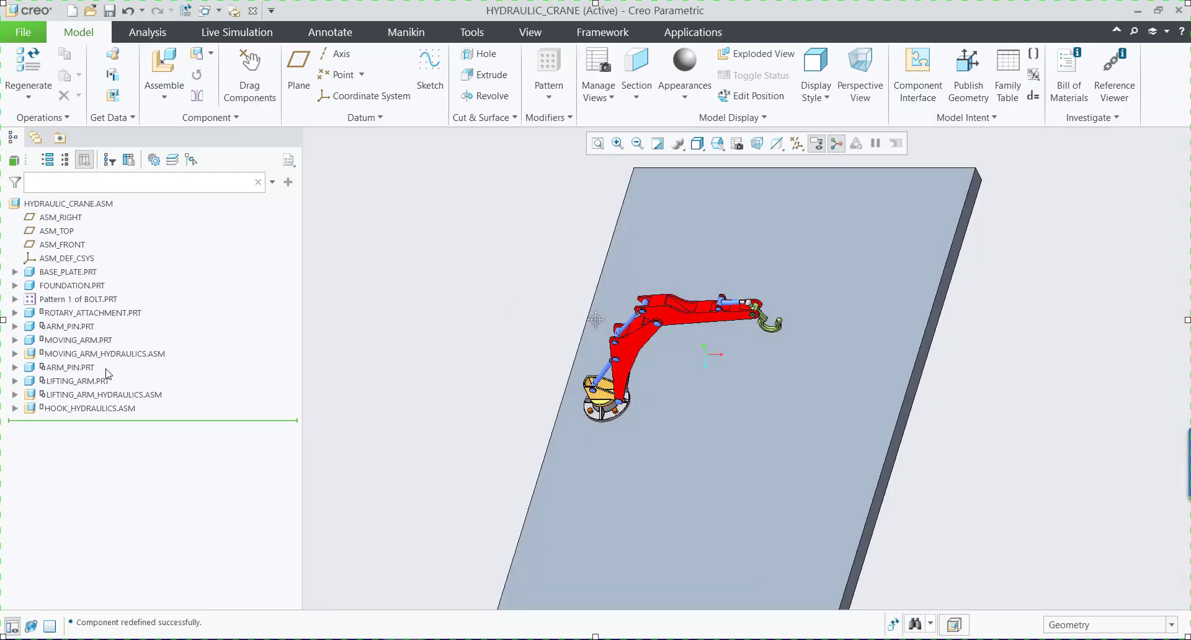
click(128, 356)
click(163, 278)
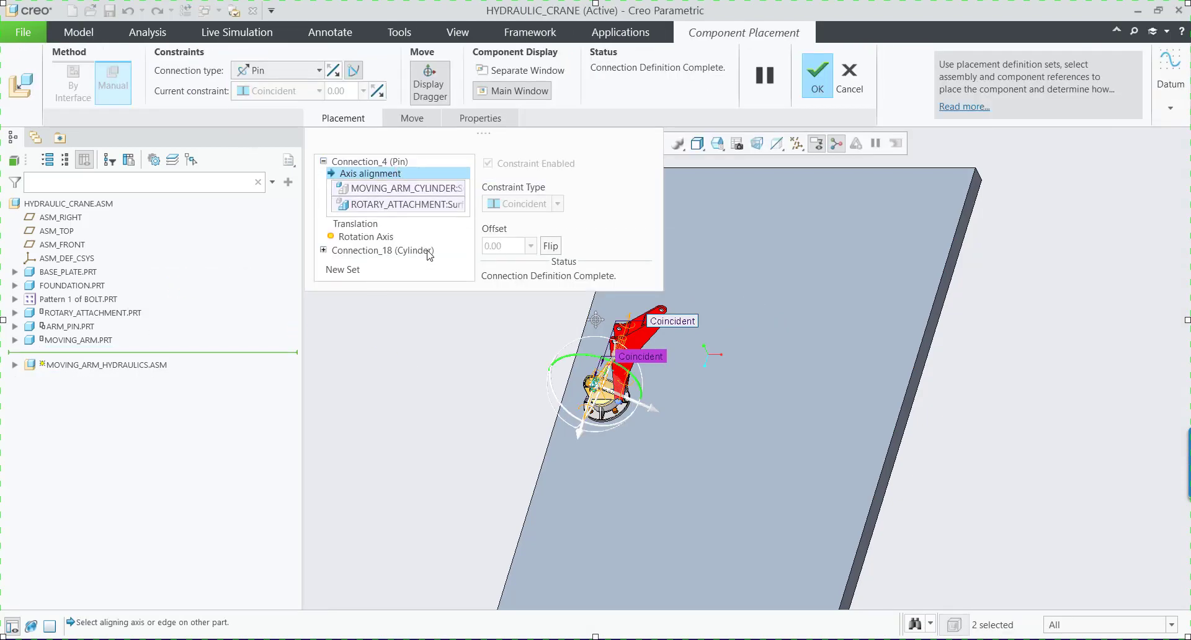
scroll(583, 392, up, 5)
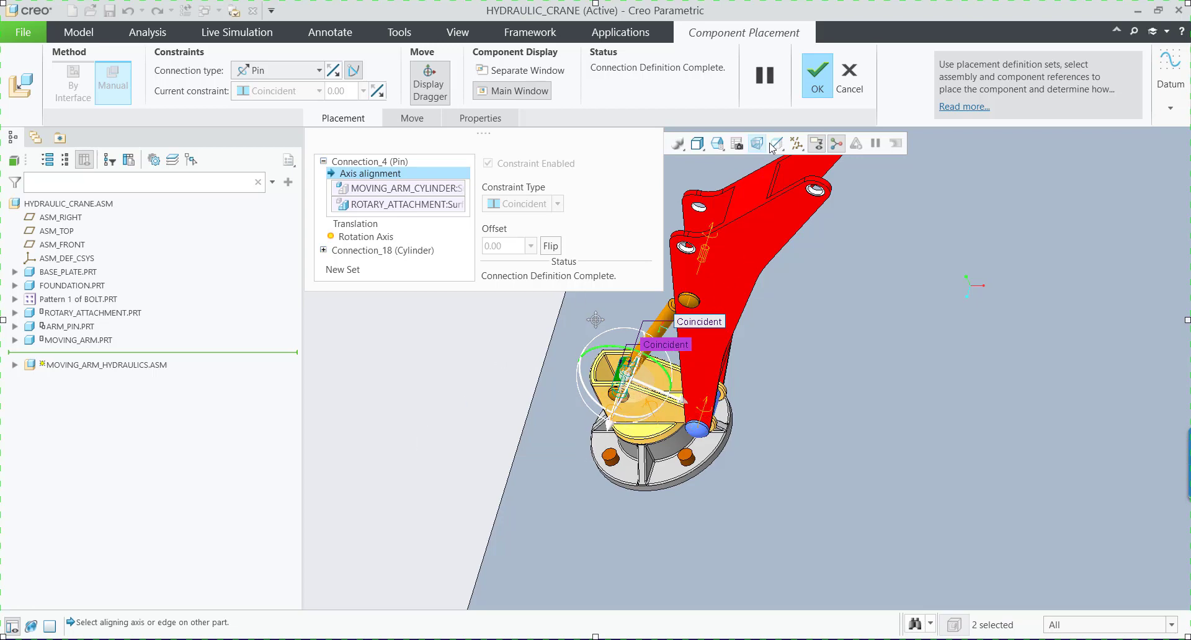
click(809, 80)
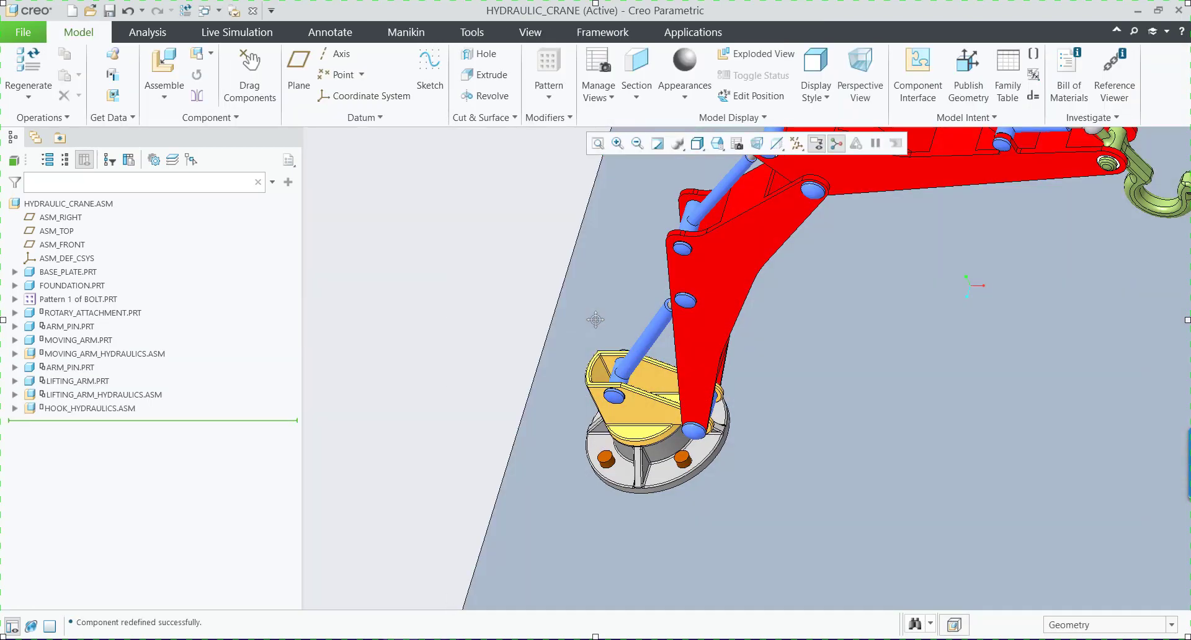
Examine the crane model and highlight the two arm pins, one at the moving arm's base and one at the lifting arm joint.
scroll(495, 327, down, 4)
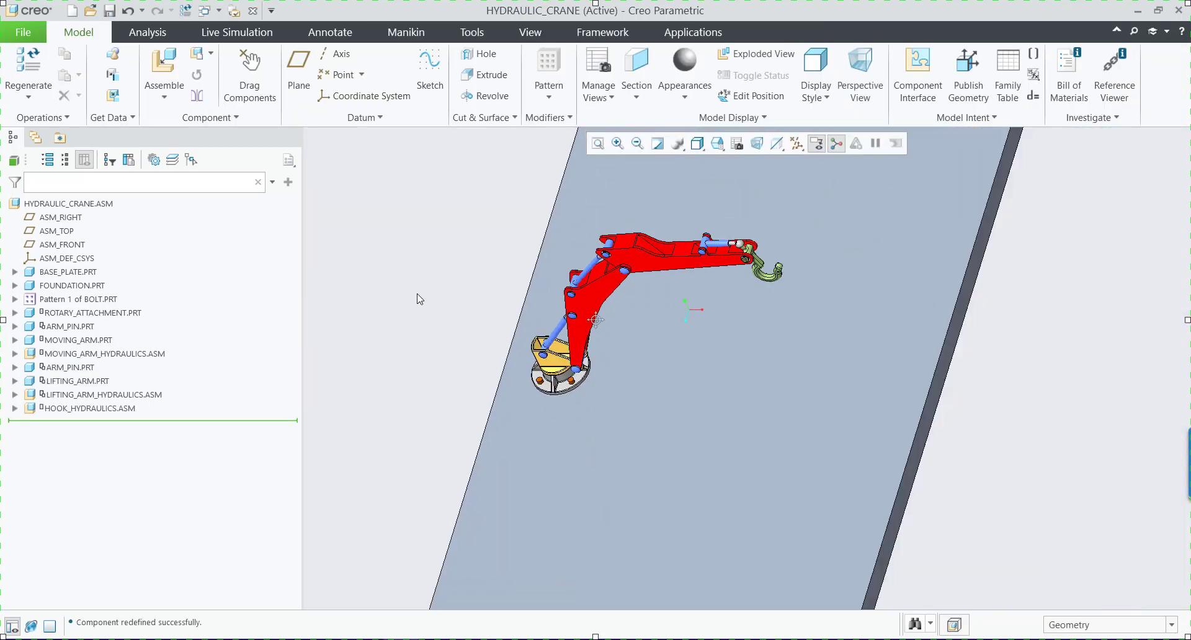
scroll(450, 228, up, 3)
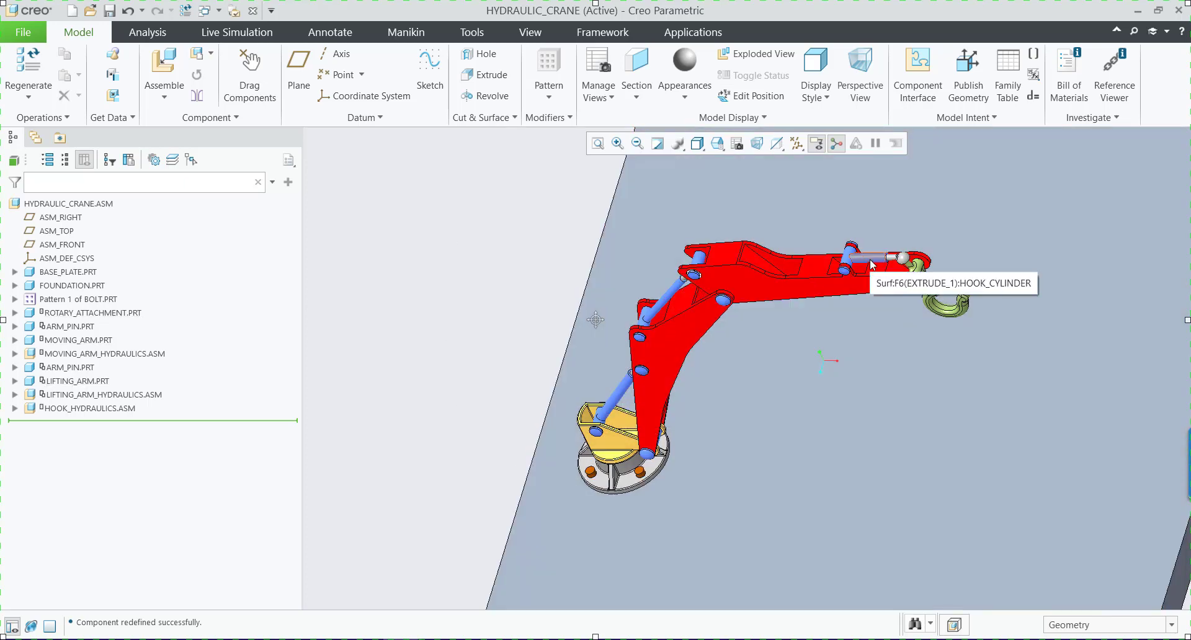
scroll(527, 250, up, 2)
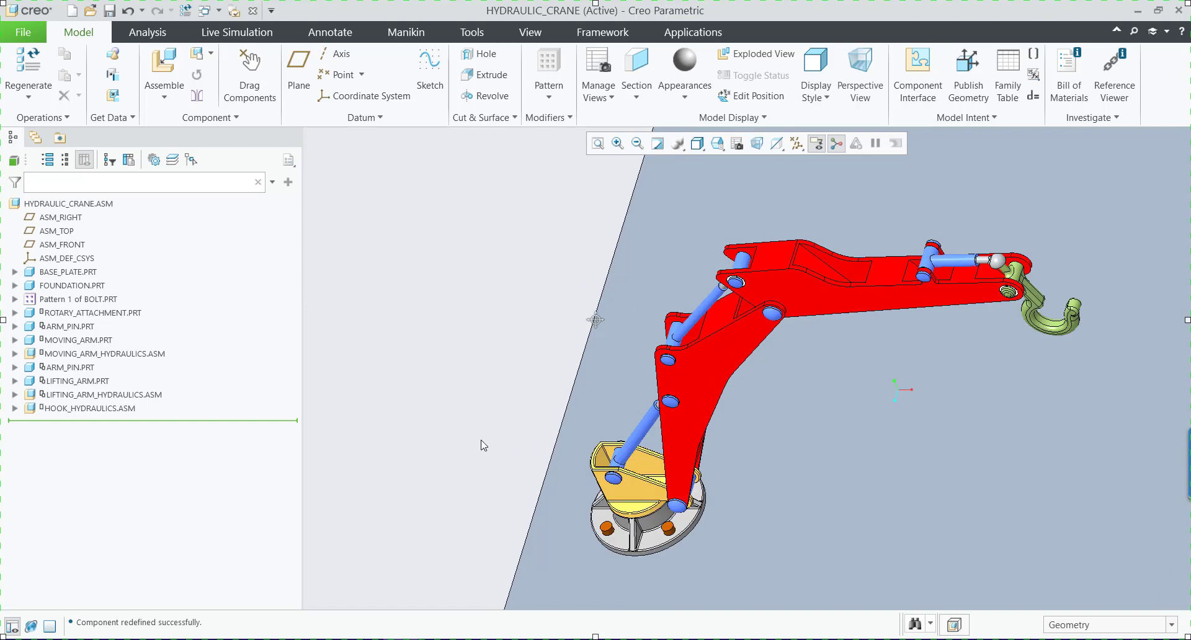
click(84, 325)
scroll(735, 507, up, 2)
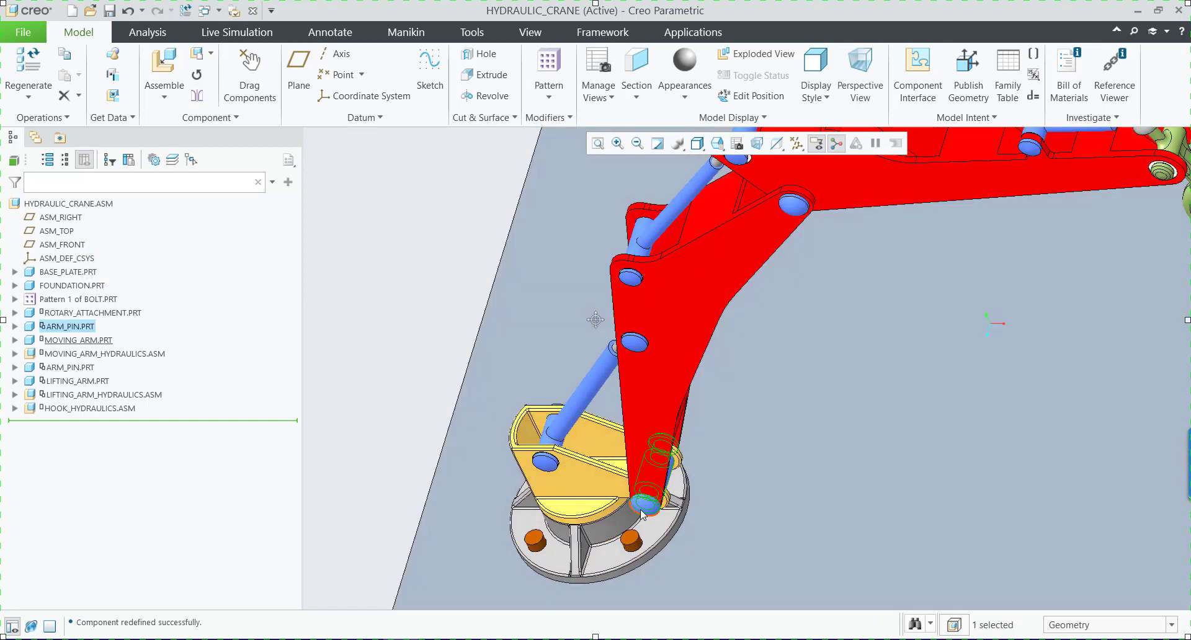
scroll(587, 509, down, 2)
scroll(703, 339, up, 3)
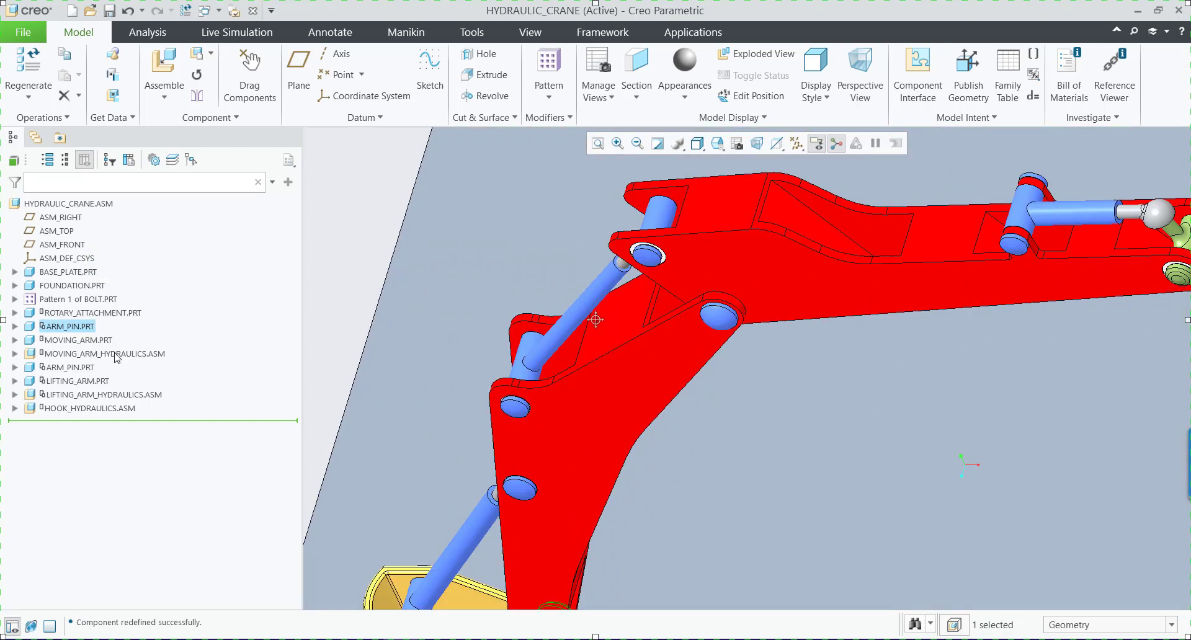
click(68, 367)
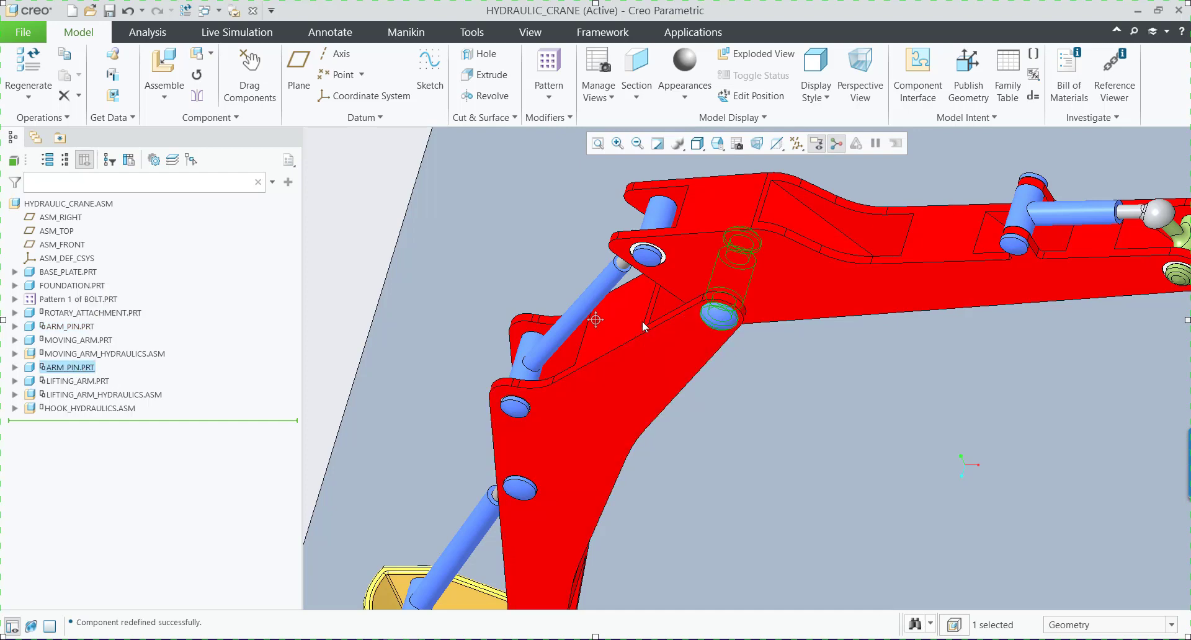
scroll(642, 321, down, 2)
scroll(673, 334, up, 1)
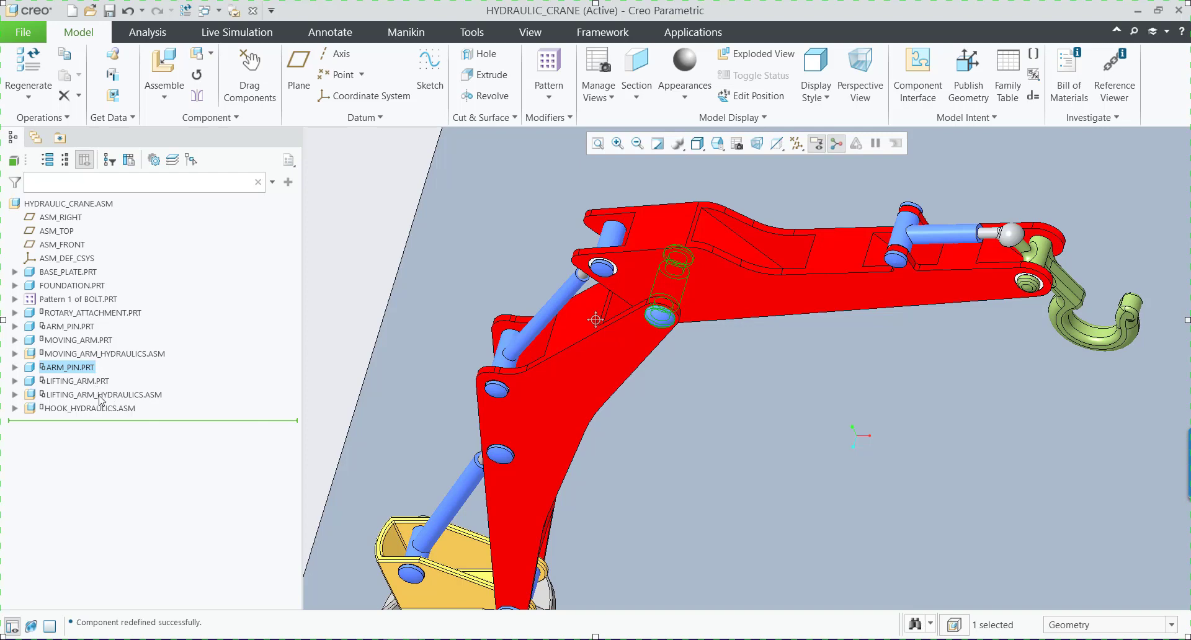
Highlight the lifting arm hydraulics and hook hydraulics sub-assemblies, and inspect the hook cylinder and hook piston inside the latter.
click(101, 400)
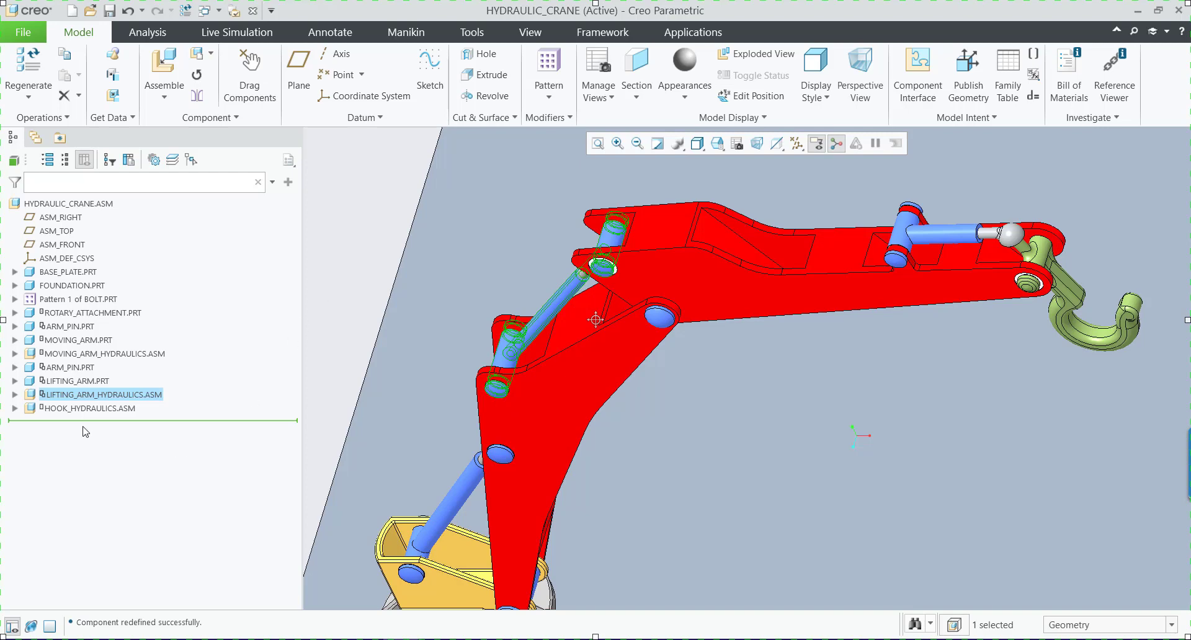
click(87, 410)
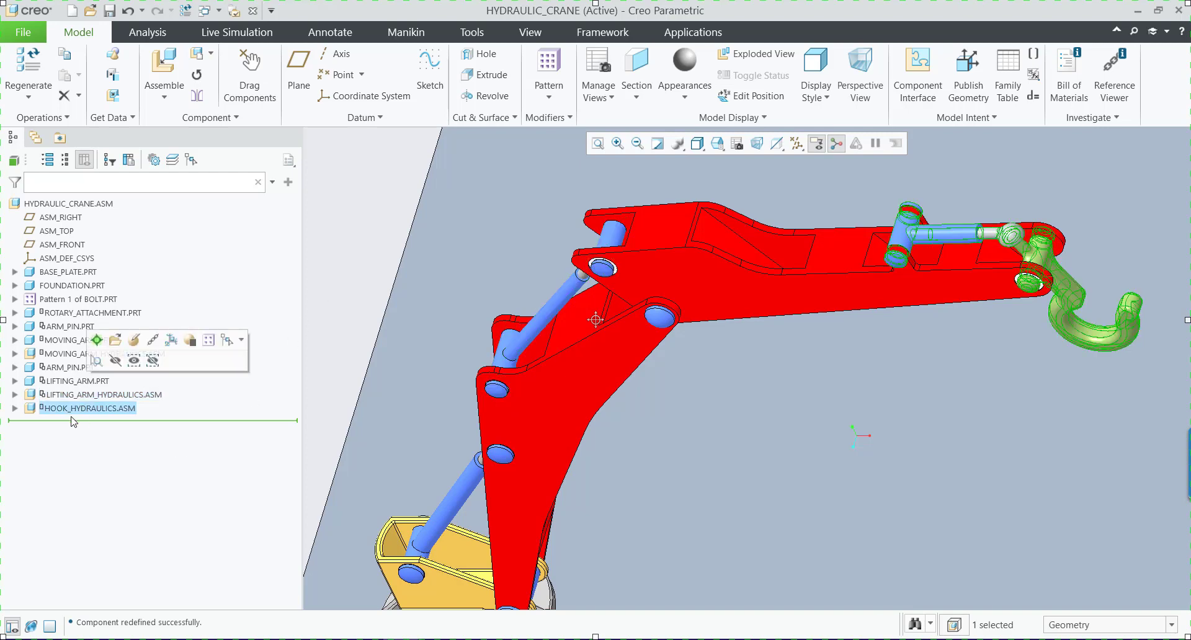
click(14, 408)
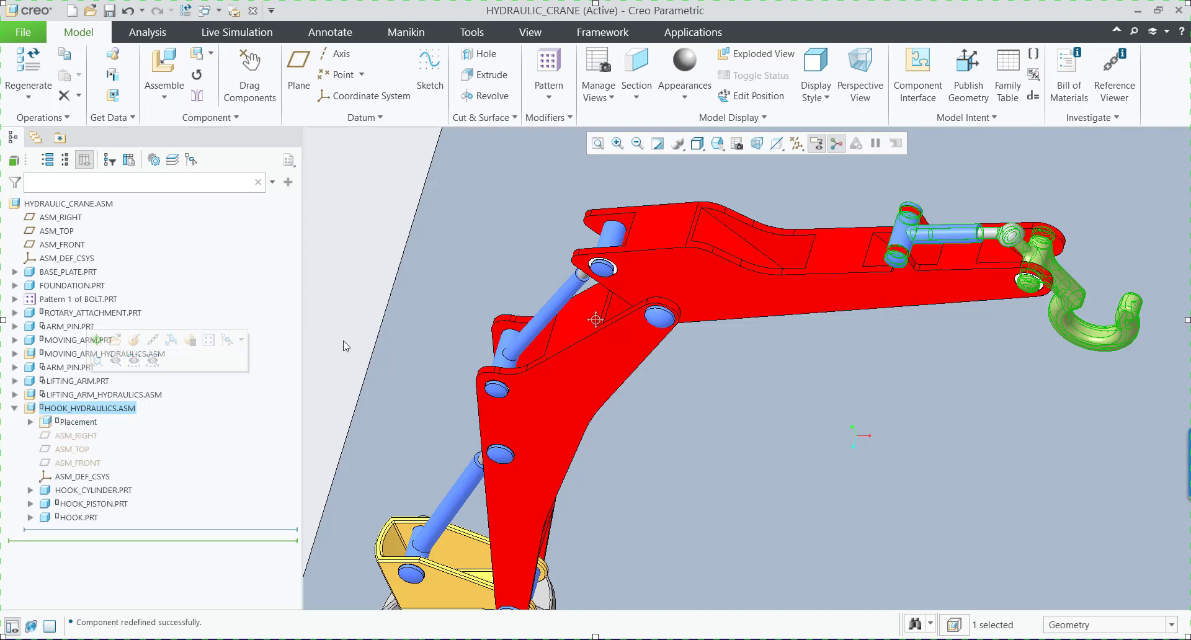
click(93, 491)
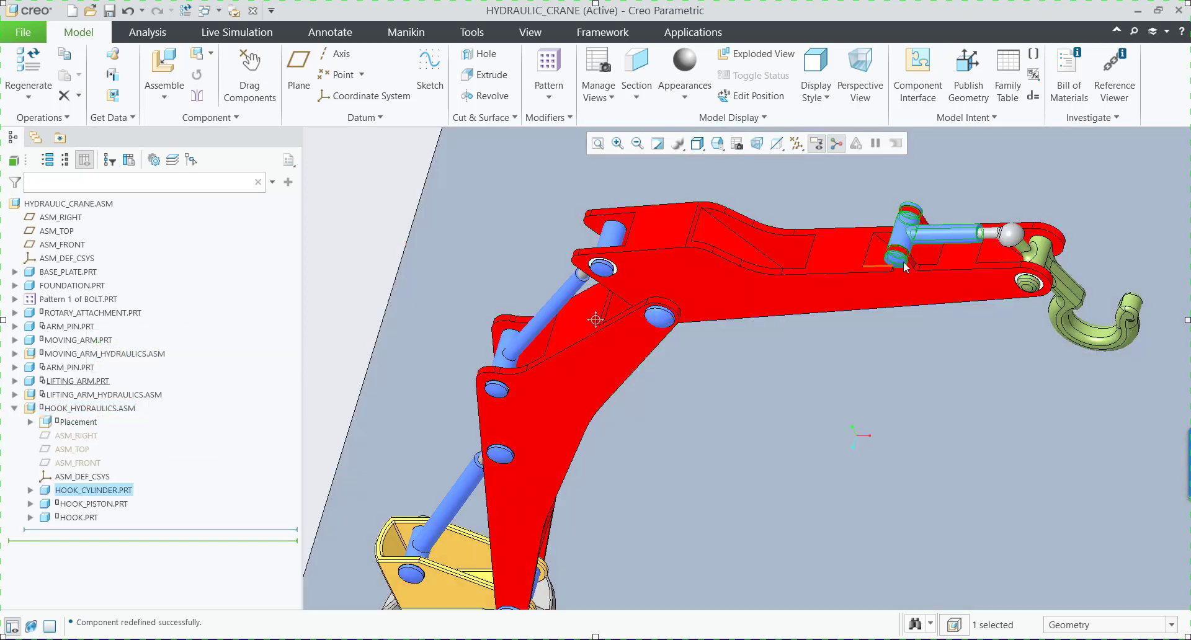
click(122, 504)
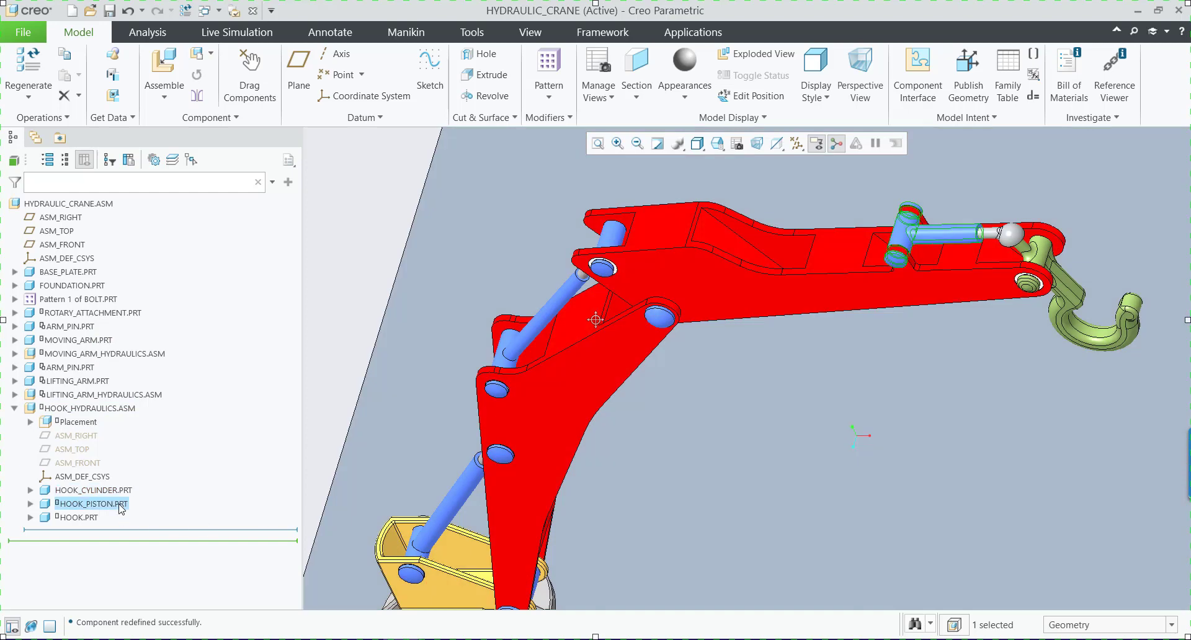
scroll(639, 438, down, 6)
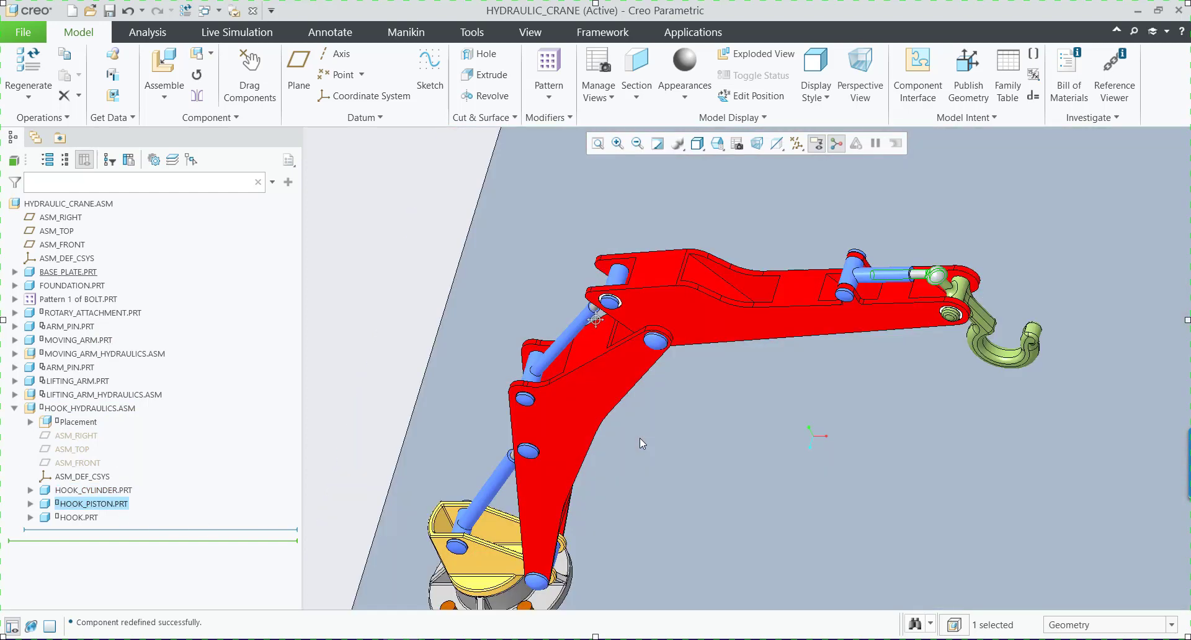
scroll(482, 422, up, 2)
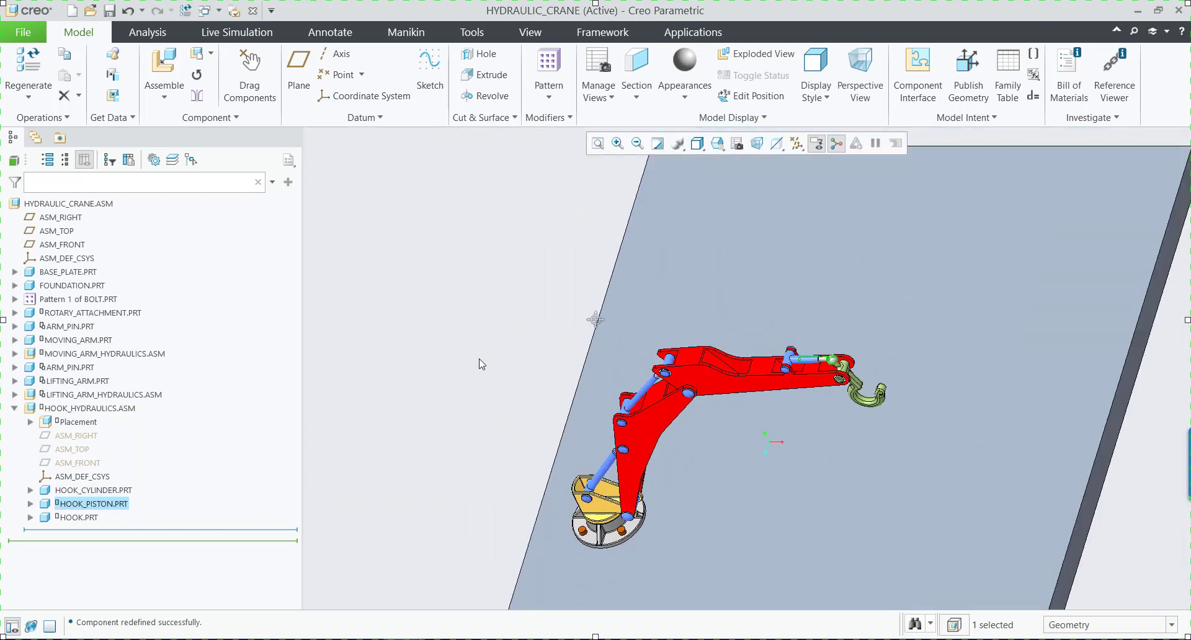
click(446, 346)
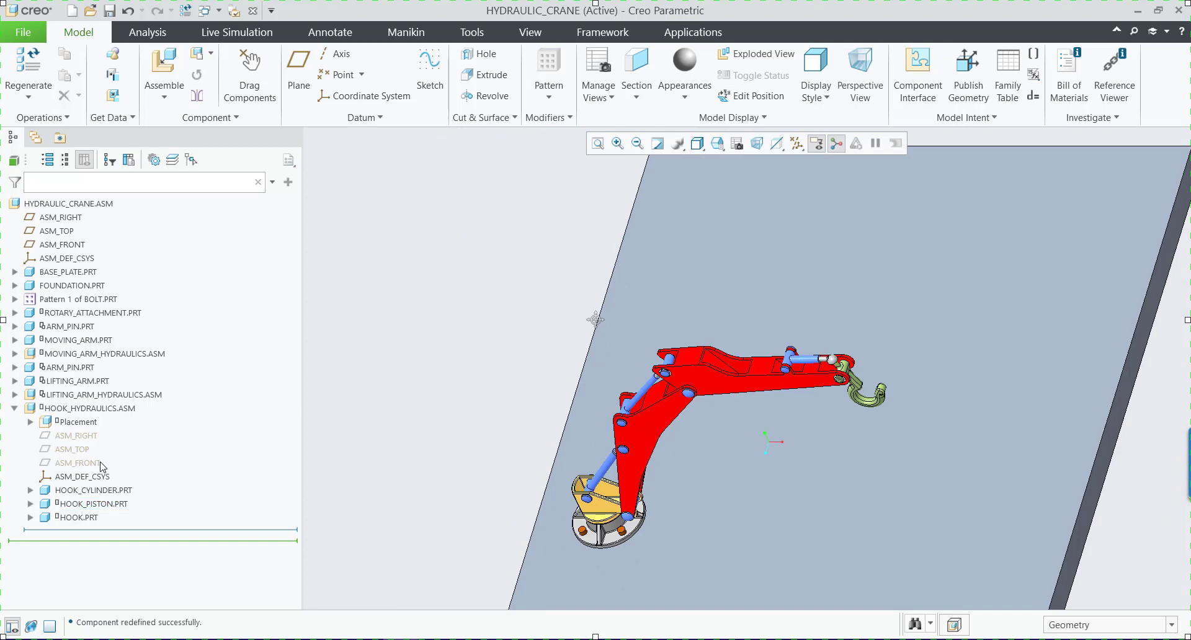
Open the HOOK_HYDRAULICS.ASM sub-assembly on its own and review the hook piston's Slider connection.
click(104, 410)
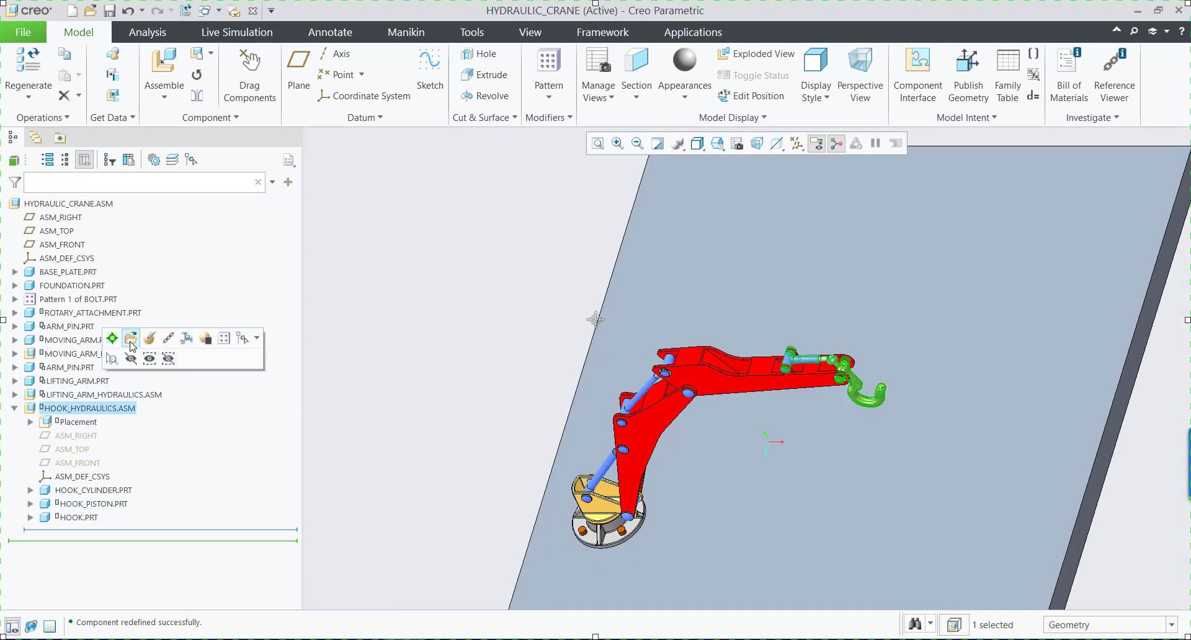
click(258, 338)
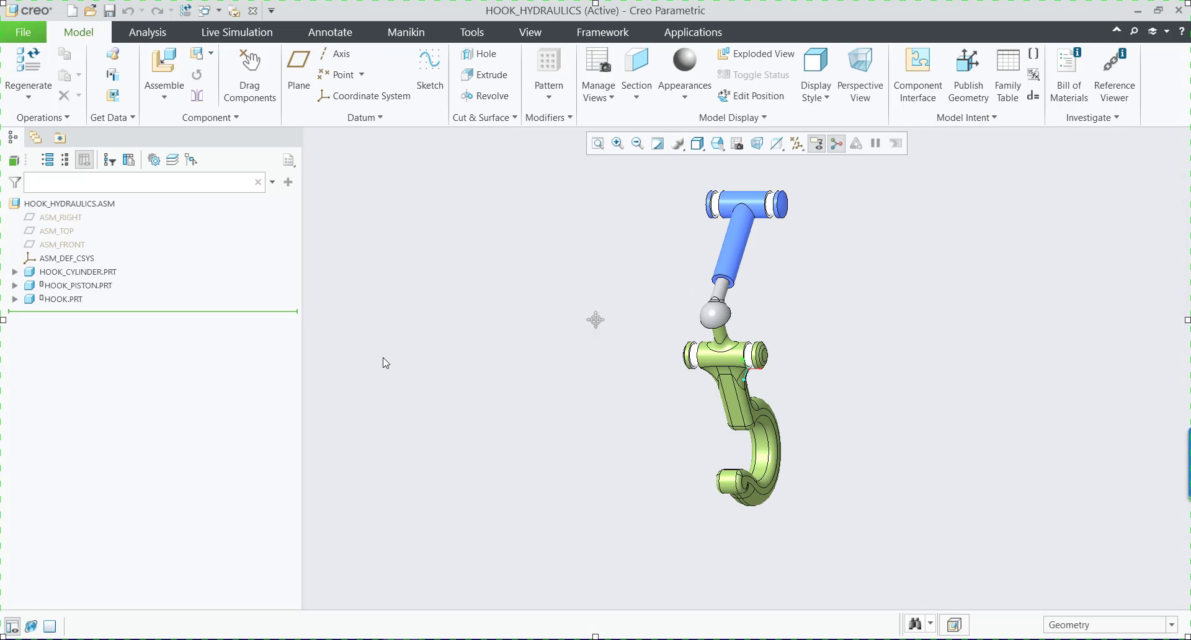
click(62, 286)
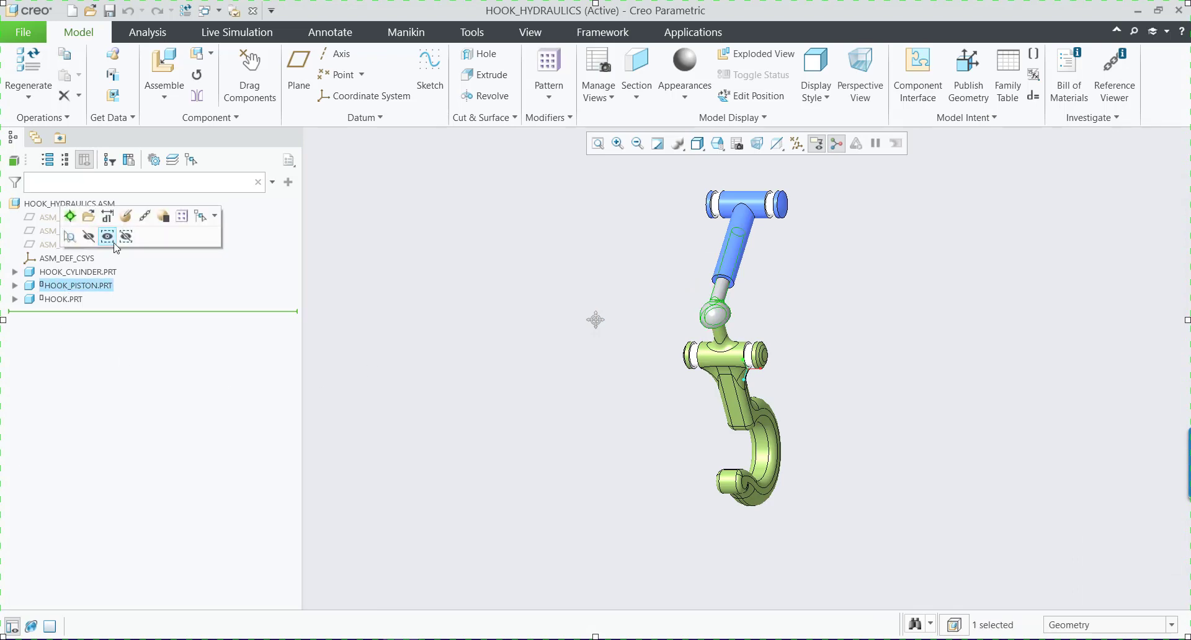
click(127, 216)
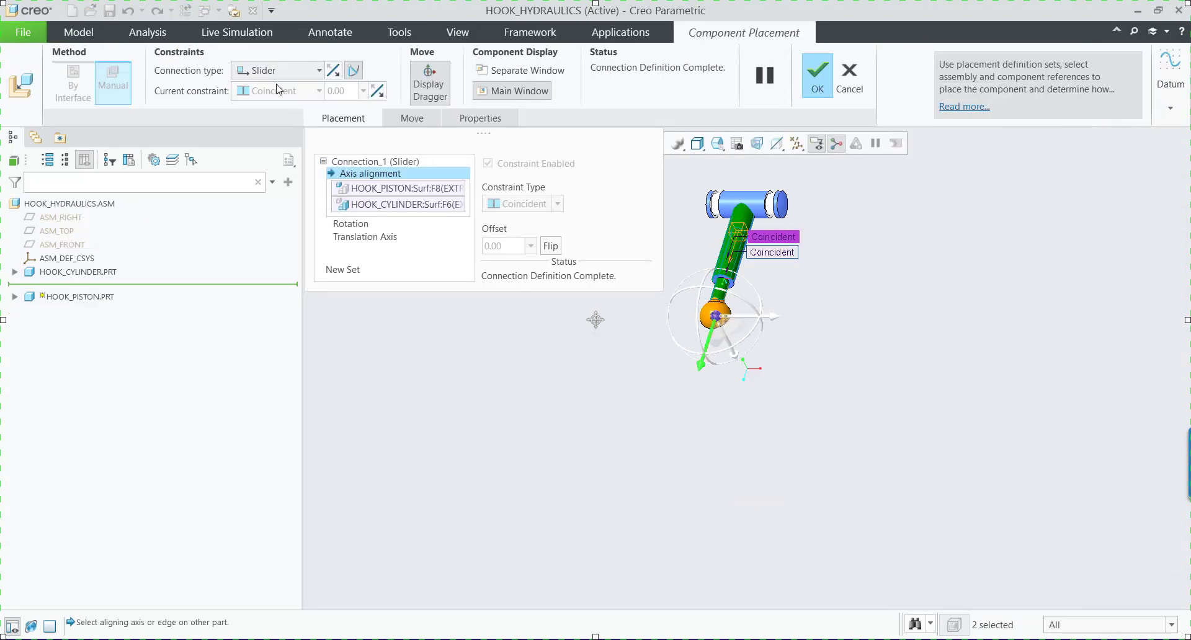
click(821, 80)
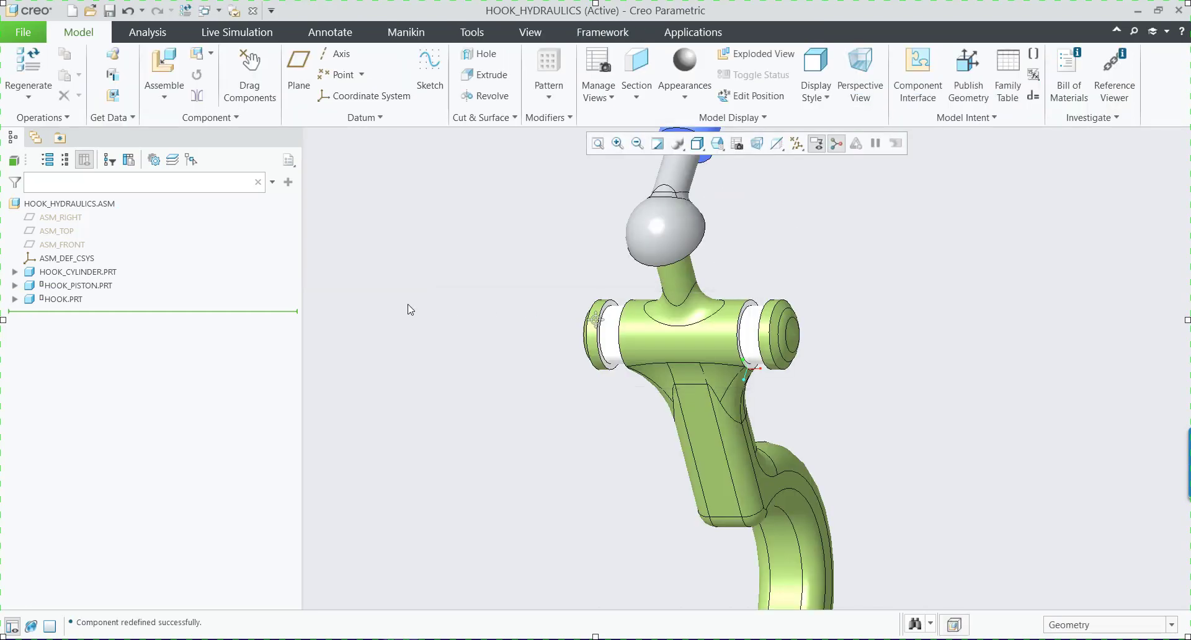
Edit the placement definition of HOOK.PRT and delete its Centered constraint to the hook piston.
click(62, 299)
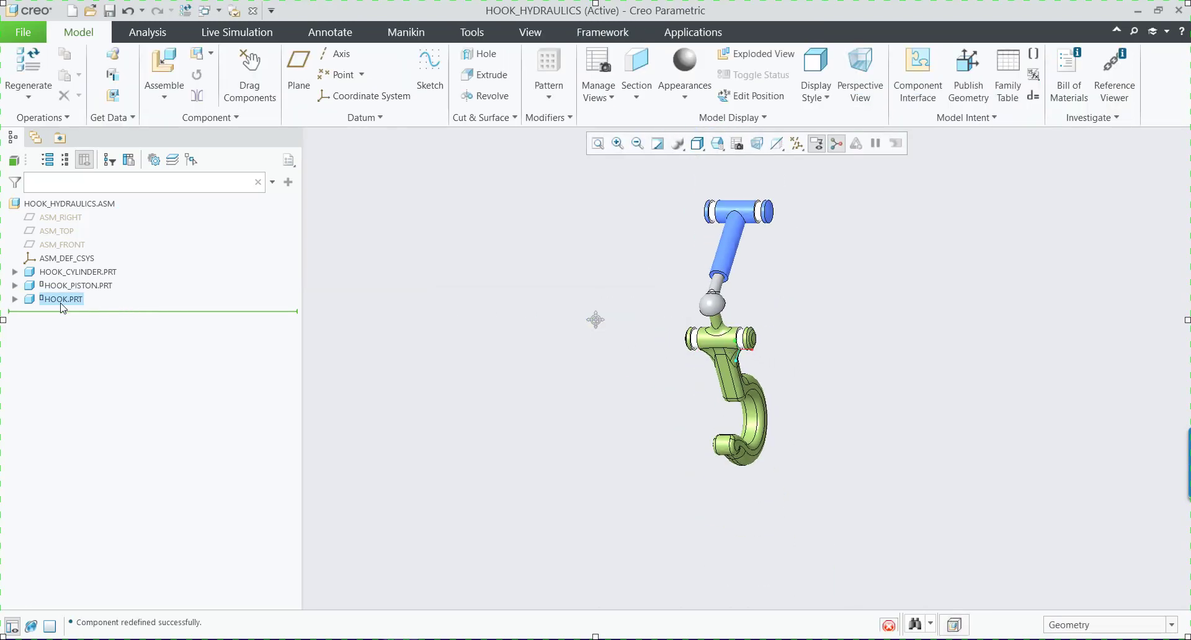
click(115, 230)
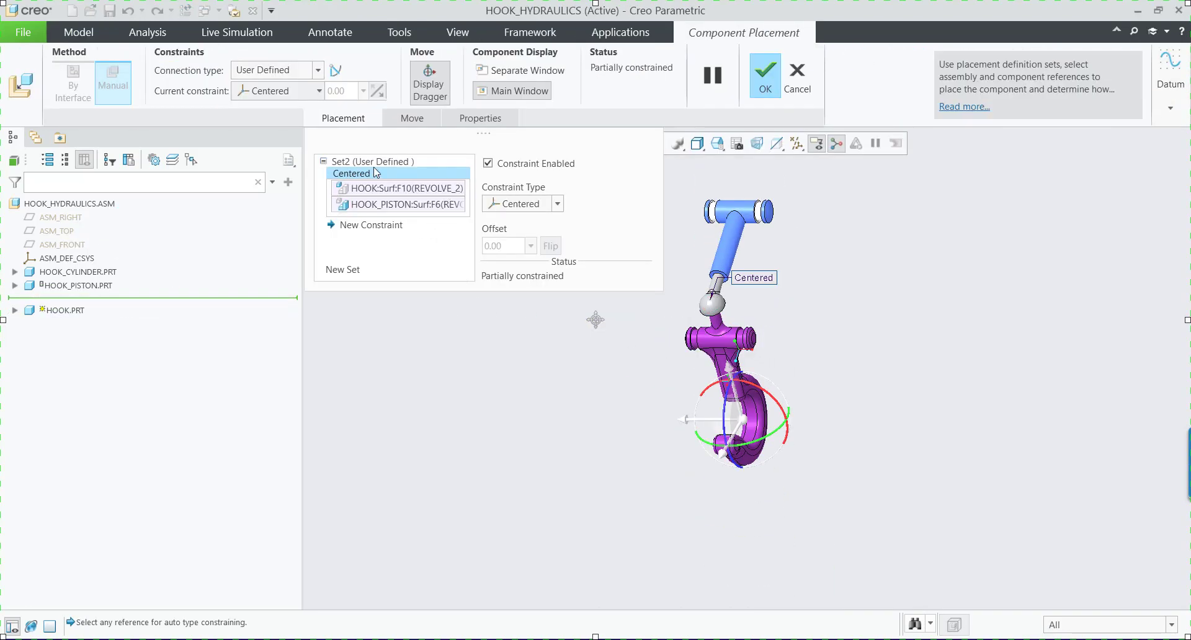
right_click(370, 172)
click(403, 177)
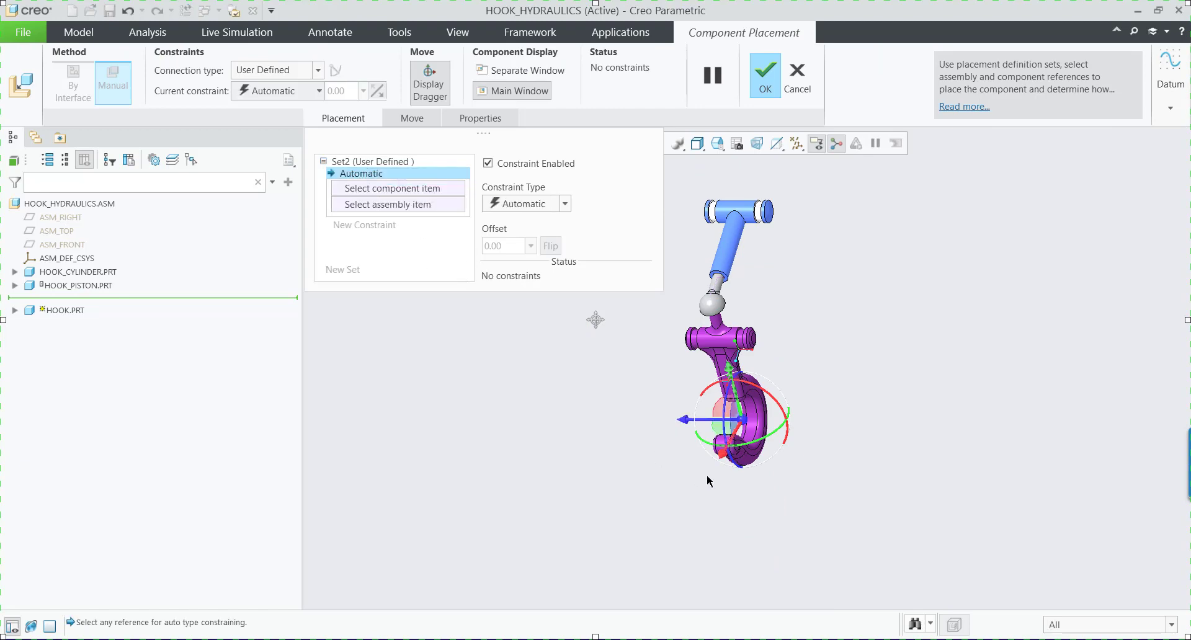
Move the unconstrained hook away from the piston and inspect the hook's ball end and the piston's socket.
drag(744, 416, 764, 450)
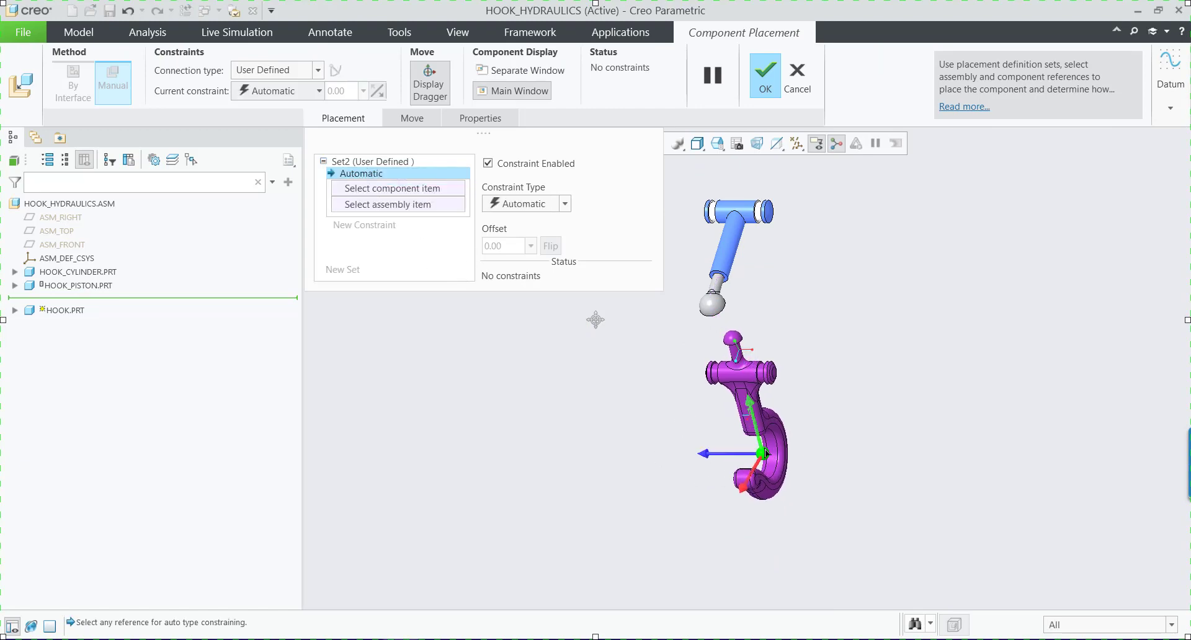
scroll(729, 306, down, 2)
scroll(728, 304, down, 2)
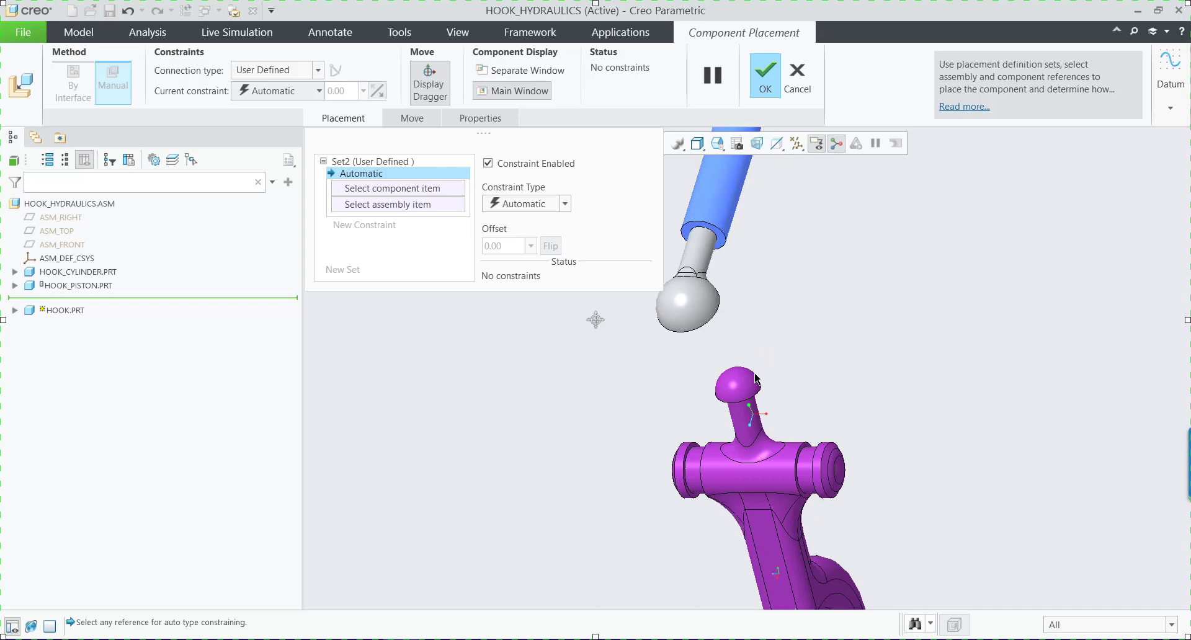
middle_drag(738, 383, 673, 307)
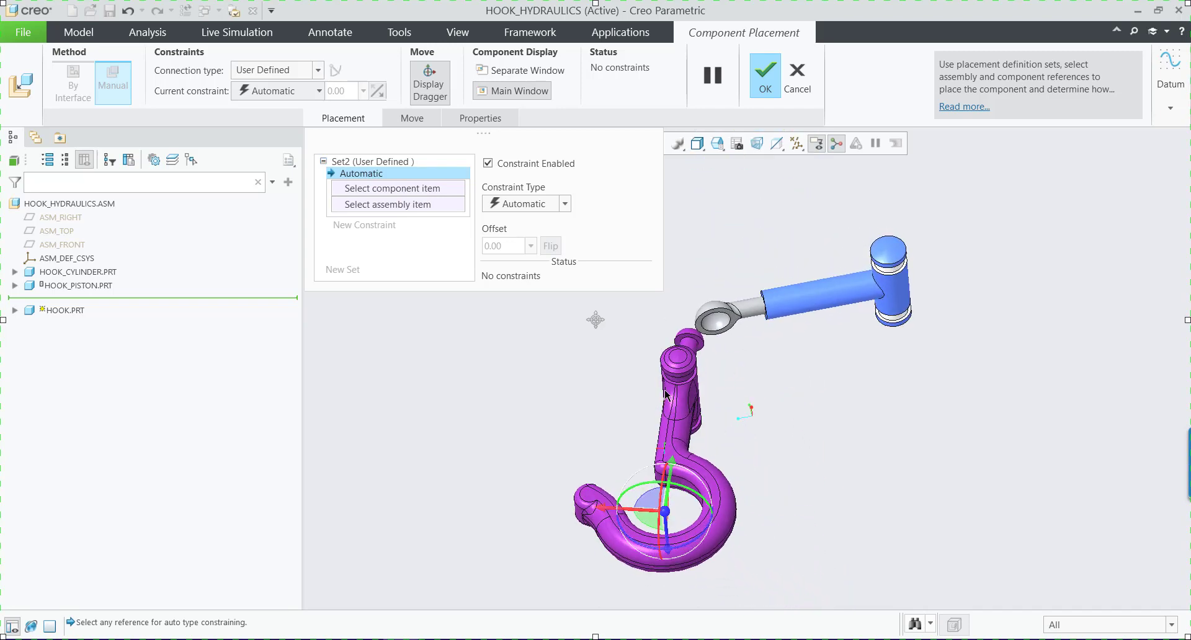
scroll(671, 303, down, 3)
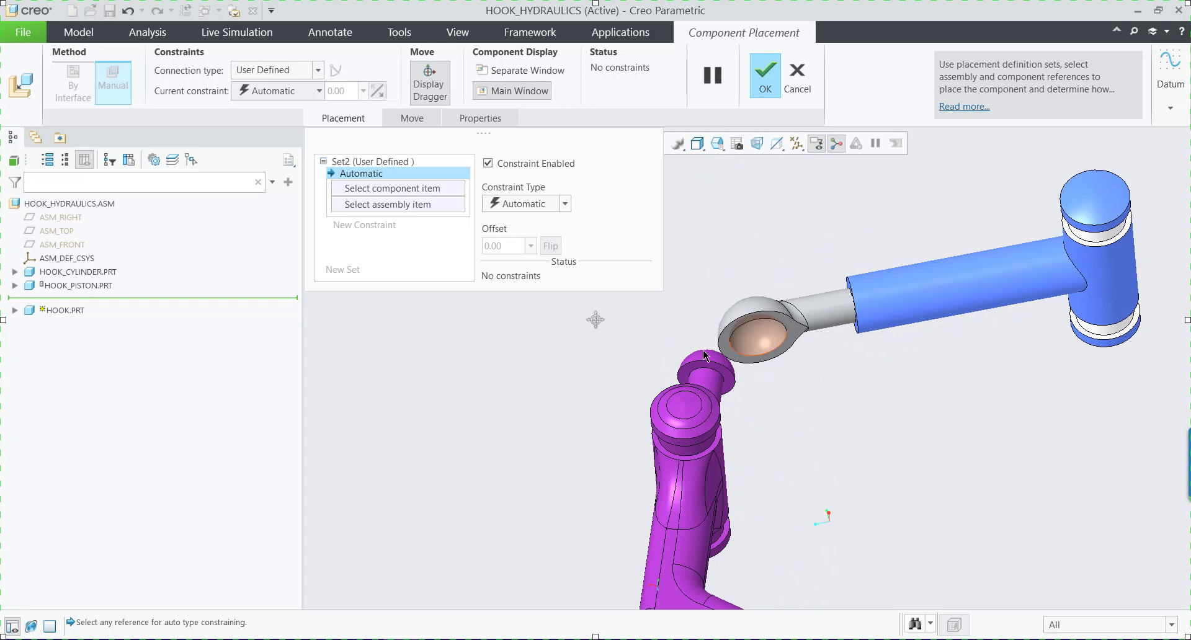
middle_drag(705, 355, 686, 398)
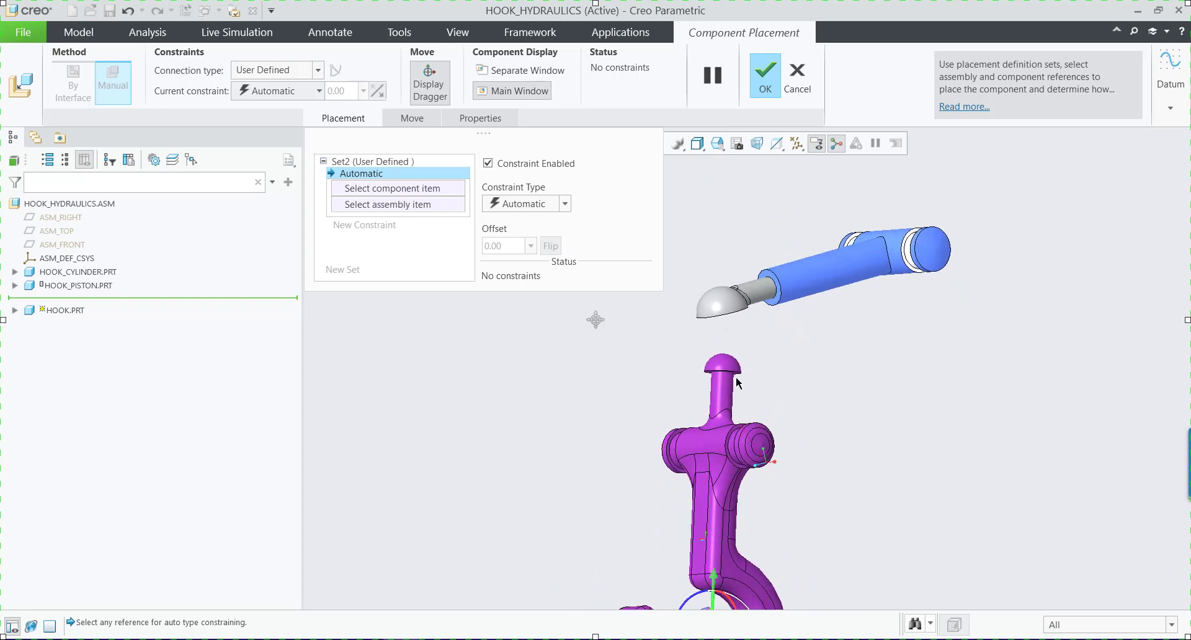
Set the hook's connection type to Ball and turn on the display of datum points.
click(268, 76)
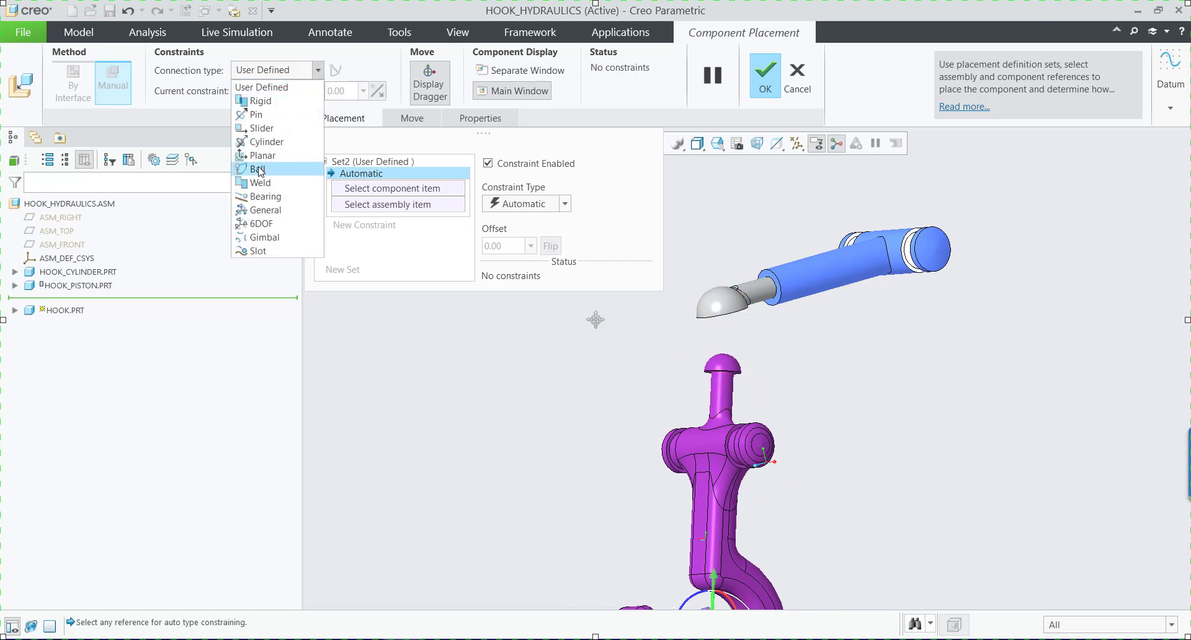
click(259, 172)
click(414, 190)
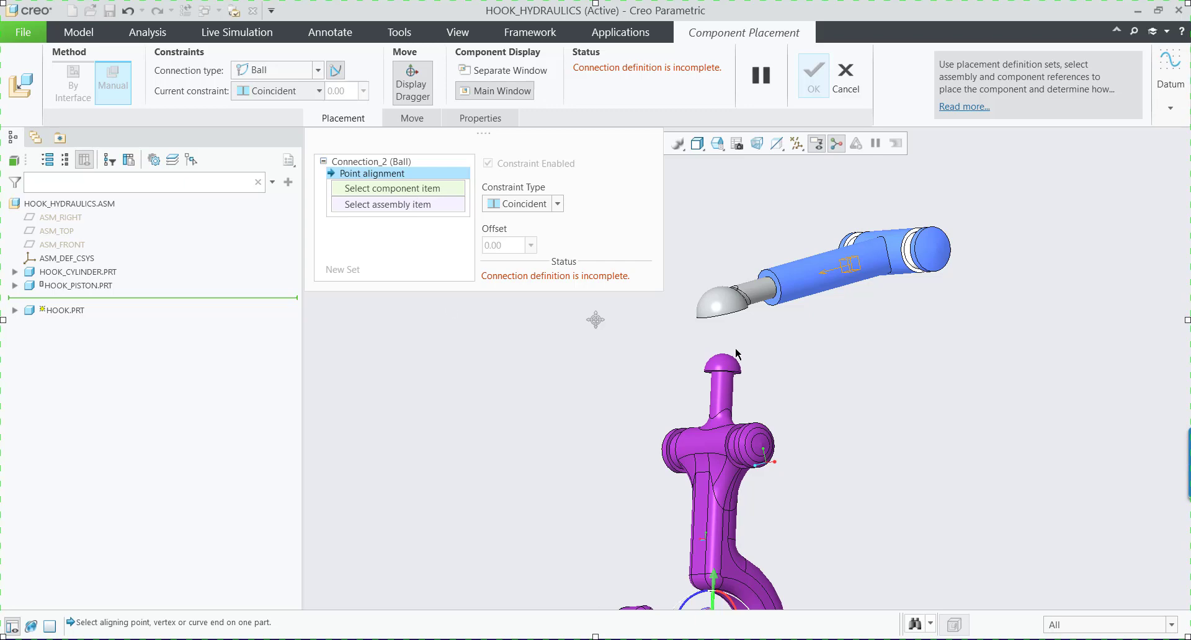
scroll(736, 354, up, 2)
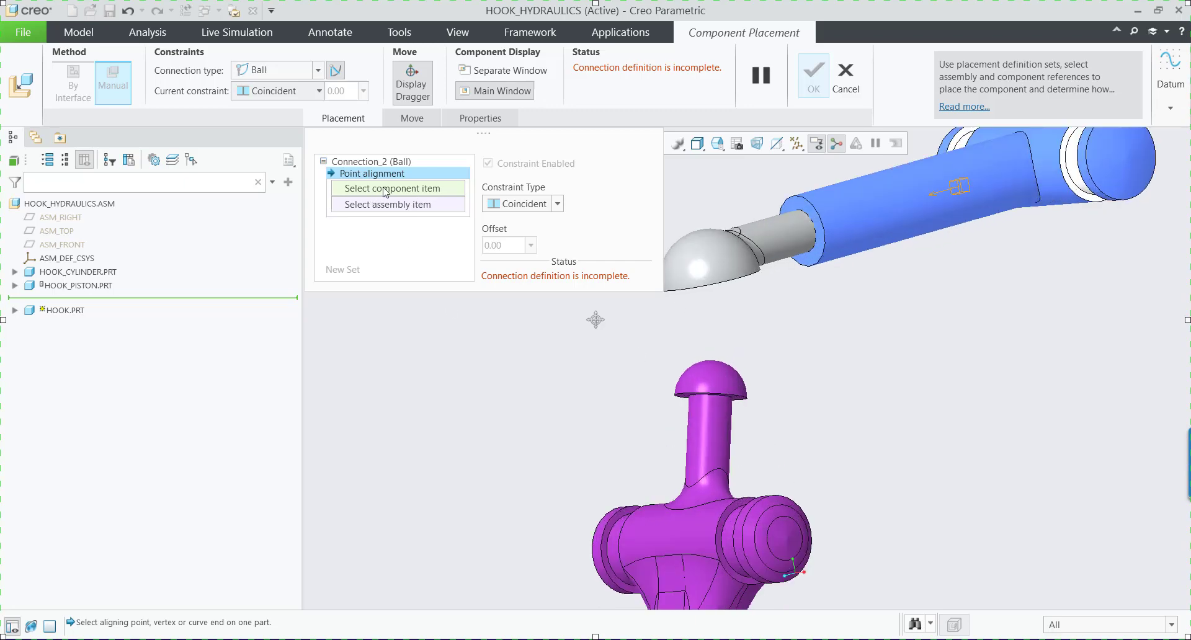
click(797, 143)
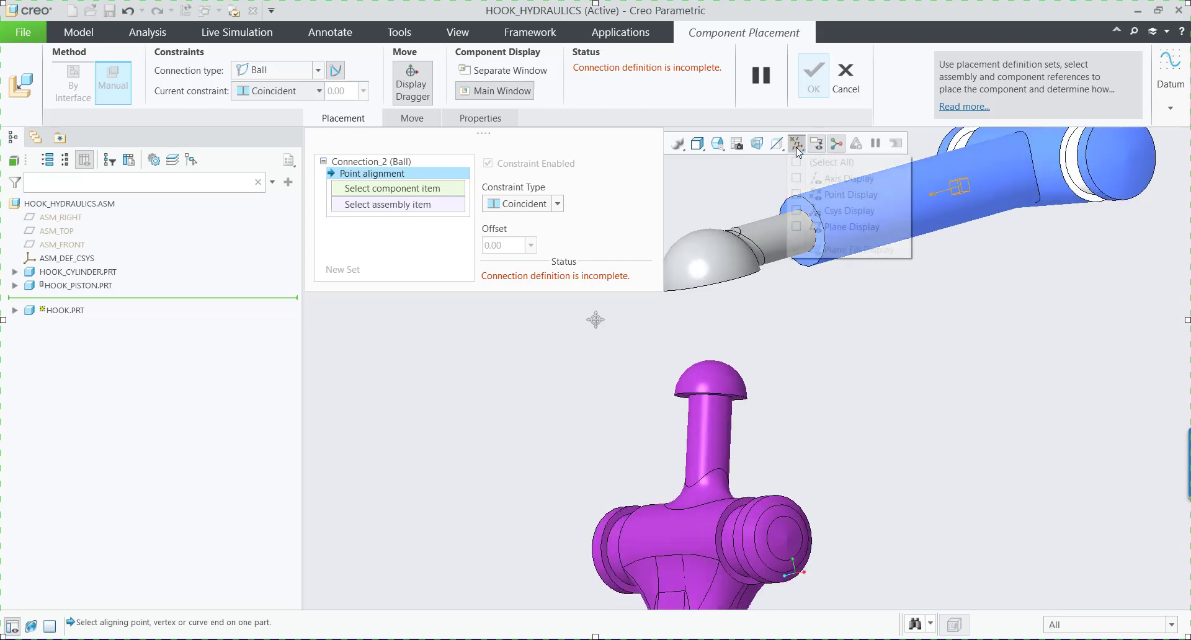
click(838, 195)
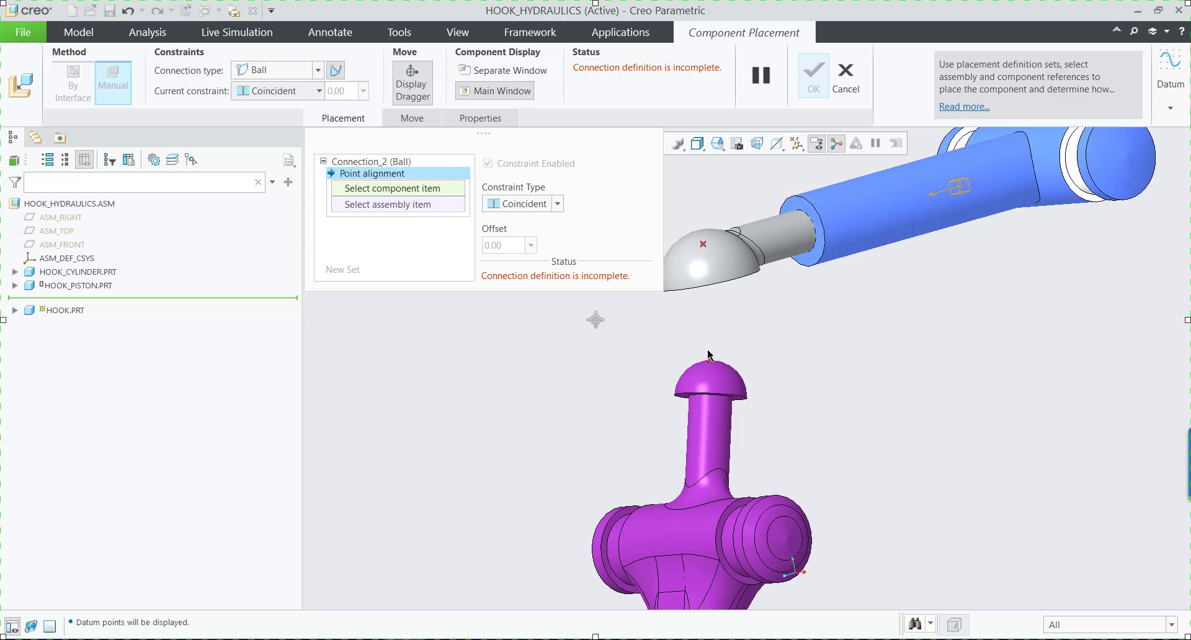
middle_drag(704, 355, 696, 366)
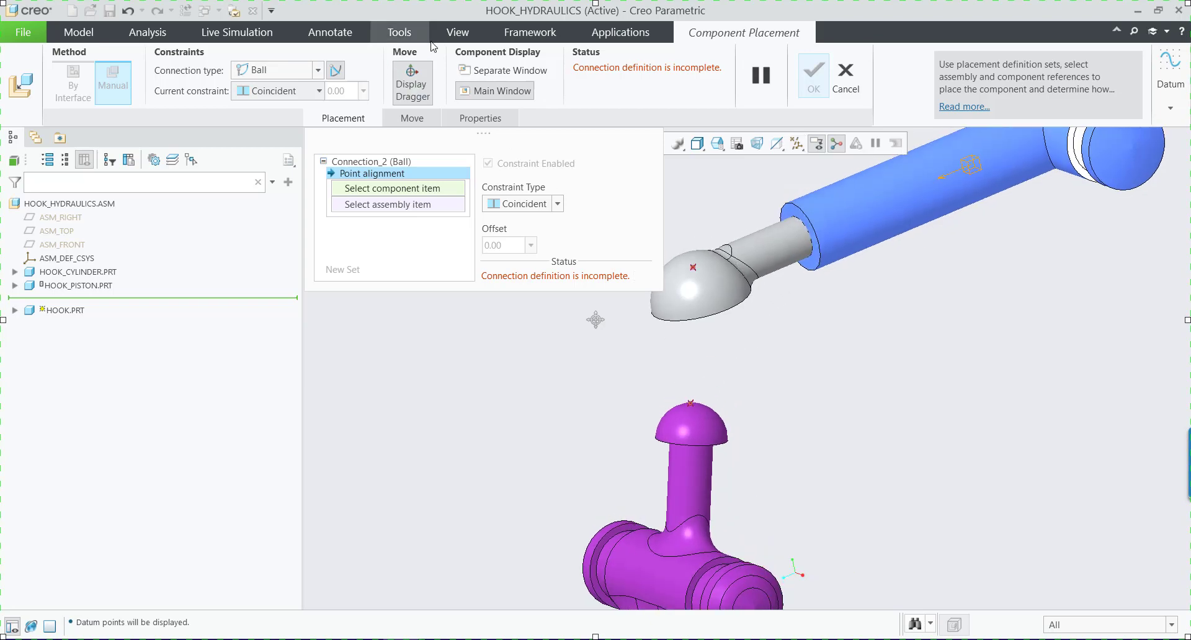
Display the datum point tags in the model and return to the hook's placement definition.
click(453, 33)
click(839, 91)
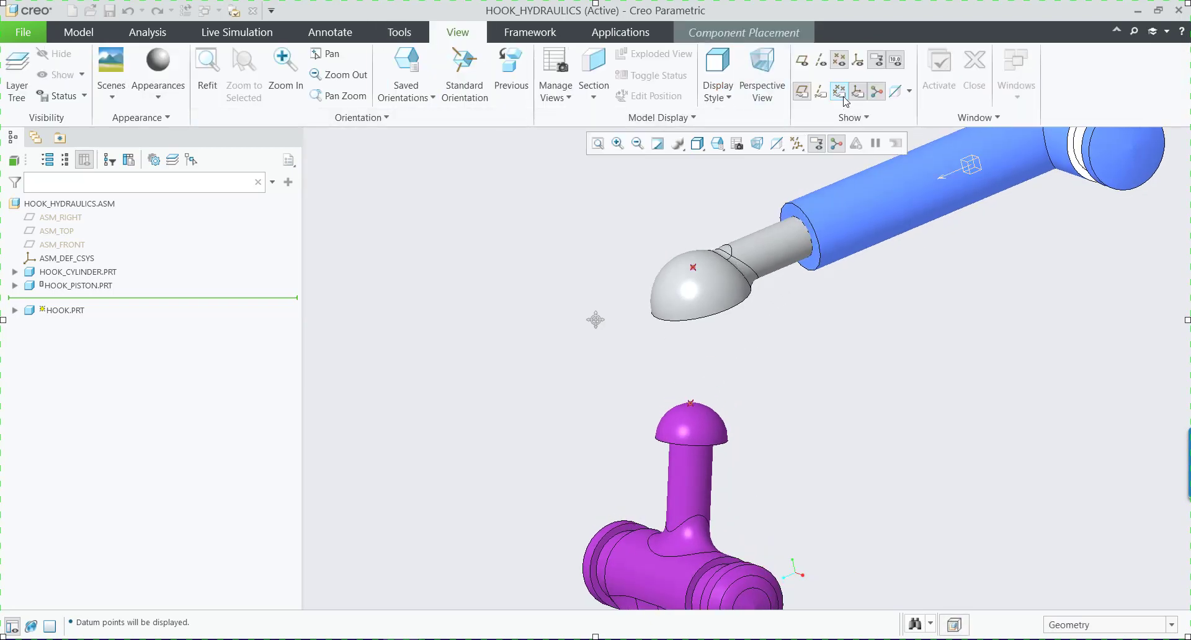
click(75, 36)
click(741, 33)
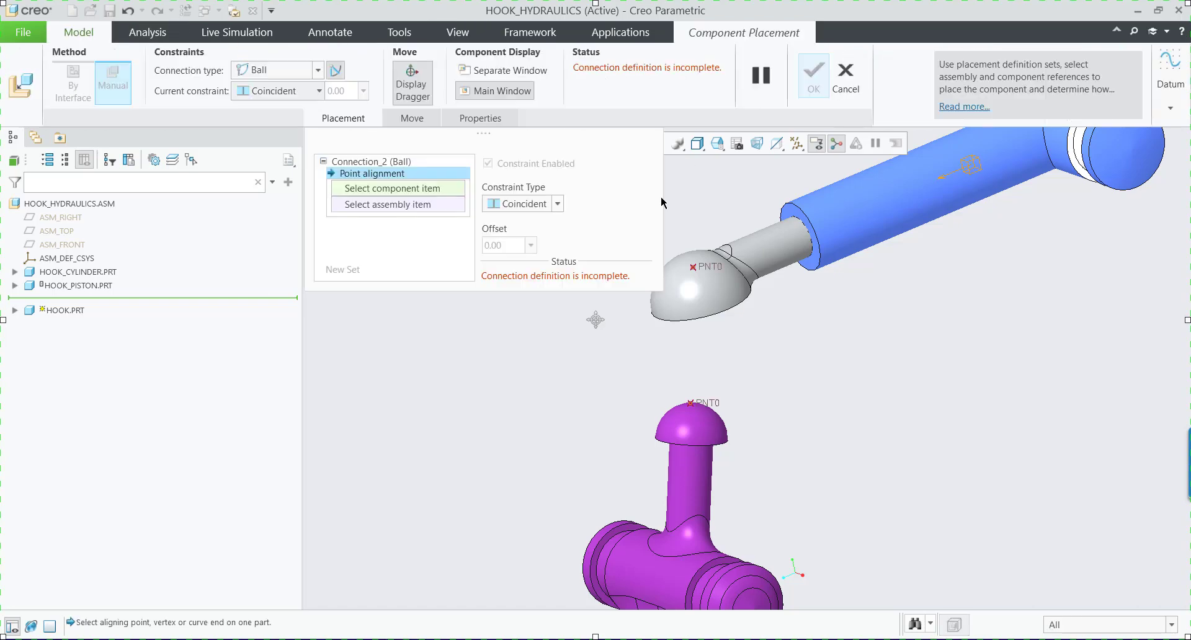
Align datum point PNT0 on the hook's ball end with PNT0 on the hook piston as the ball's point alignment.
click(717, 405)
click(705, 267)
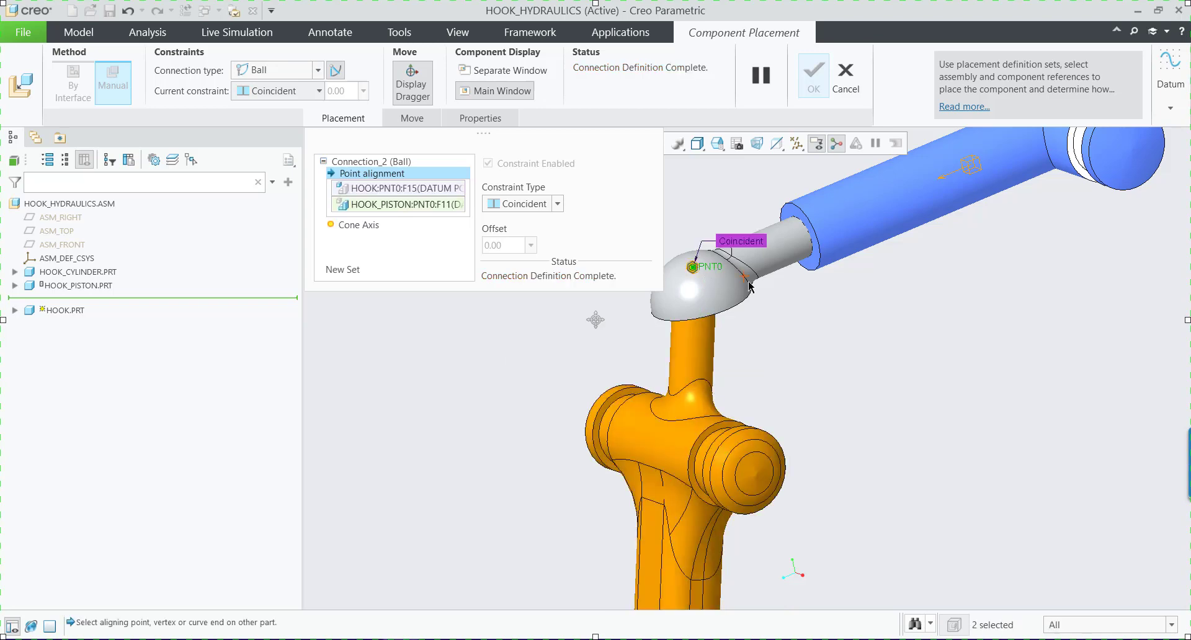
scroll(620, 248, down, 5)
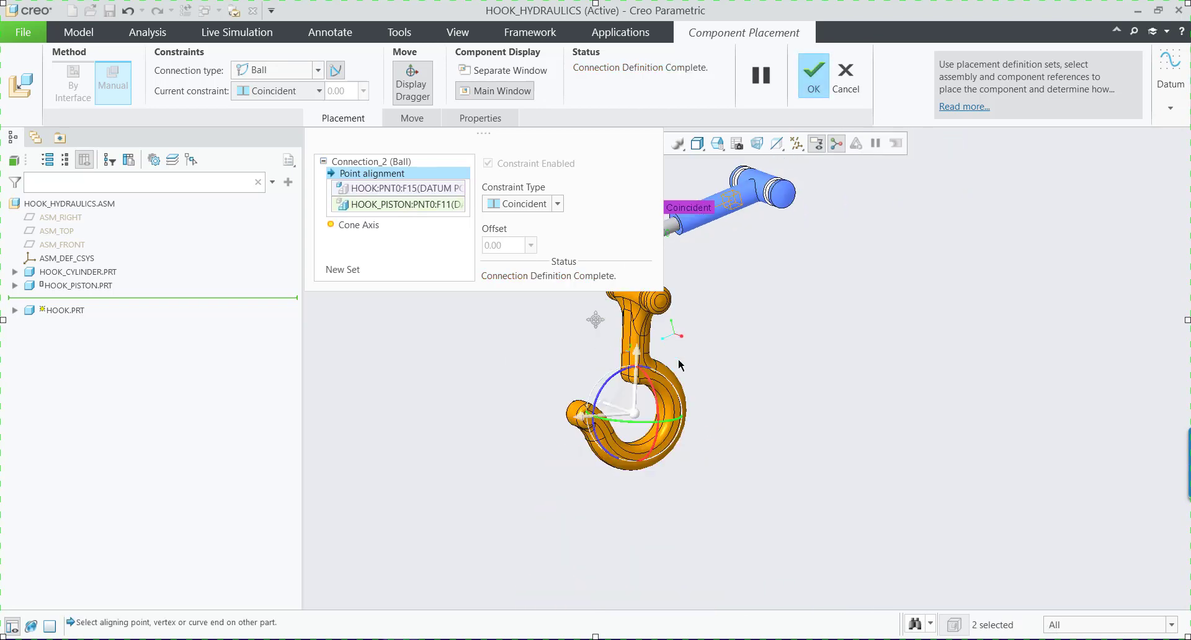
scroll(748, 382, down, 2)
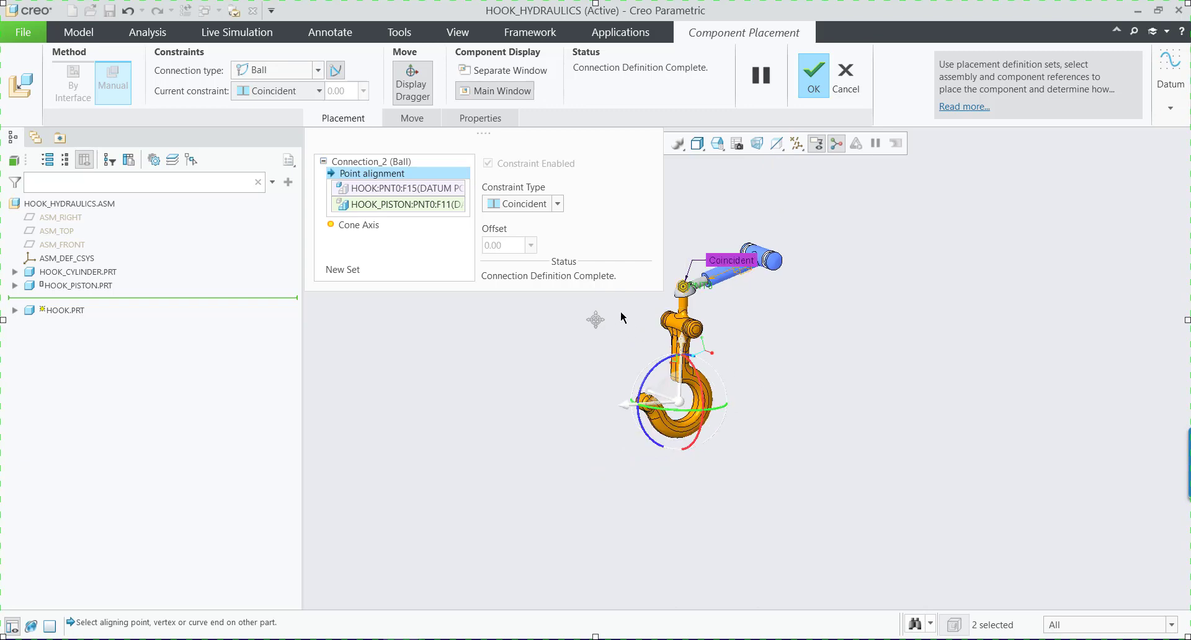
scroll(623, 317, up, 2)
Show the datum axes and examine the ball connection's Cone Axis references and opening angle settings.
click(376, 227)
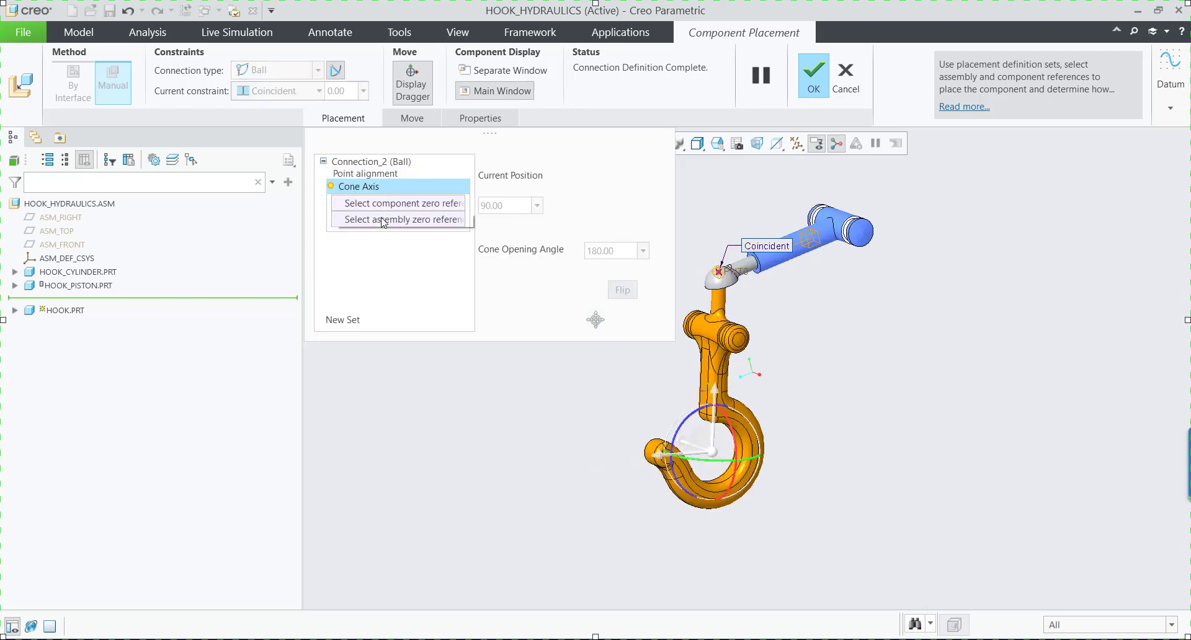
click(797, 144)
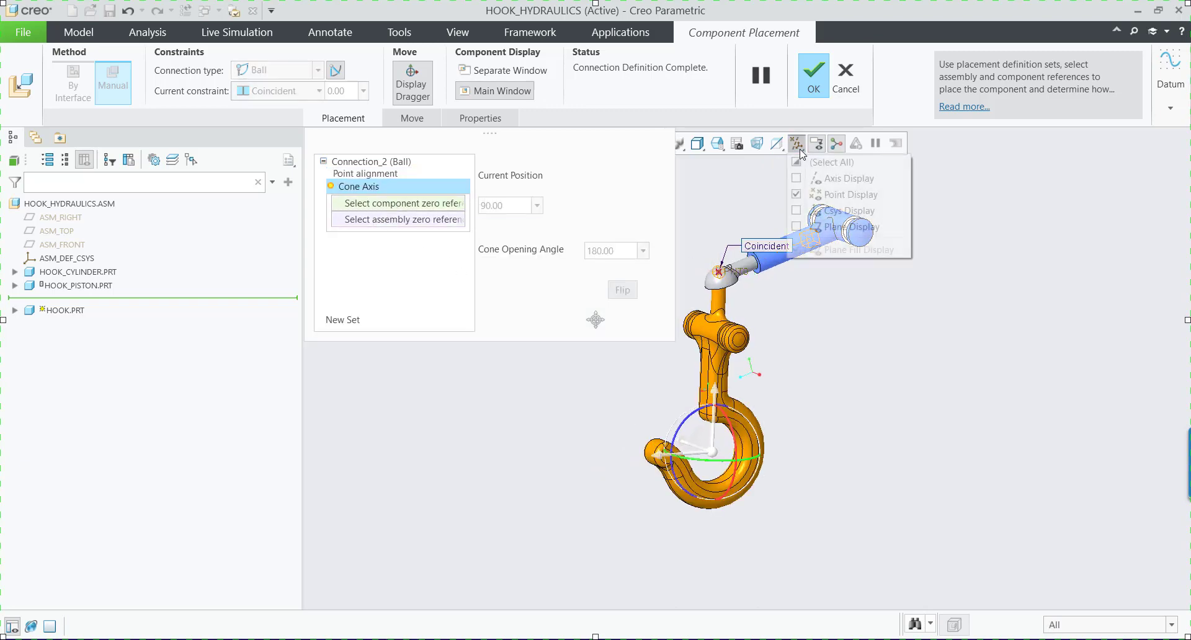
click(849, 178)
click(976, 264)
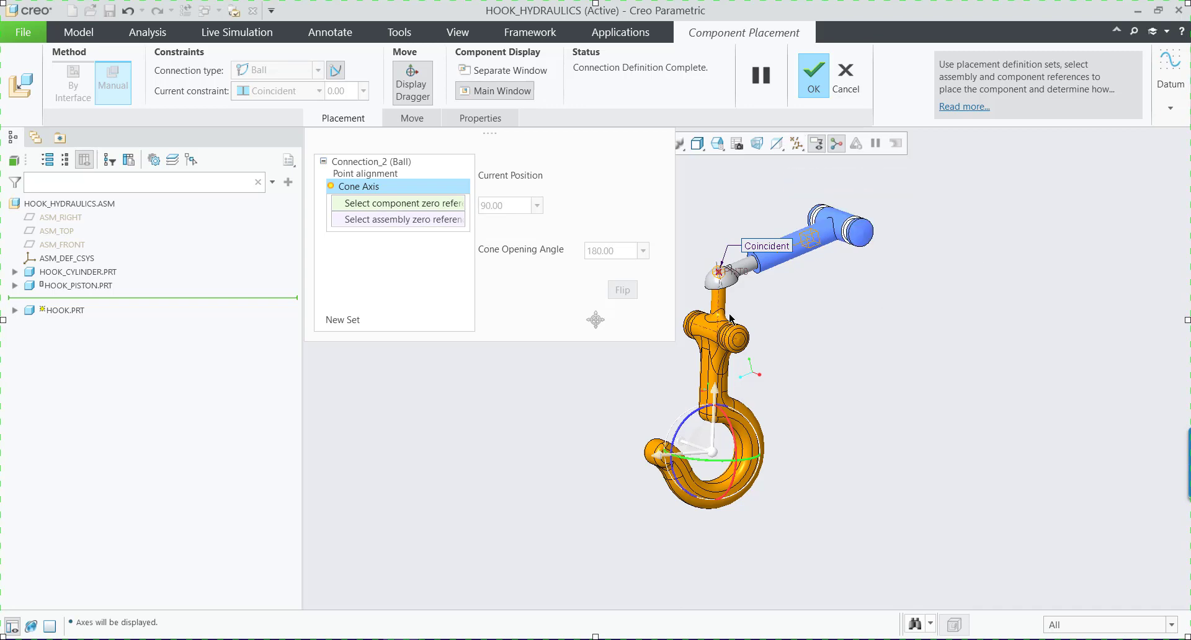
scroll(698, 279, down, 5)
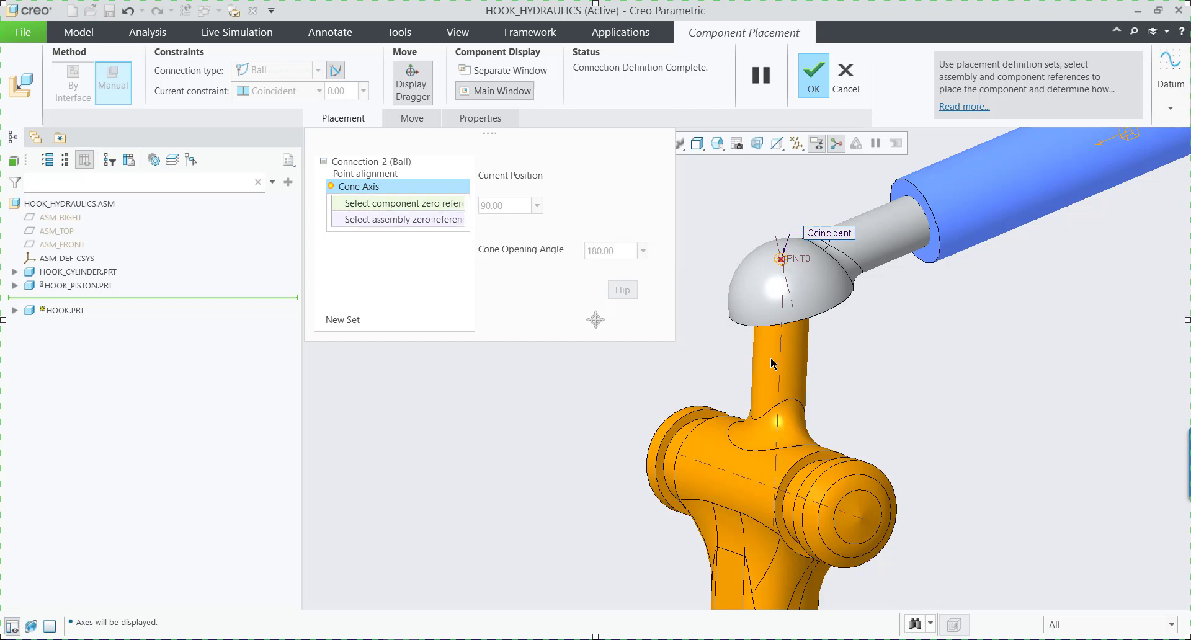
scroll(772, 364, up, 3)
middle_drag(740, 412, 840, 498)
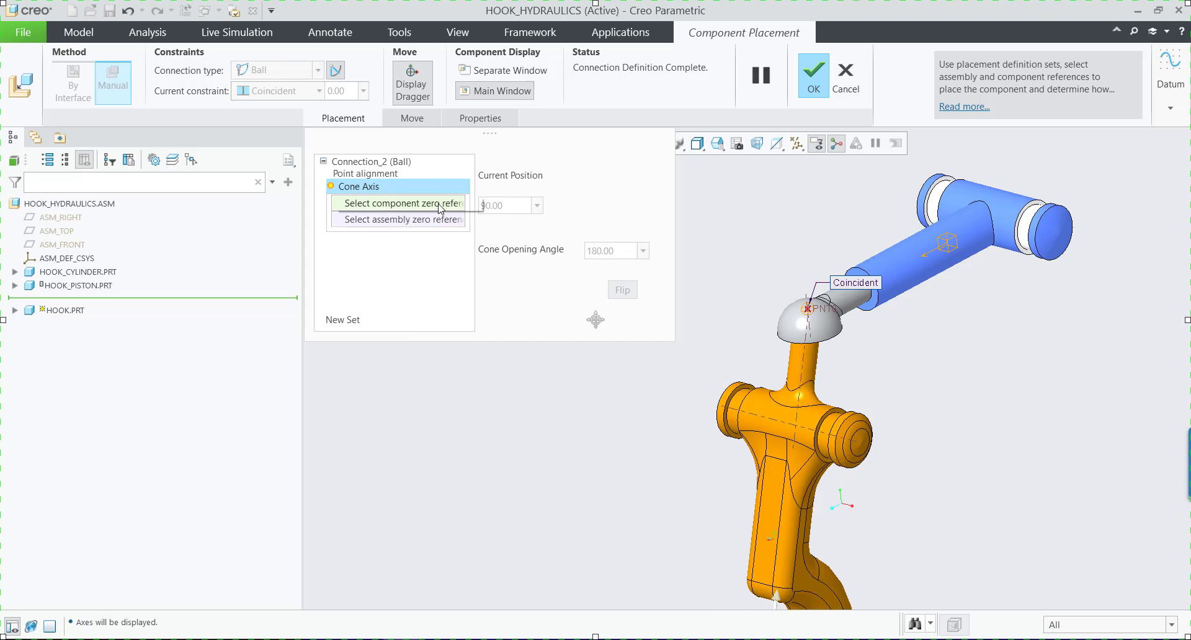
Accept the hook's ball connection and hide the datum points and axes.
click(816, 83)
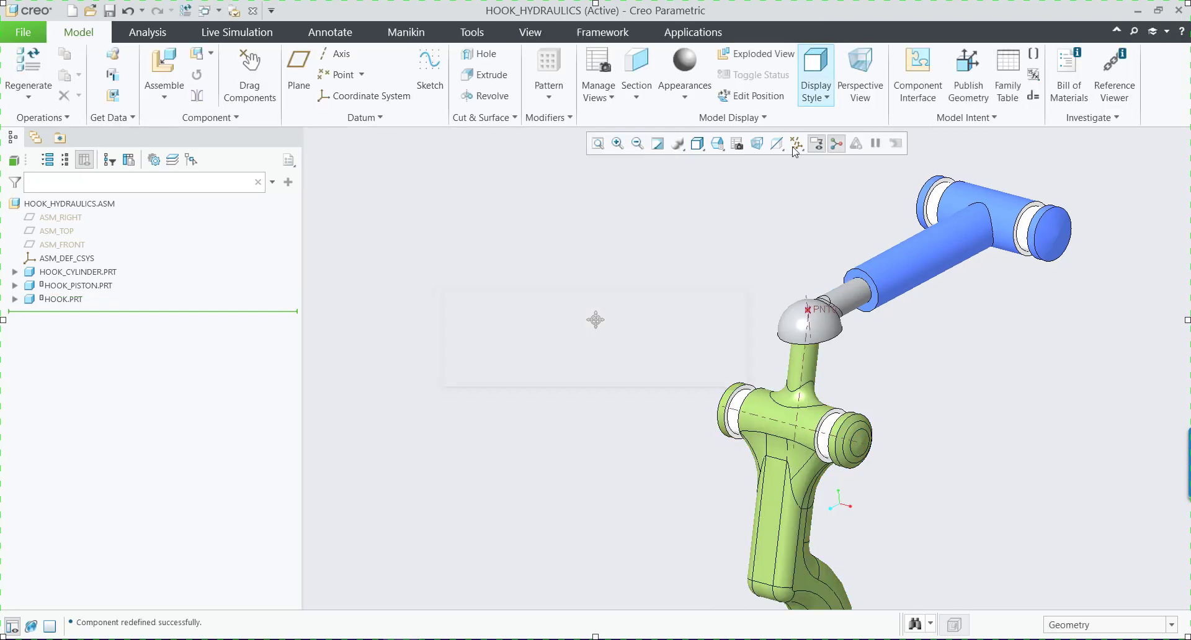
click(796, 144)
click(797, 194)
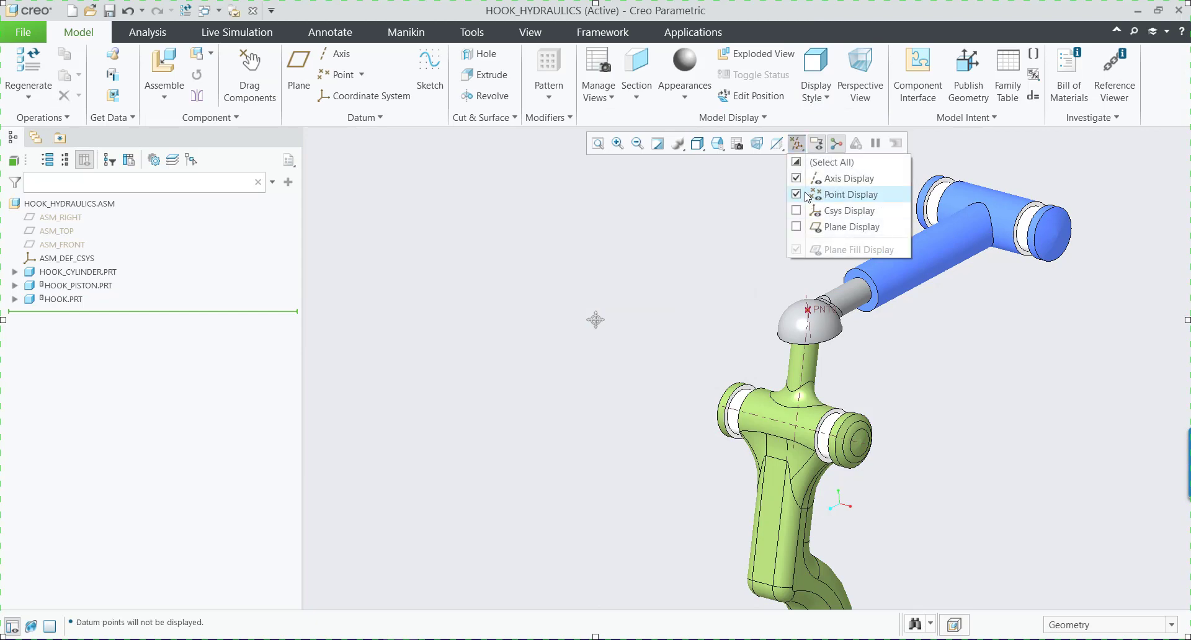
click(796, 178)
scroll(647, 329, down, 3)
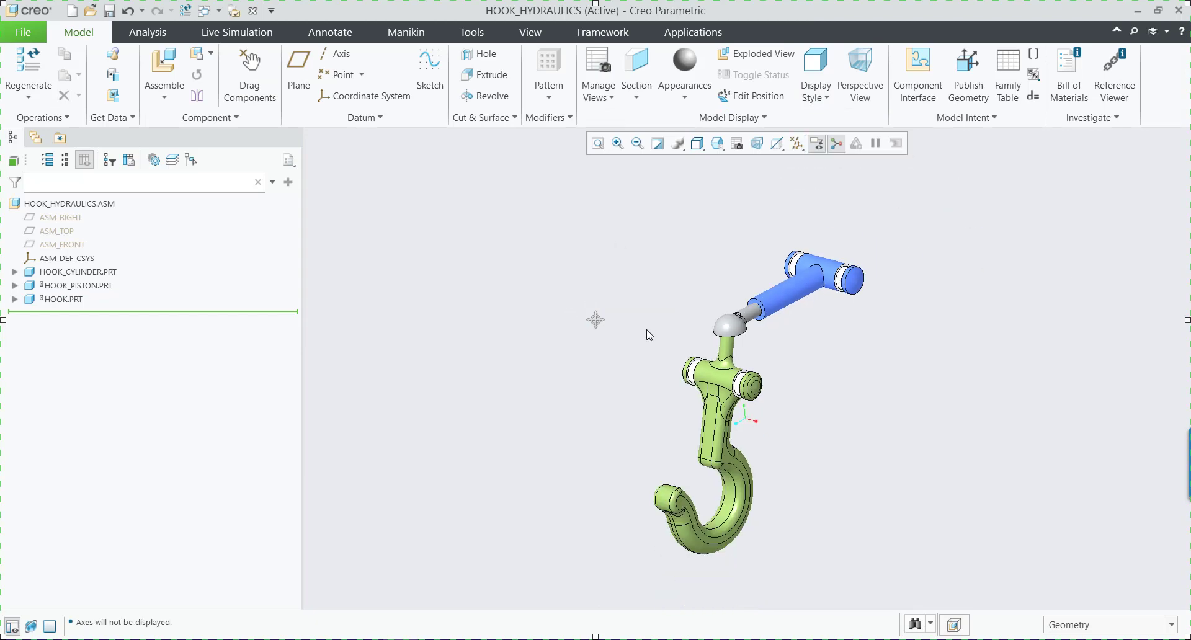
Switch to HYDRAULIC_CRANE.ASM and open the placement definition of HOOK_HYDRAULICS.ASM for editing.
click(205, 11)
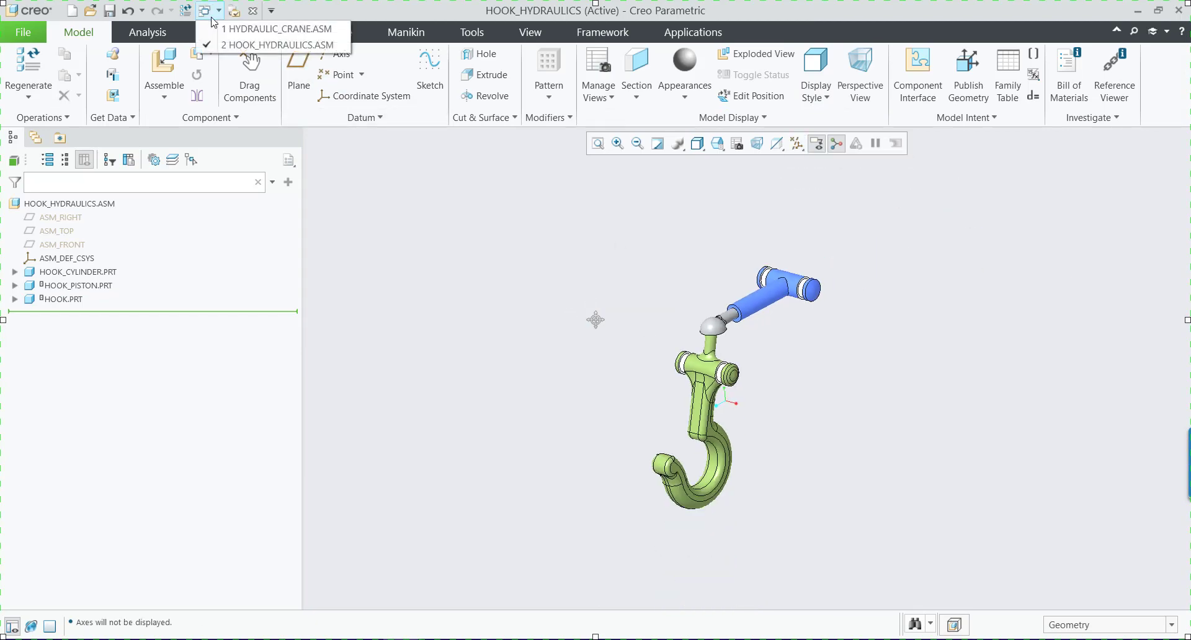
click(254, 29)
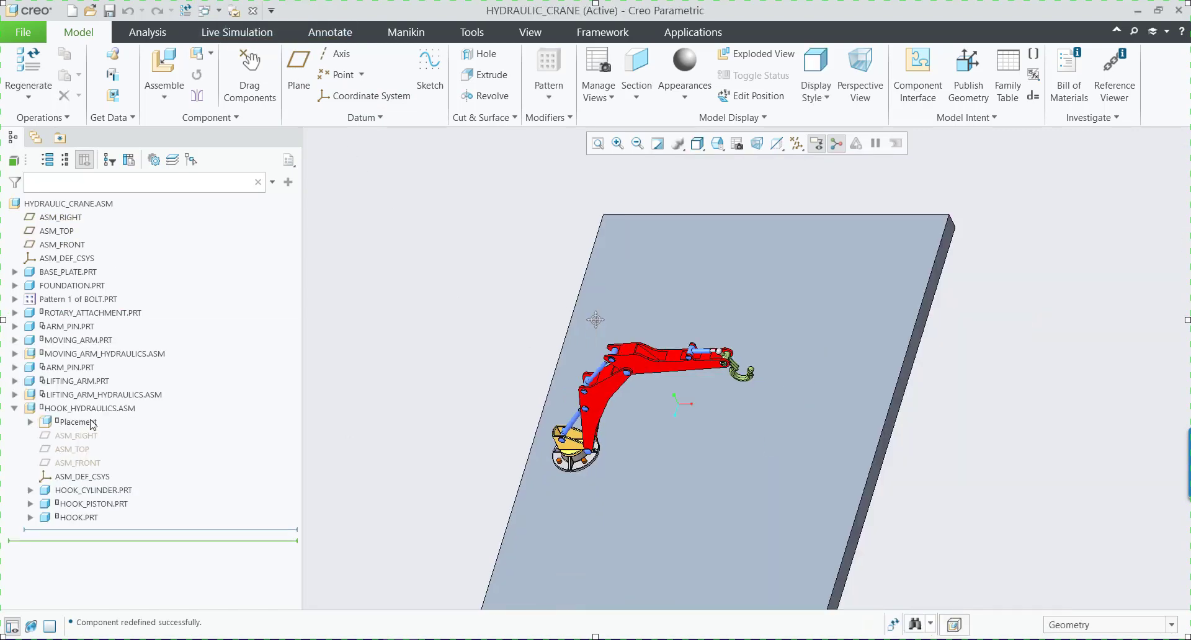
click(113, 414)
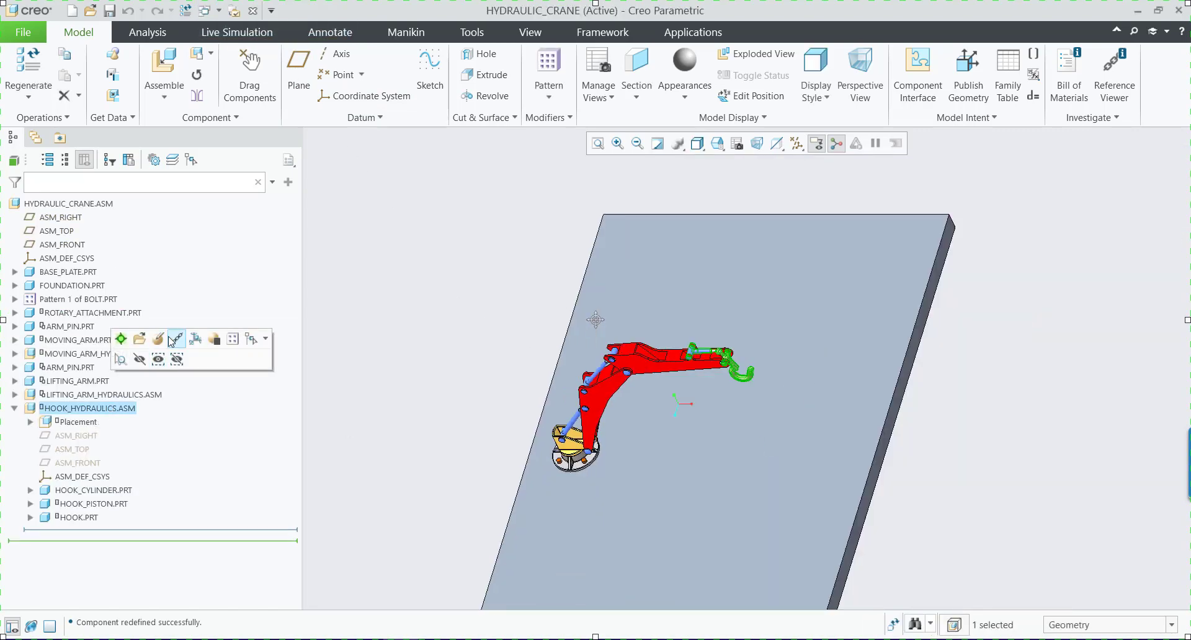
click(158, 340)
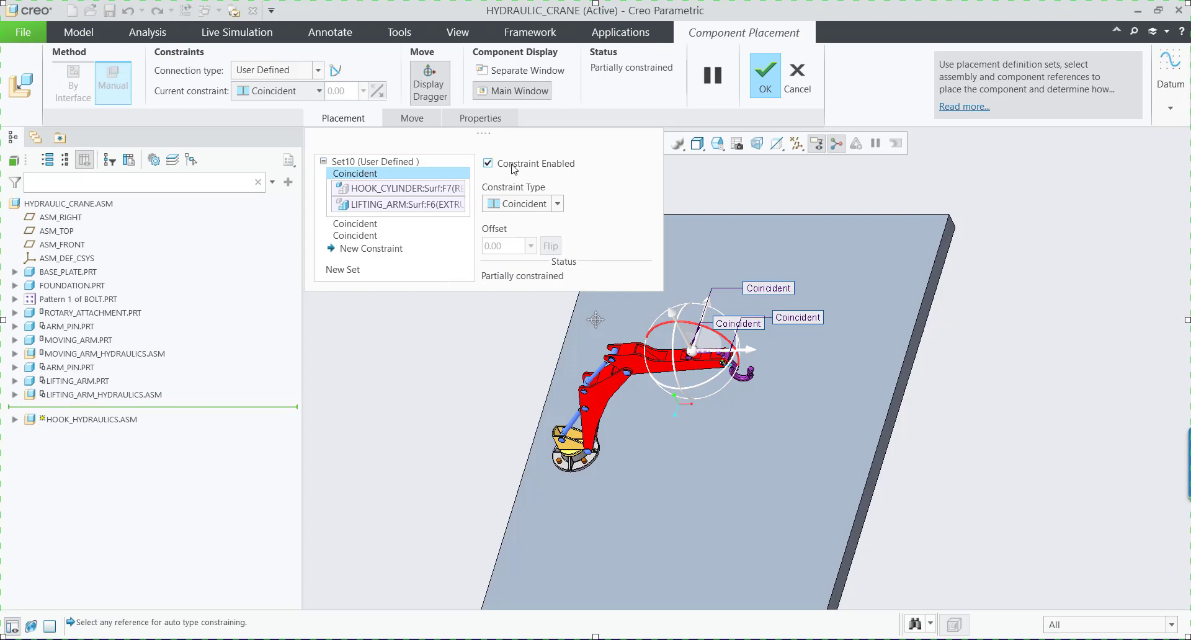
Delete all three Coincident constraints of HOOK_HYDRAULICS.ASM and move the freed sub-assembly away from the lifting arm.
right_click(371, 178)
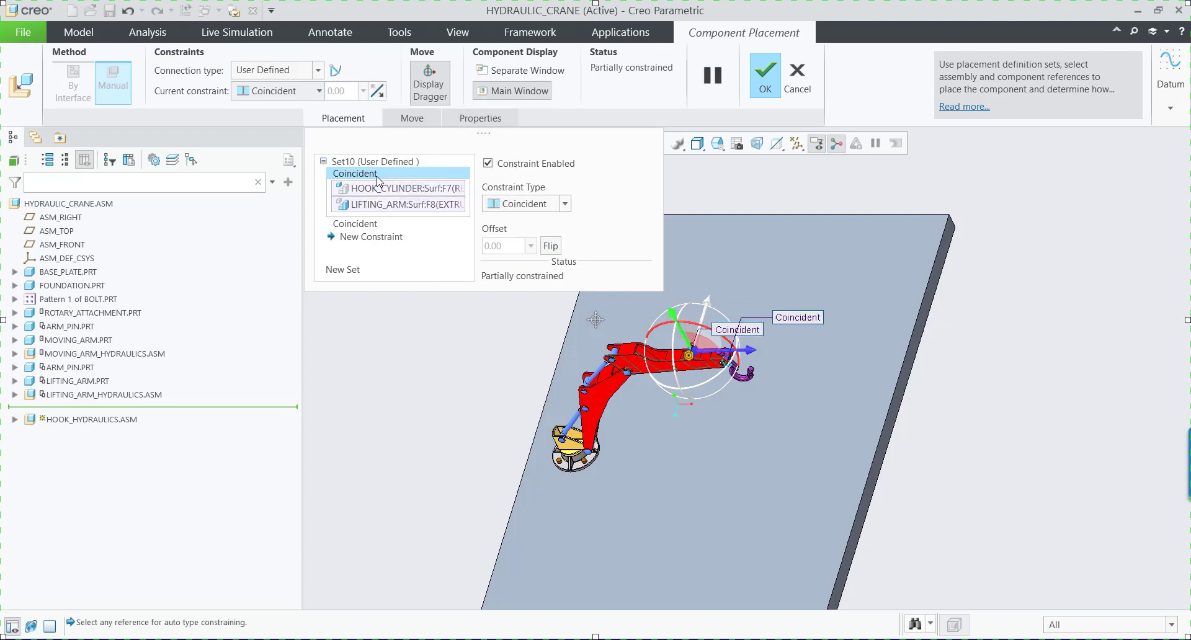
right_click(377, 175)
click(394, 182)
right_click(378, 175)
click(402, 183)
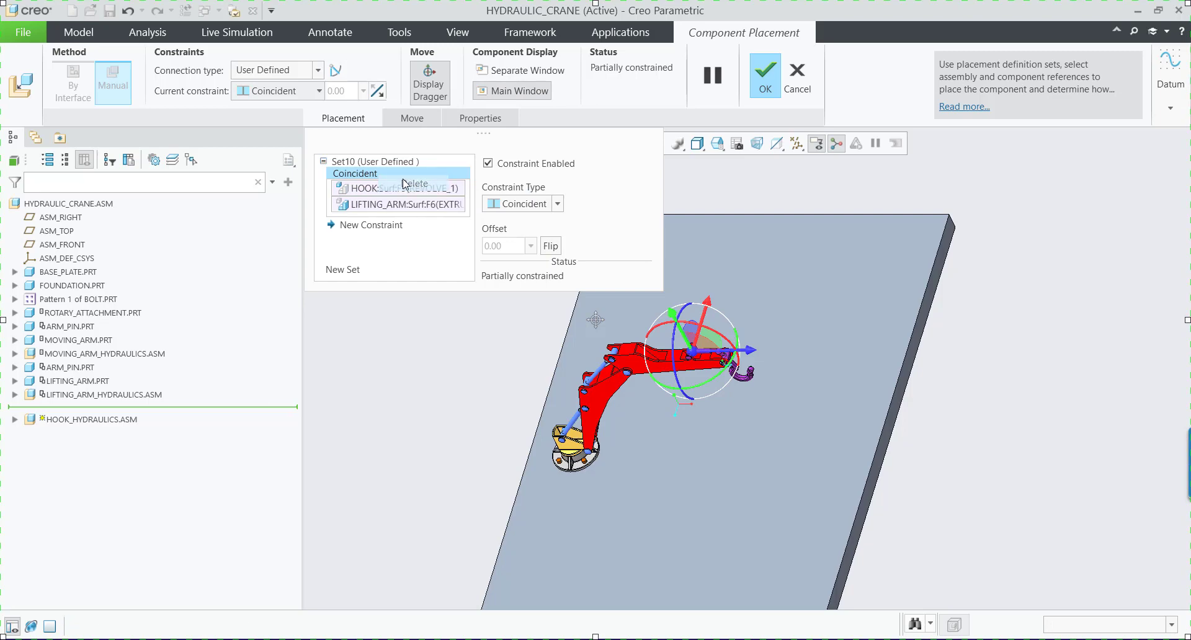
drag(690, 353, 718, 328)
click(378, 188)
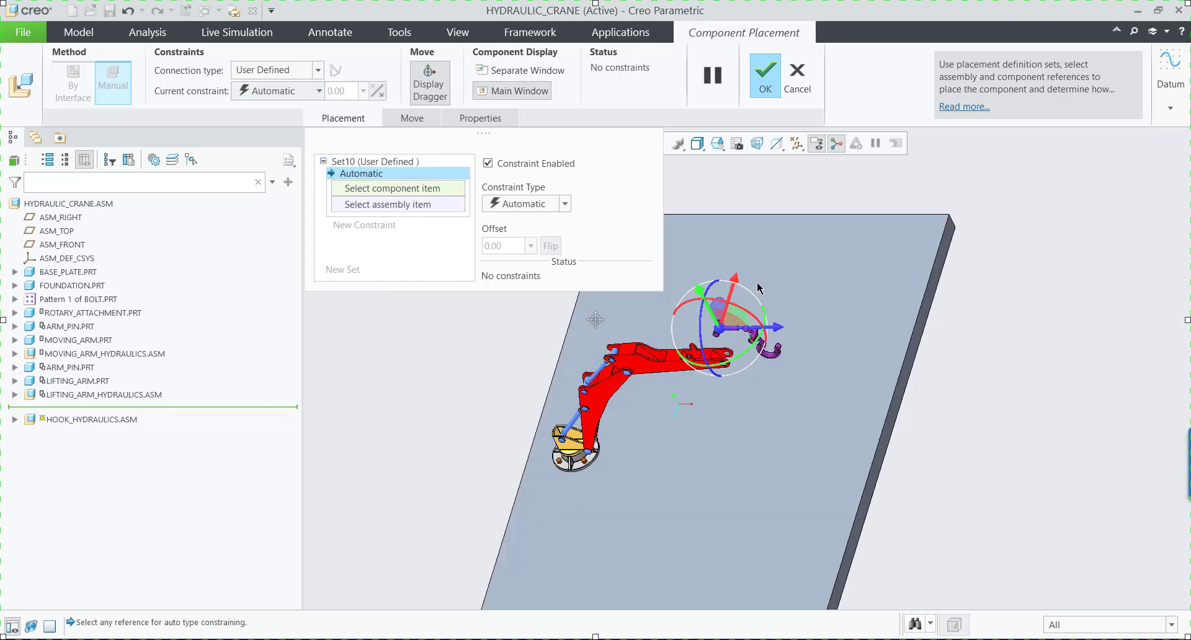
scroll(717, 306, down, 4)
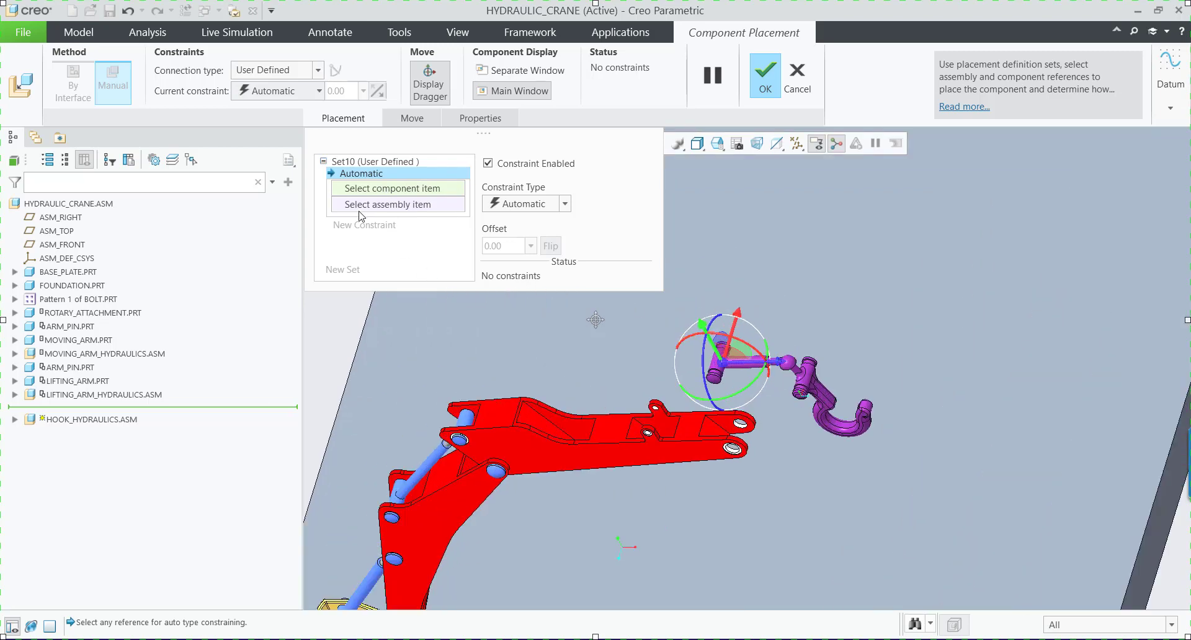
Set the hook hydraulics' connection type to Pin and align the hook cylinder's pivot surface with the lifting arm's upper bracket hole.
click(318, 71)
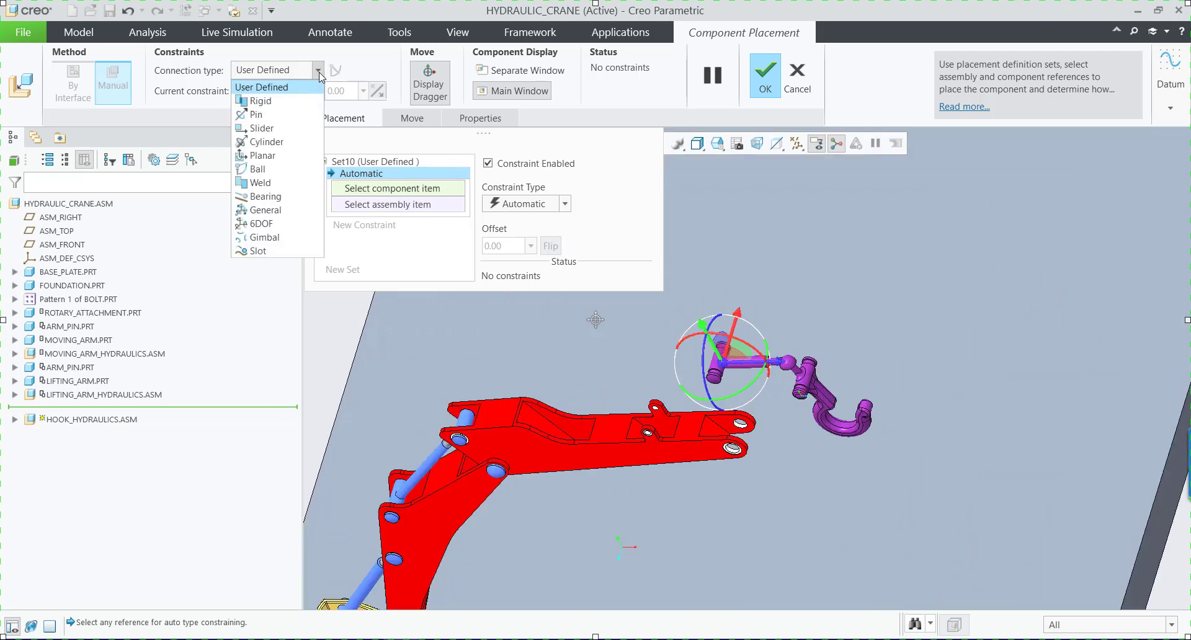
click(254, 112)
scroll(708, 376, down, 6)
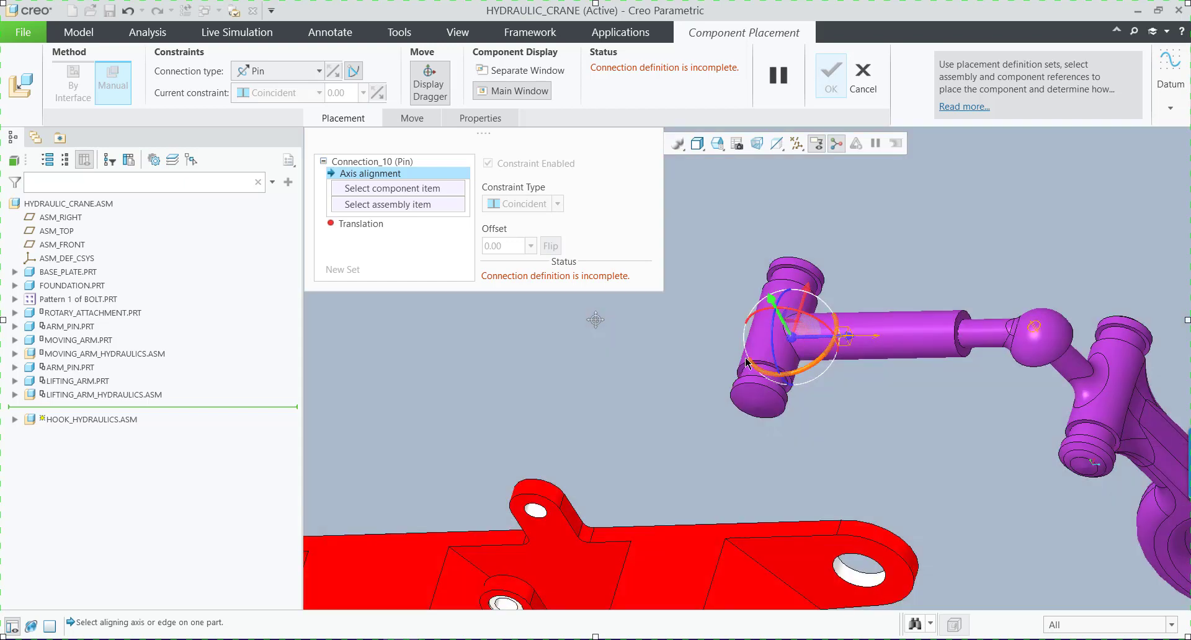
click(772, 340)
scroll(529, 561, up, 6)
scroll(466, 534, down, 6)
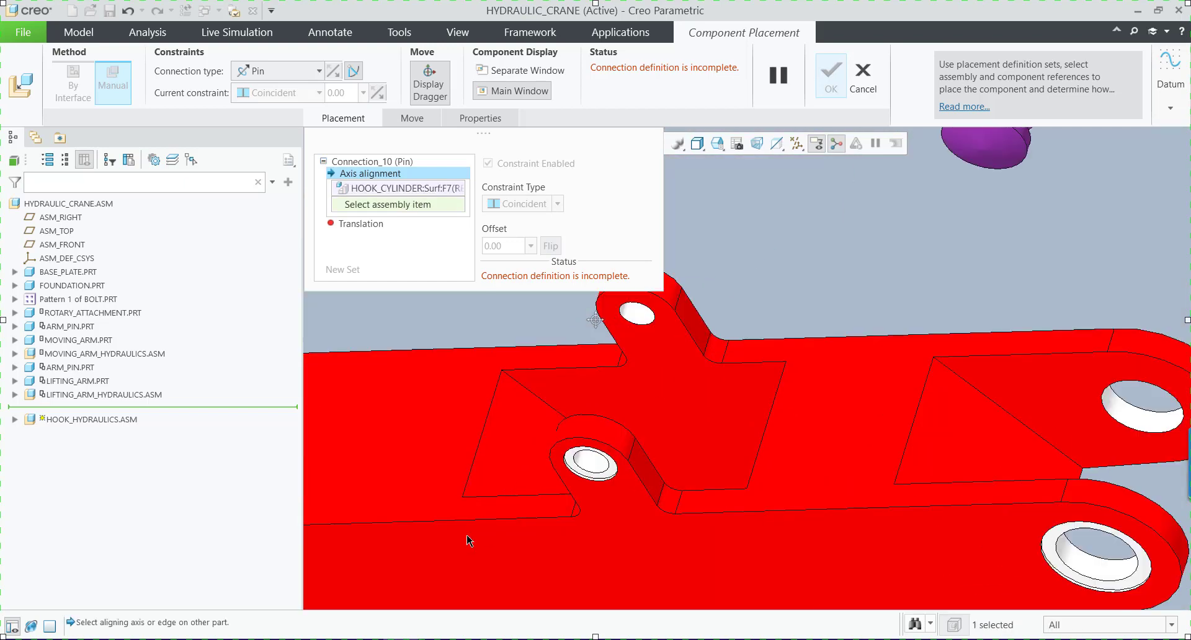
click(600, 466)
Define the pin's Translation as Coincident between the hook cylinder's pivot shoulder face and the lifting arm's bracket face.
scroll(683, 422, up, 5)
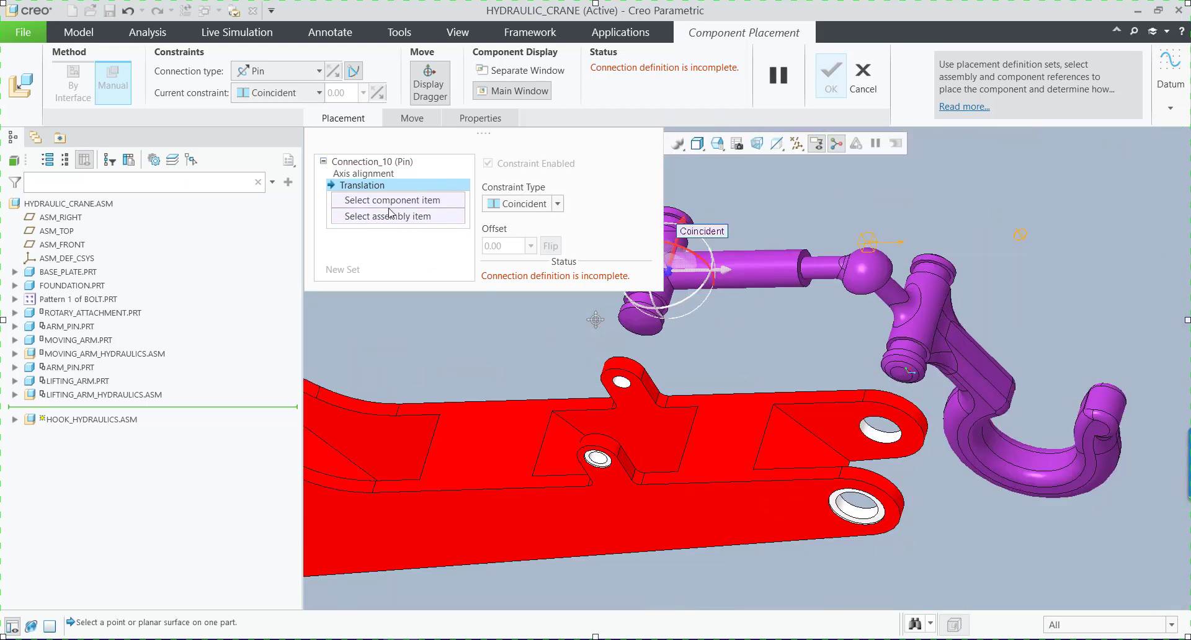
scroll(646, 338, down, 5)
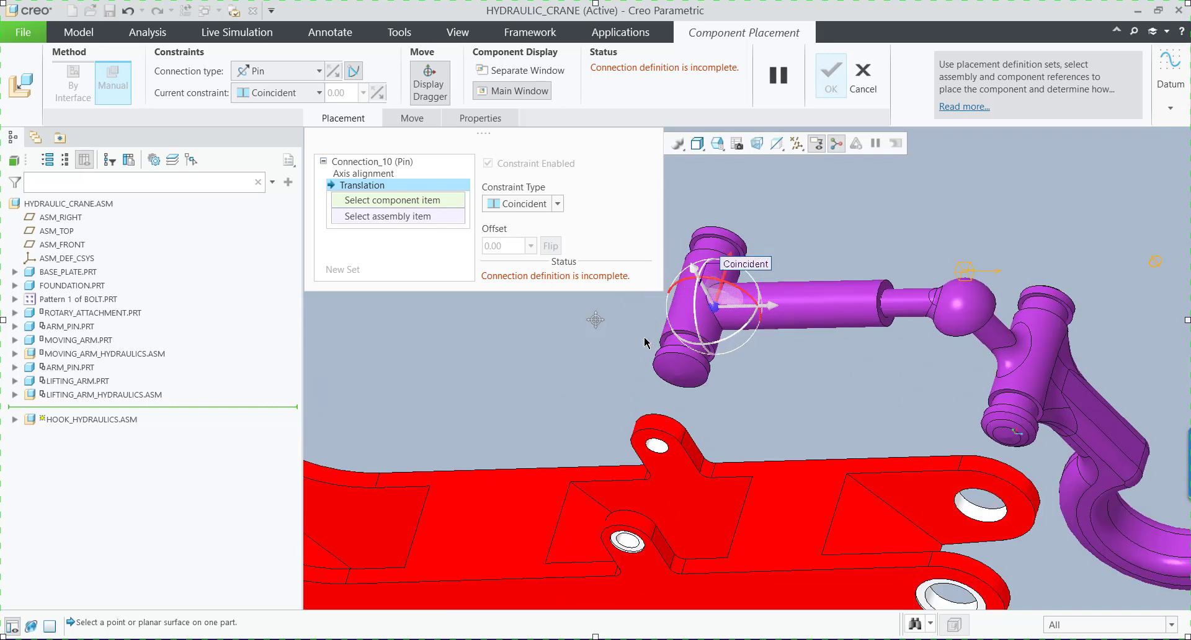
click(679, 346)
scroll(645, 338, up, 5)
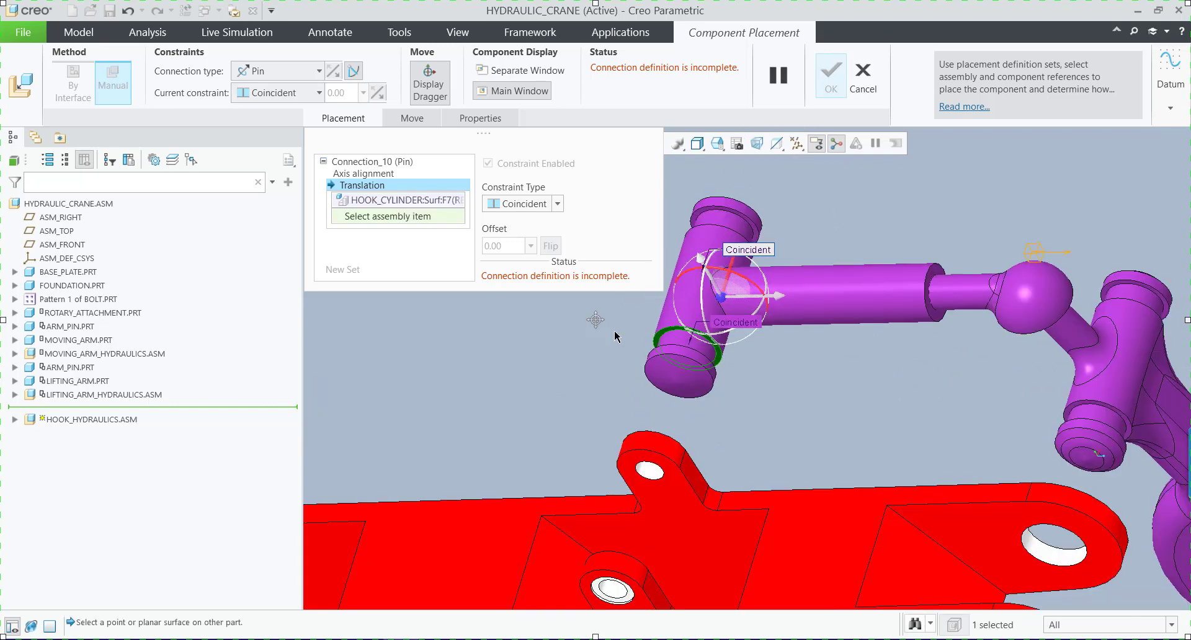
scroll(604, 496, down, 6)
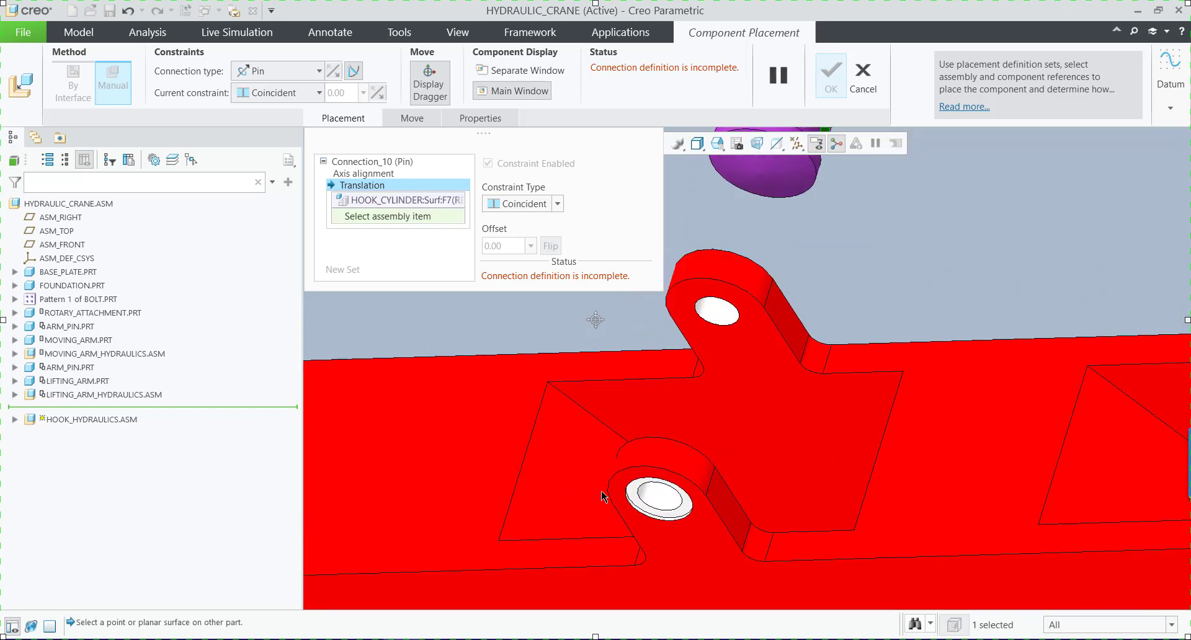
click(686, 447)
scroll(687, 447, up, 5)
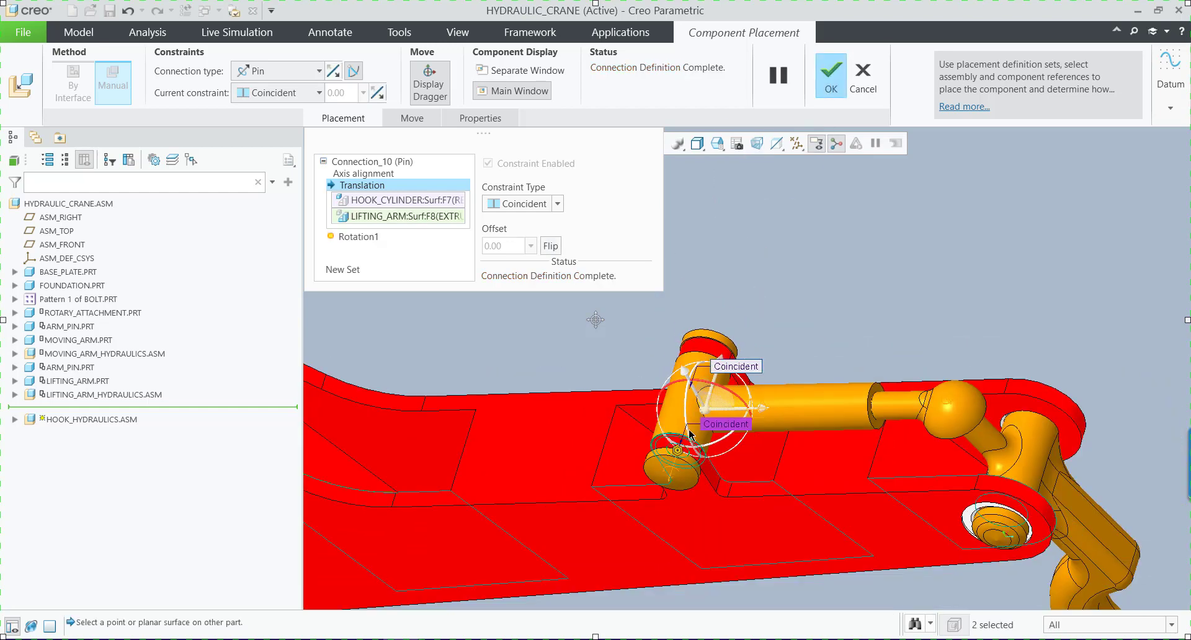
Add a second connection set of type Cylinder to HOOK_HYDRAULICS.ASM, swinging the hook clear of the lifting arm's end holes.
click(345, 270)
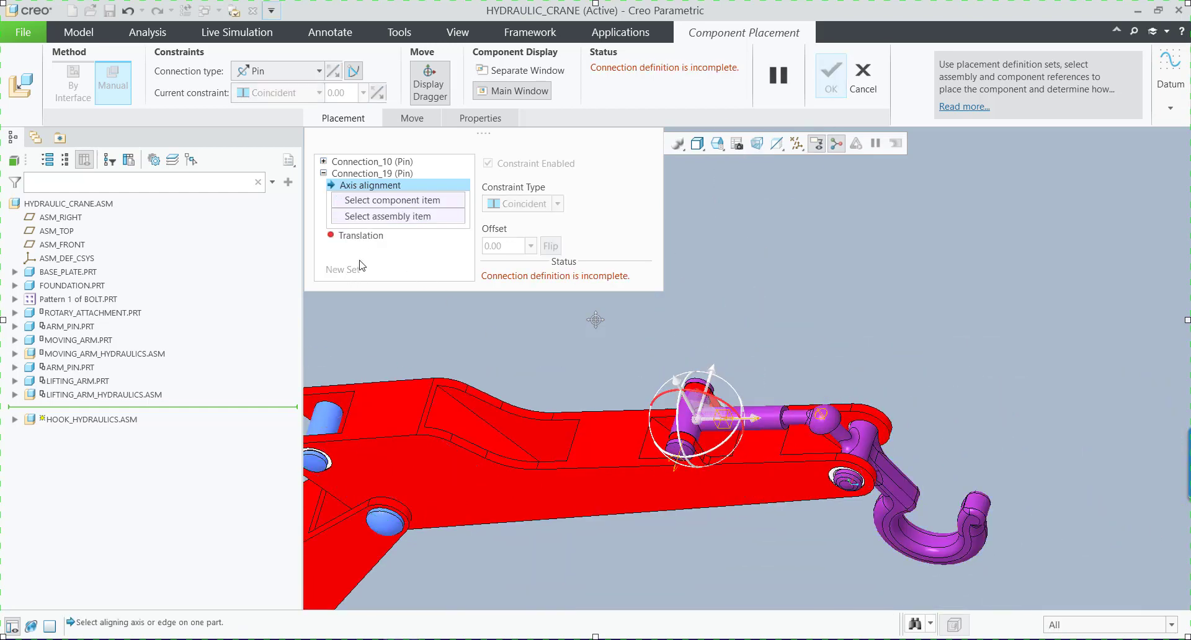
drag(648, 401, 709, 375)
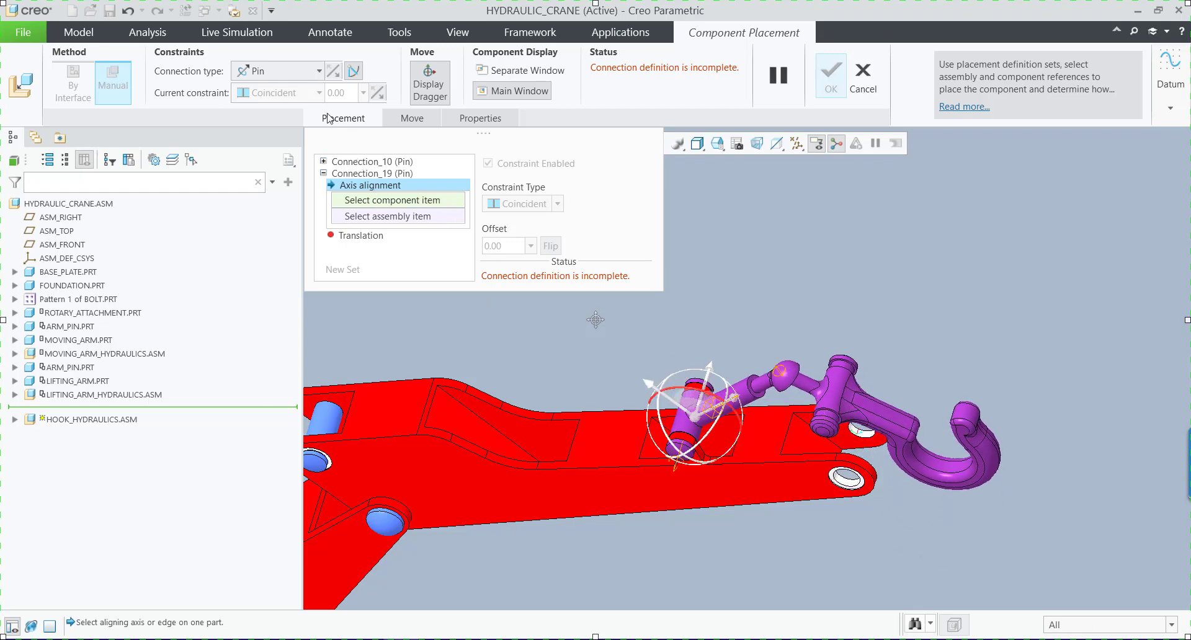
click(289, 77)
click(273, 133)
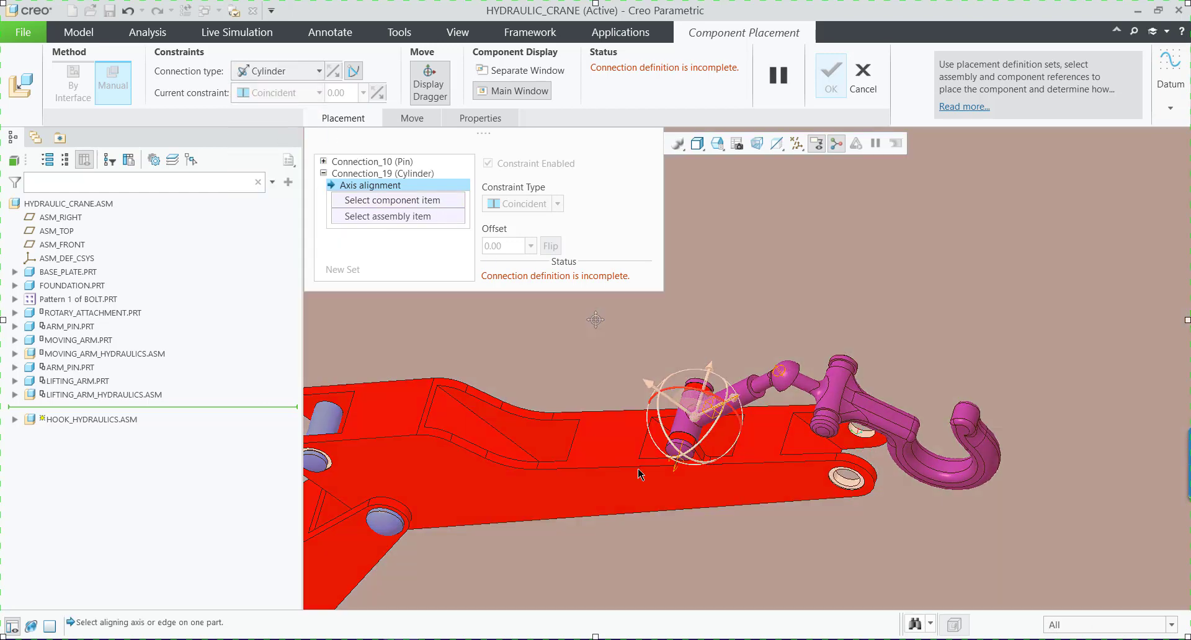
Align the hook's cylindrical pivot surface with the lifting arm's end hole for the Cylinder connection and accept the placement.
scroll(881, 453, down, 3)
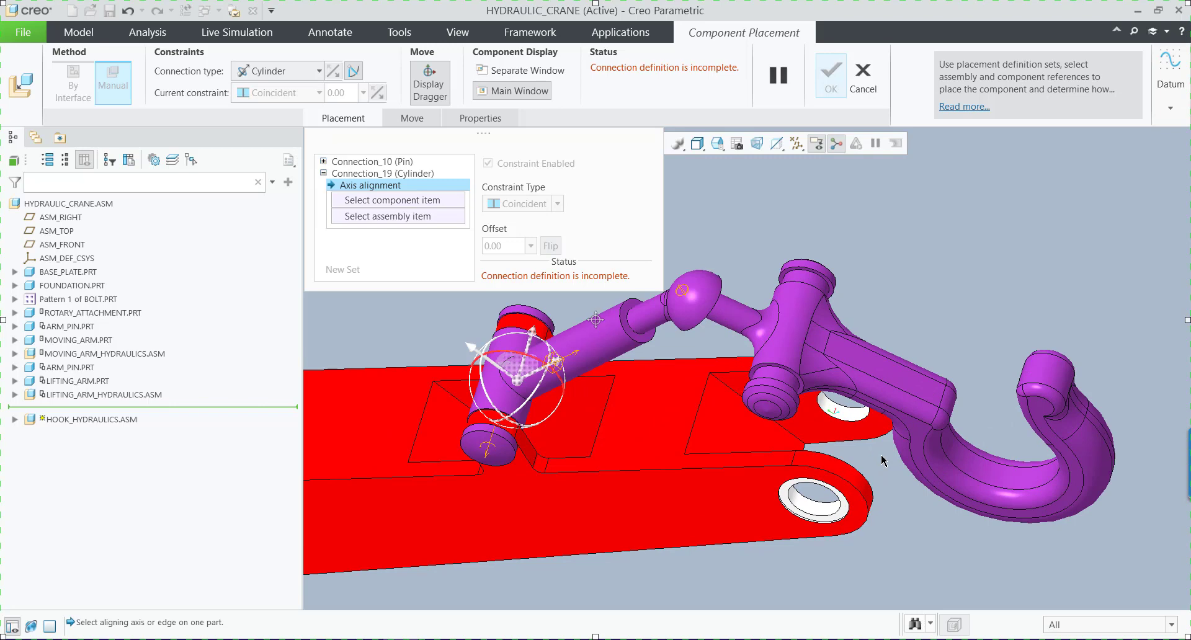
scroll(795, 397, down, 3)
click(795, 397)
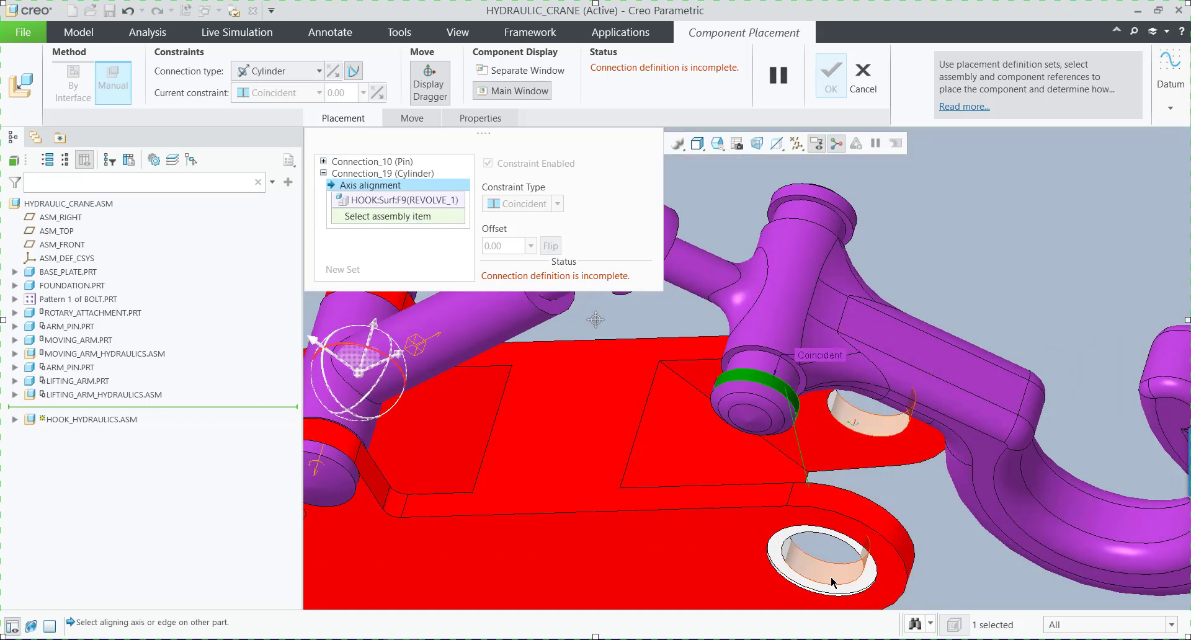
click(831, 576)
scroll(799, 412, up, 6)
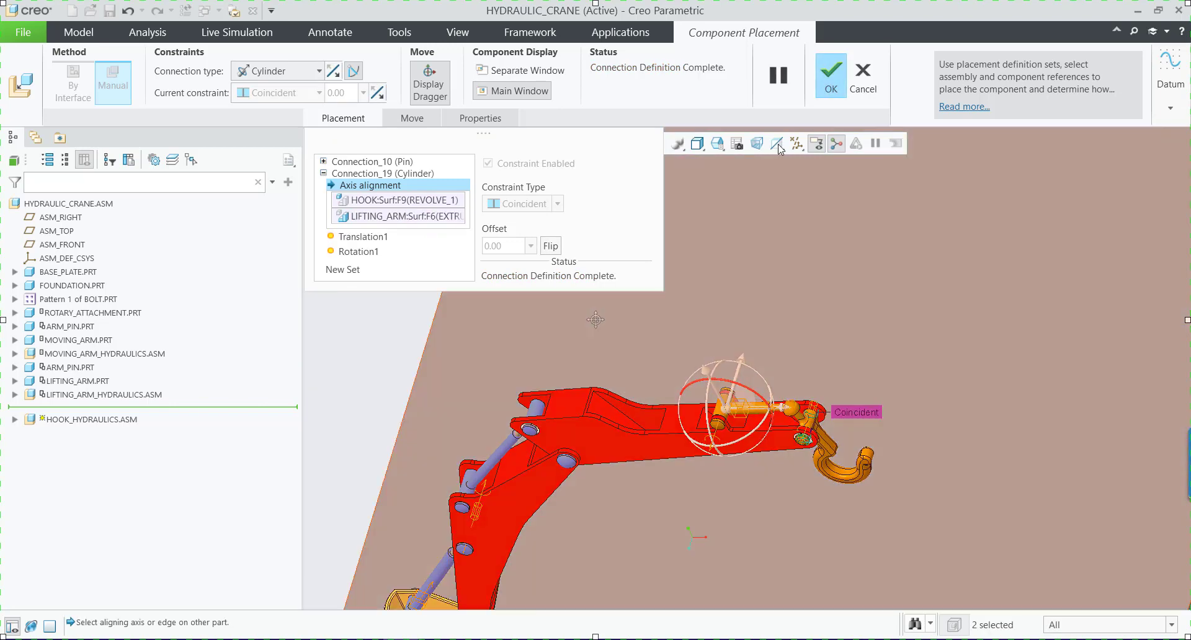
click(832, 78)
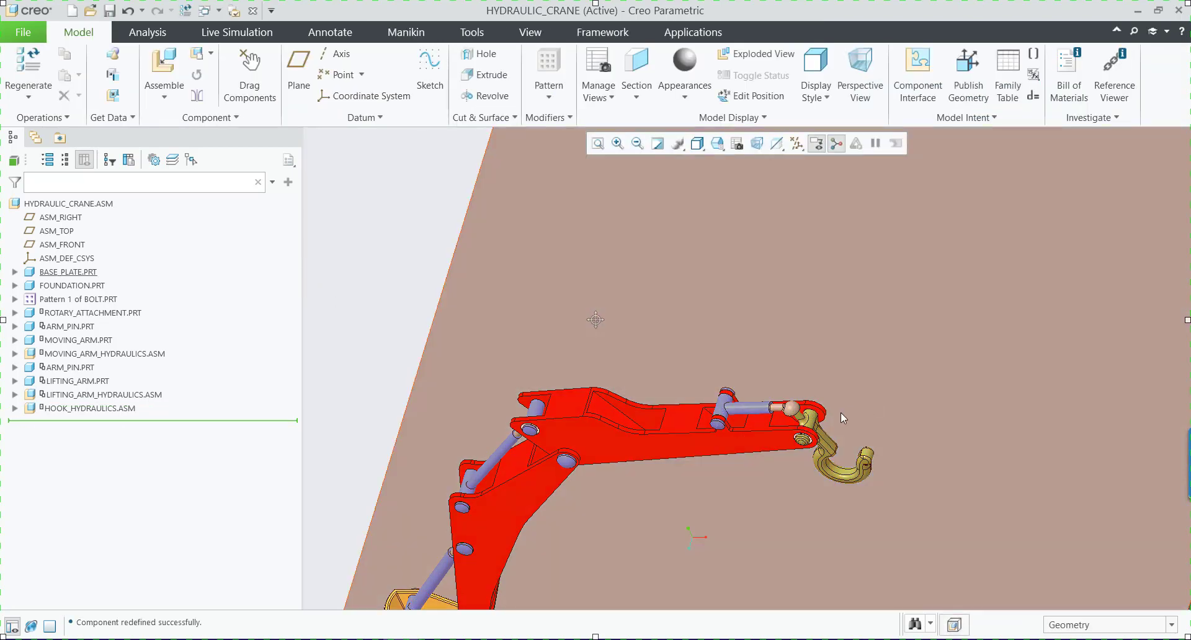
Reorient the complete crane assembly to a saved view orientation.
scroll(712, 395, up, 5)
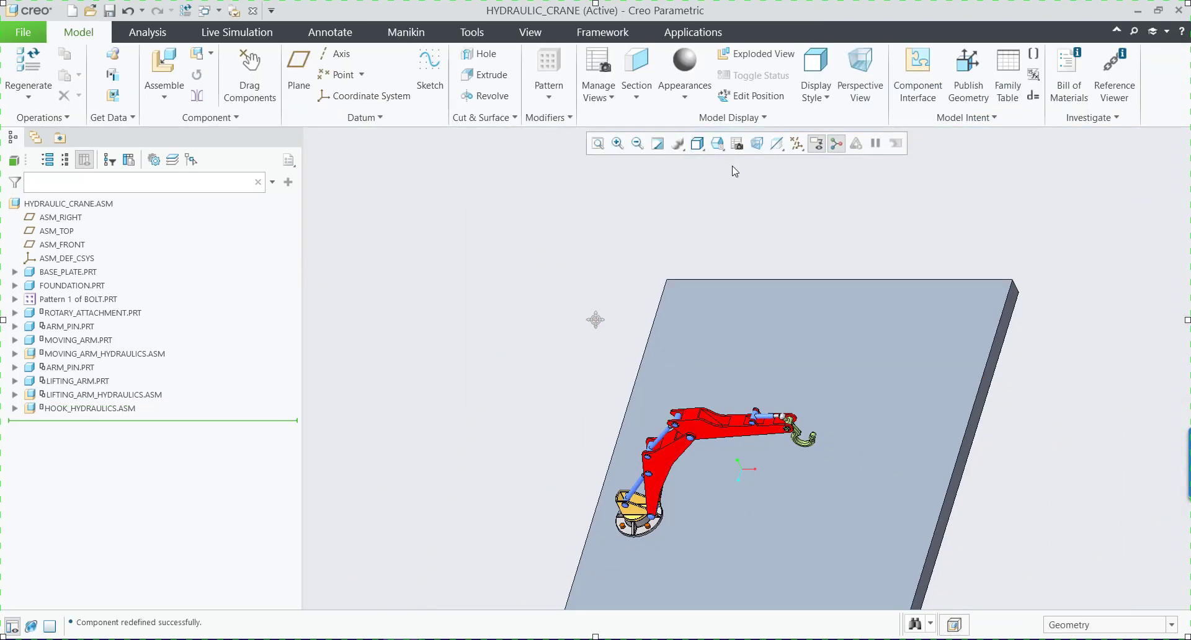
click(717, 143)
click(741, 159)
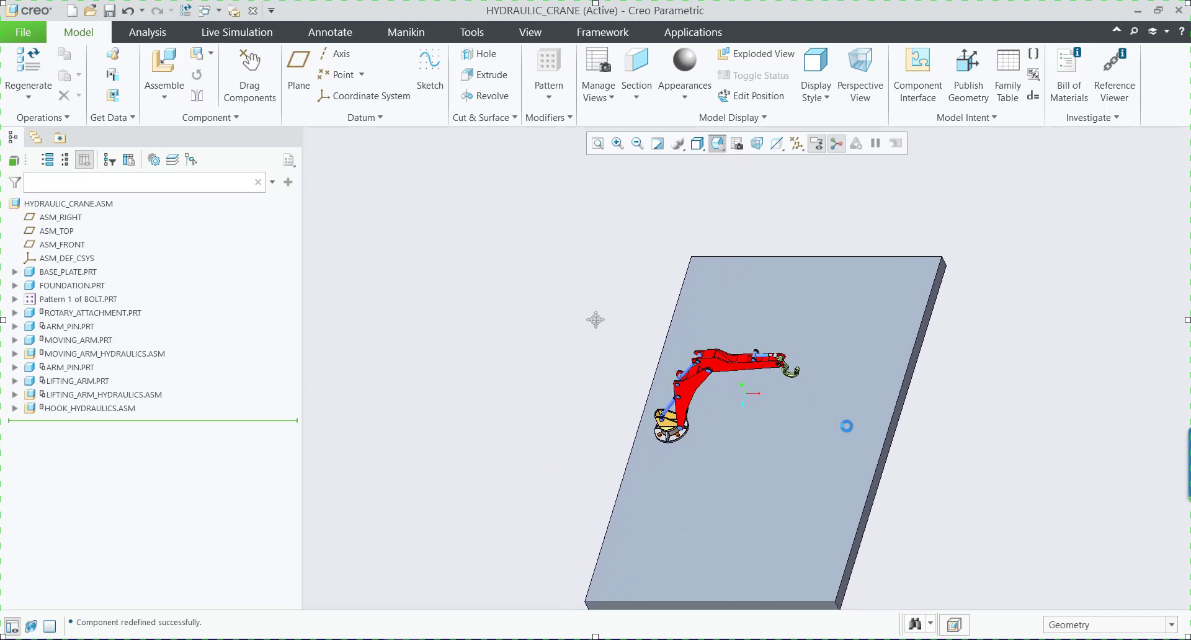
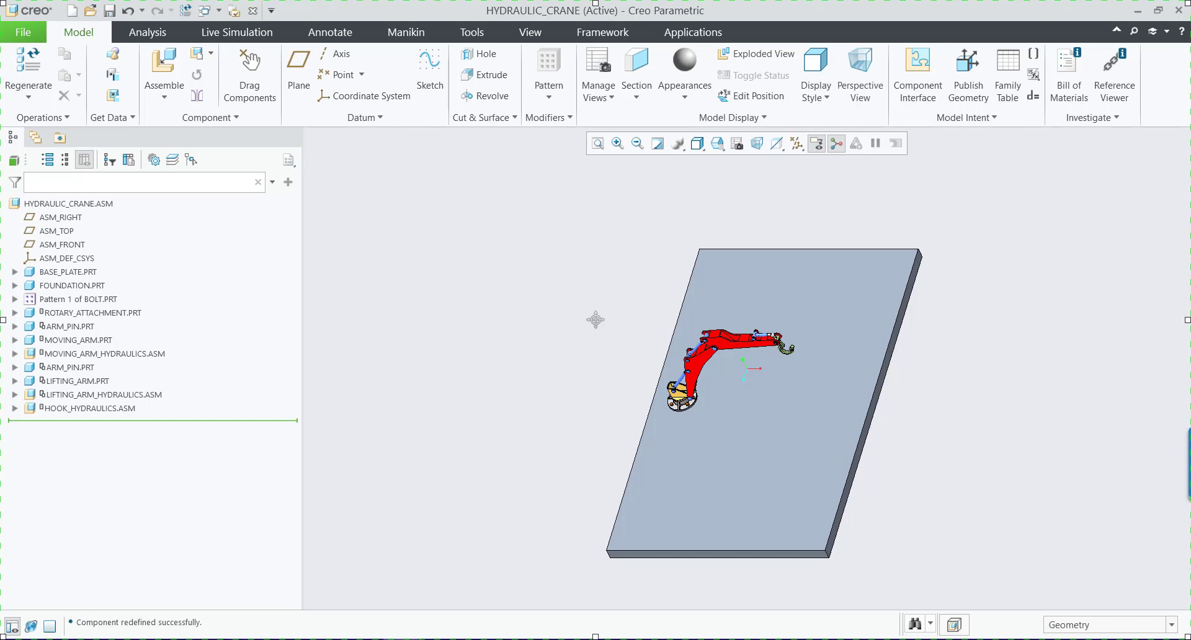
Switch to the HYDRAULIC_CRANE_FINAL assembly window and expand the mechanism's rigid bodies list, with the analyses collapsed.
click(391, 606)
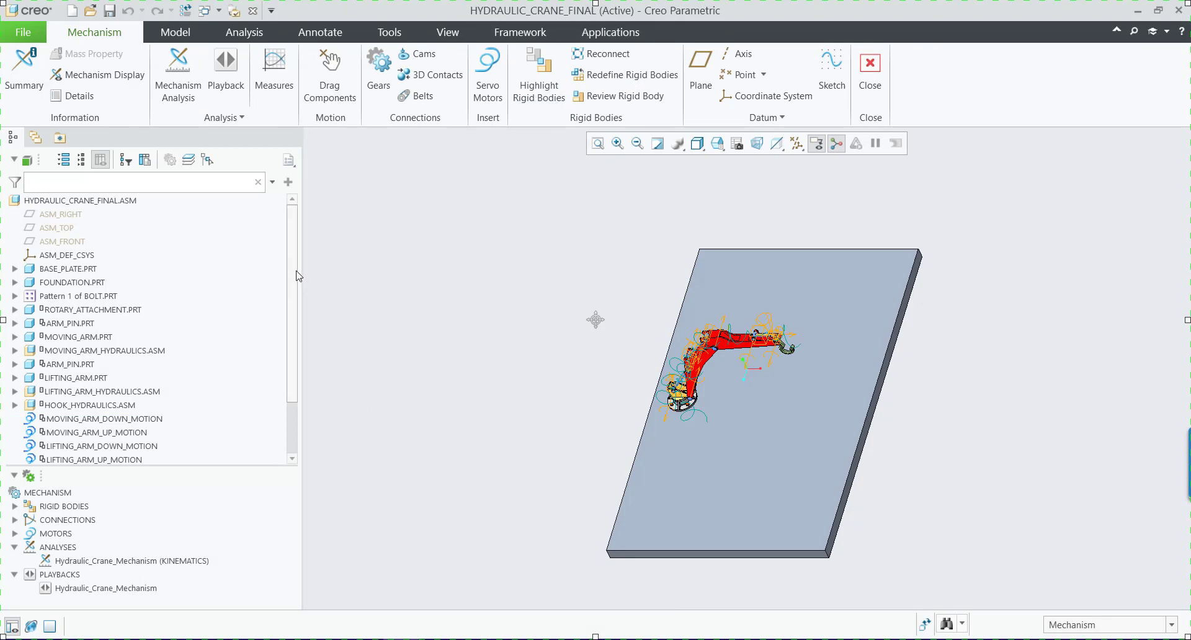
scroll(297, 276, down, 5)
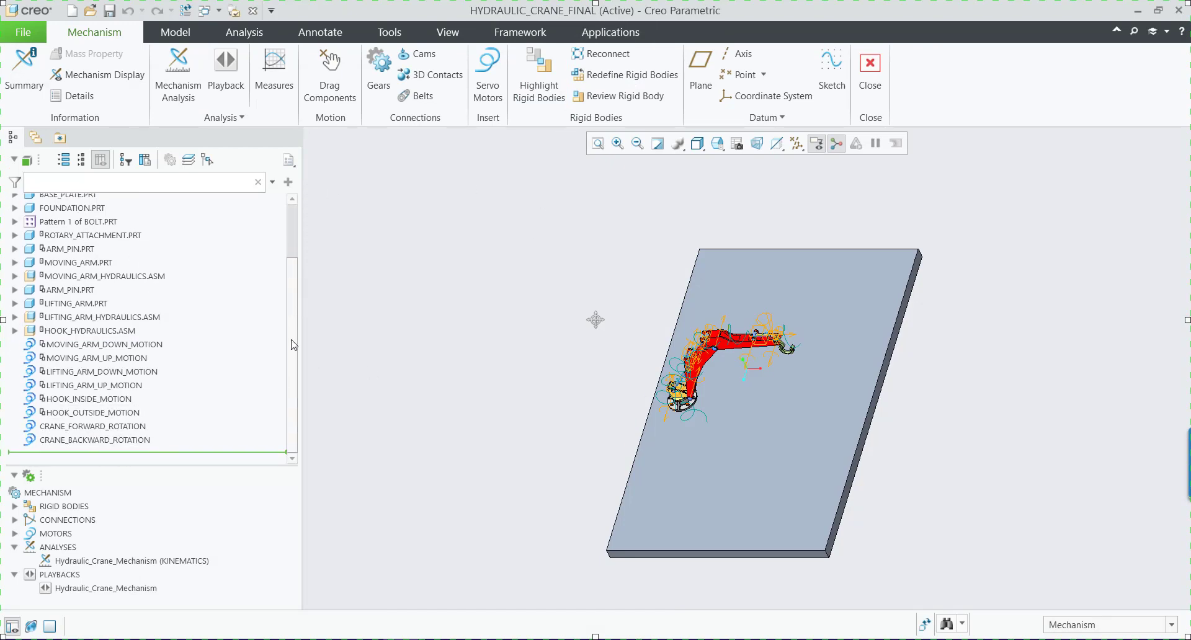
click(15, 547)
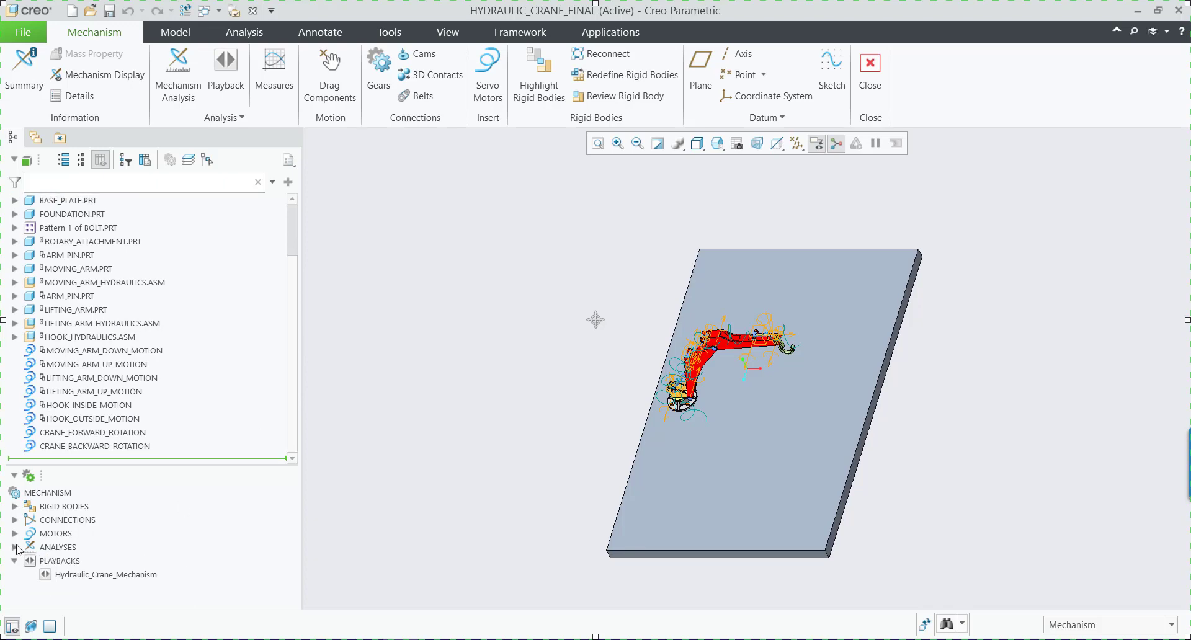
click(14, 507)
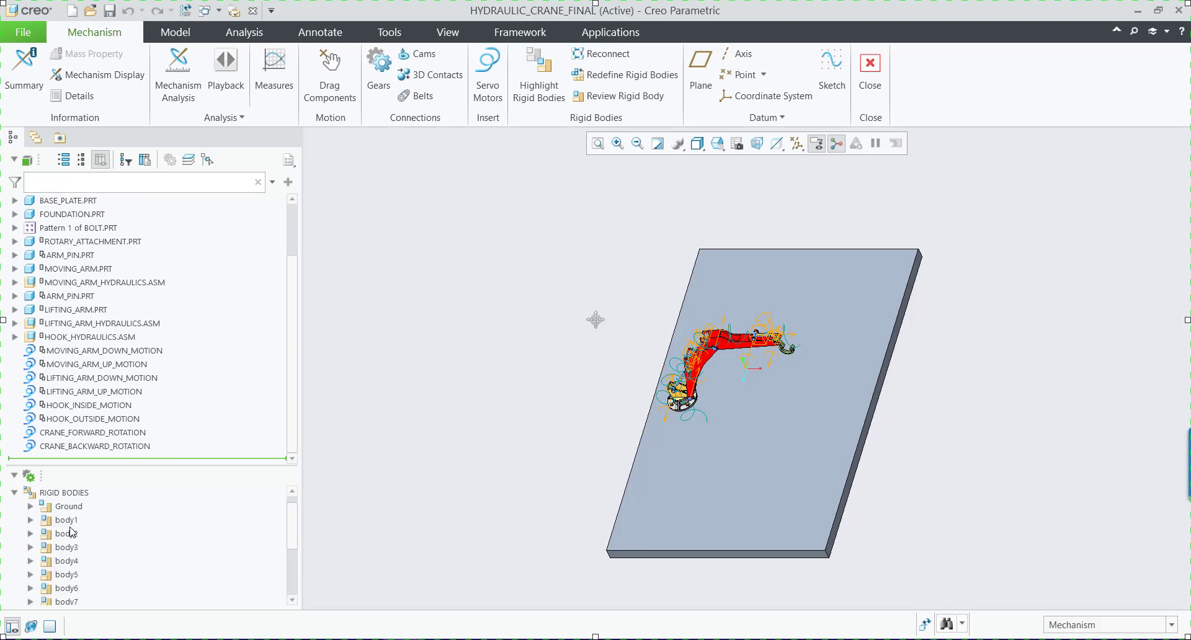
Examine which components belong to the Ground rigid body, down to the parts inside the crane assembly.
click(32, 507)
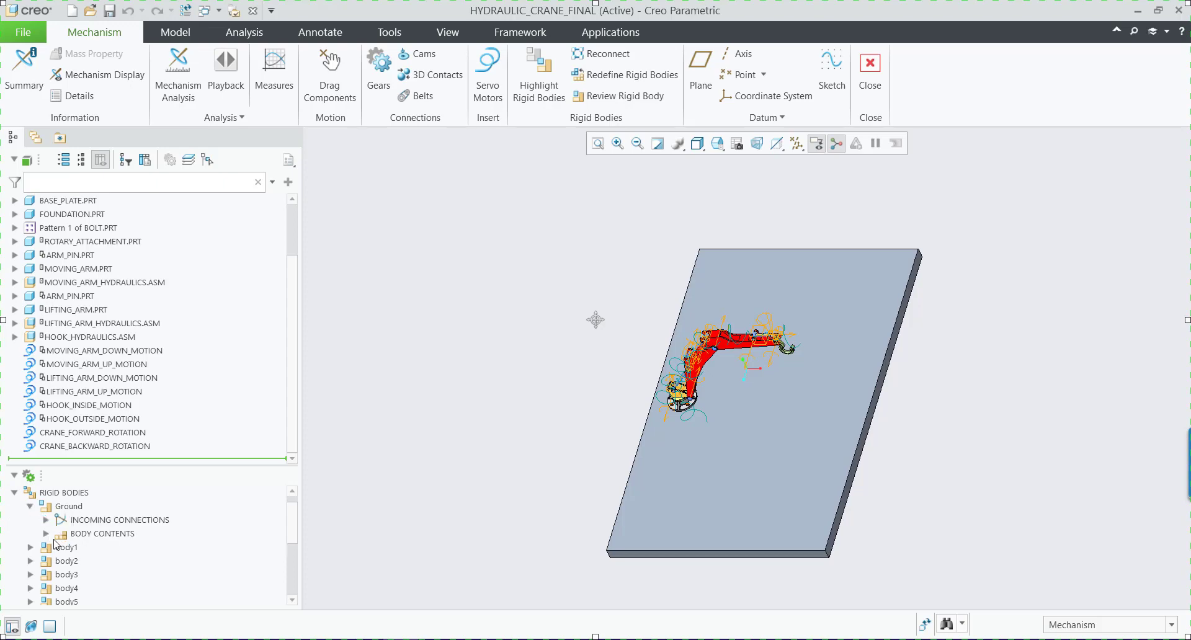
click(46, 534)
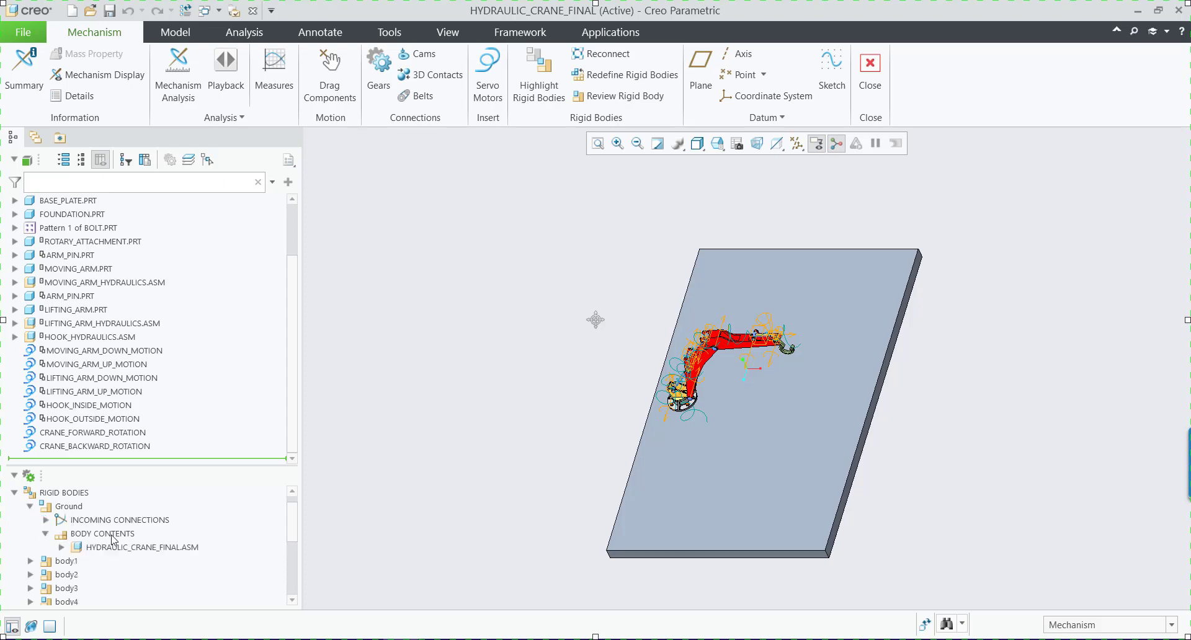
click(61, 547)
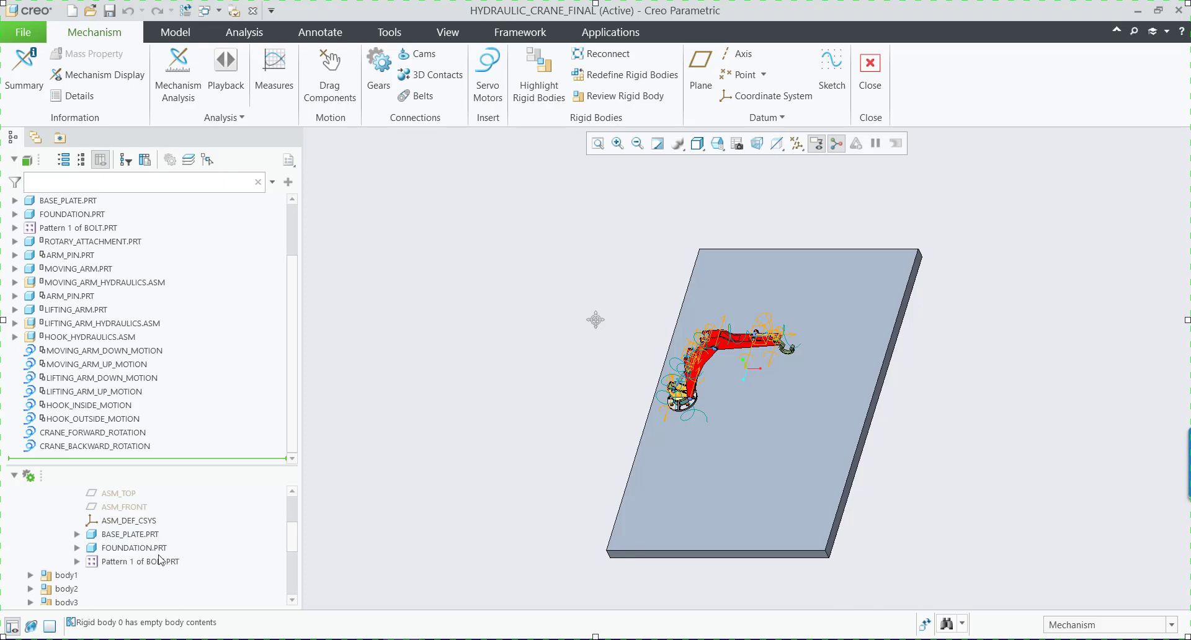
scroll(84, 553, up, 3)
scroll(167, 581, down, 3)
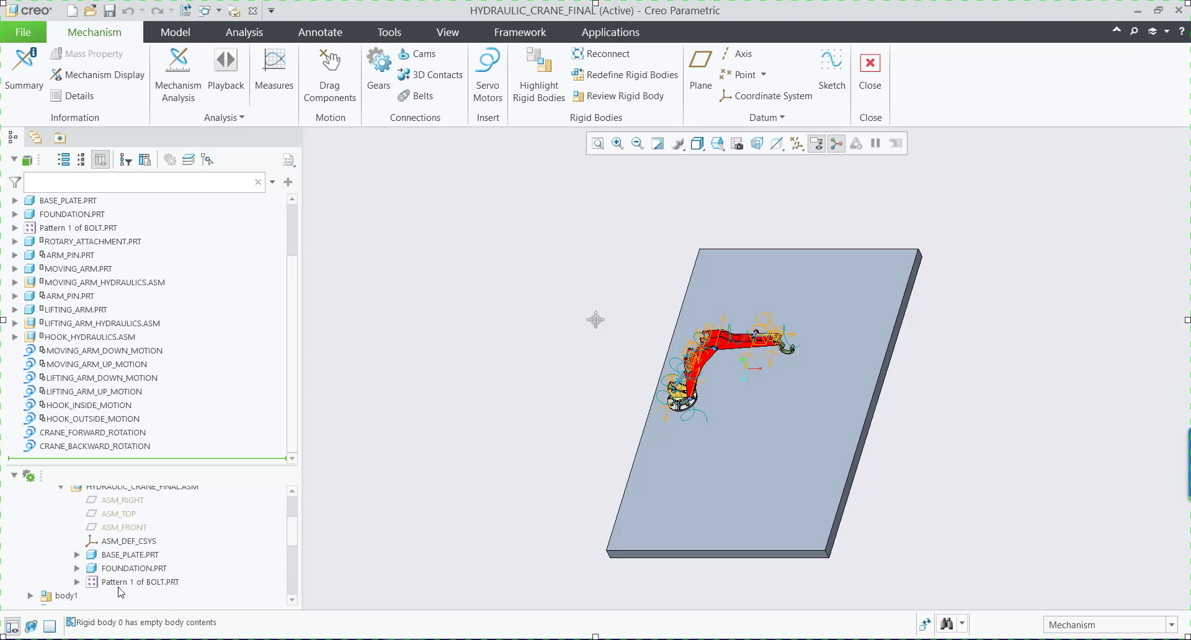
scroll(103, 575, up, 3)
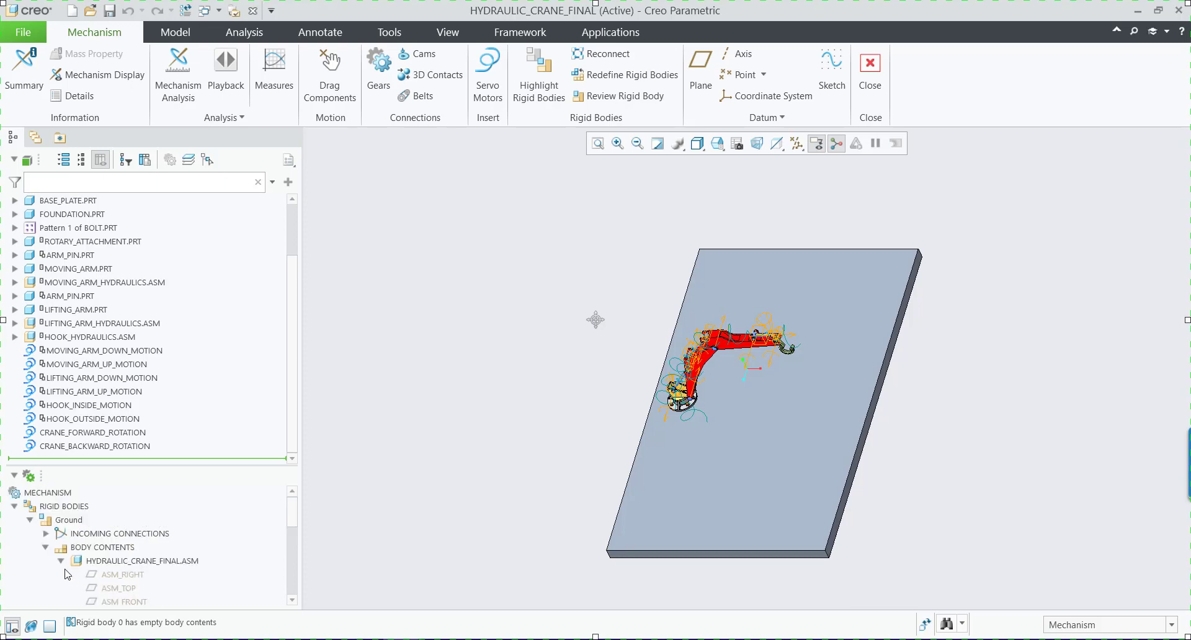
click(61, 562)
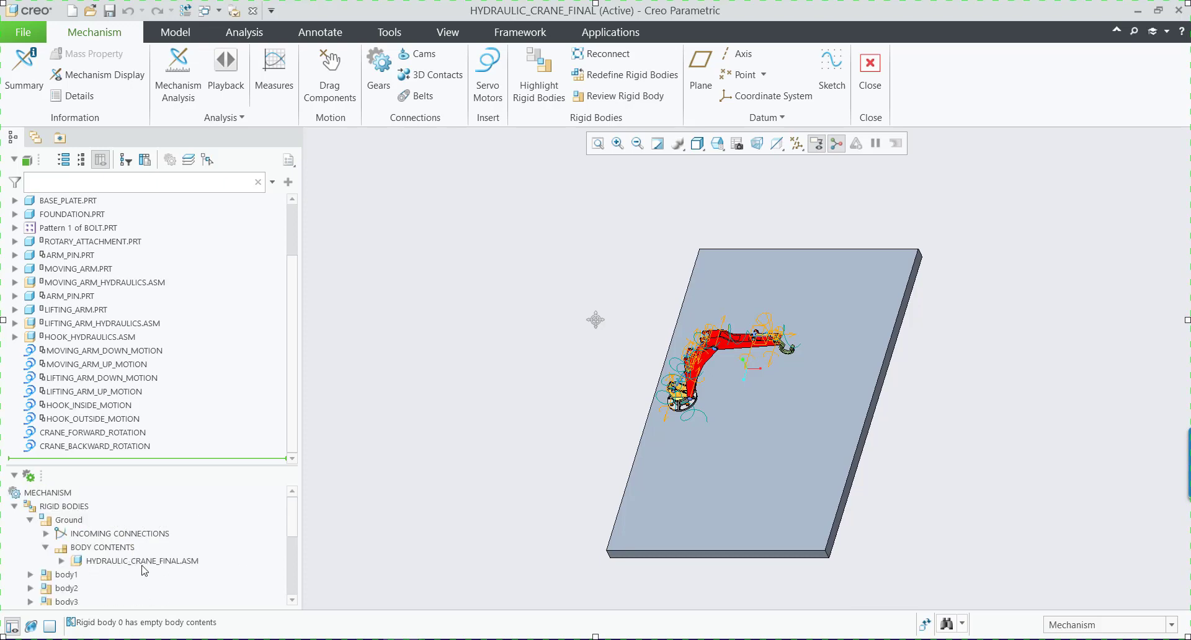
click(30, 521)
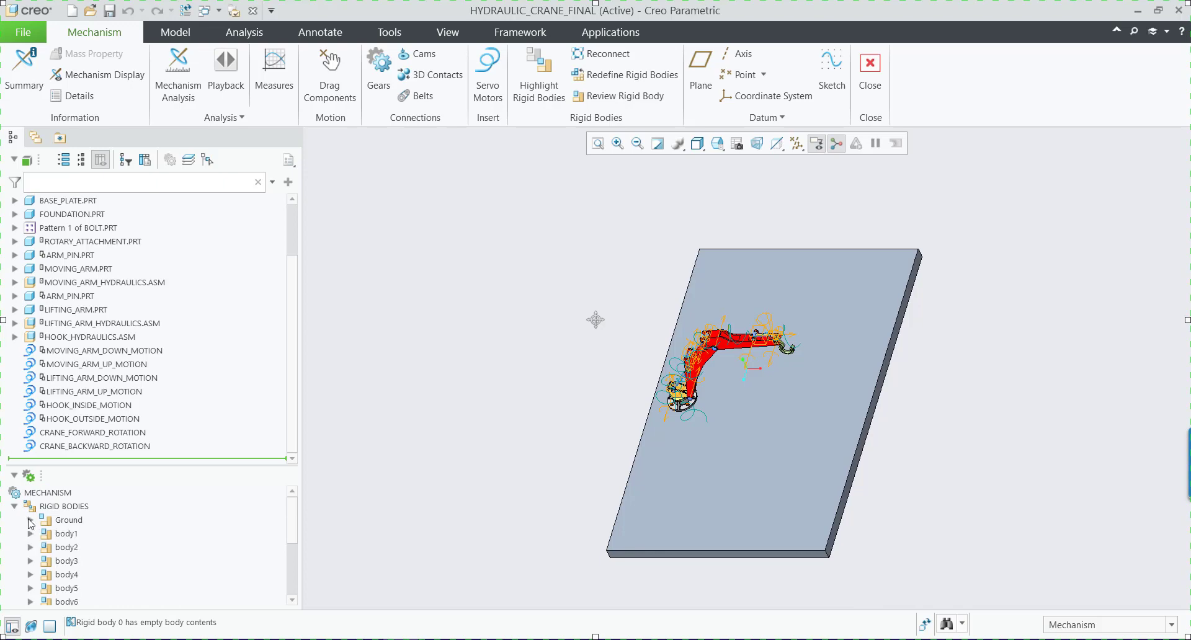
Examine body1's connections and contents, and highlight MOVING_ARM_PISTON.PRT to locate it in the crane model.
click(30, 534)
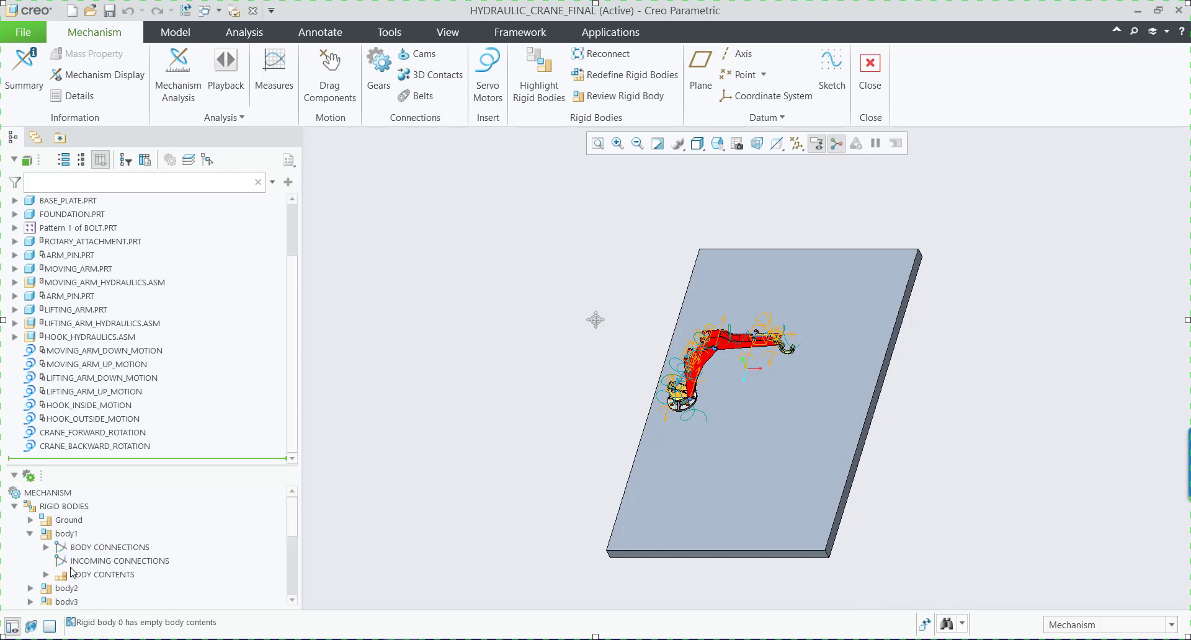
click(46, 547)
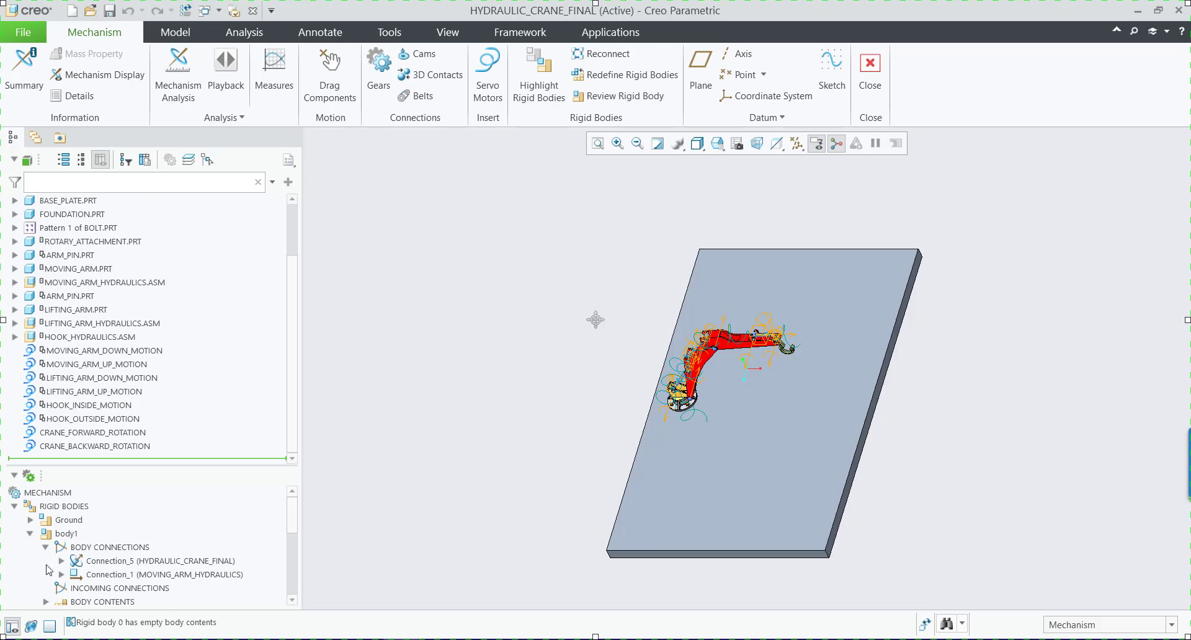
click(46, 548)
click(46, 574)
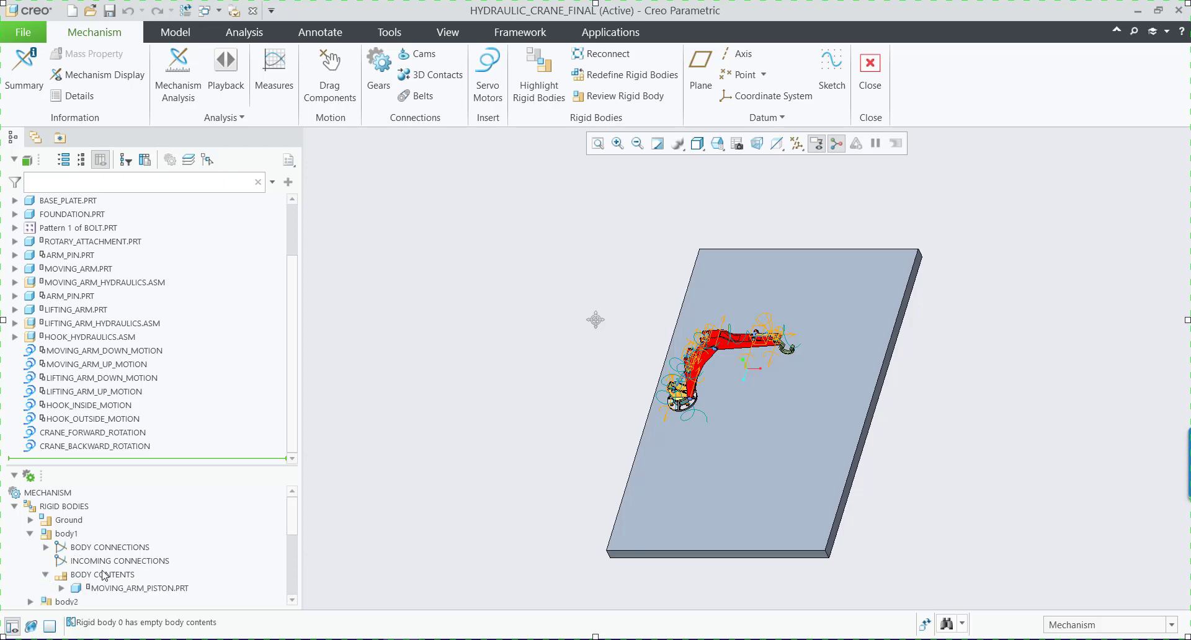
scroll(104, 575, down, 1)
click(123, 551)
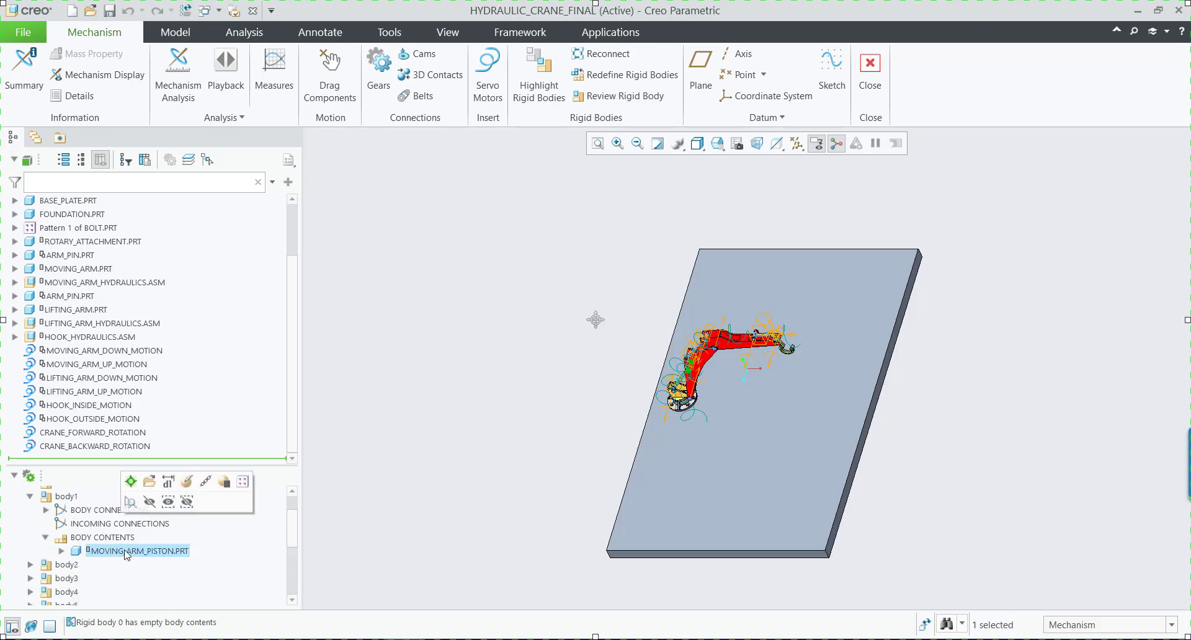
scroll(702, 366, up, 3)
scroll(702, 366, up, 3)
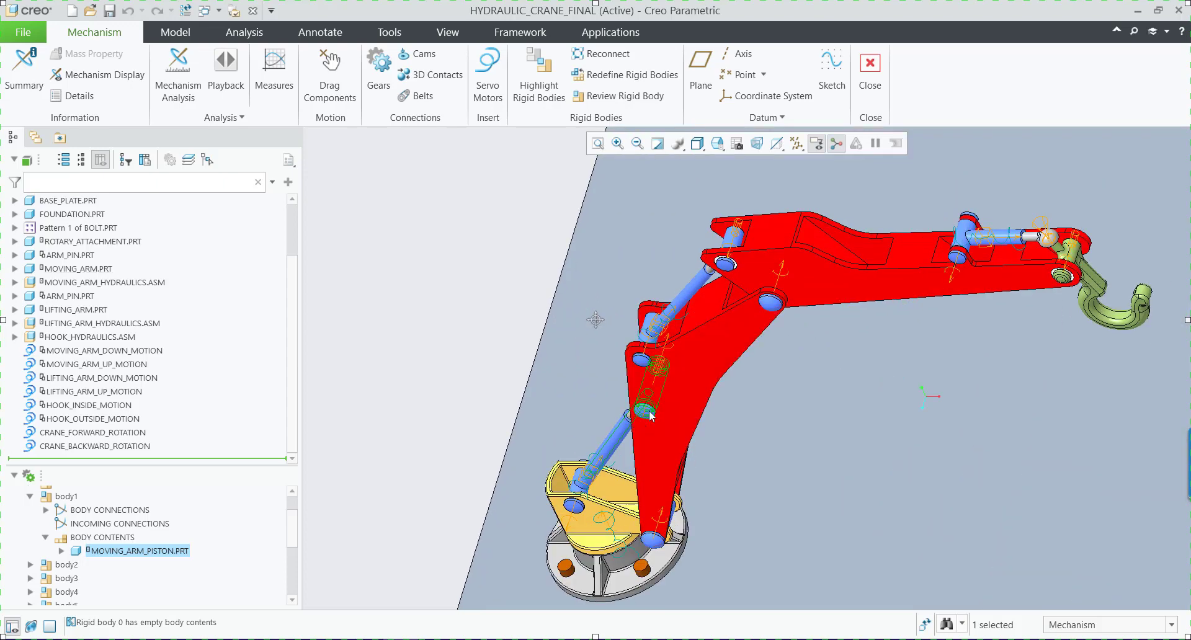
scroll(678, 431, down, 5)
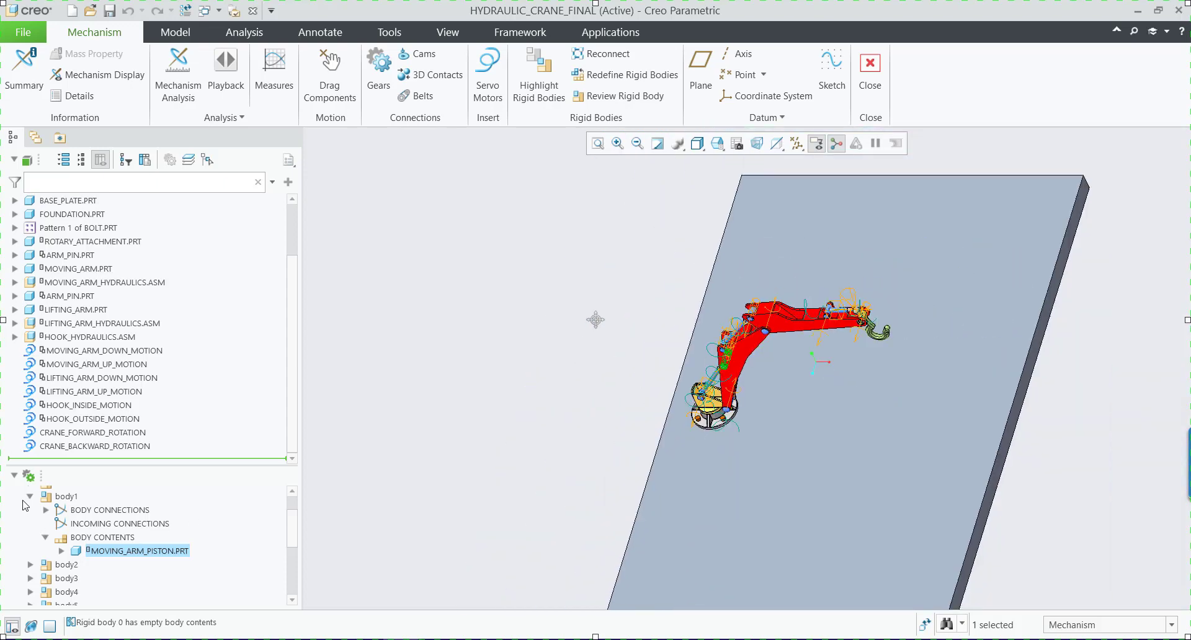
click(30, 497)
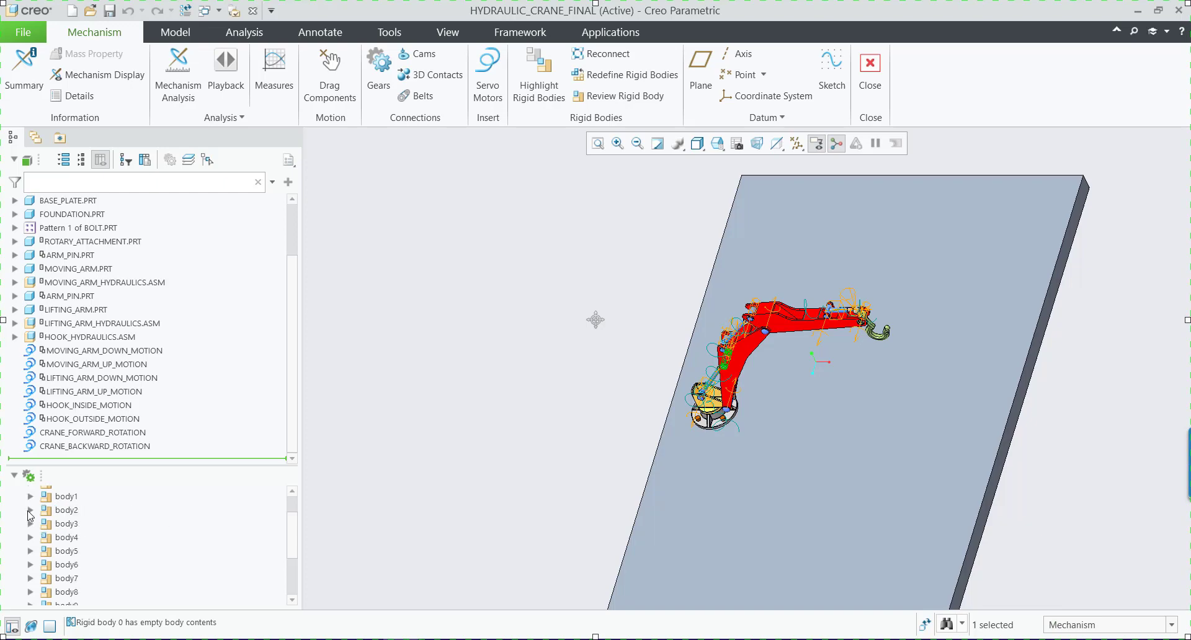
Examine which component makes up the body contents of body2.
click(30, 511)
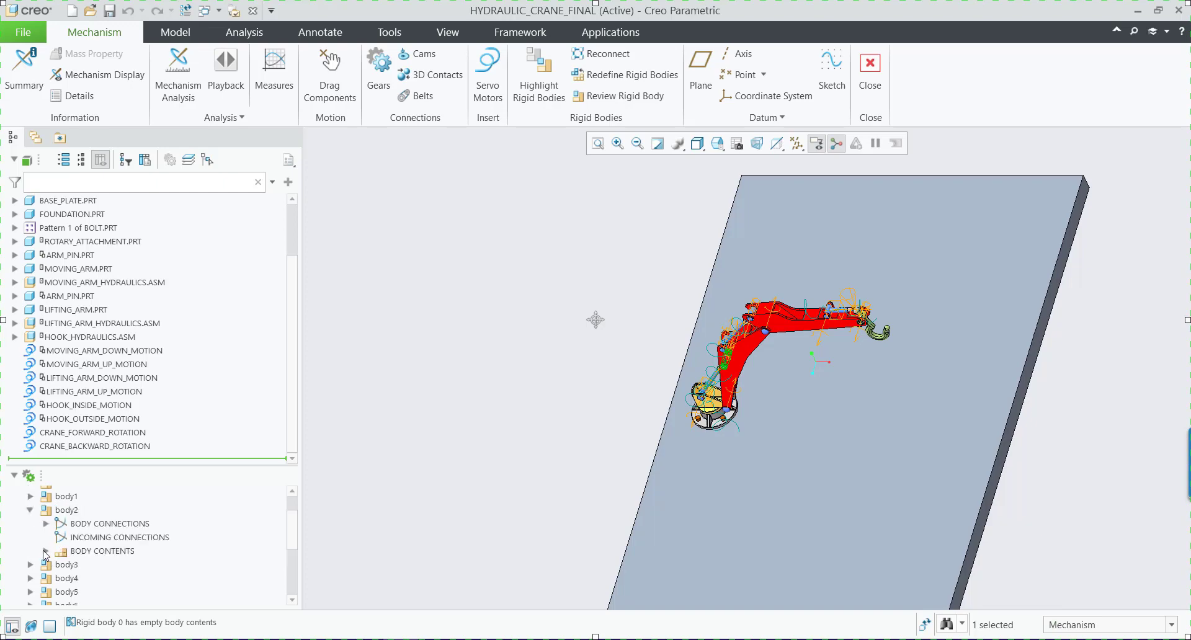
click(45, 552)
scroll(132, 550, down, 1)
scroll(151, 549, up, 2)
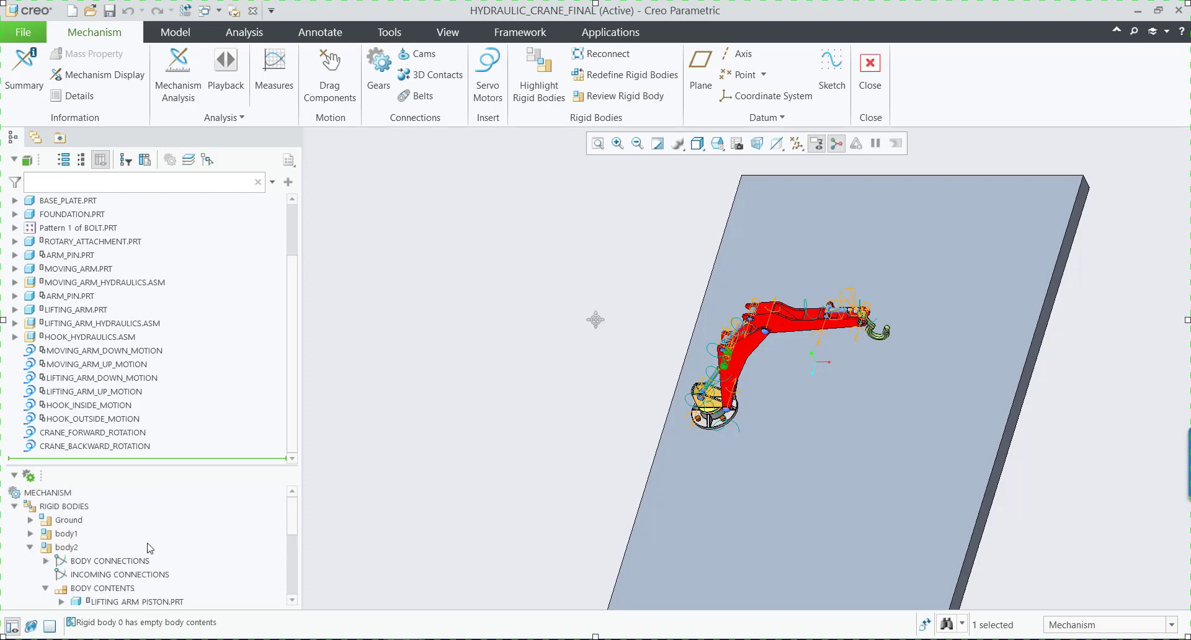
click(31, 548)
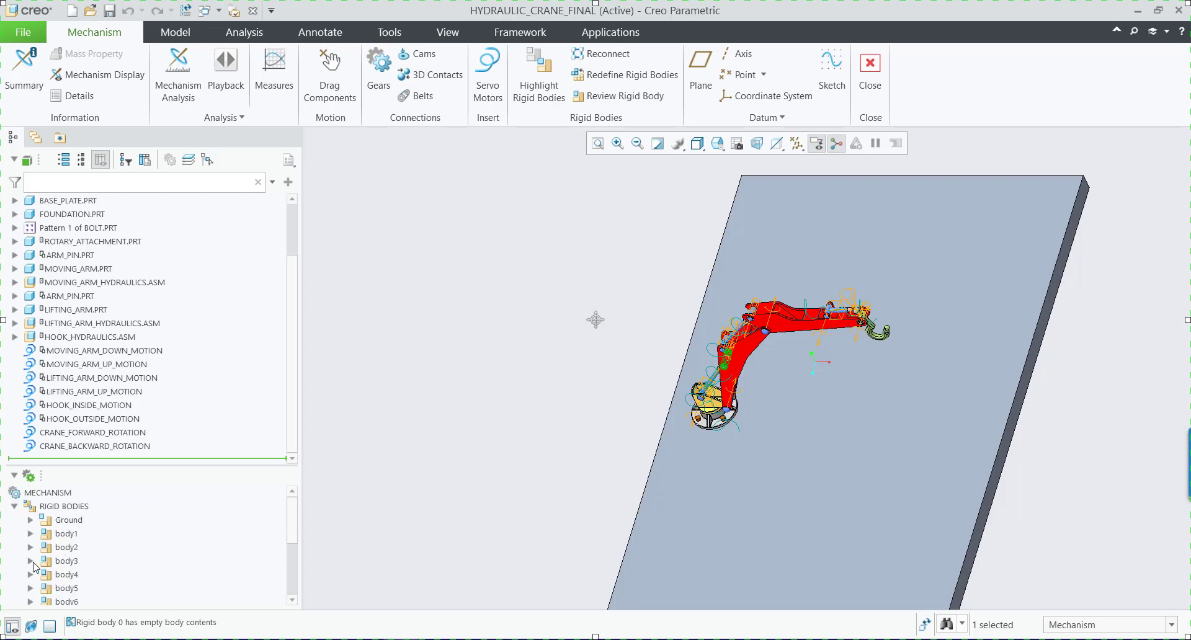
Examine the body contents of body3 and select HOOK_PISTON.PRT.
click(30, 561)
scroll(37, 564, down, 2)
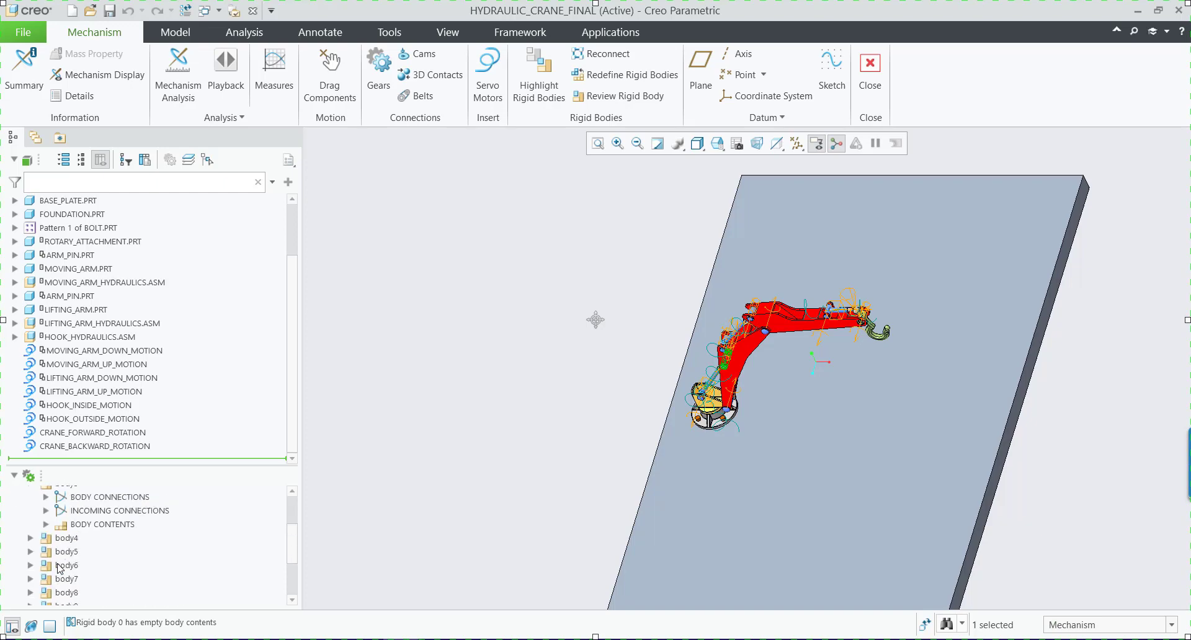
click(46, 524)
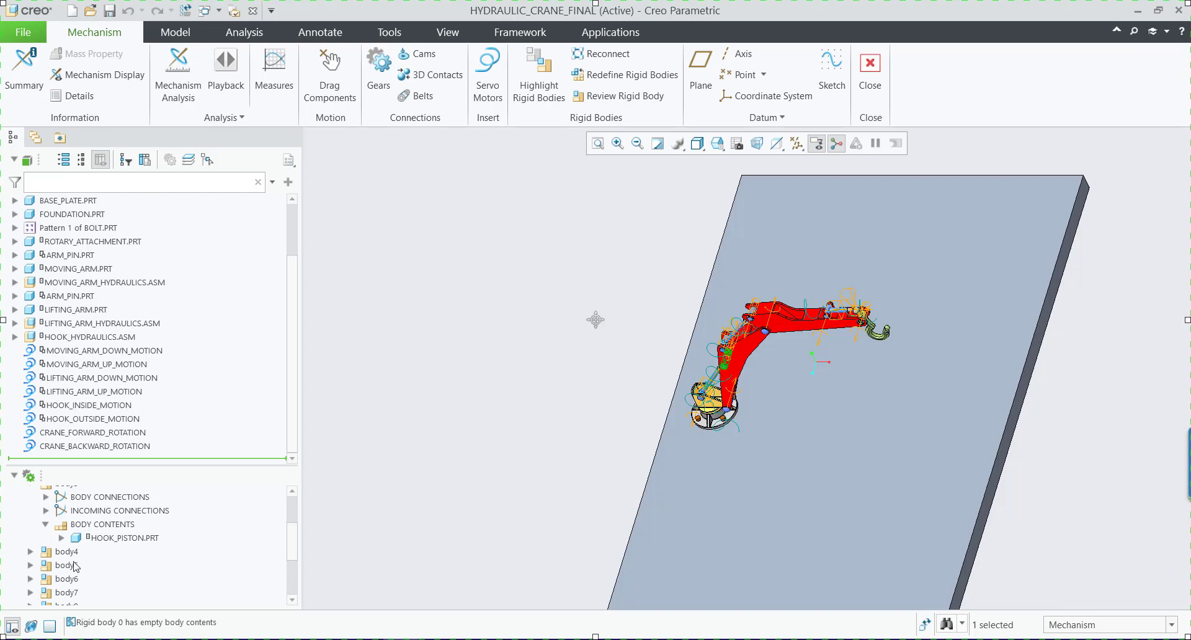
click(124, 539)
scroll(57, 562, up, 1)
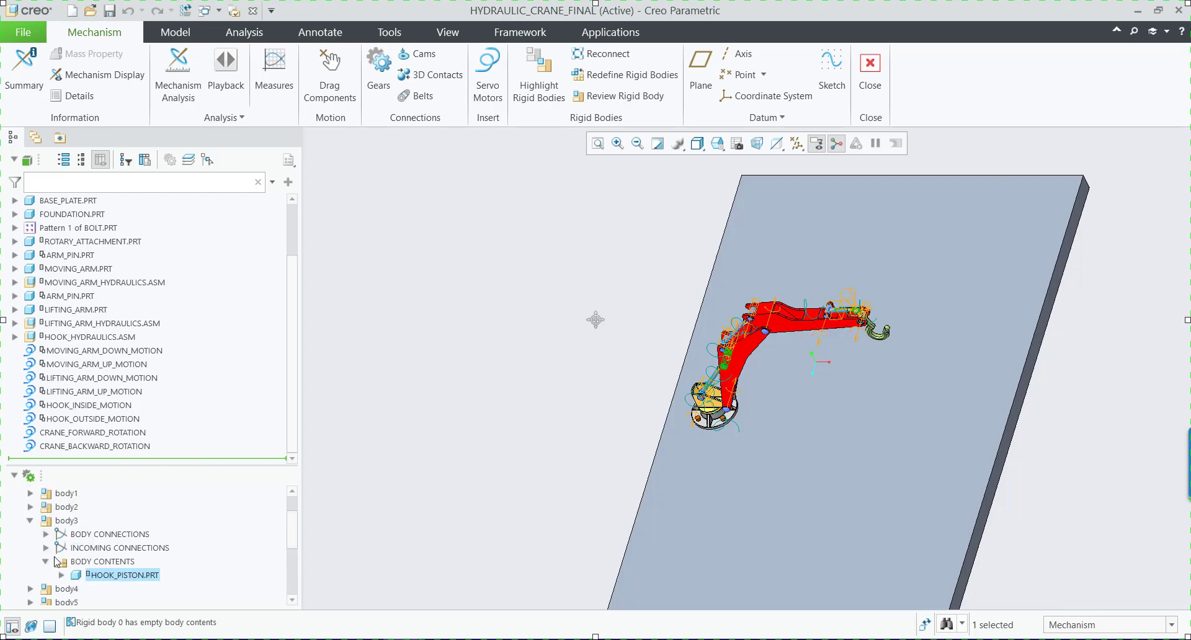
click(30, 522)
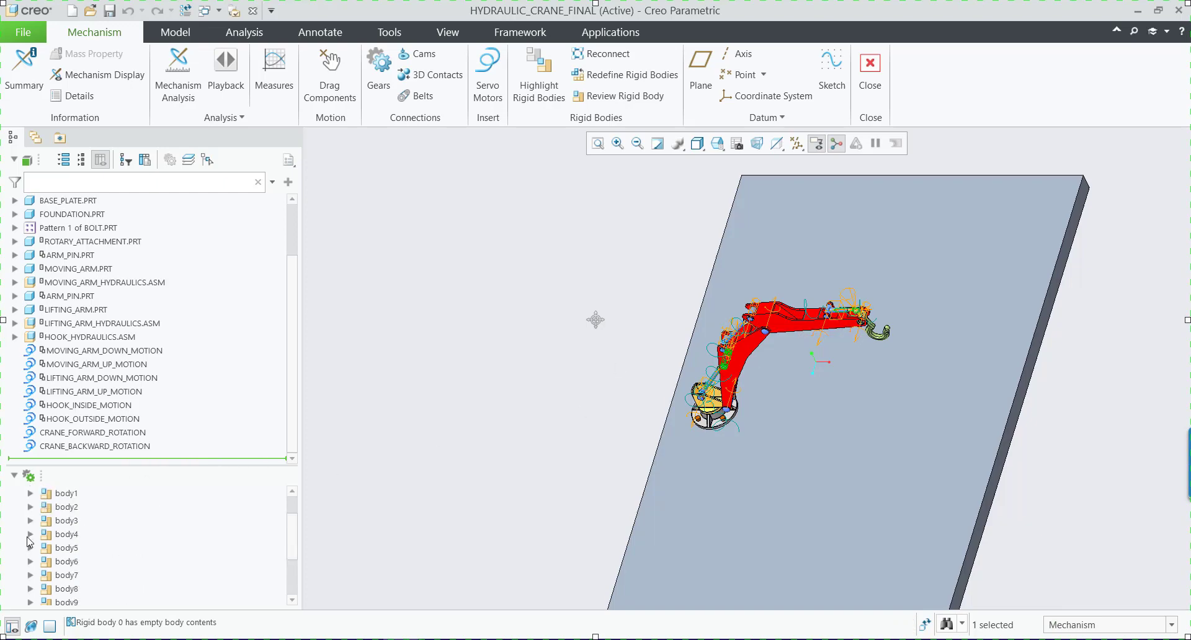
Examine the body contents of body4 and highlight HOOK.PRT in the crane model.
click(29, 534)
click(46, 576)
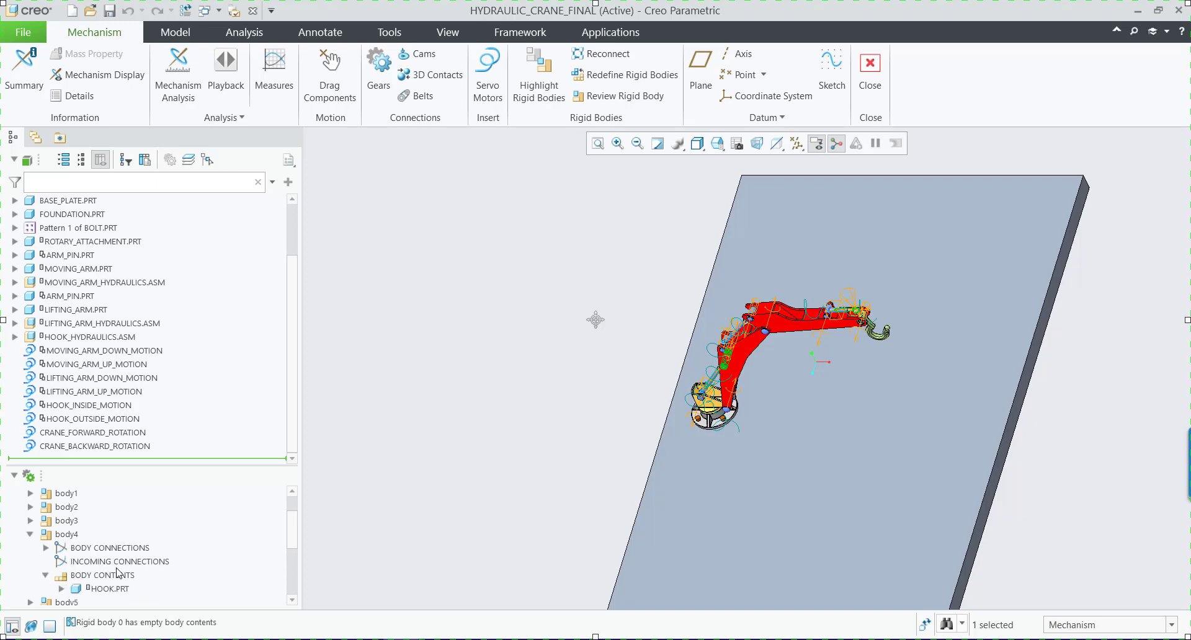
scroll(74, 571, down, 1)
click(109, 551)
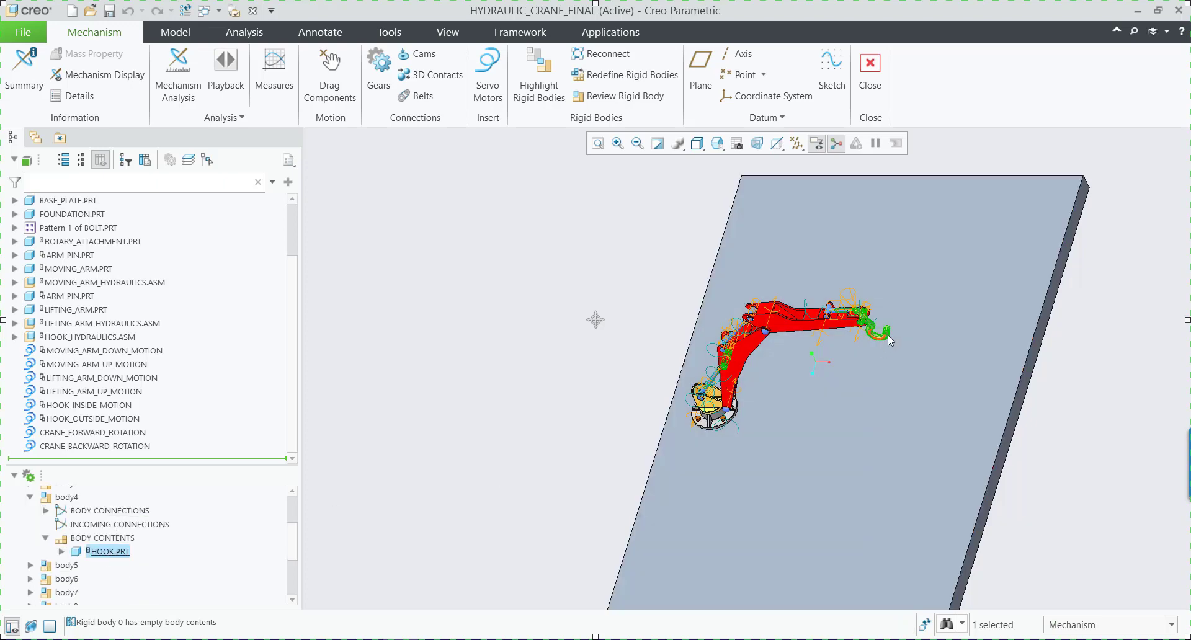
click(30, 498)
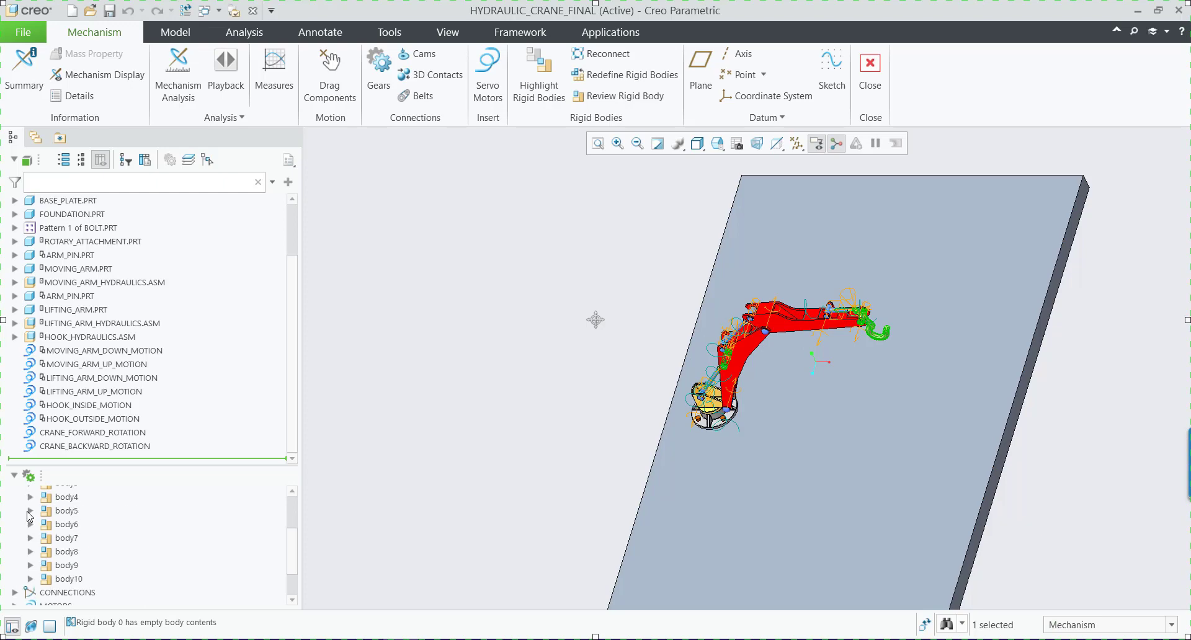
Examine body5's contents, highlighting ROTARY_ATTACHMENT.PRT and ARM_PIN.PRT in the model, and look through the remaining rigid bodies.
click(29, 511)
click(46, 553)
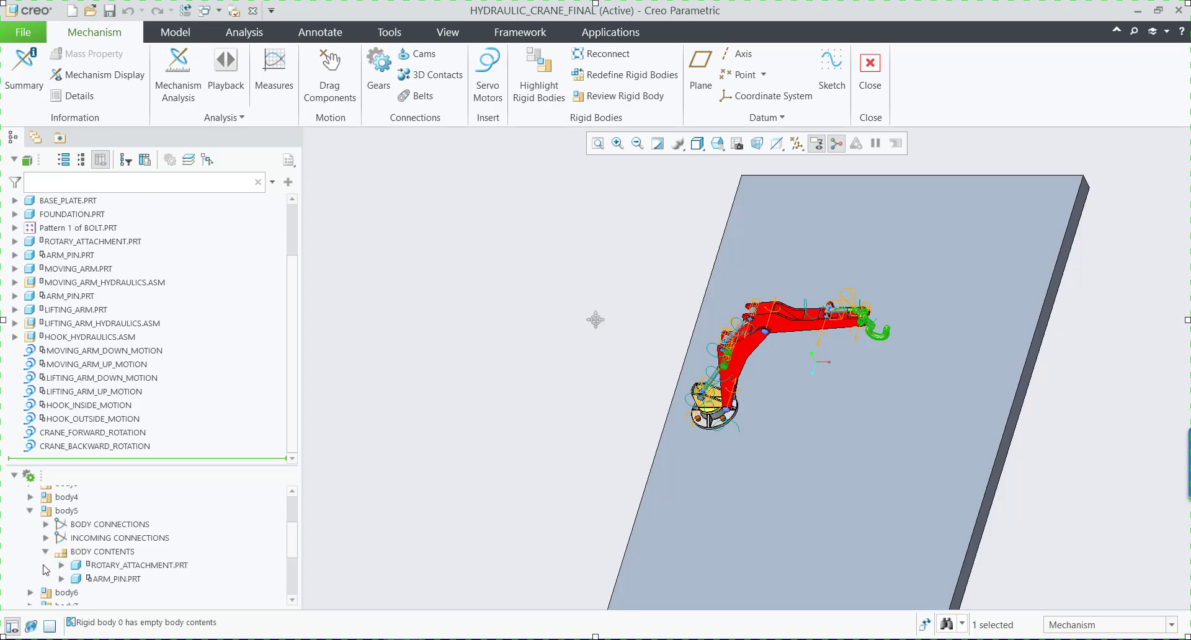
click(165, 565)
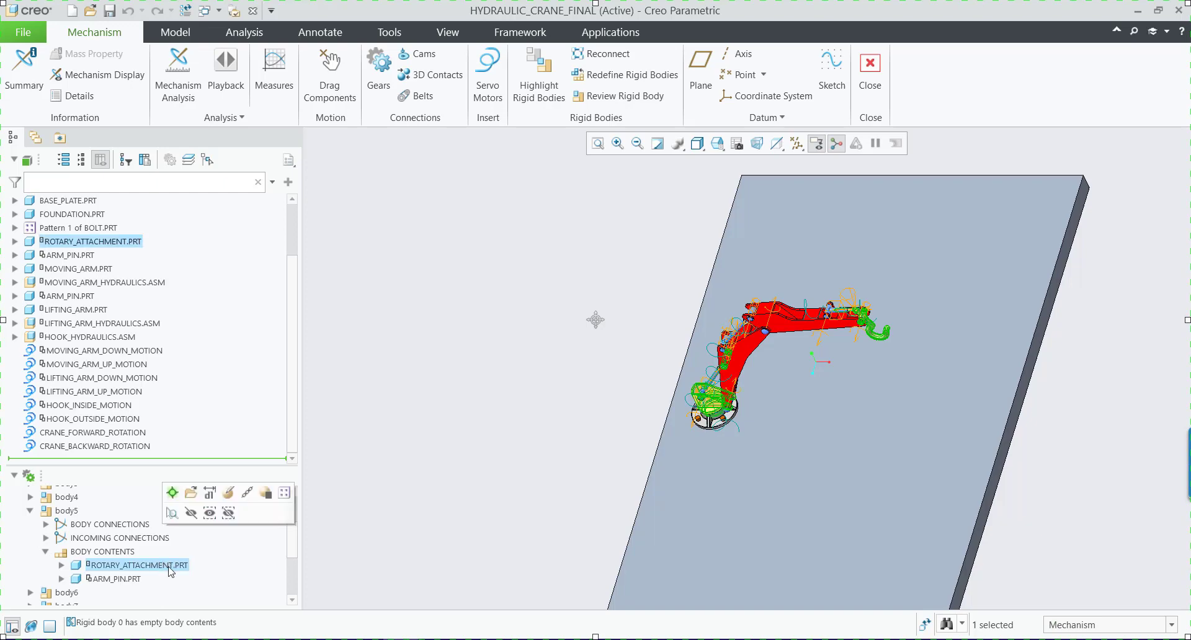
scroll(719, 483, up, 8)
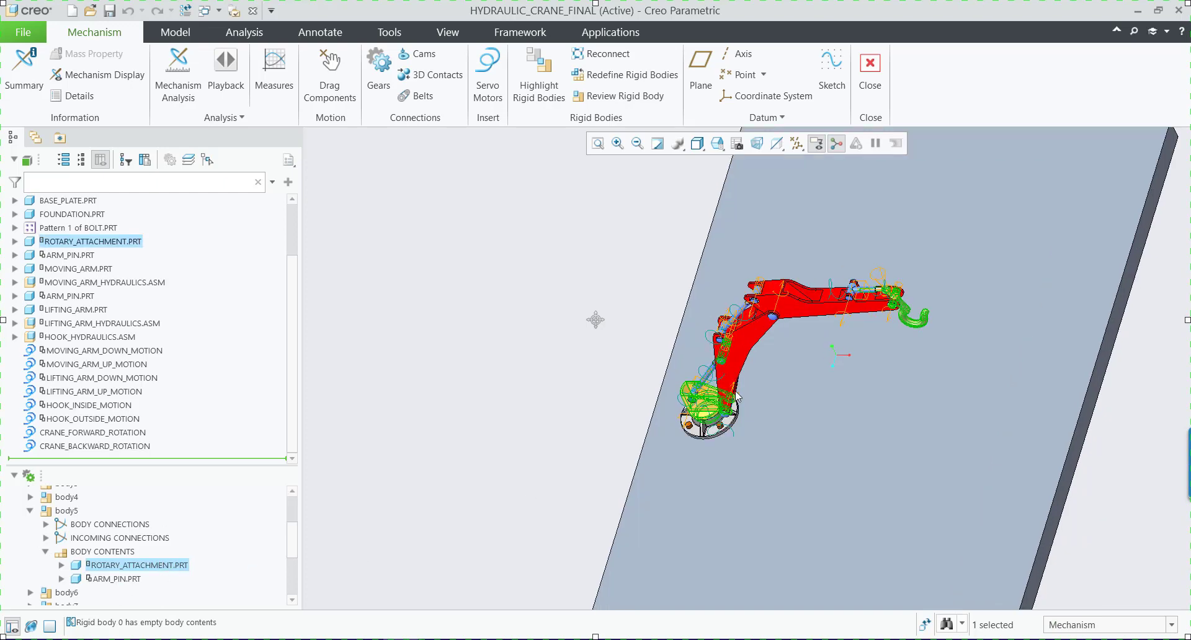
click(696, 479)
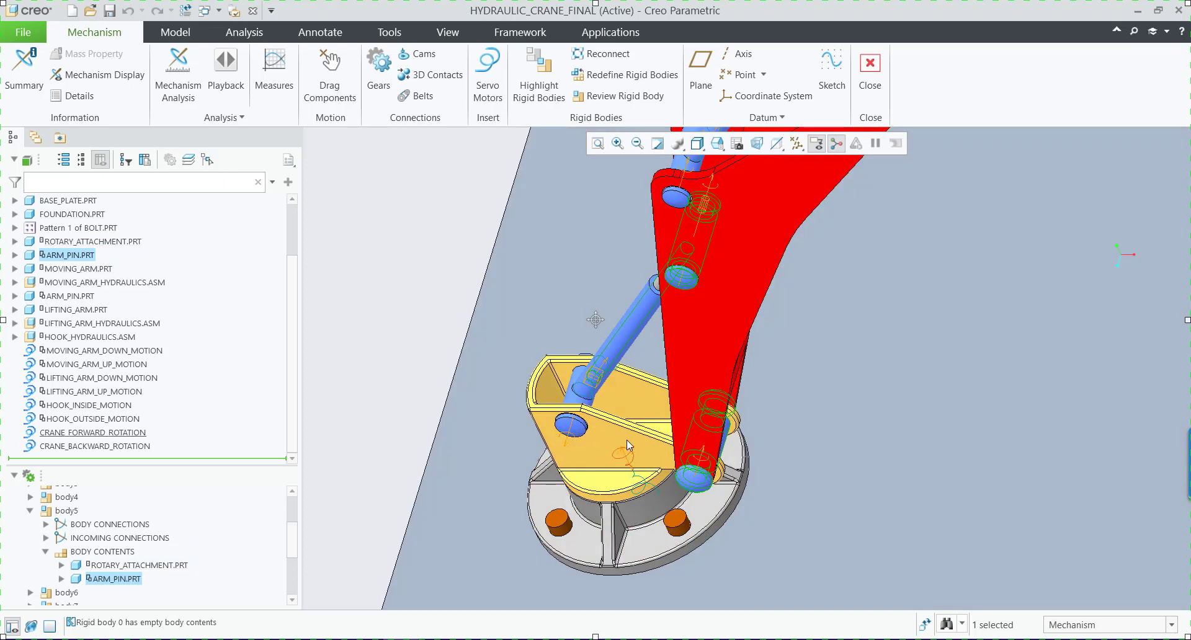
click(30, 511)
scroll(110, 524, up, 2)
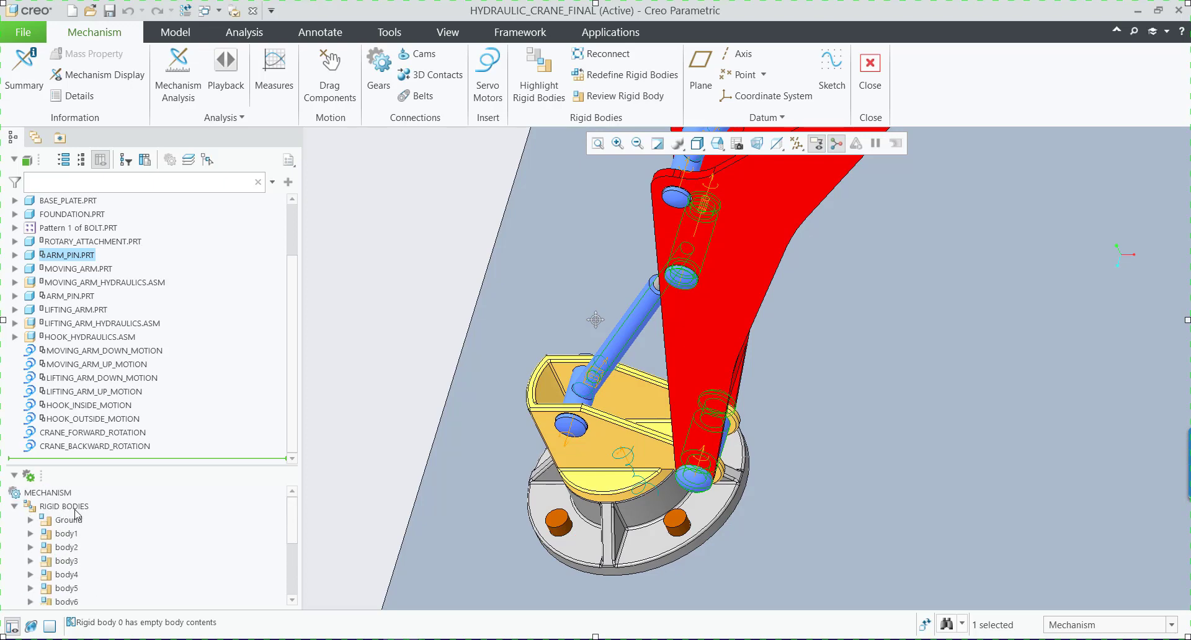
scroll(92, 546, down, 3)
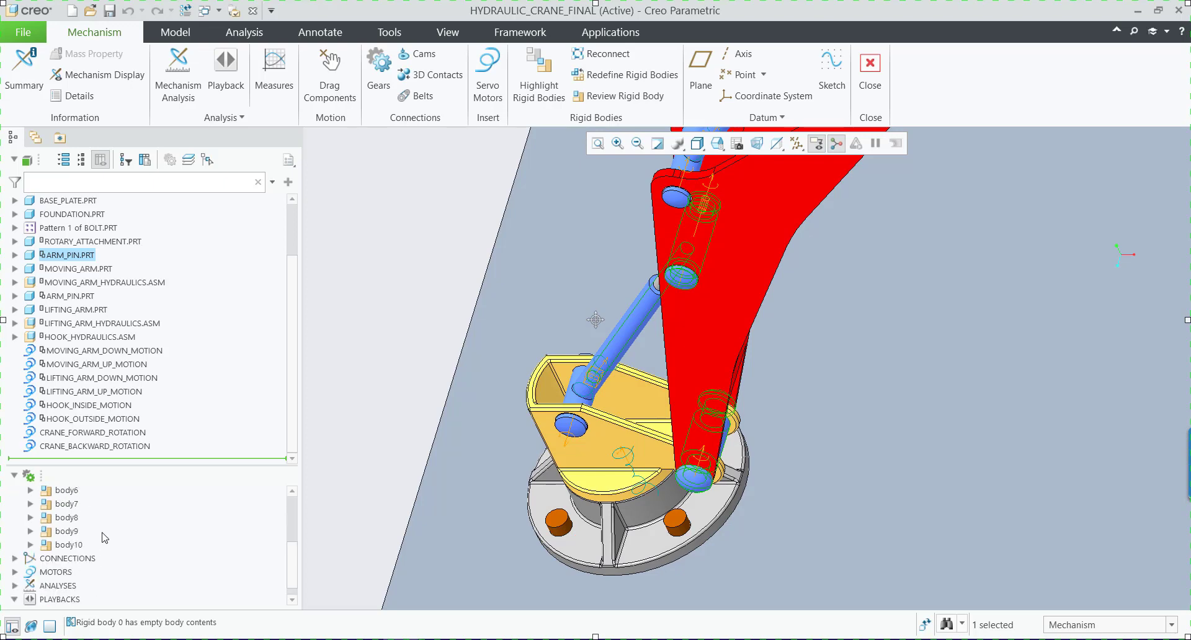
scroll(105, 538, up, 3)
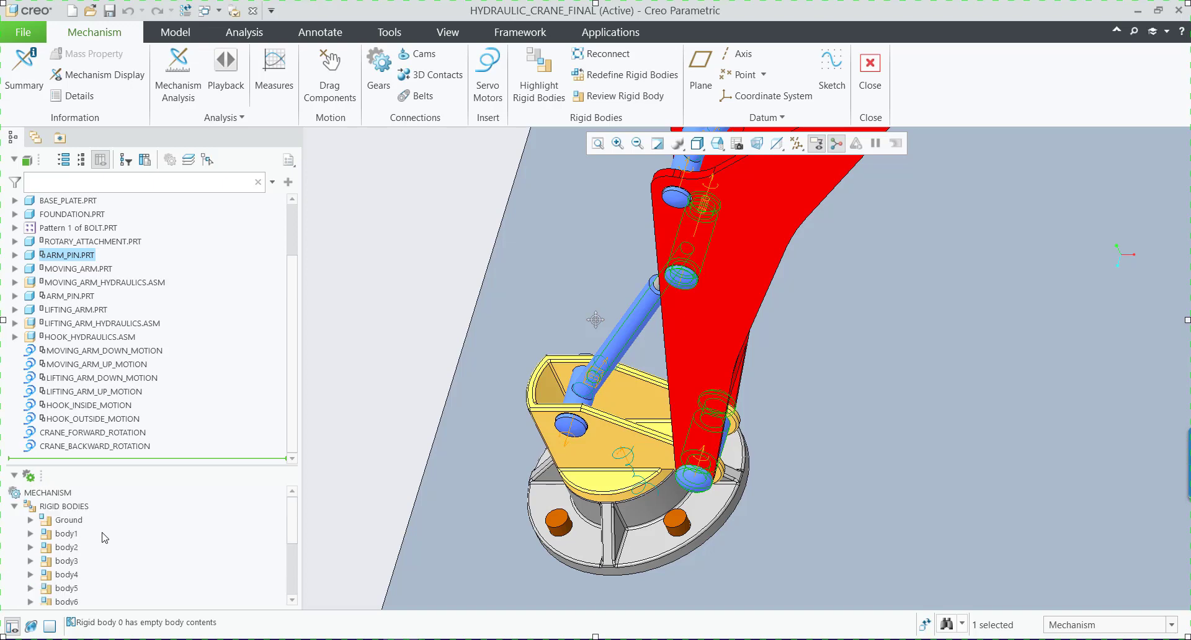
Apply a saved orientation that shows the whole crane assembly on its foundation.
scroll(103, 534, down, 3)
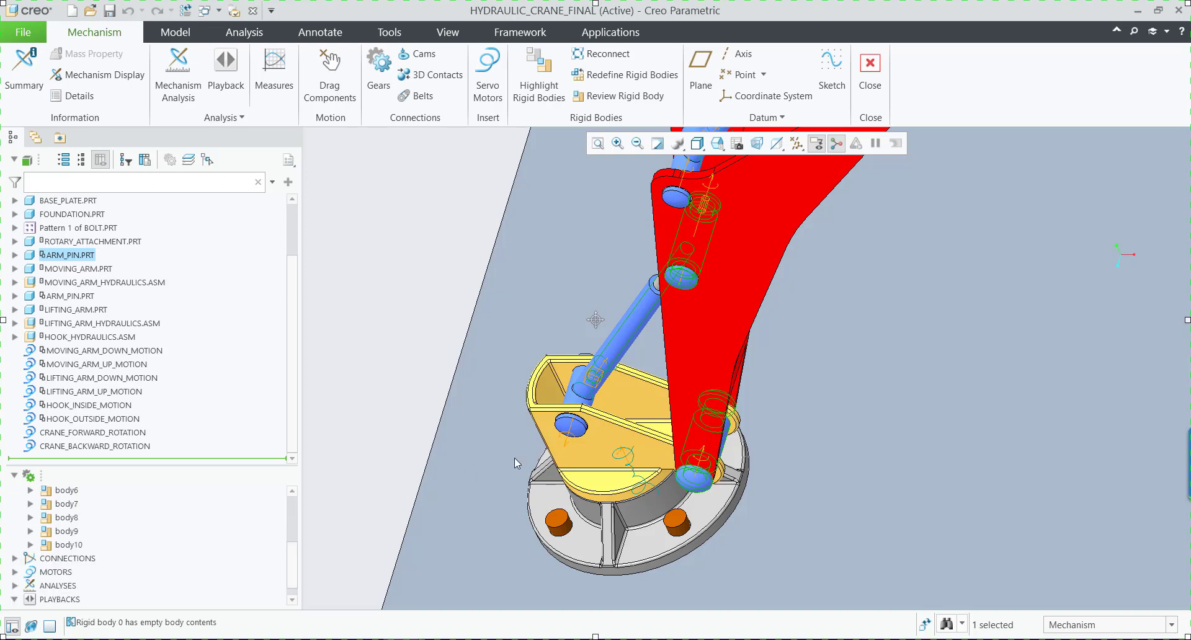
scroll(867, 403, down, 5)
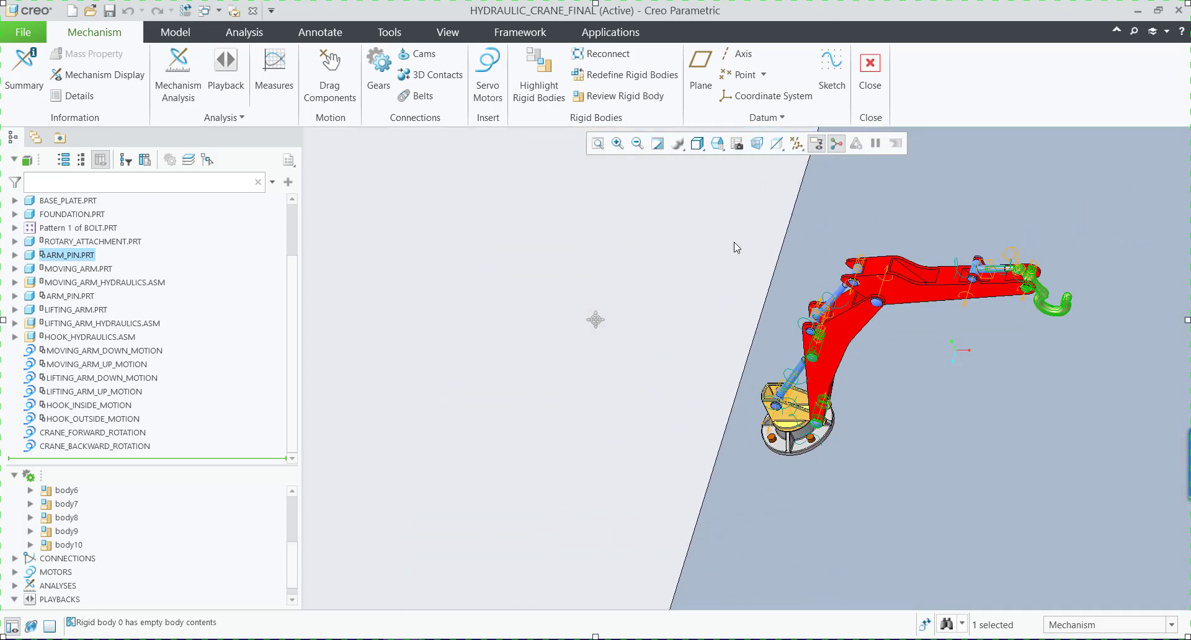
click(718, 143)
click(737, 162)
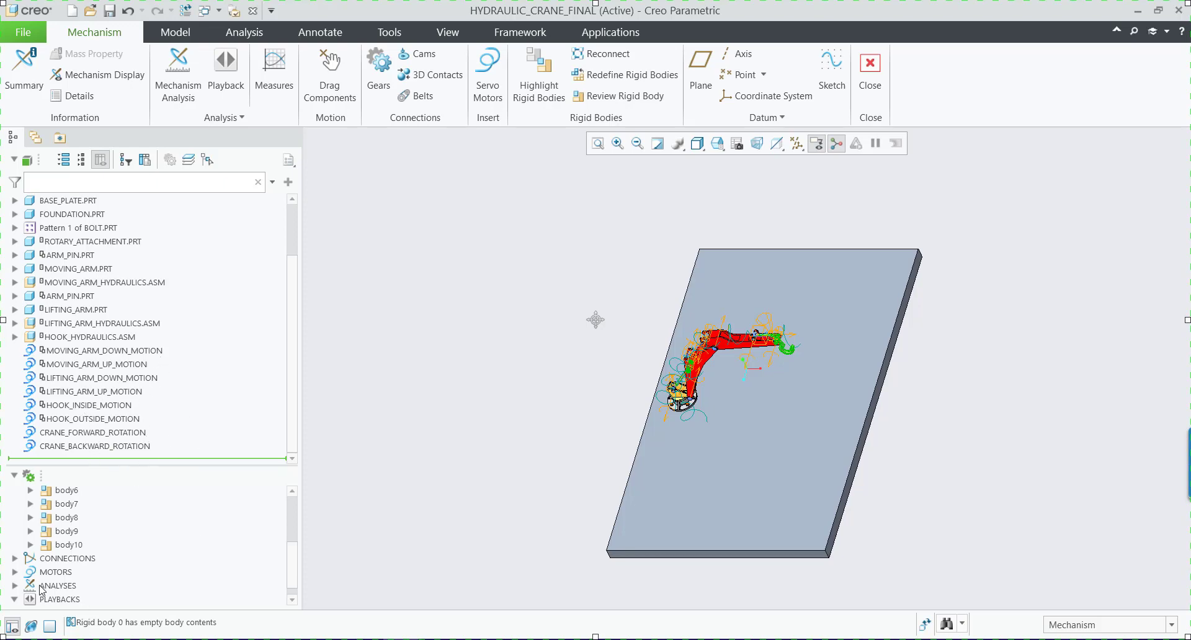
Open the definition of the Hydraulic_Crane_Mechanism kinematic analysis and show its motors.
click(15, 585)
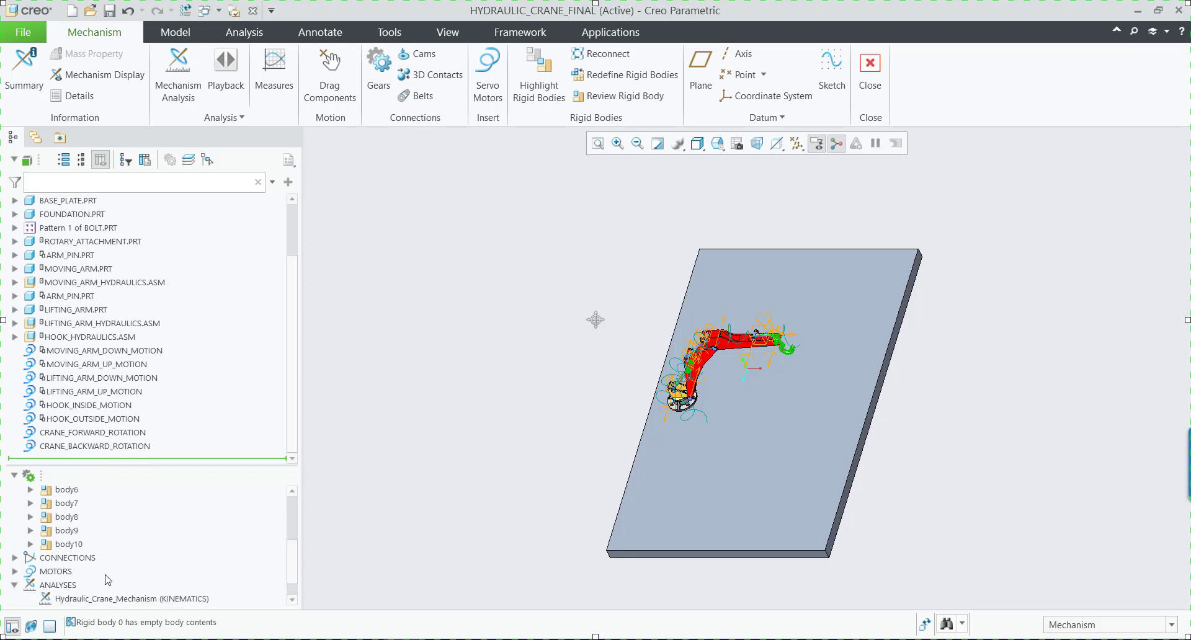
click(14, 585)
click(137, 571)
click(162, 525)
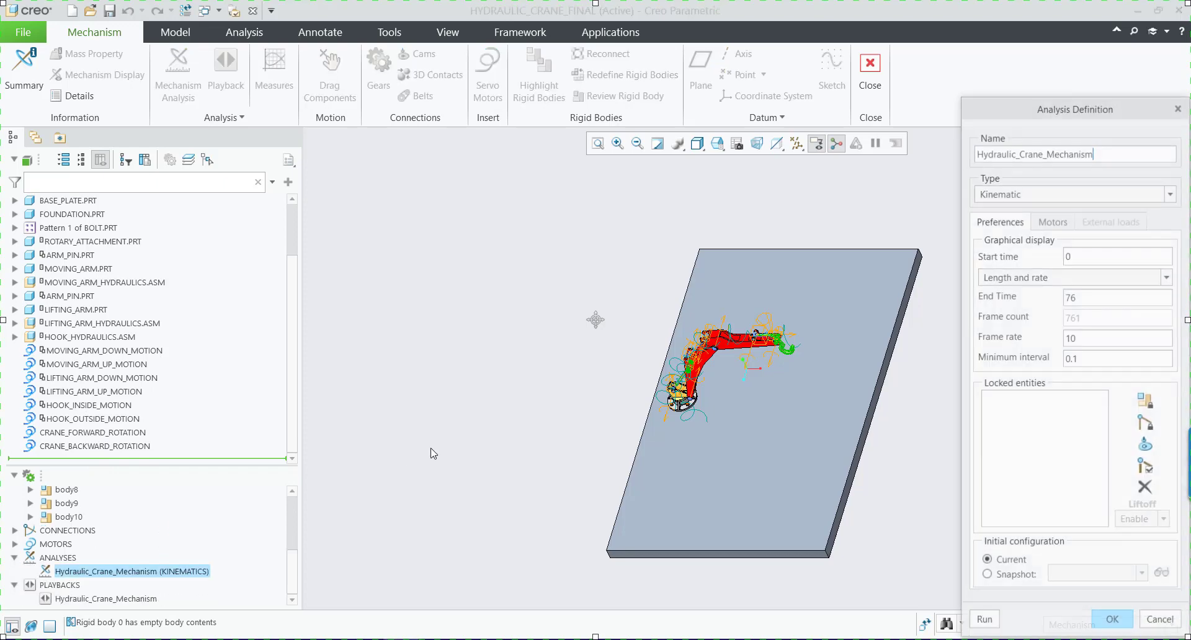
click(1060, 224)
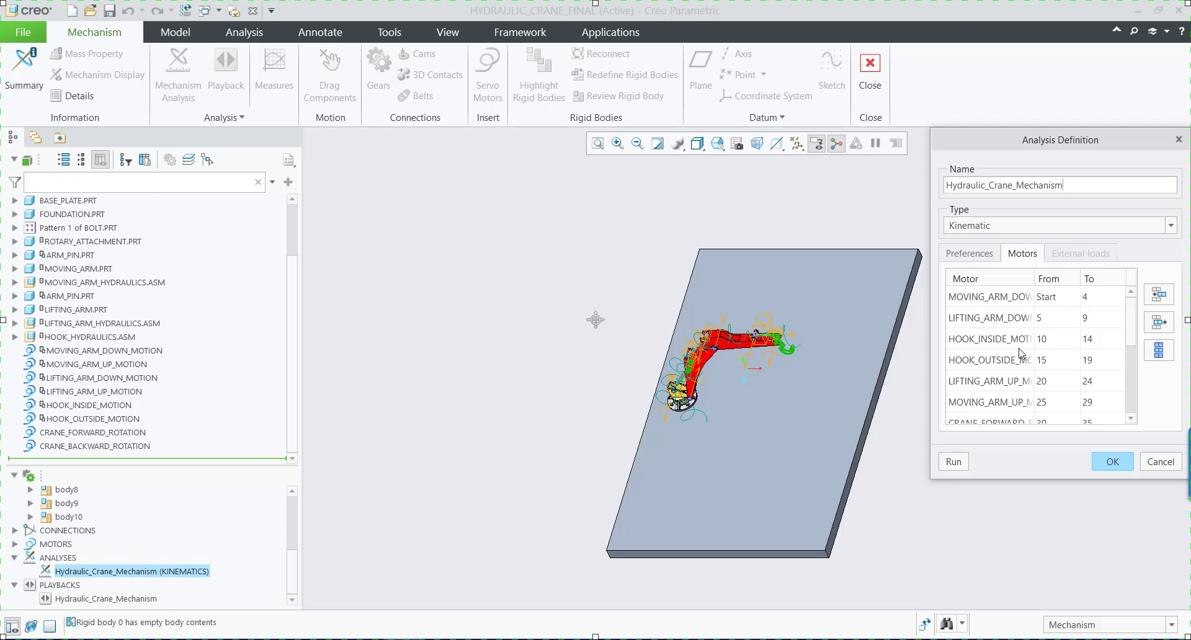
Widen the analysis definition and its motor column to read the full motor names with start and end times, and accept it.
drag(1033, 276, 1076, 275)
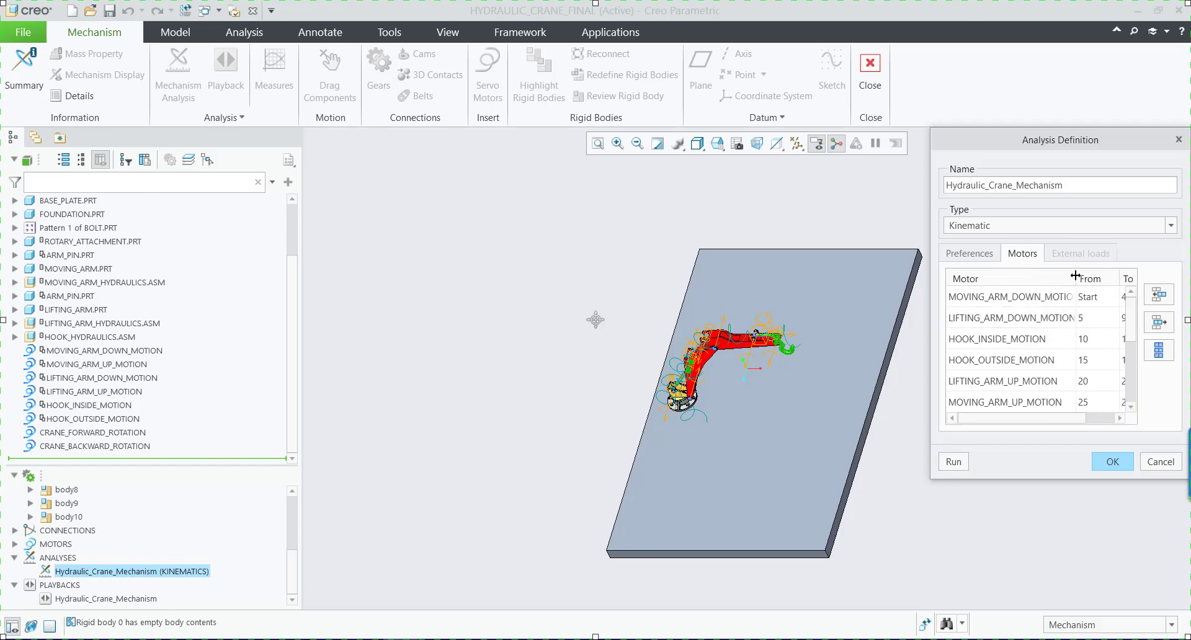
drag(931, 363, 559, 363)
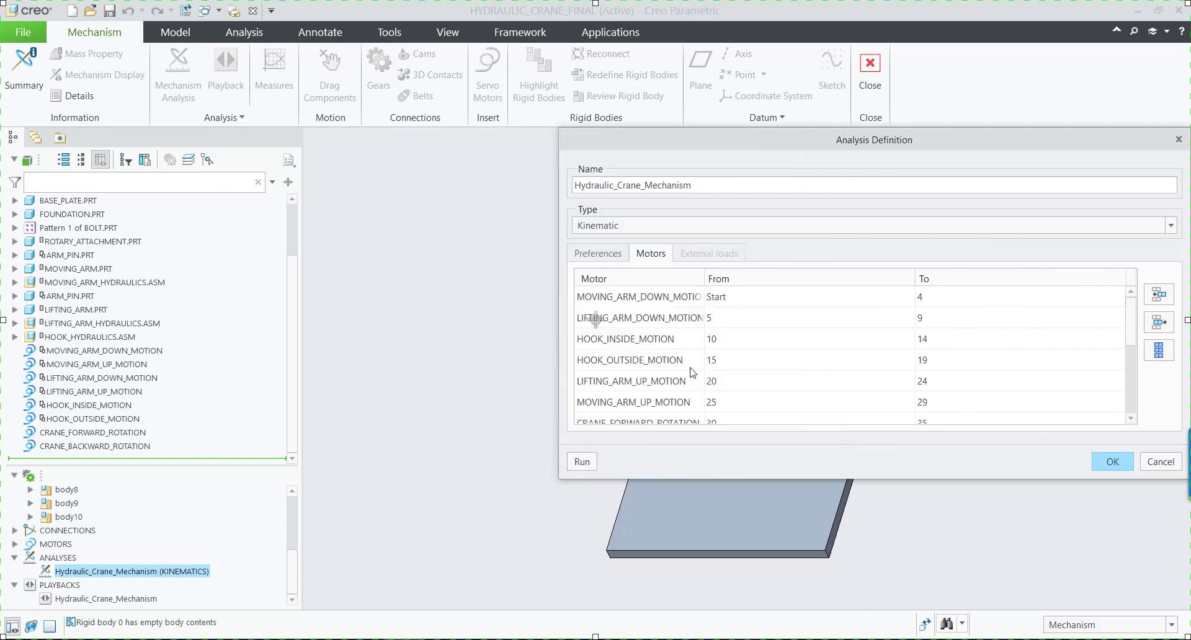
drag(704, 279, 786, 278)
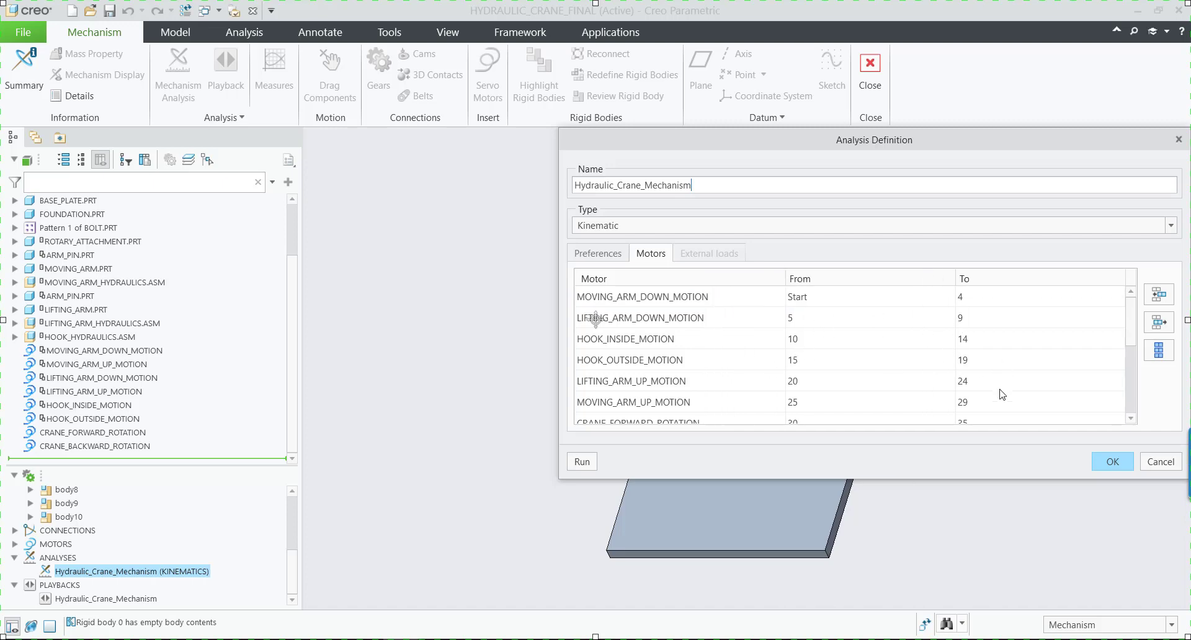
click(1111, 462)
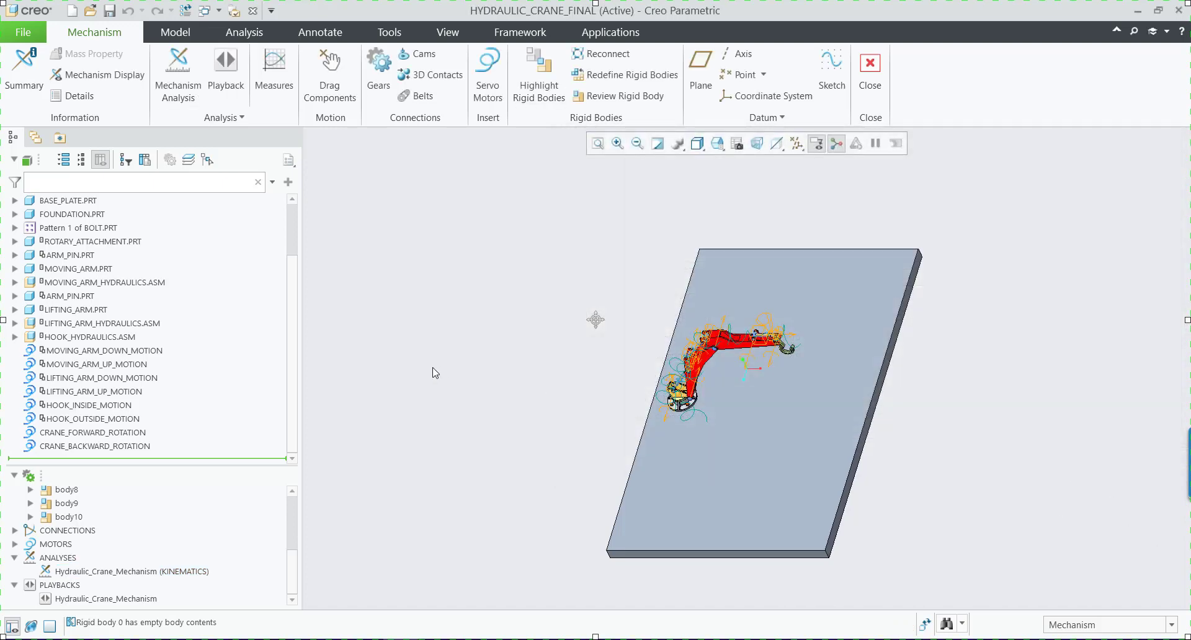
Open the animation controls for the saved Hydraulic_Crane_Mechanism playback.
click(87, 572)
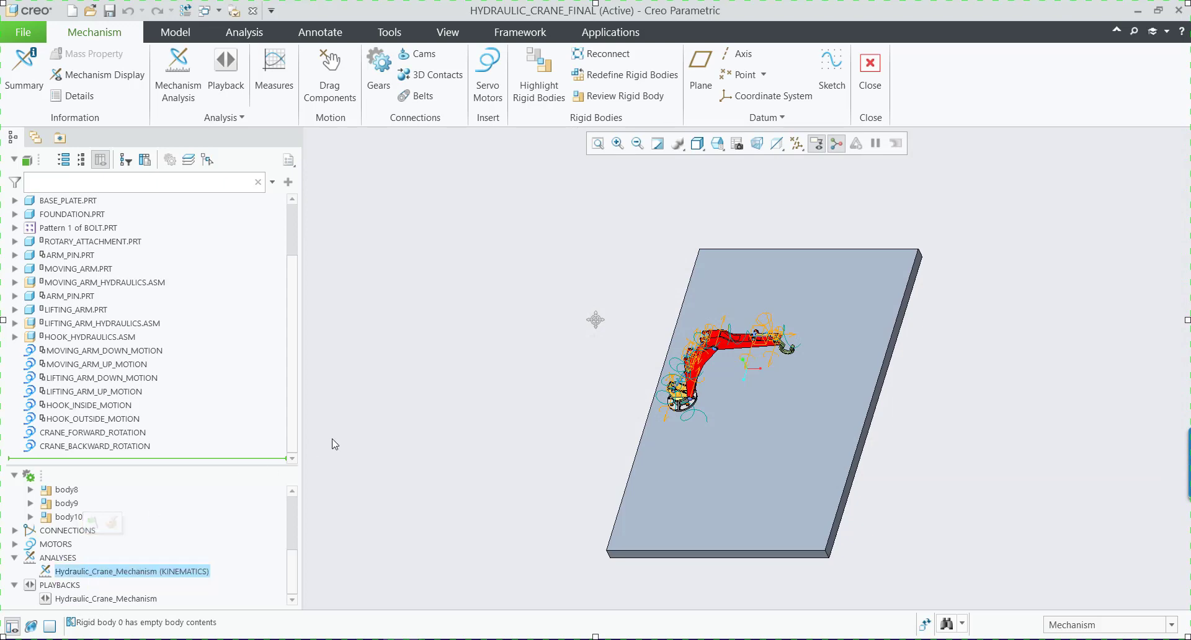
click(360, 427)
click(99, 599)
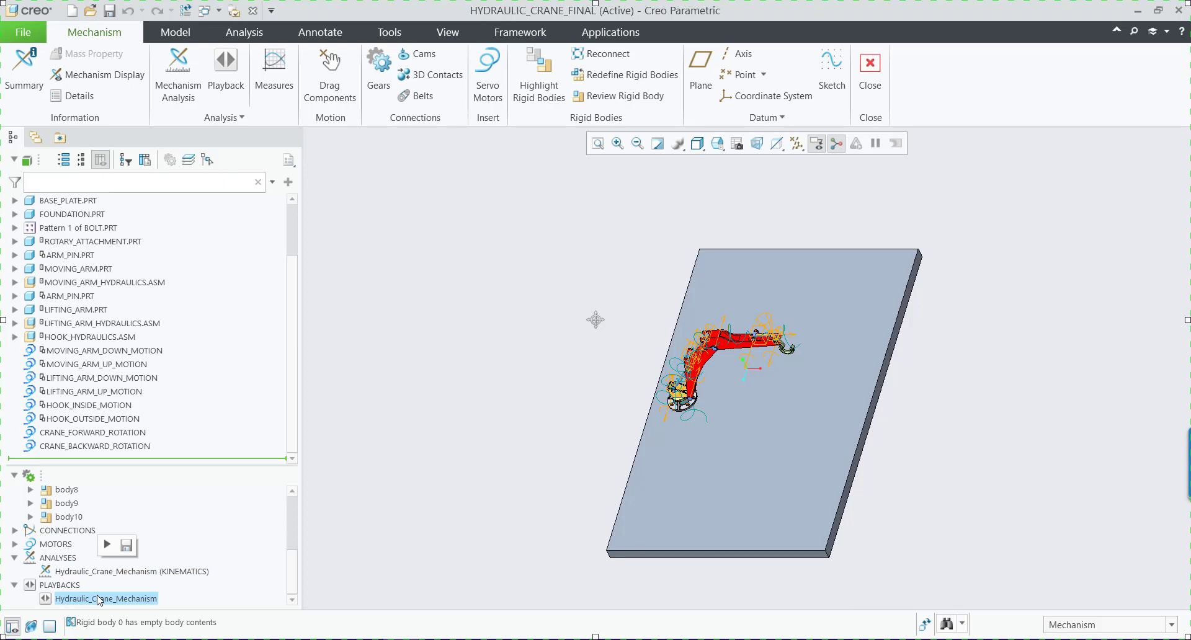
click(108, 554)
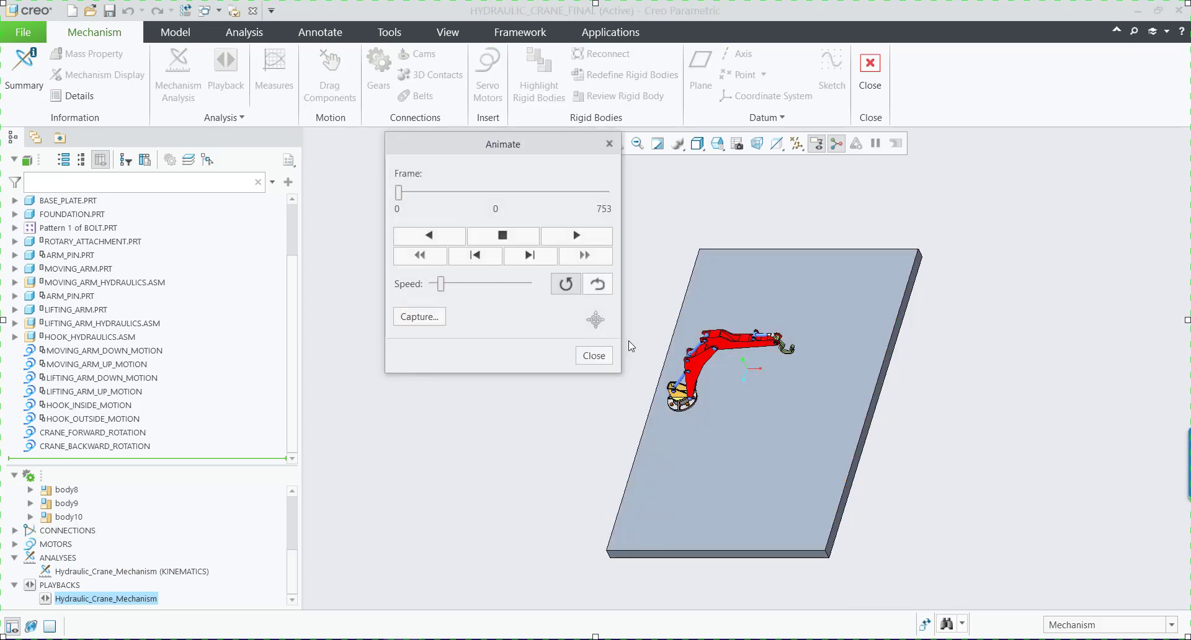
Turn off animation repeat, raise the speed to about midway, play the crane motion through its last frame, and close the animation.
scroll(630, 345, up, 3)
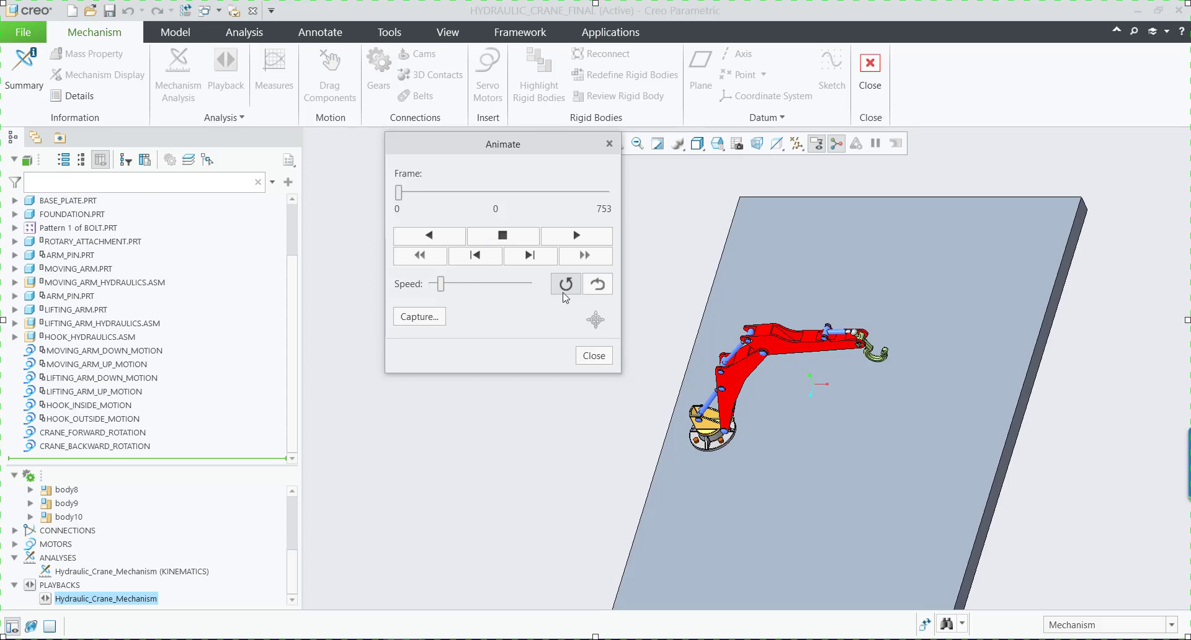
click(469, 286)
click(485, 286)
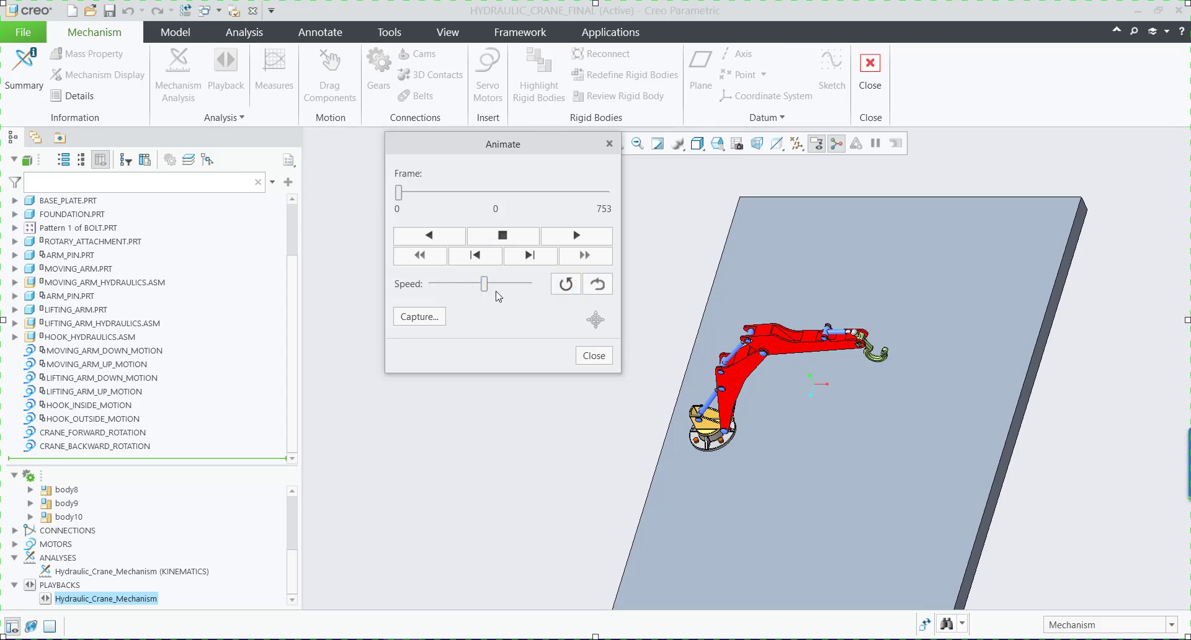
click(574, 239)
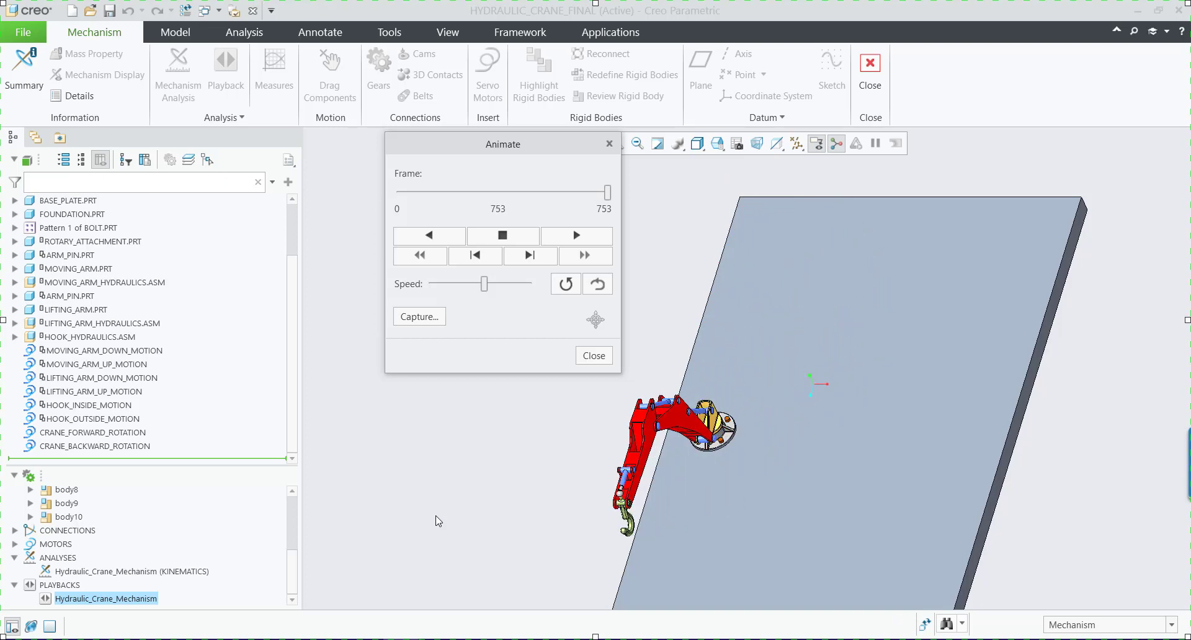
click(588, 357)
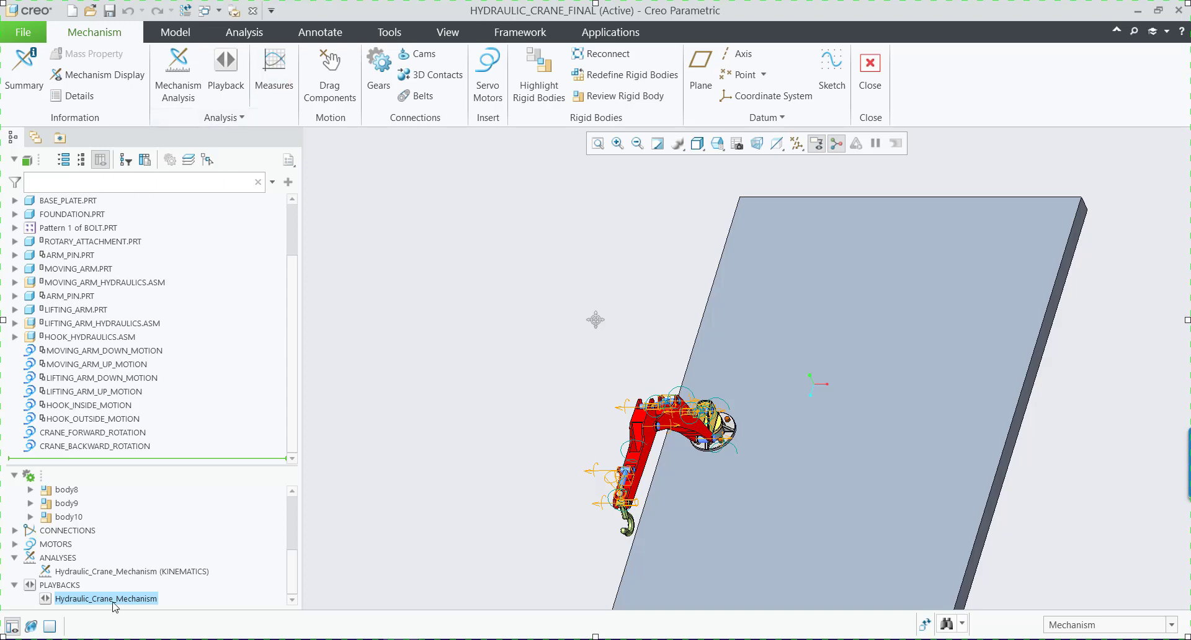
Check the playback options for the Hydraulic_Crane_Mechanism result set, and close them without changes.
click(69, 588)
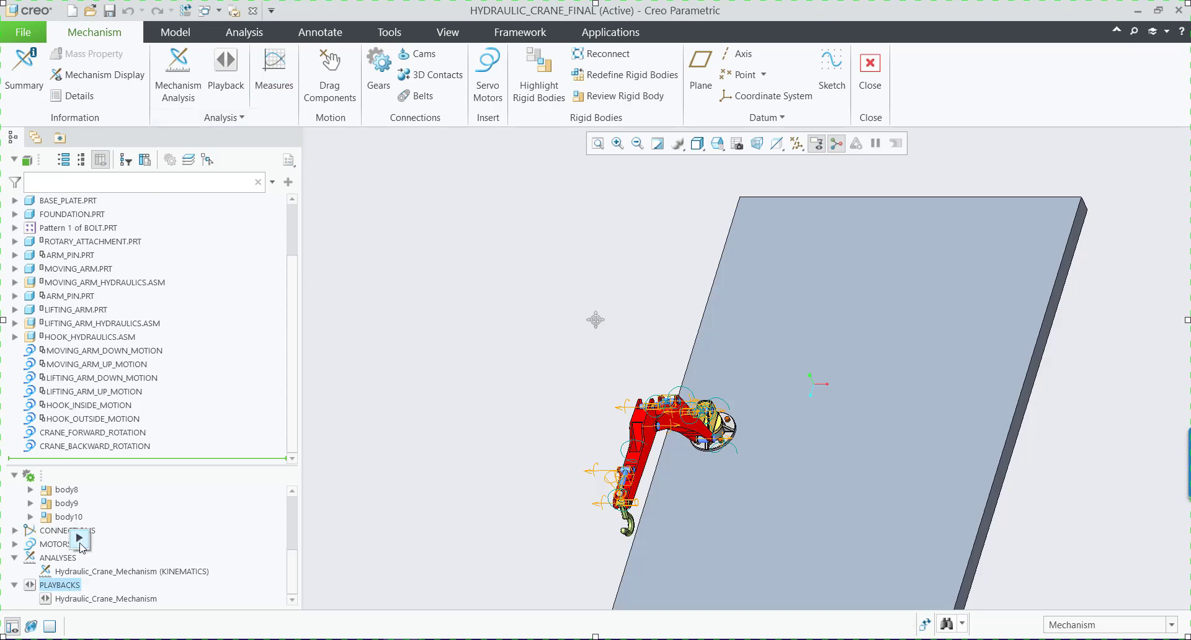
click(80, 541)
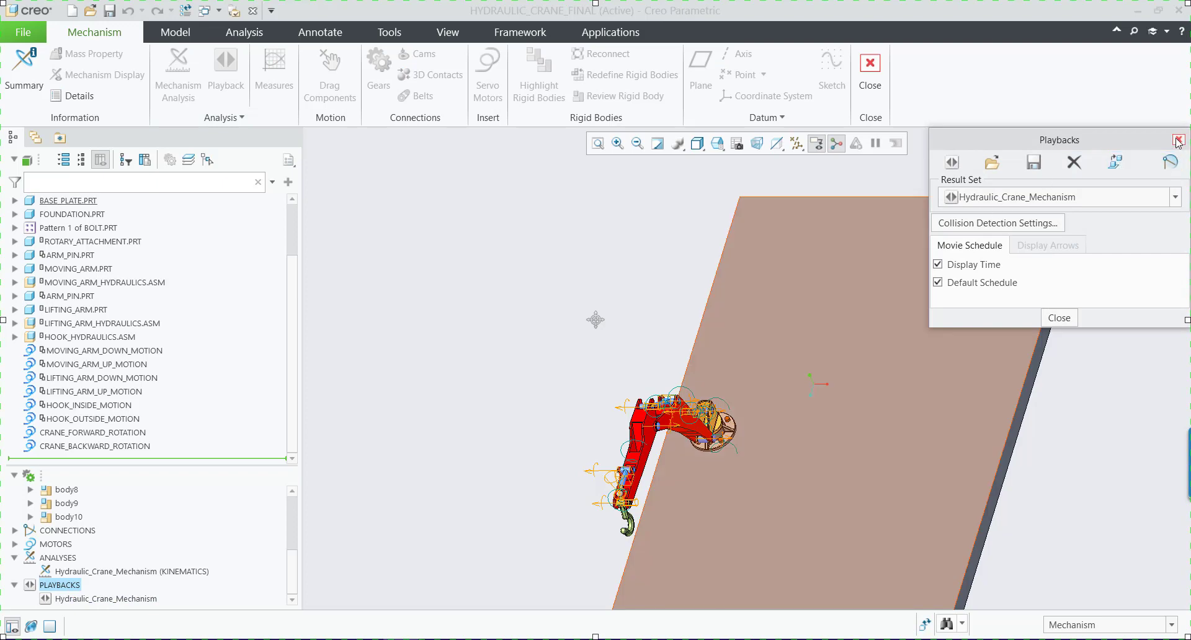
click(1178, 140)
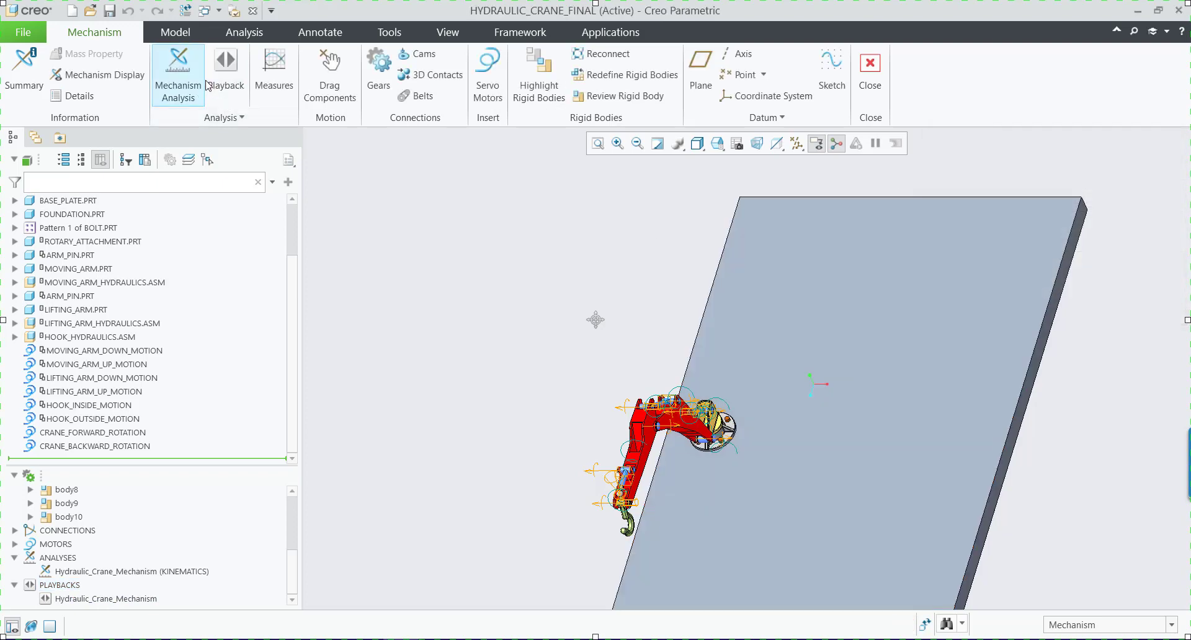
click(240, 119)
click(482, 186)
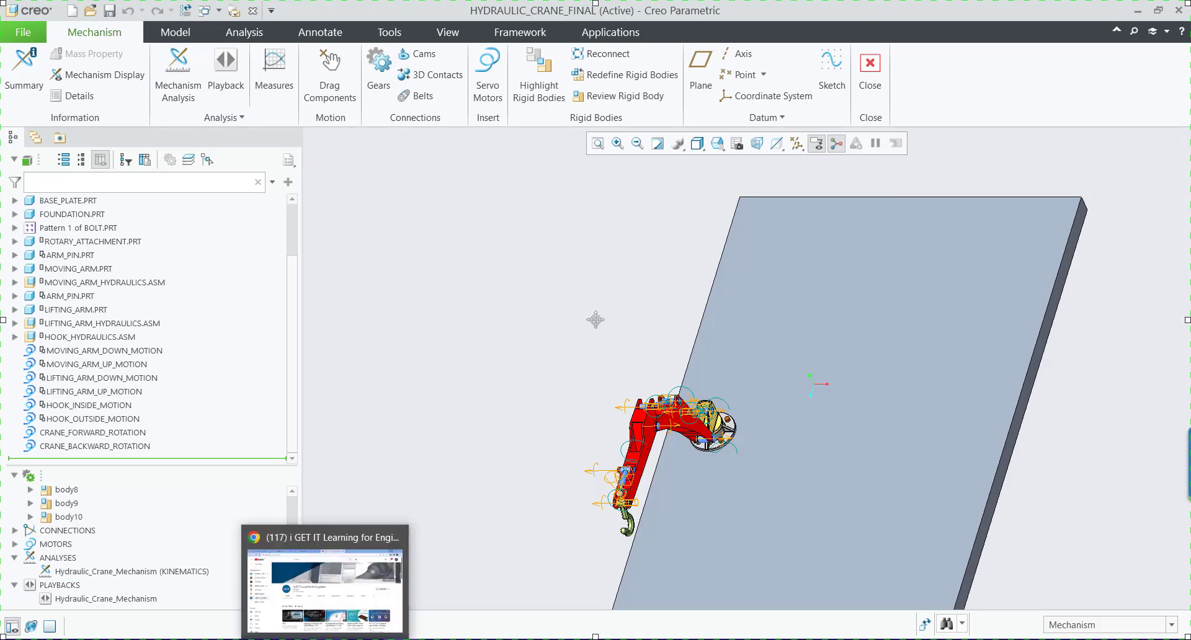
Browse the i GET IT learning catalog in Microsoft Edge, and switch to Chrome.
click(153, 633)
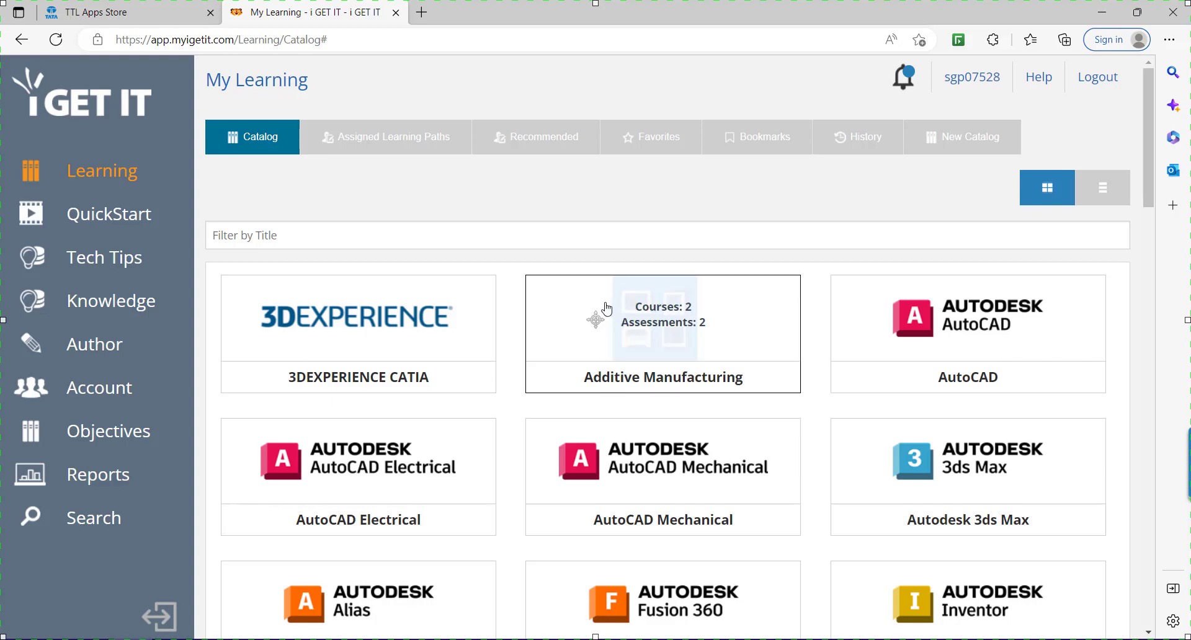
scroll(500, 303, down, 8)
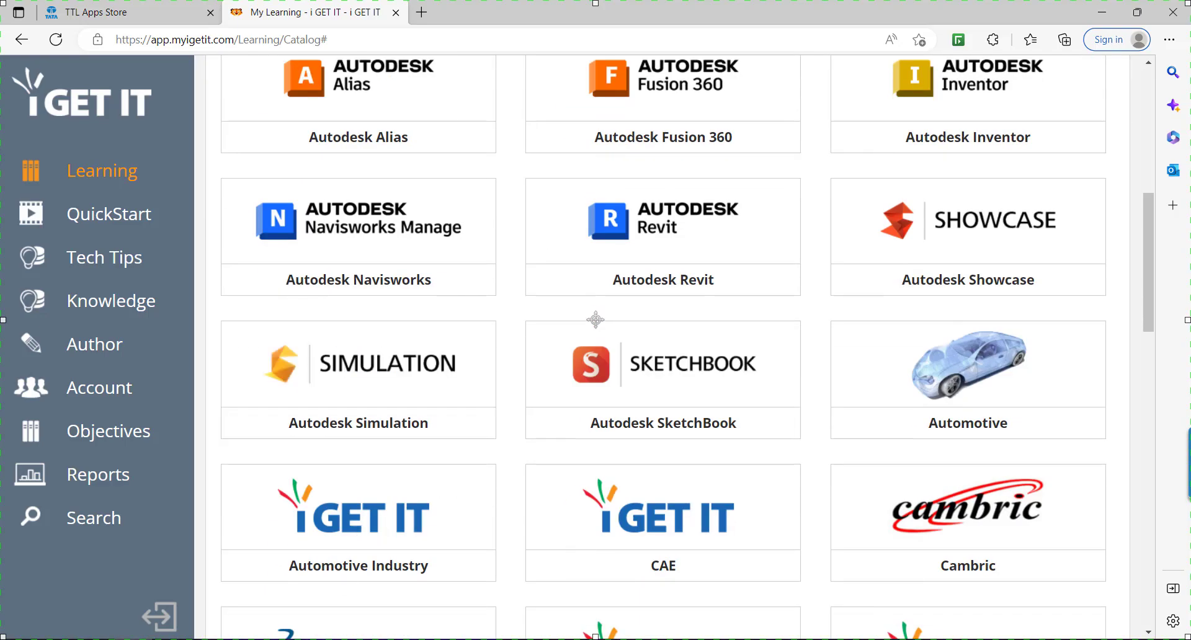
key(alt+Tab)
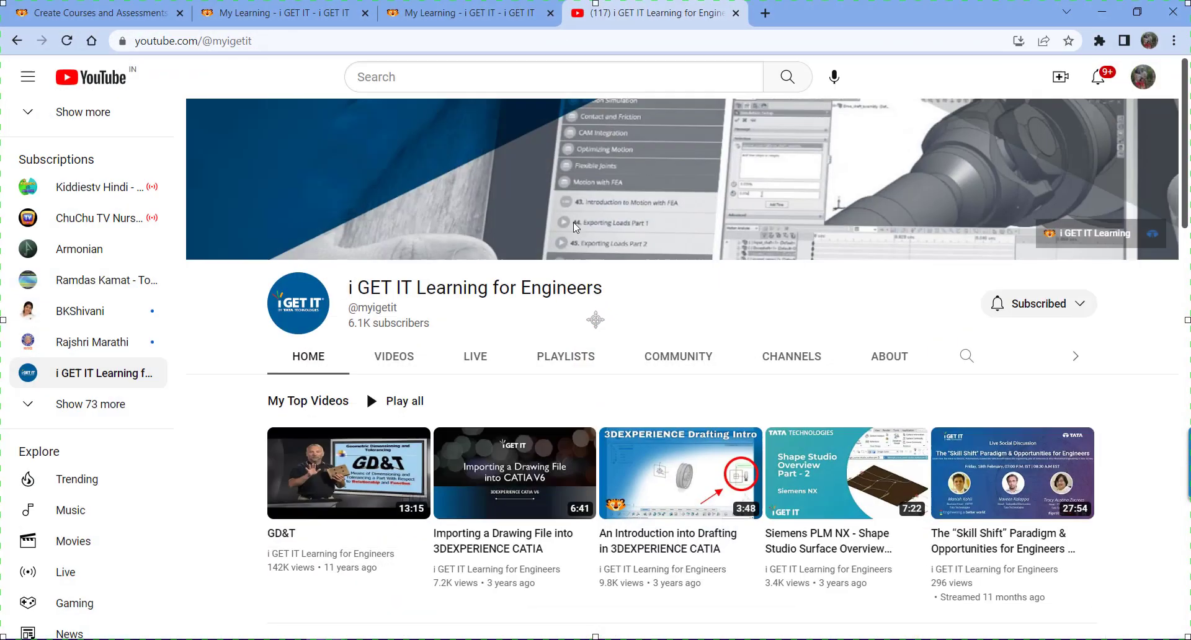
Open the PTC Creo category from the i GET IT learning catalog in Chrome.
click(410, 23)
click(247, 141)
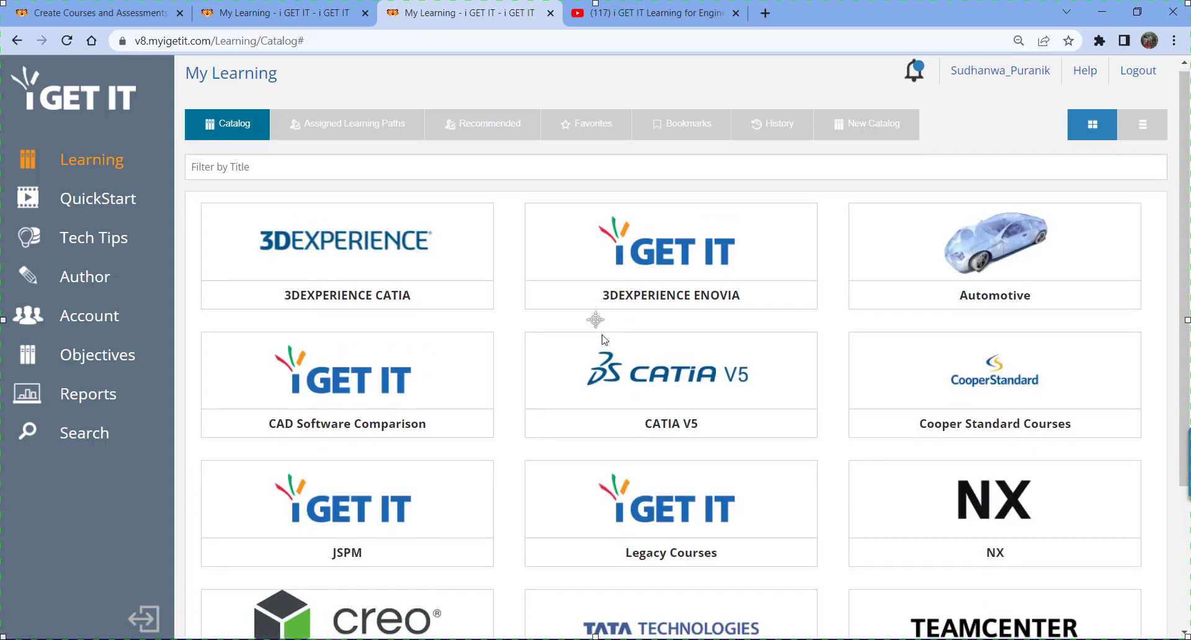
scroll(605, 339, down, 3)
click(408, 458)
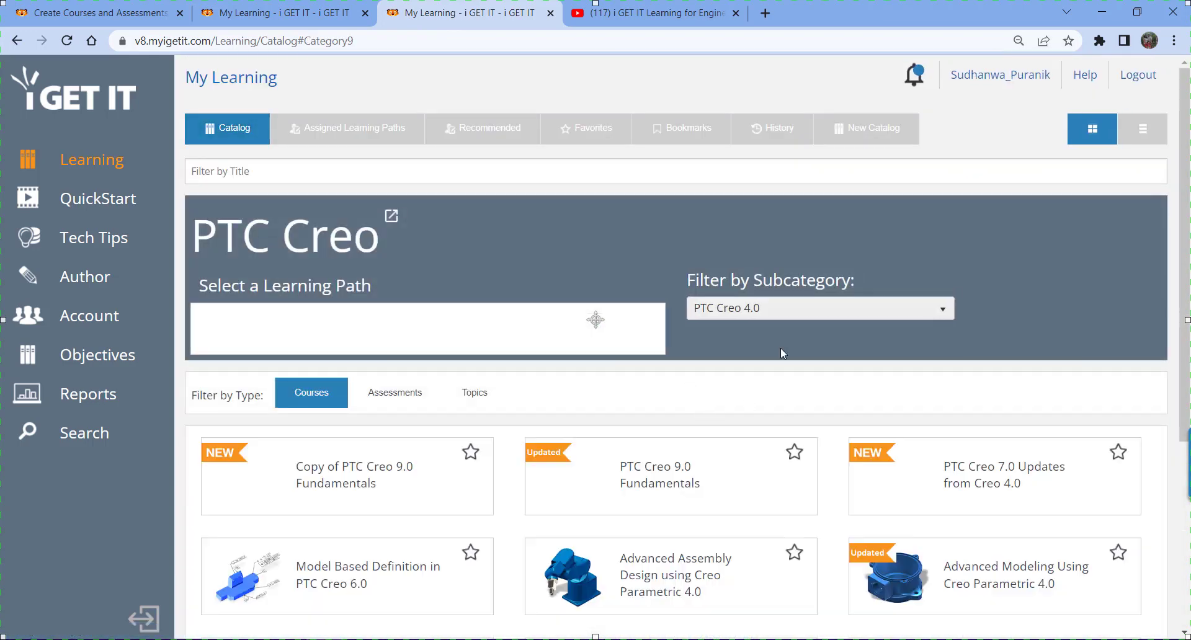
Check the subcategory filter, keep PTC Creo 4.0, and look through the listed courses.
click(767, 310)
click(758, 415)
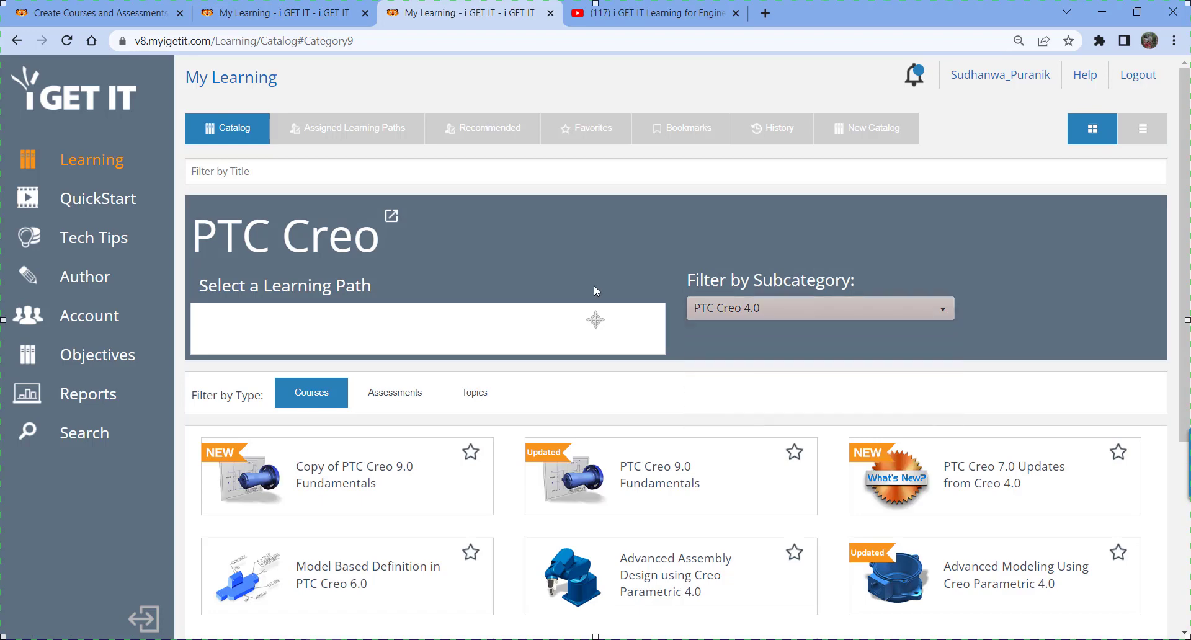
scroll(579, 262, down, 3)
scroll(556, 289, down, 1)
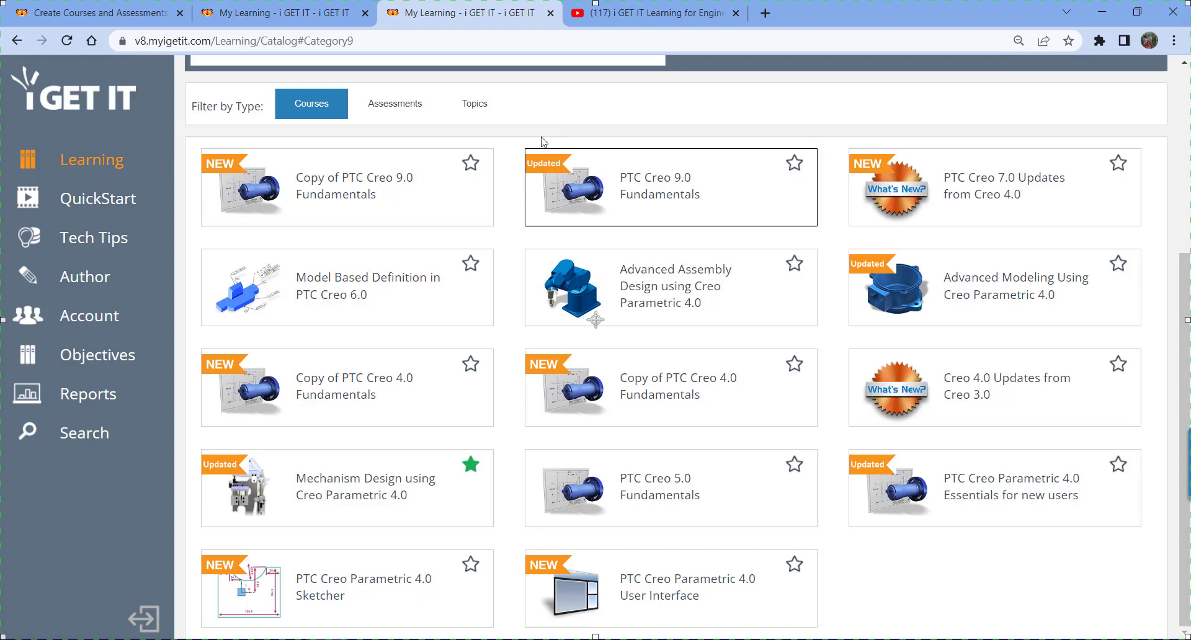
Show the playlists of the i GET IT Learning for Engineers YouTube channel and find the PTC Creo playlist.
click(679, 15)
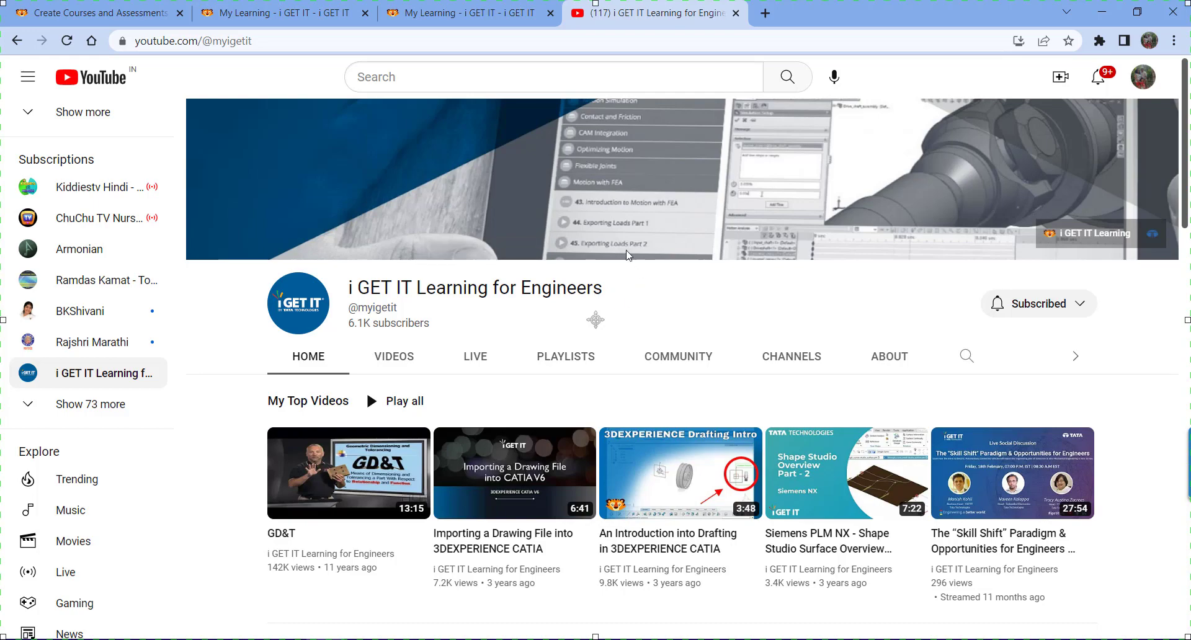
click(572, 359)
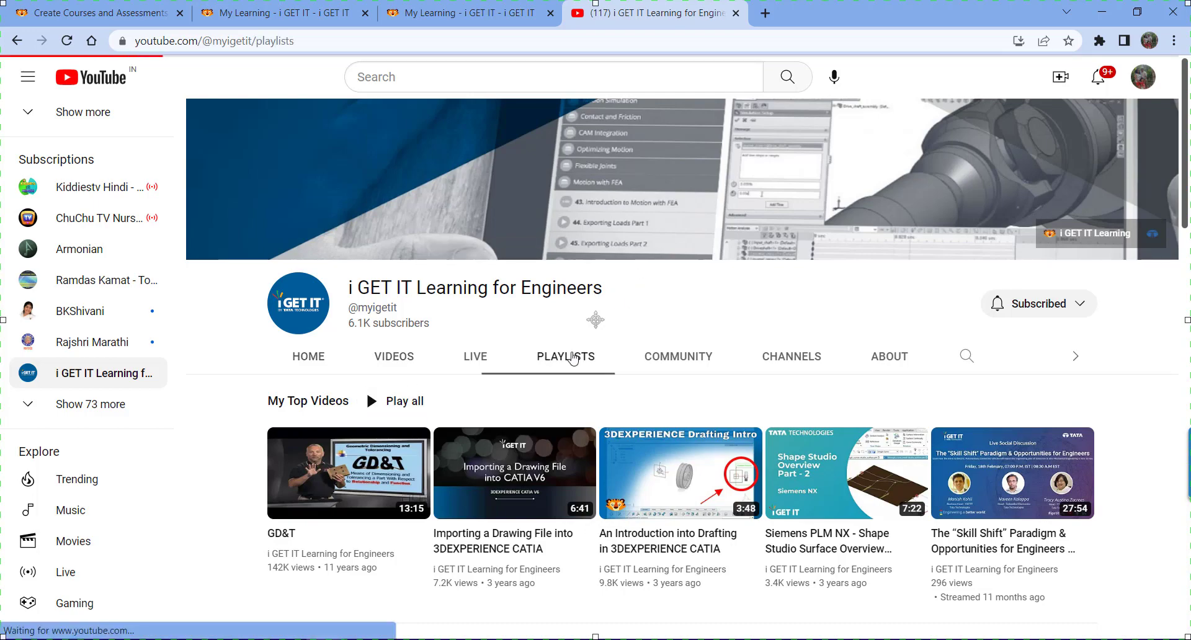
scroll(439, 393, down, 4)
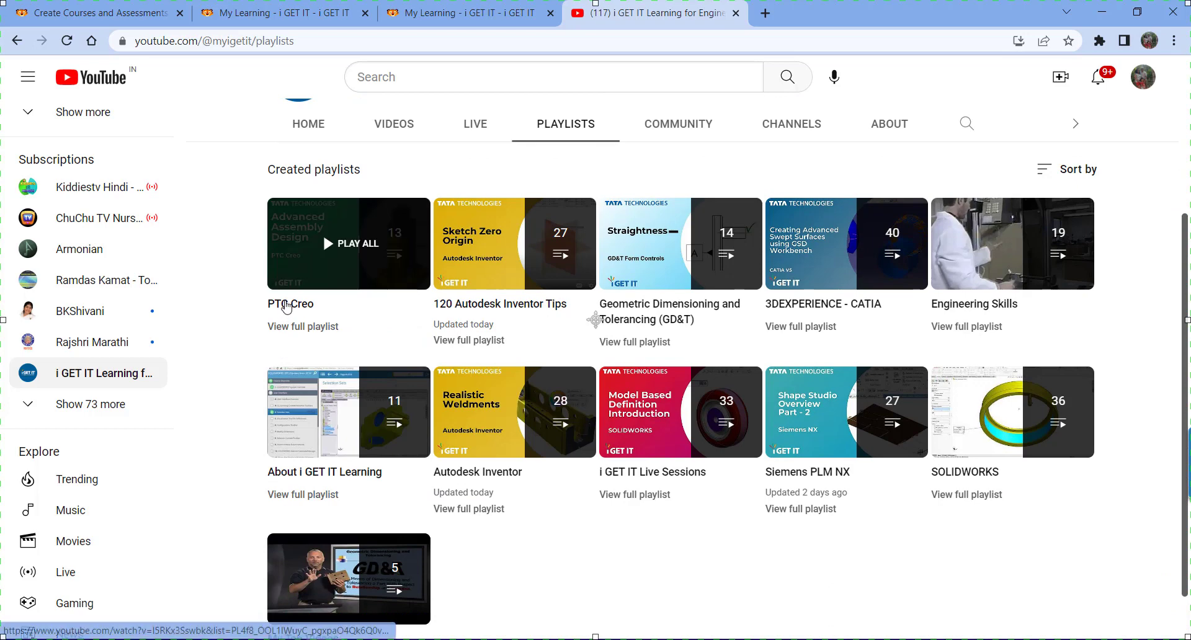